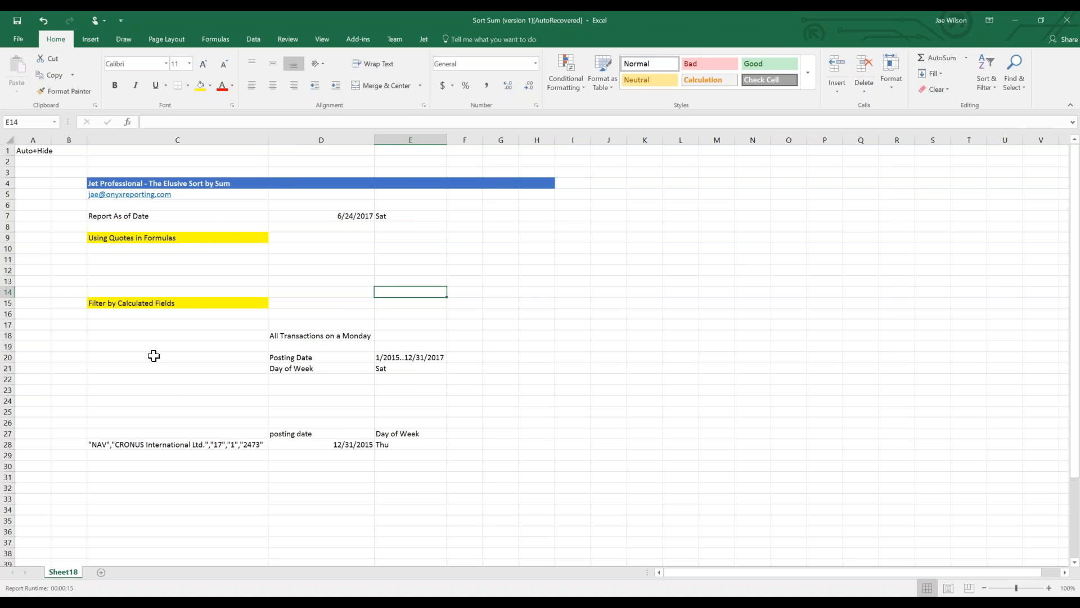
Locate the Using Quotes in Formulas heading in the sheet.
click(111, 250)
click(112, 238)
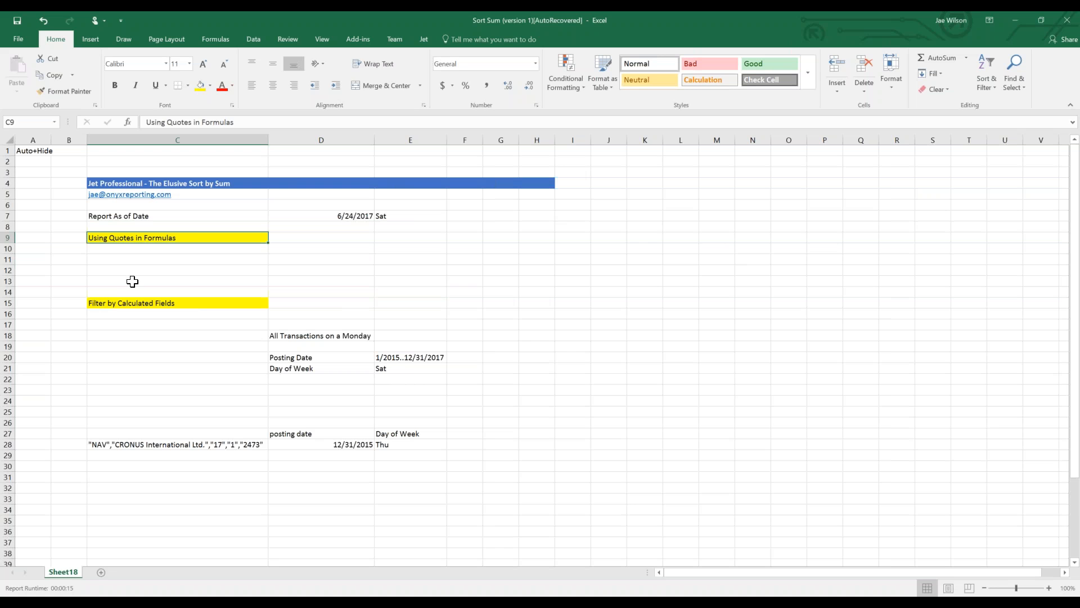
click(209, 302)
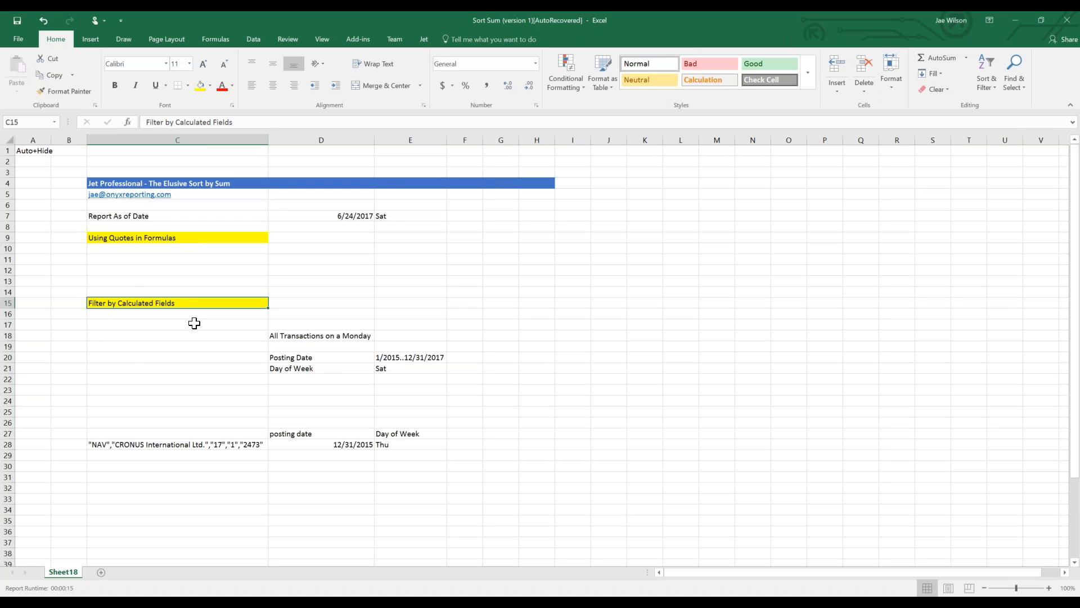
scroll(200, 332, down, 4)
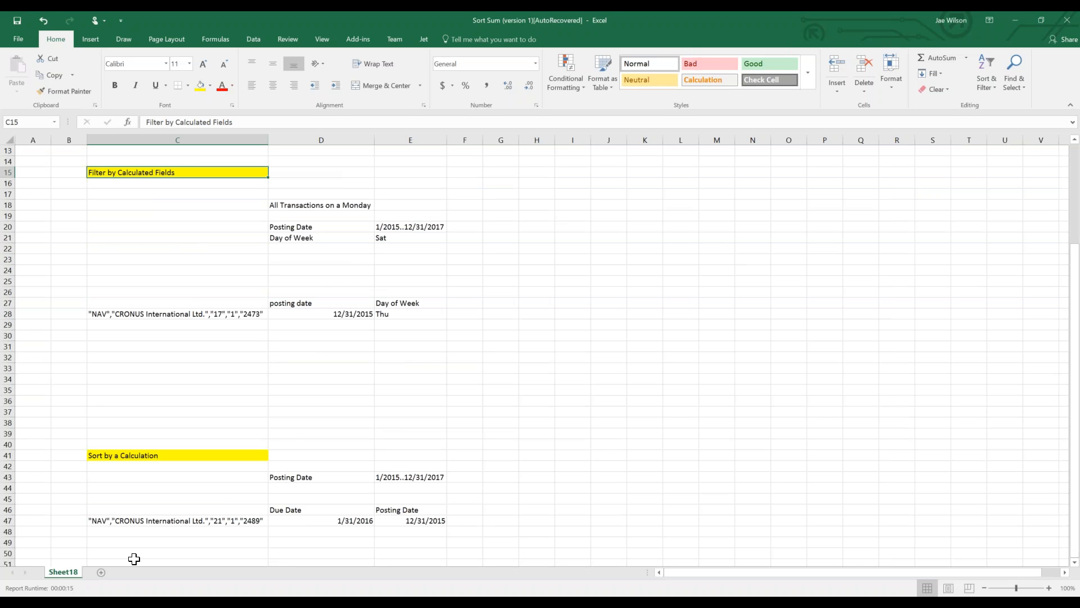
click(134, 604)
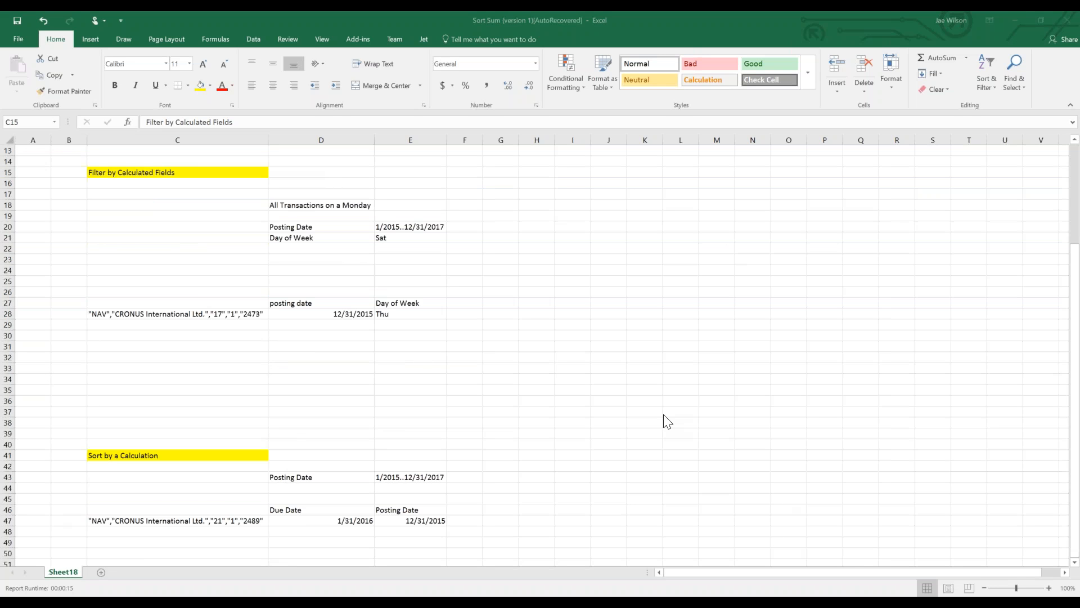
click(316, 295)
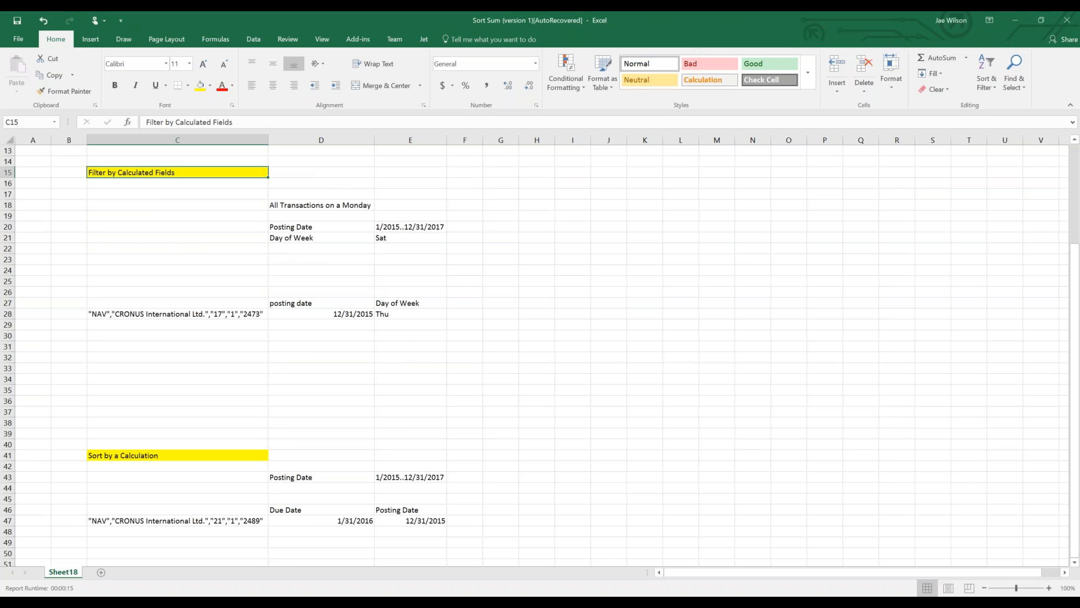
scroll(270, 266, up, 4)
click(154, 235)
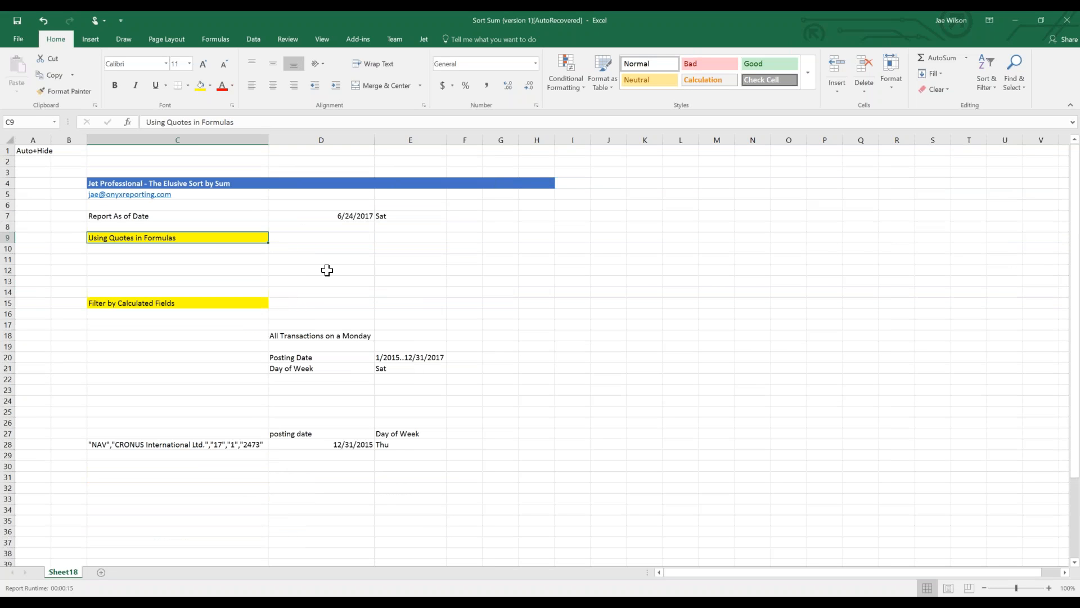
Enter The name of the book is "The Hobbit" in D10.
key(Down)
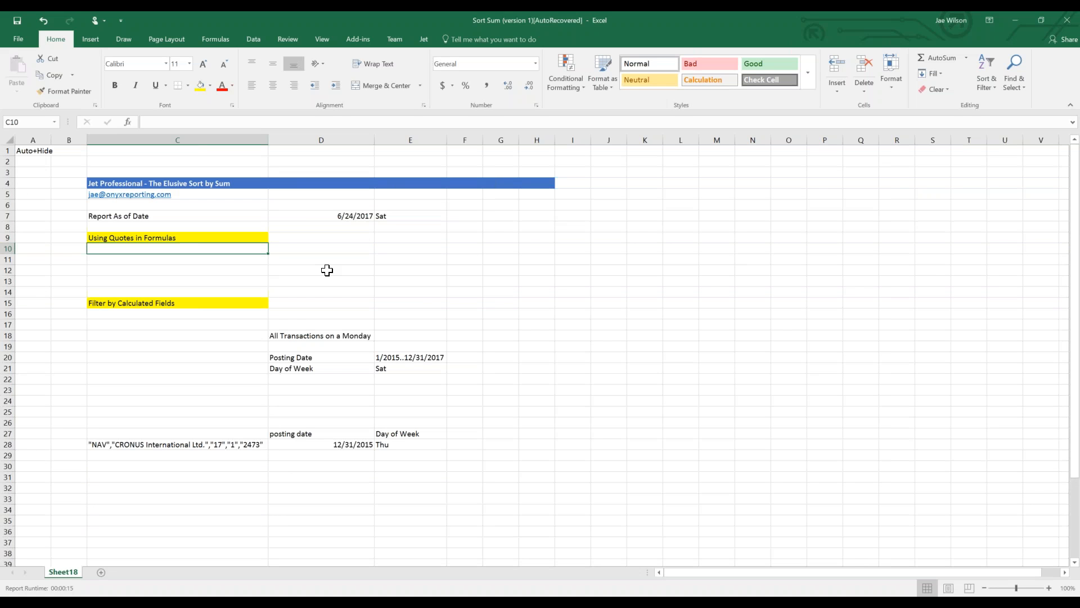
key(Right)
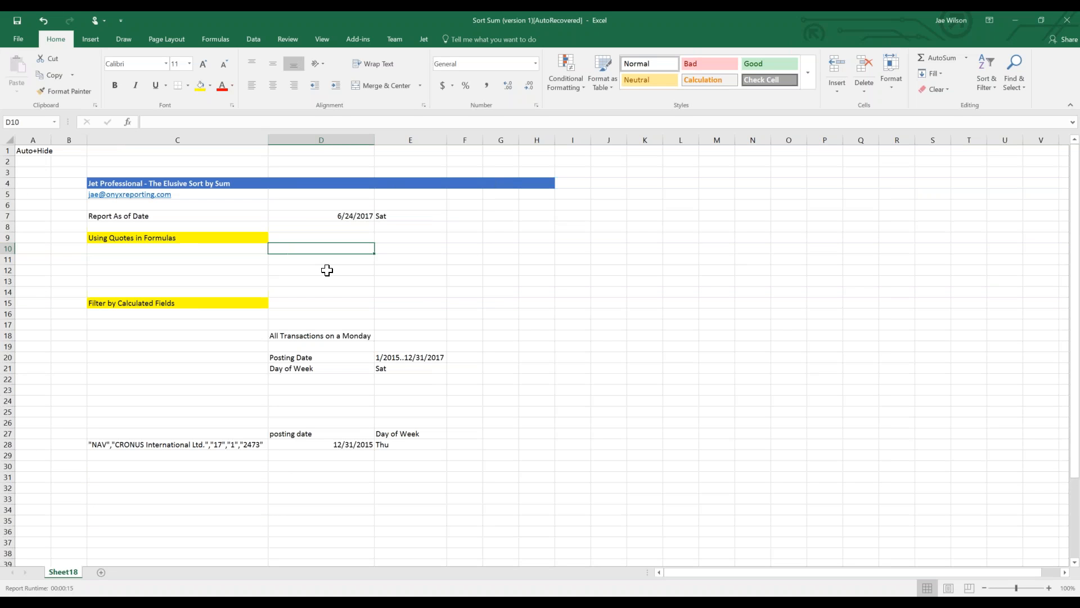
text(The name)
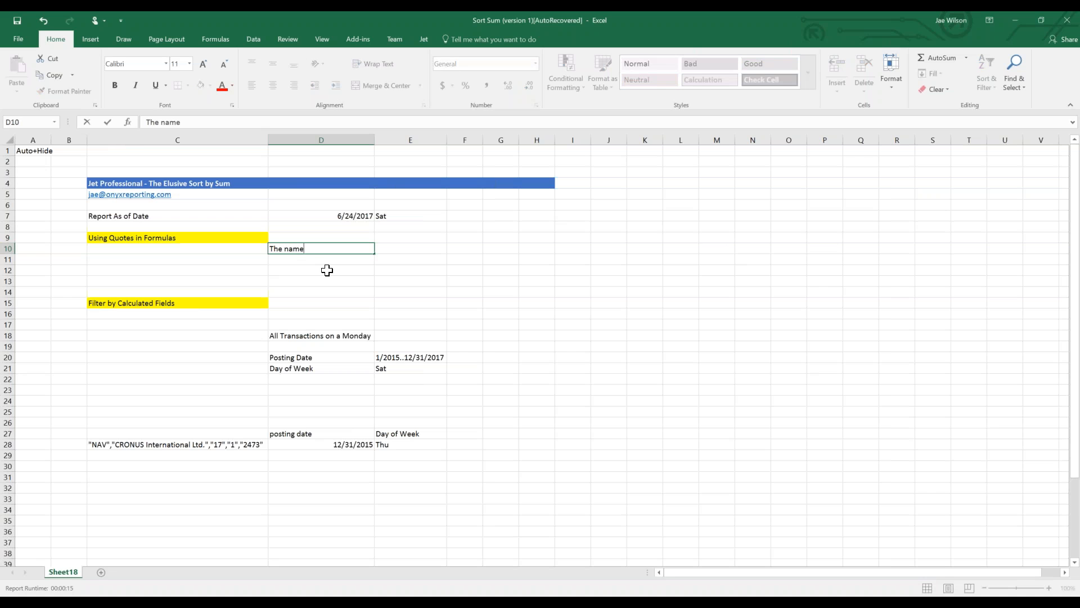
text( of the book is "The Hobbit")
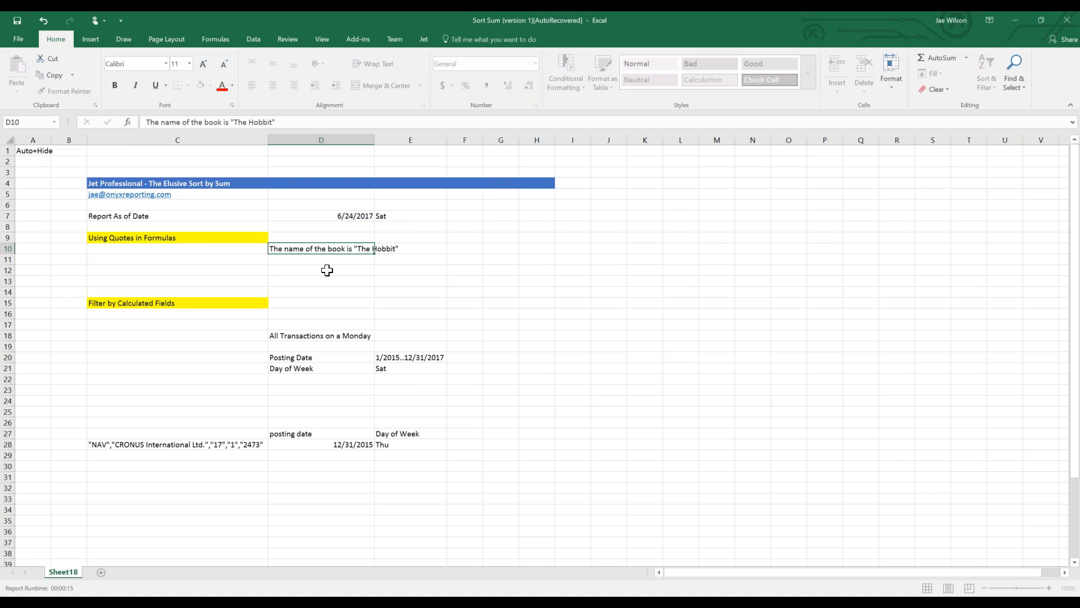
key(Return)
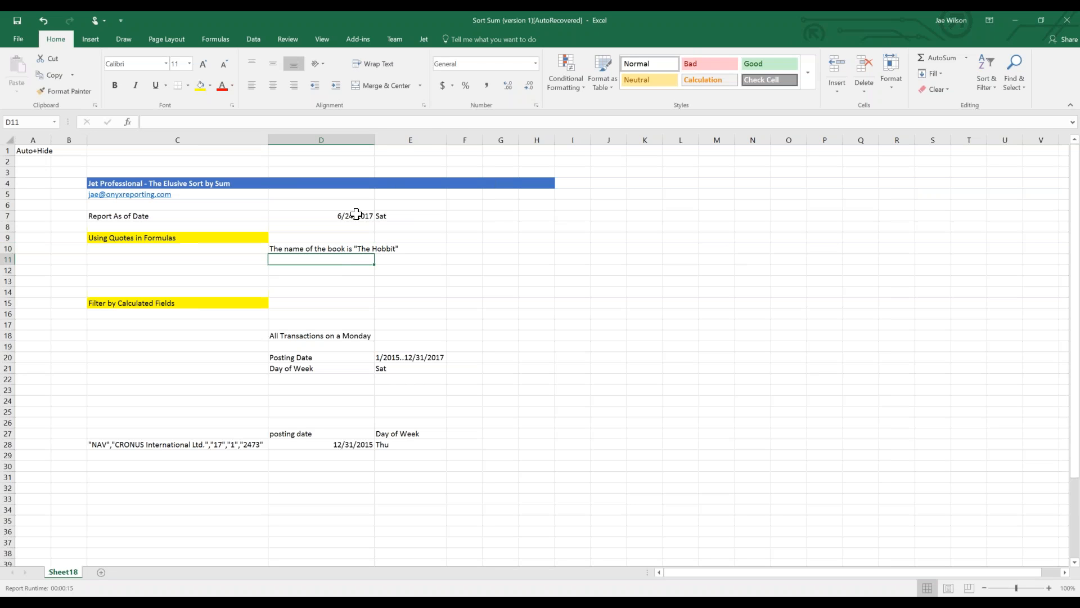
Widen column D so the sentence in D10 fits.
drag(374, 141, 417, 146)
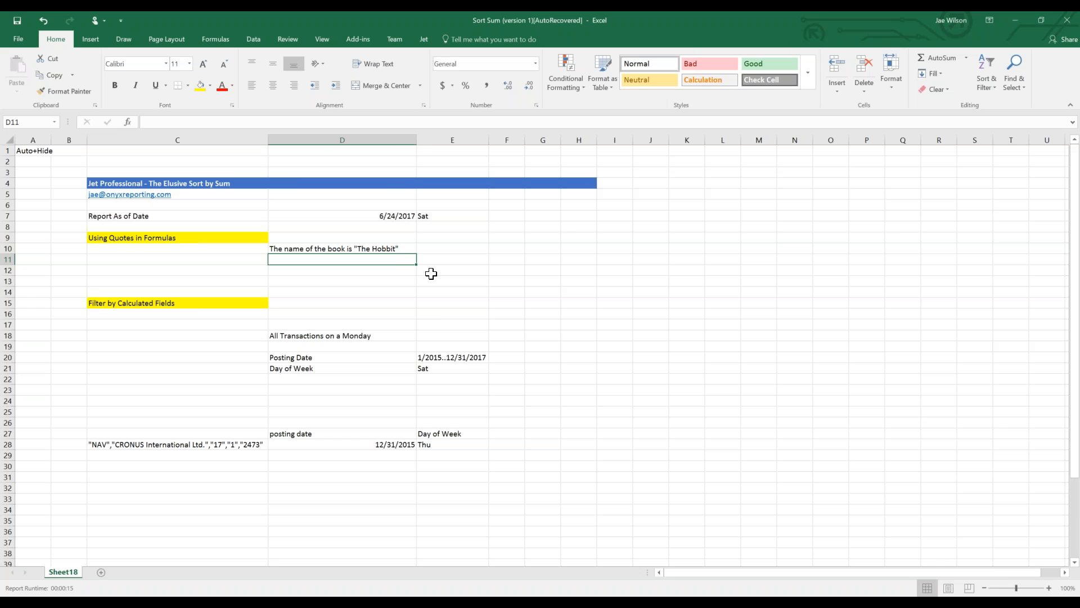
click(394, 250)
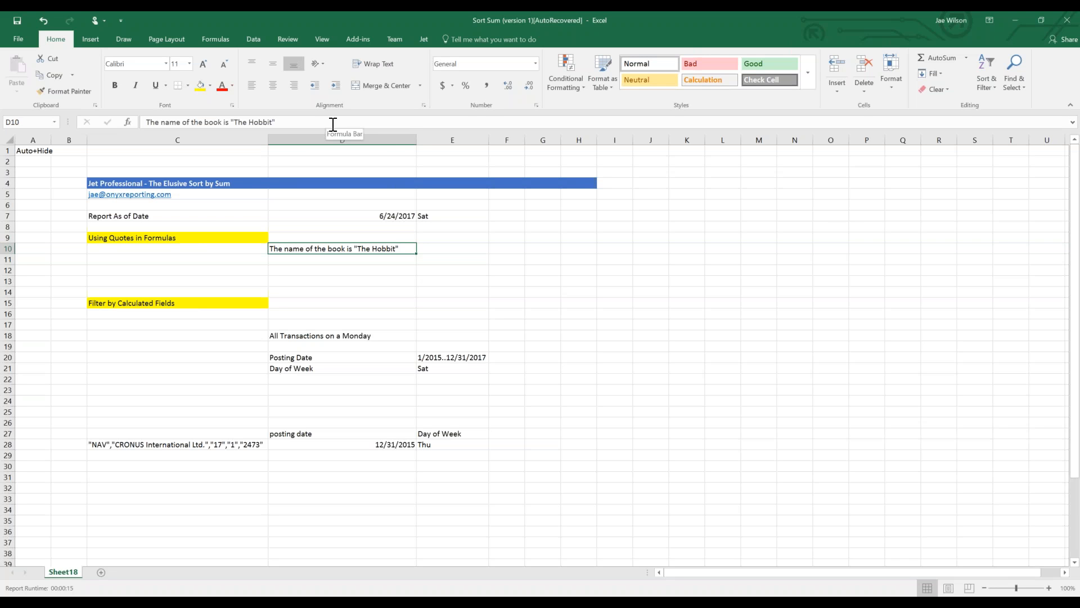
key(Down)
key(Down)
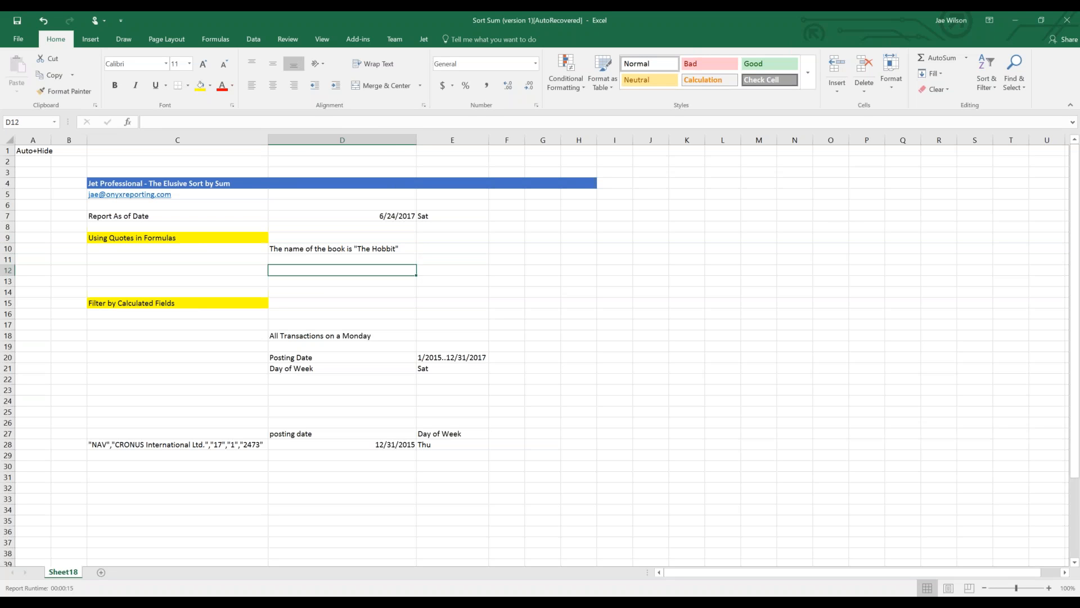
Enter a quoted name as a text formula in D11.
click(300, 260)
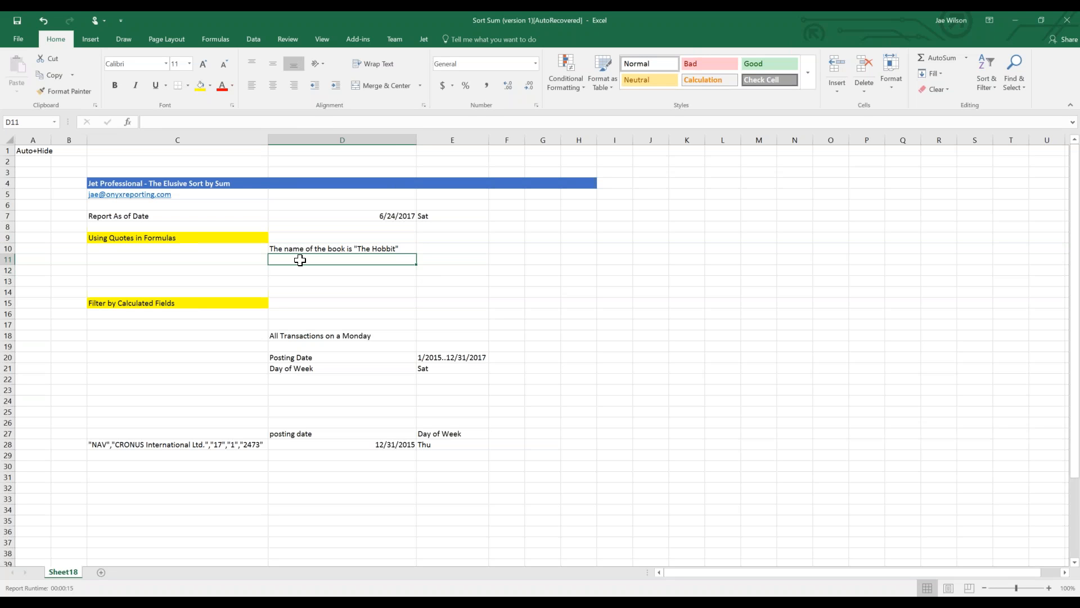
text(=)
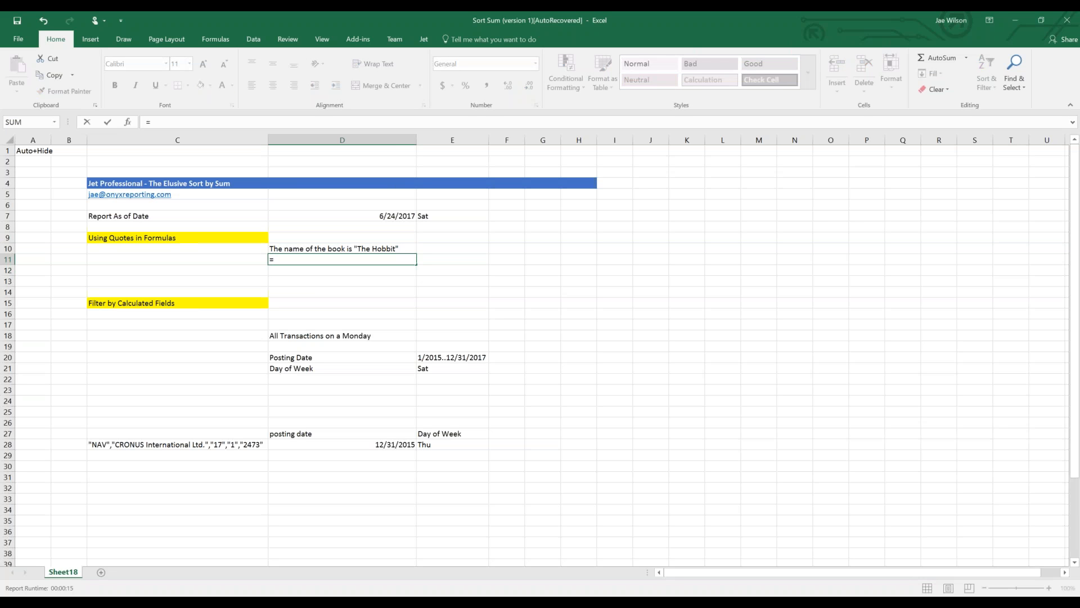
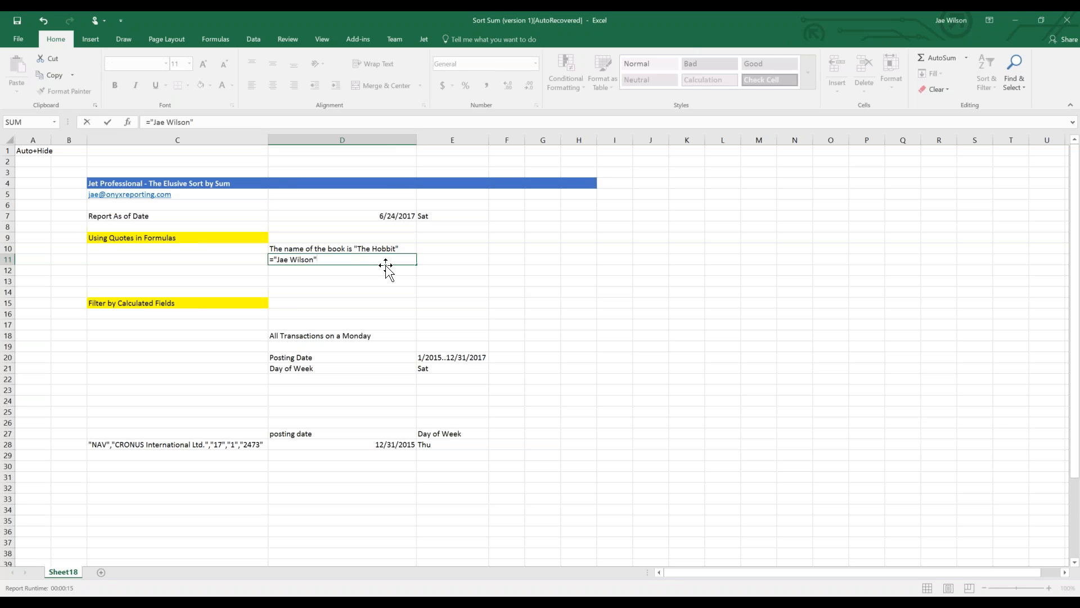
key(Return)
key(Up)
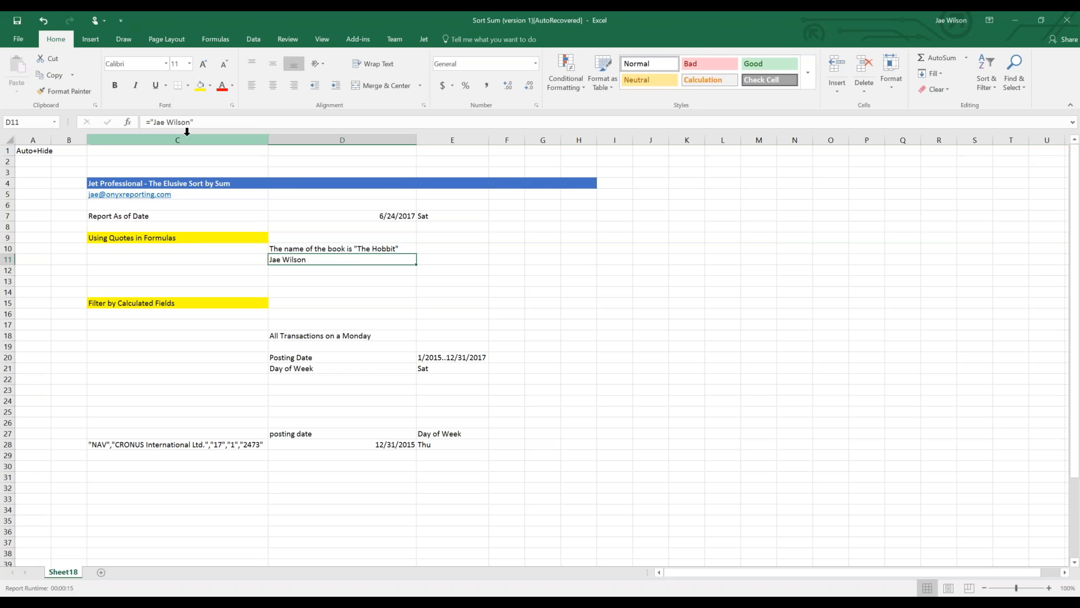
Replace the name with The name of the book is "The Hobbit" in the formula.
drag(155, 121, 192, 122)
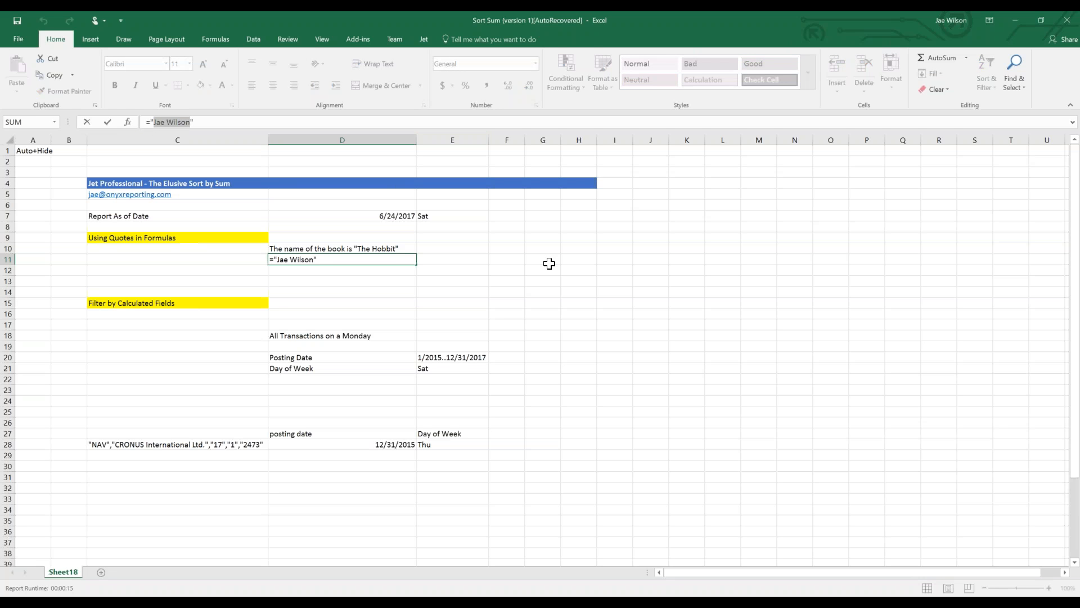
text(The name of the bo)
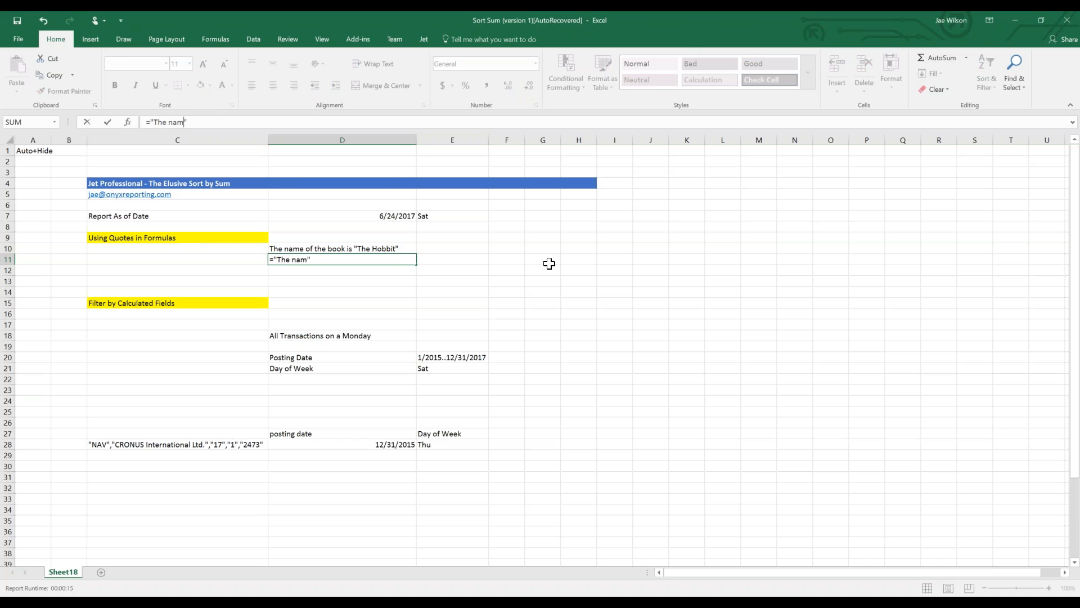
text(ok is T)
text(The Hobbit")
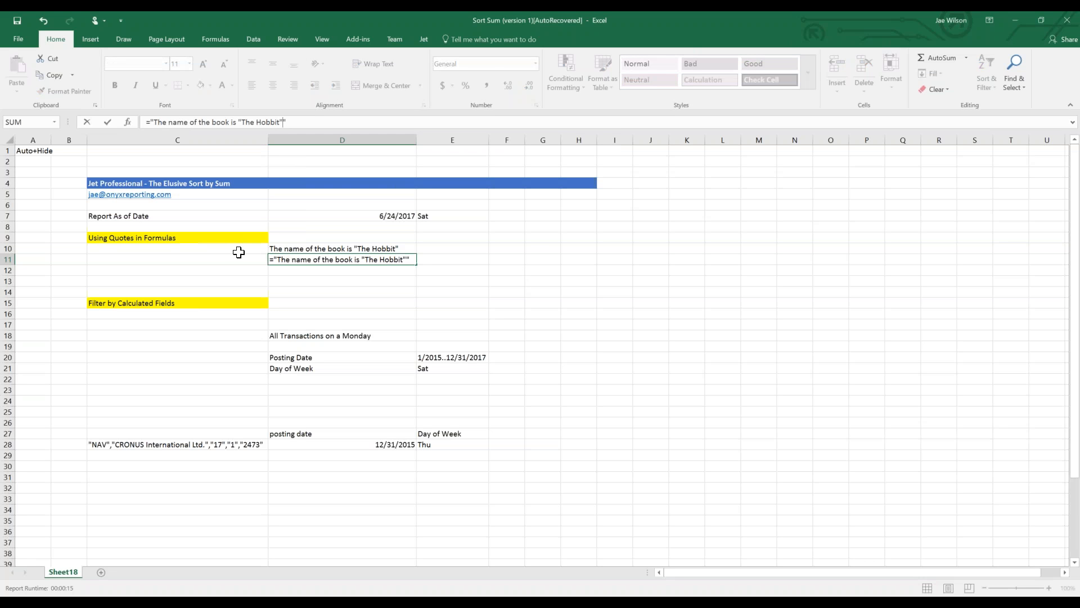
click(277, 260)
mouse_move(406, 260)
mouse_down()
mouse_move(369, 259)
mouse_move(406, 259)
mouse_up()
click(379, 260)
Try committing the nested-quote formula, dismiss the error, and position before The Hobbit.
key(Return)
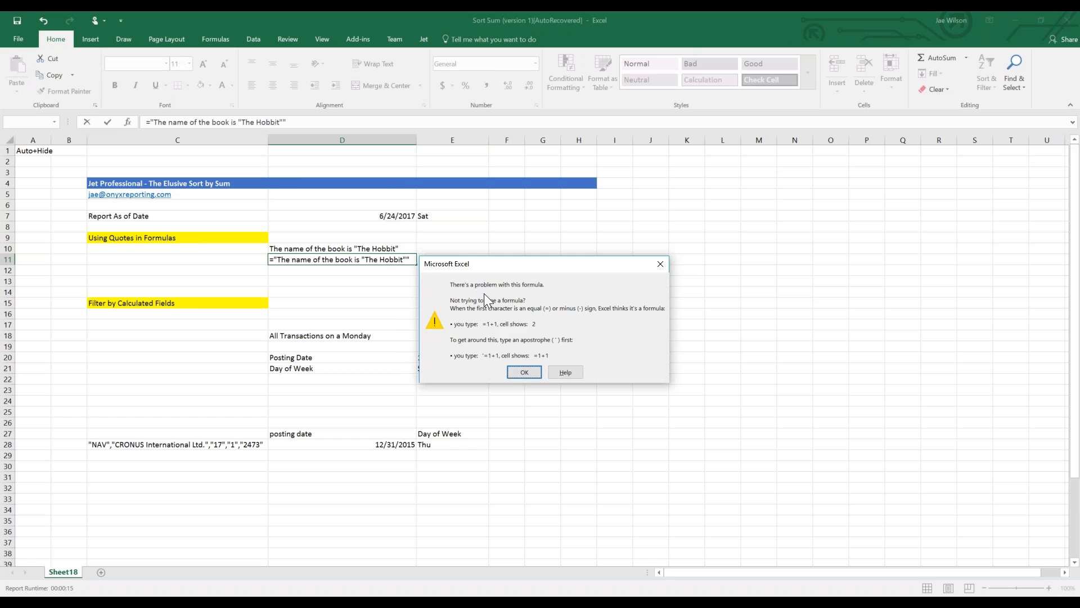
click(524, 372)
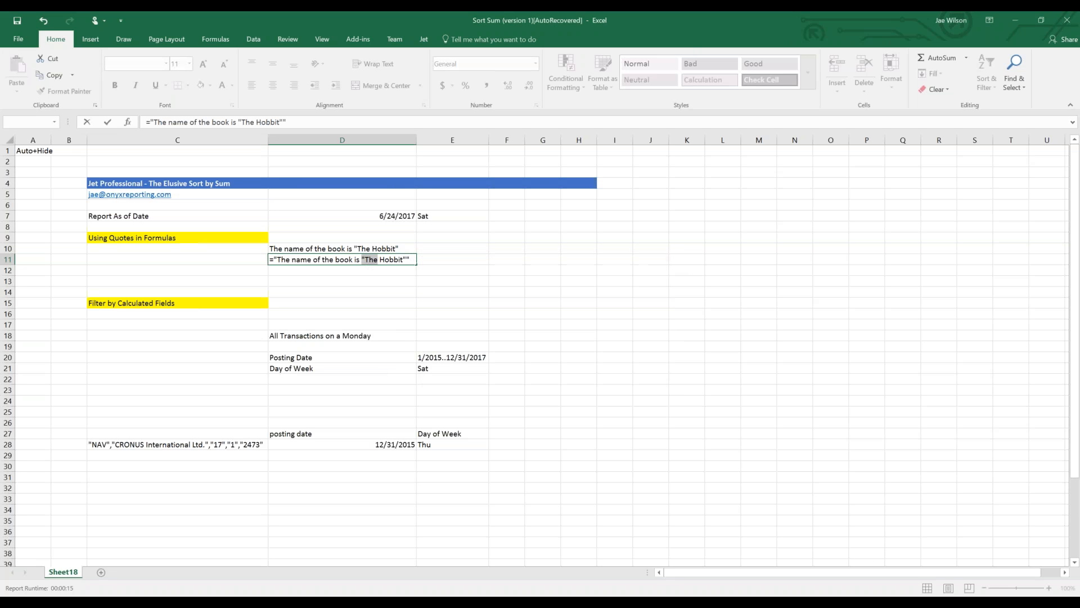
click(363, 259)
drag(274, 259, 283, 257)
drag(361, 258, 365, 259)
drag(365, 259, 405, 260)
click(365, 260)
drag(366, 261, 276, 262)
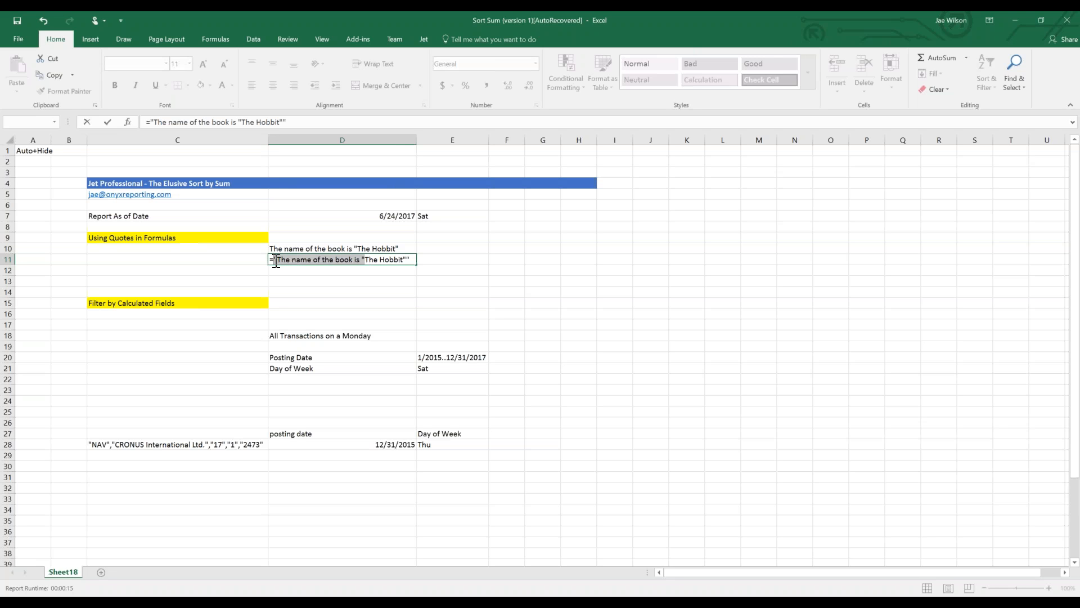
click(365, 260)
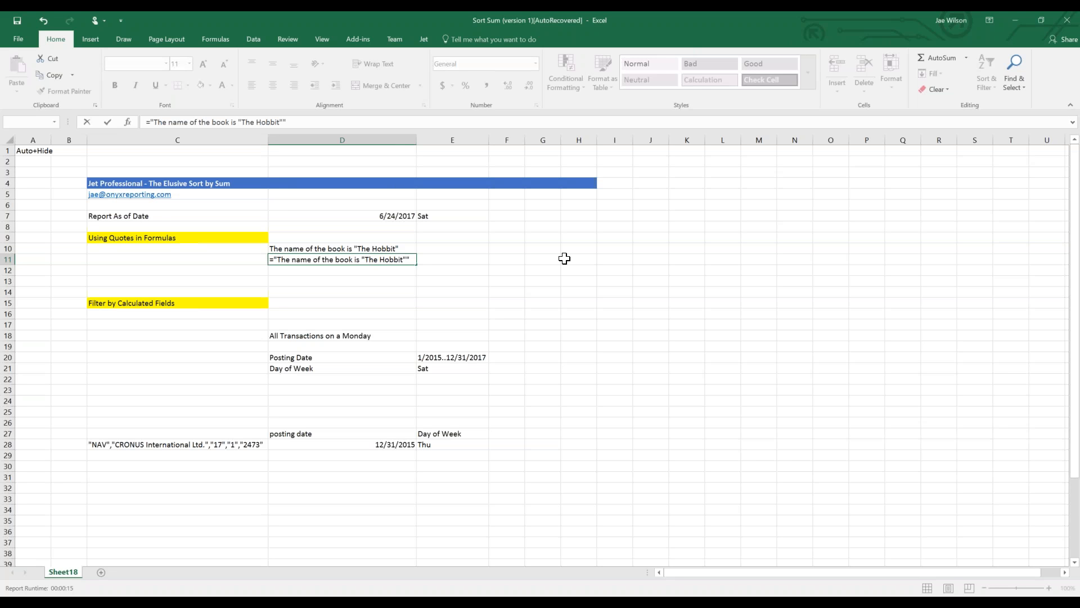
Double the quotes around The Hobbit, commit, and compare D11 with D10.
text(")
key(Right)
key(Right)
key(Right)
key(Right)
key(Right)
key(Right)
key(Right)
key(Right)
key(Right)
key(Right)
key(shift+Right)
key(shift+Right)
key(Right)
key(Return)
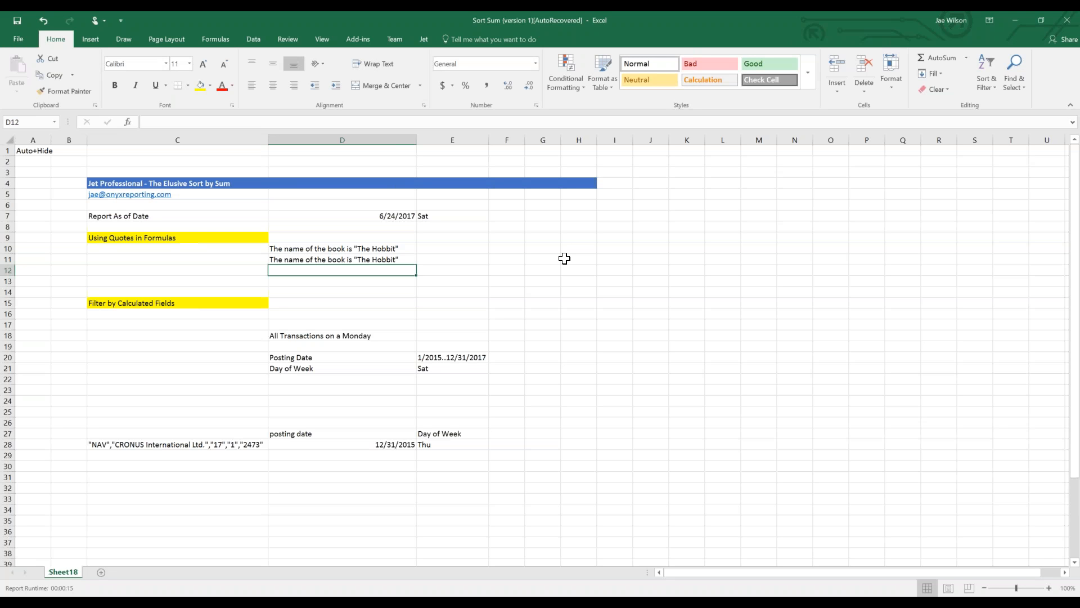
key(Up)
key(Up)
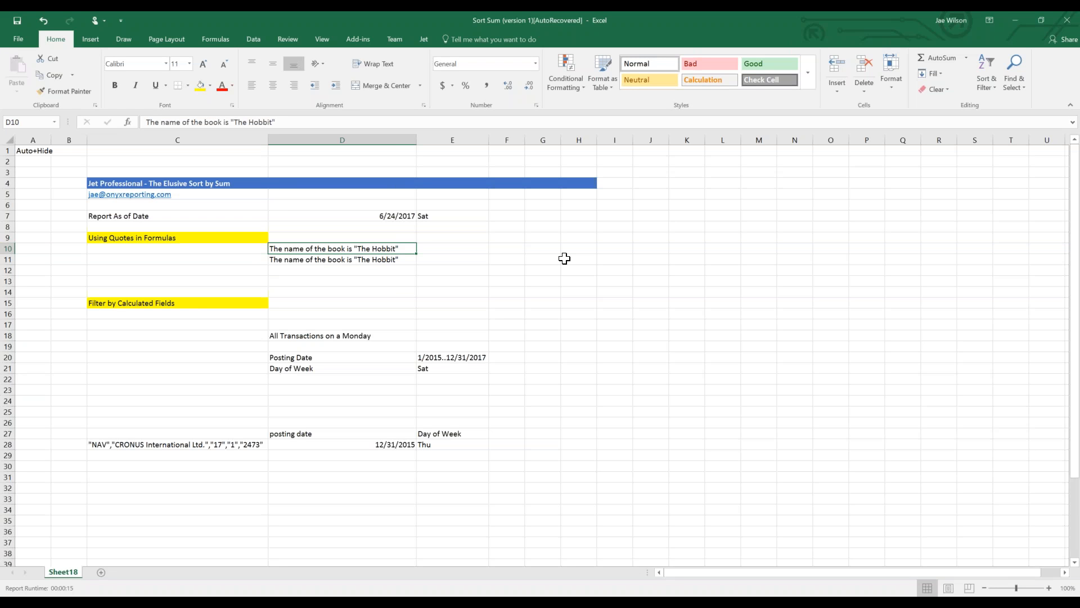
key(Down)
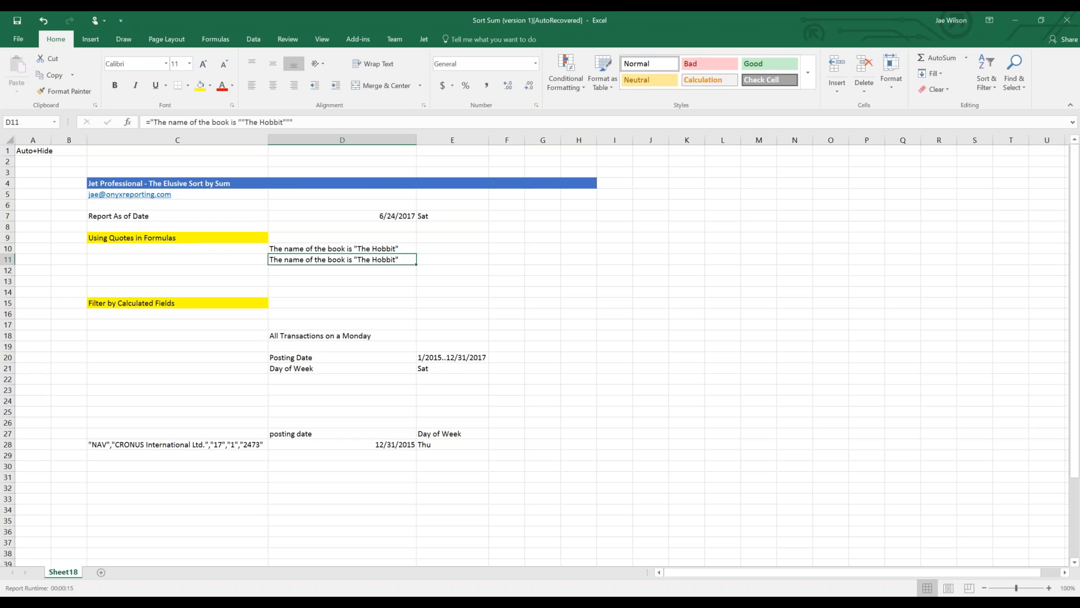
Append & " " & D7, the report date, to D11's formula.
click(325, 119)
text(& )
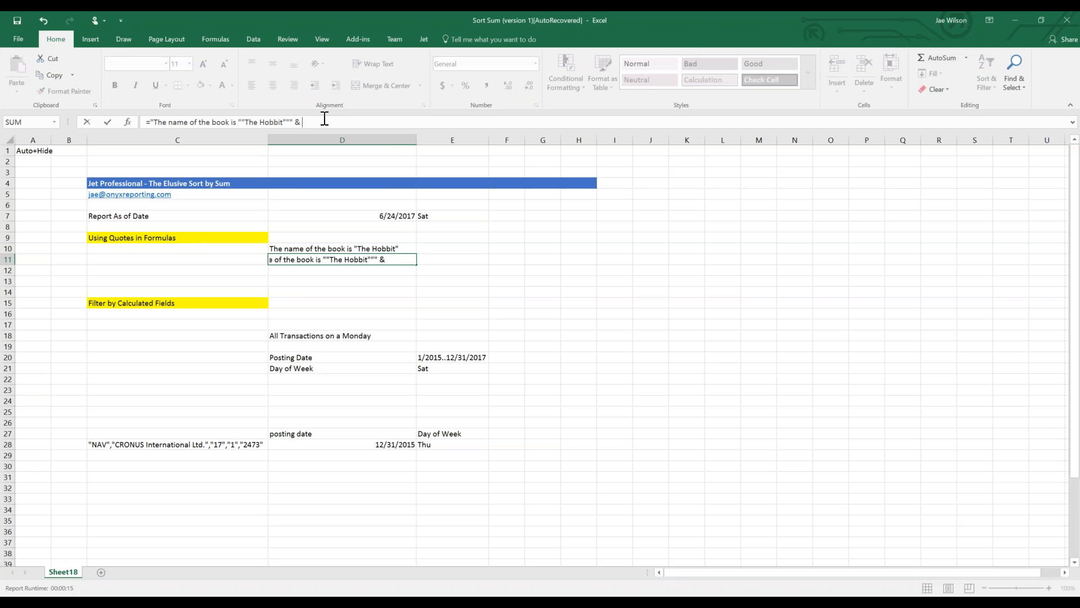
text(" " &)
click(329, 214)
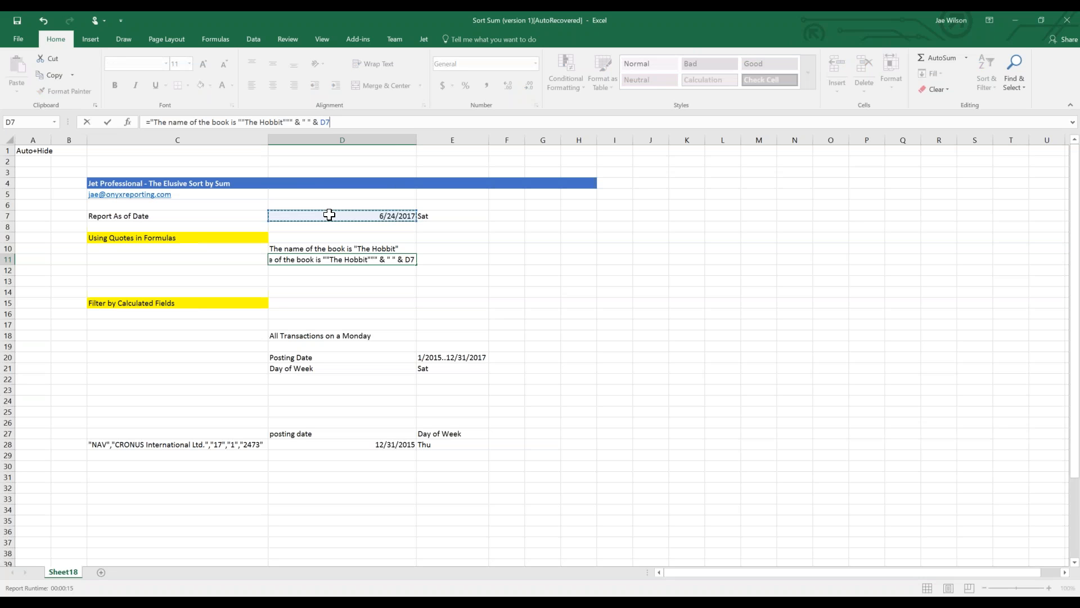
key(Return)
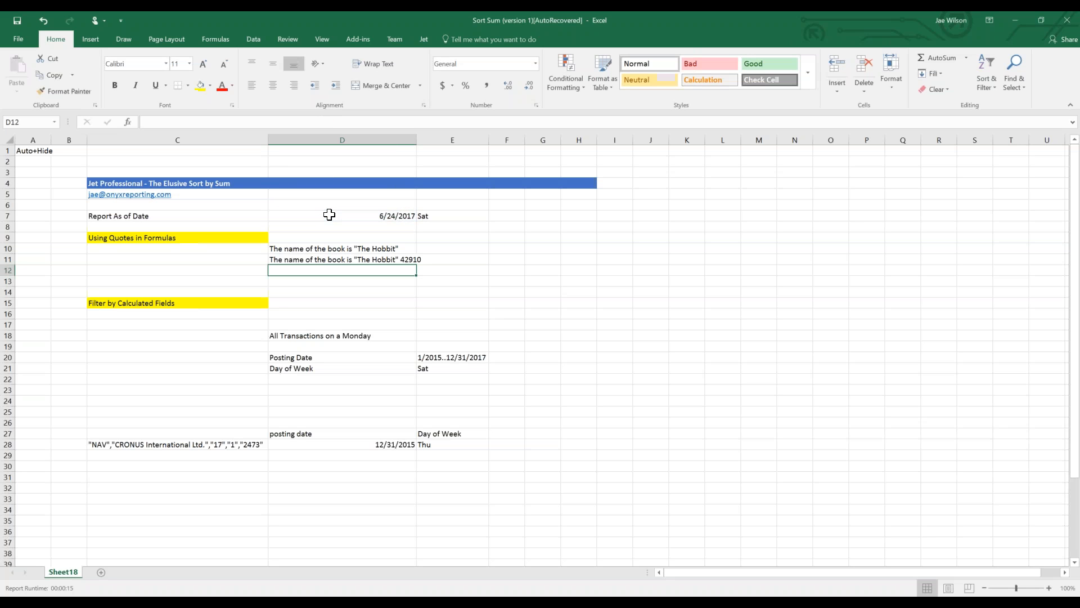
key(Up)
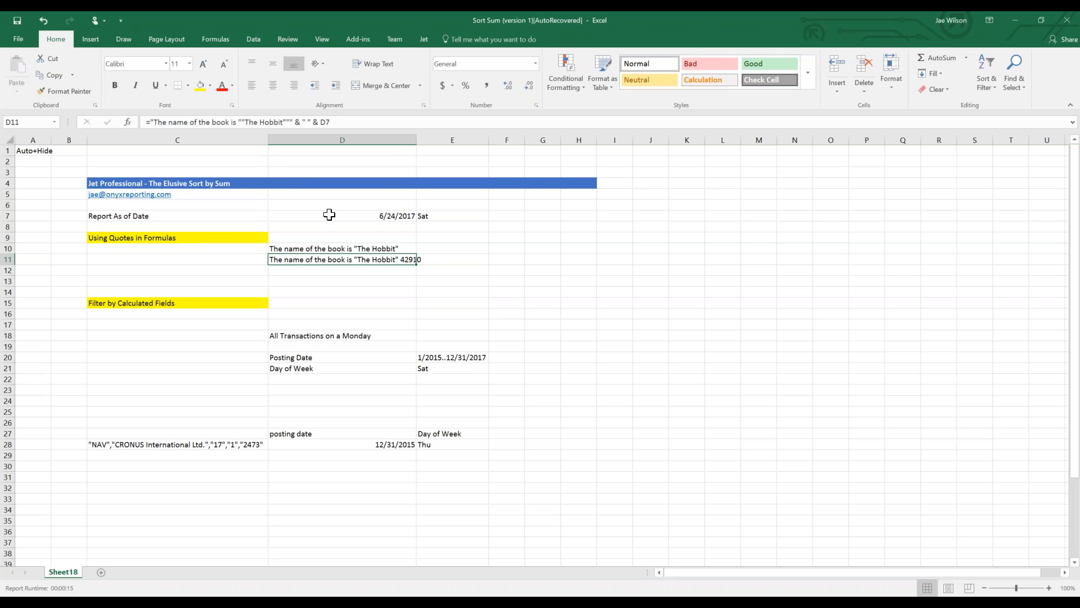
Undo the date addition and reopen D11's formula for editing.
key(ctrl+z)
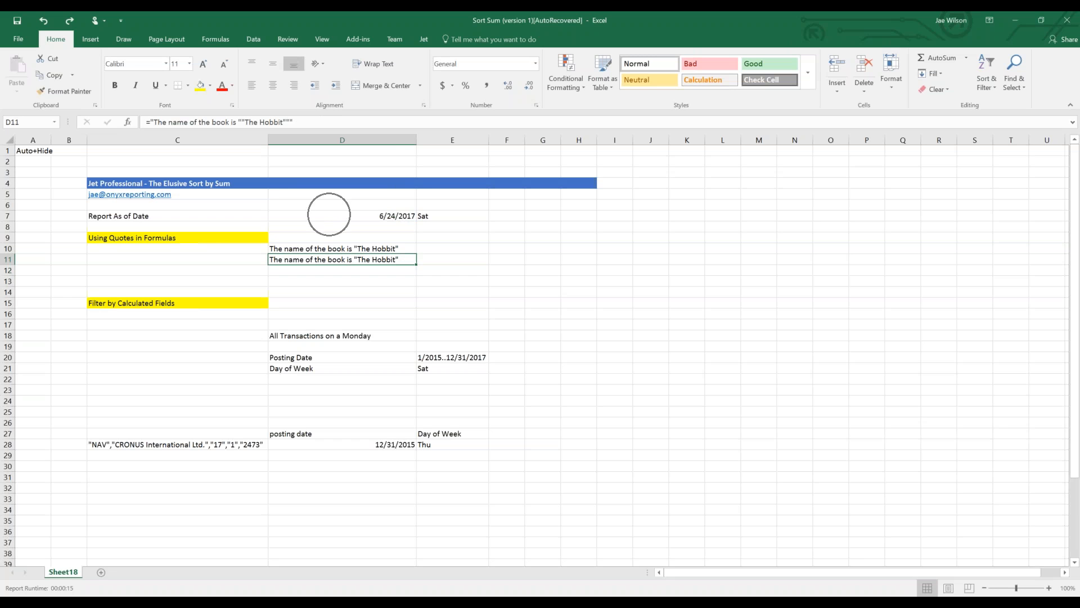
click(208, 239)
click(302, 263)
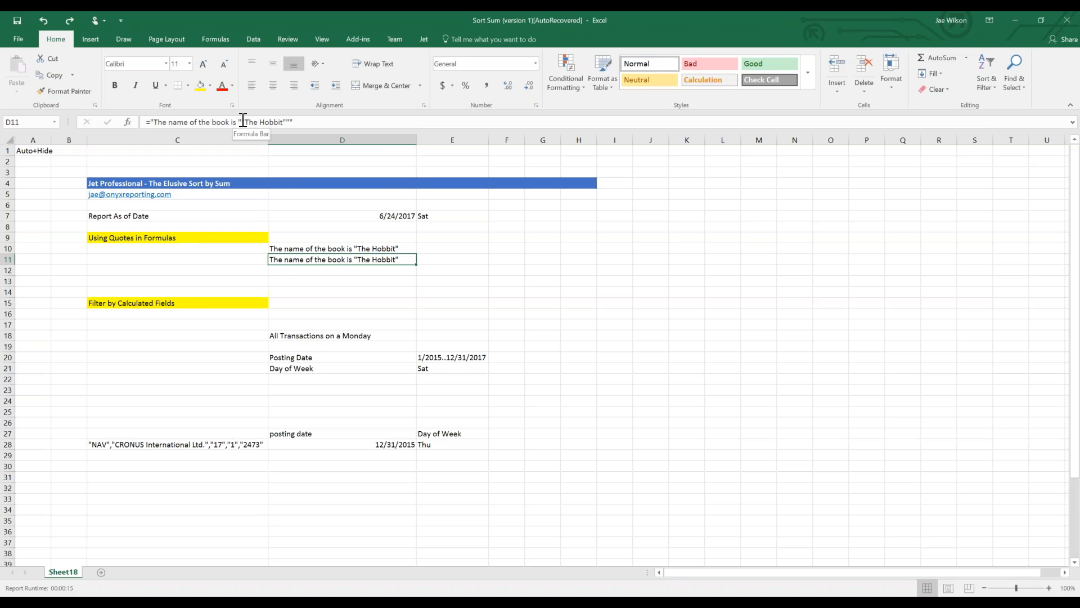
click(150, 122)
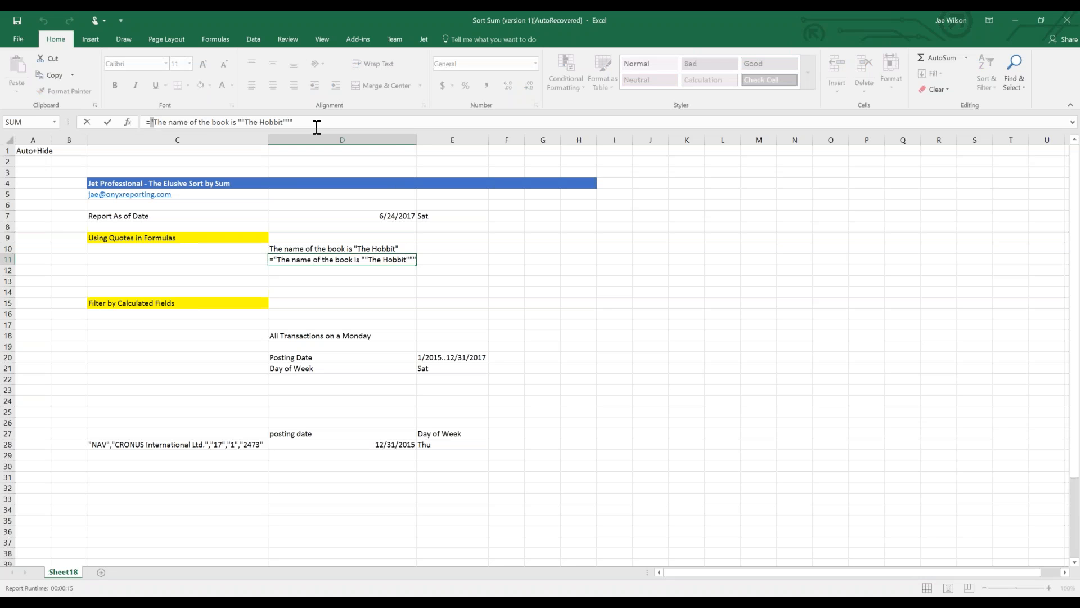
Delete empty rows 16–17 under the Filter by Calculated Fields heading.
key(Return)
click(315, 325)
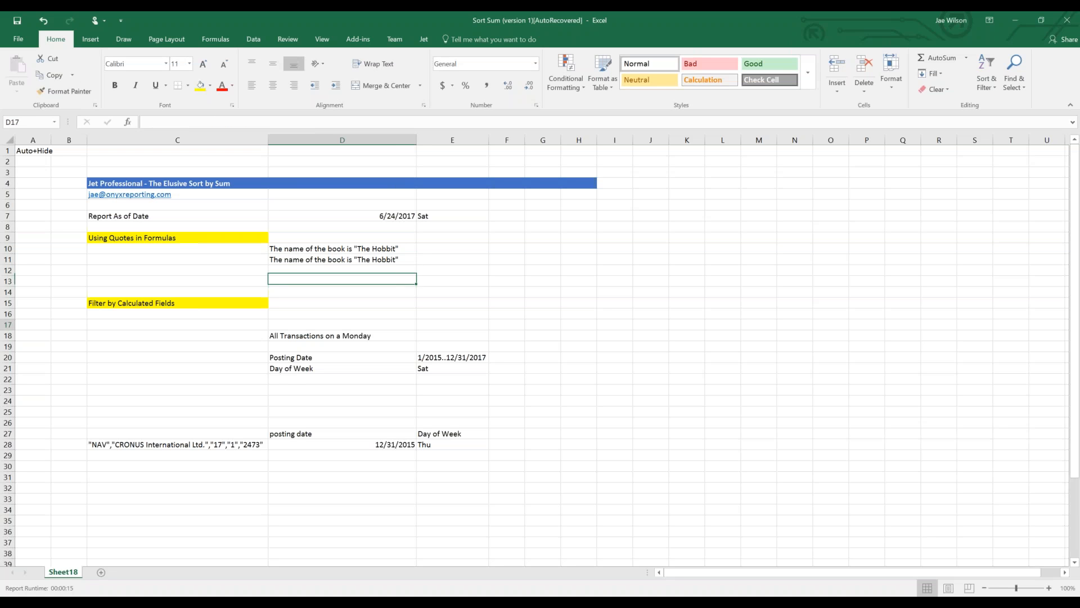
click(225, 400)
click(177, 308)
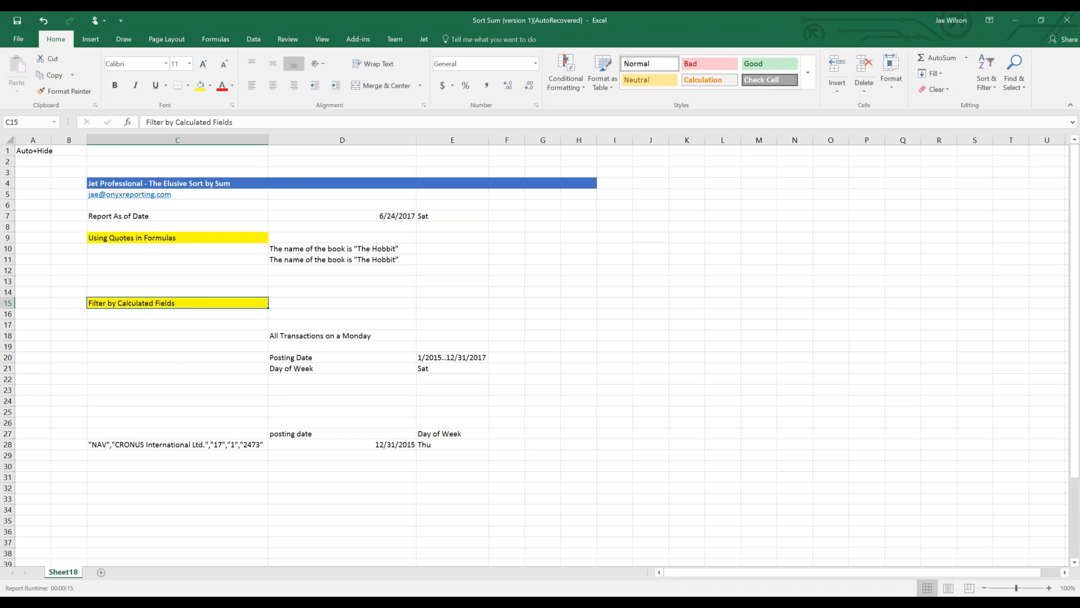
drag(8, 313, 11, 325)
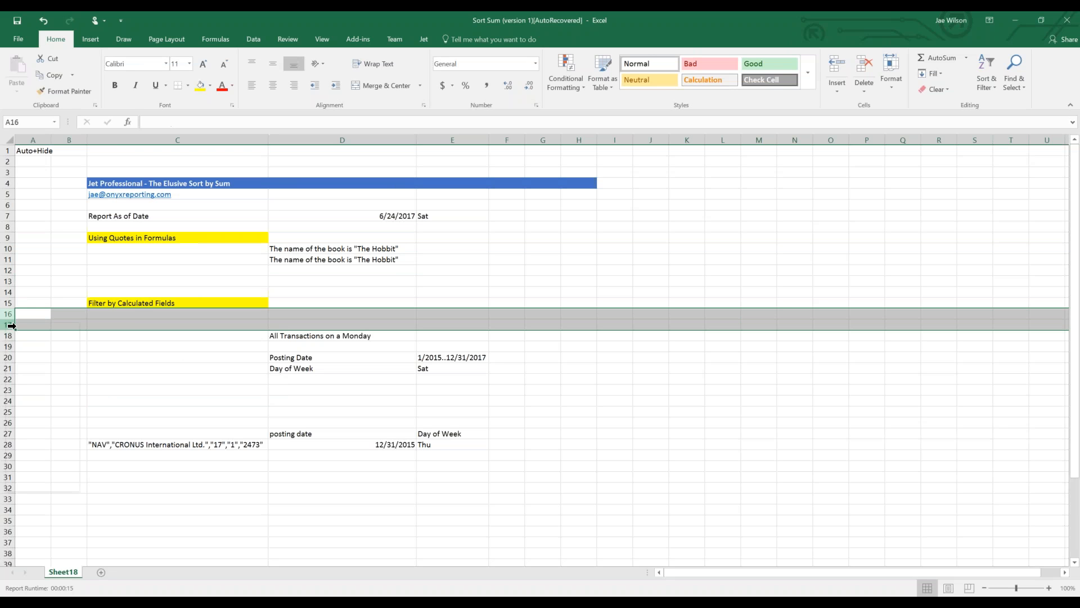
right_click(12, 325)
click(29, 415)
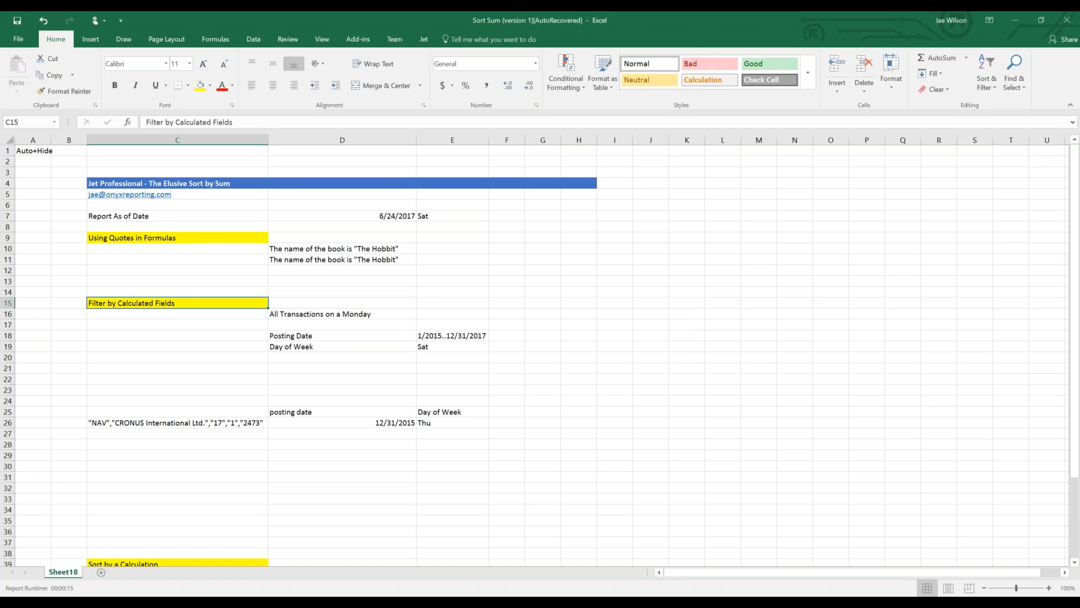
Review the posting date range in E18, Day of Week in E19, and C26's NL formula.
click(423, 345)
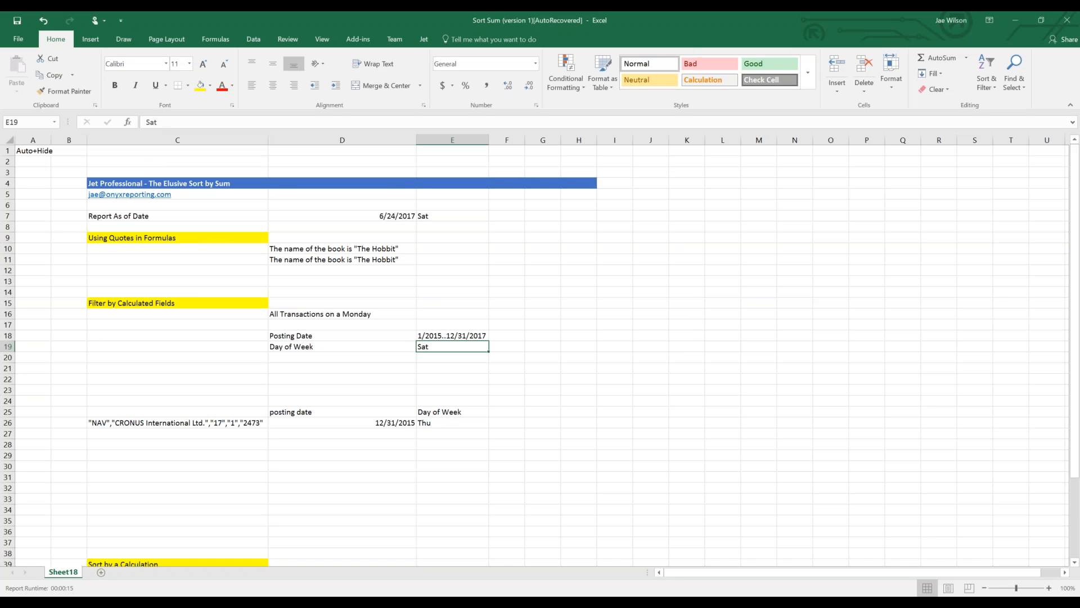
click(434, 336)
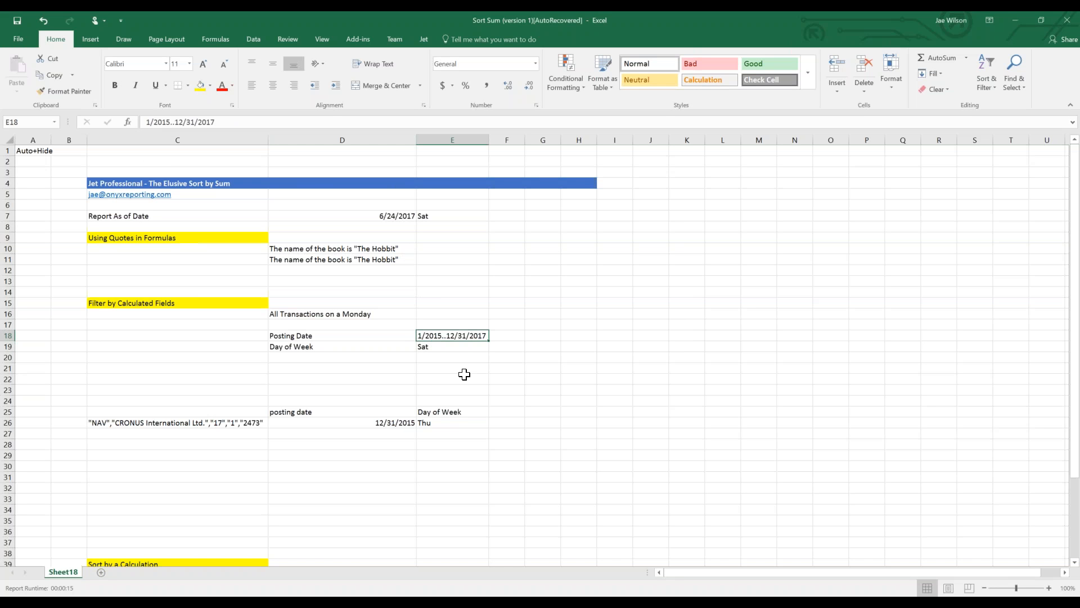
click(457, 348)
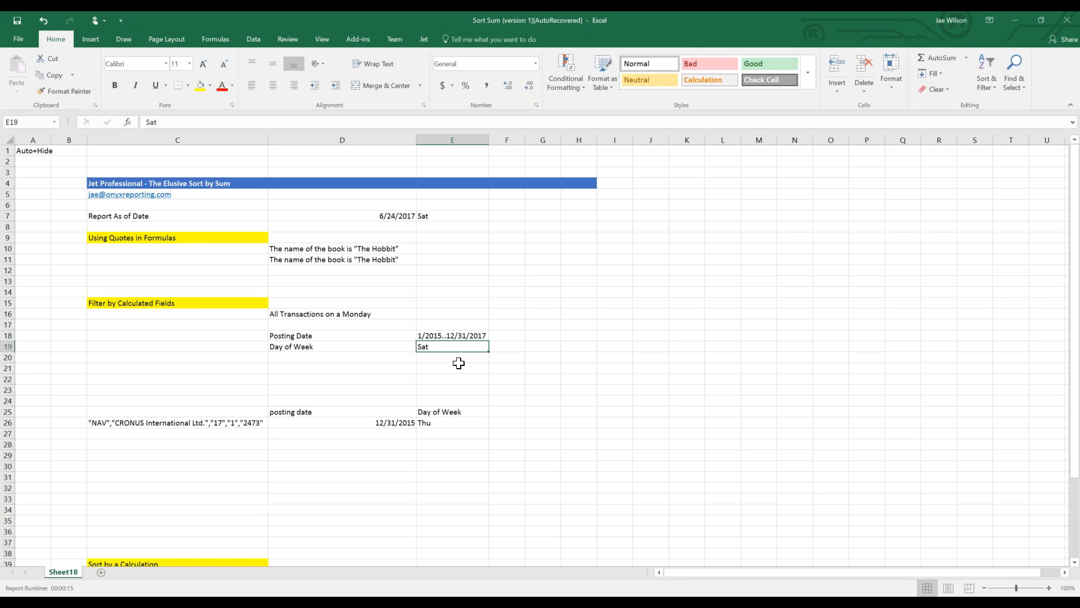
click(139, 303)
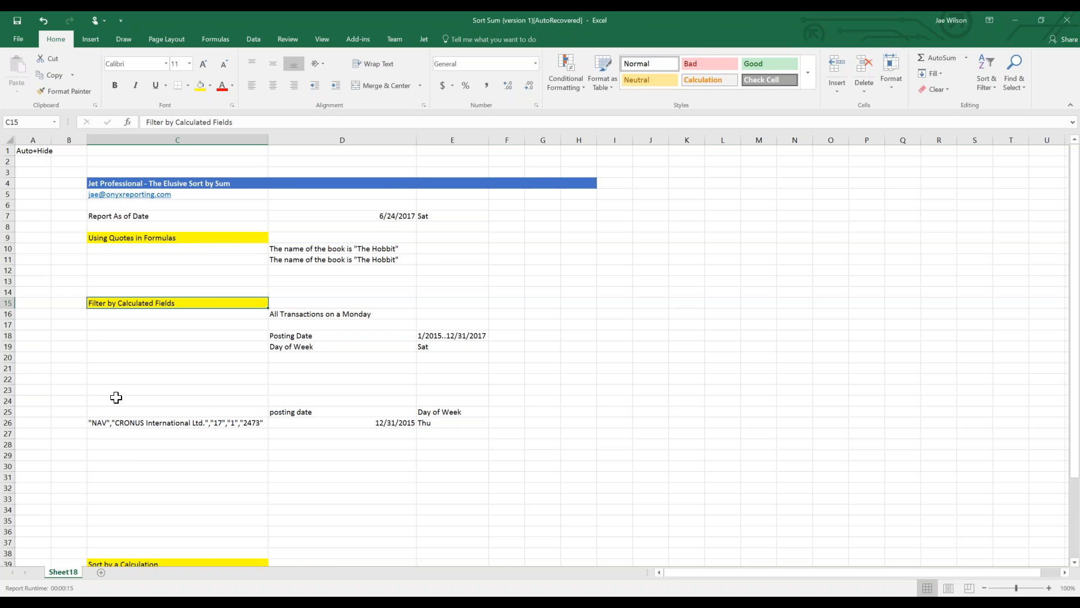
click(99, 421)
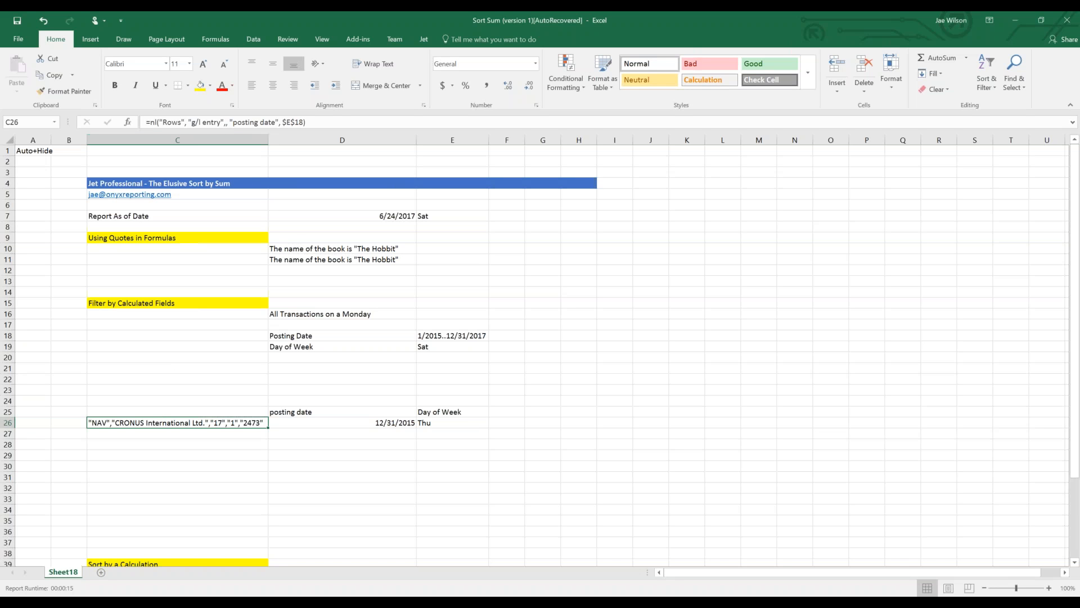
Append , "Day of Week", $E$19 to C26's NL formula and commit it.
drag(178, 124, 223, 126)
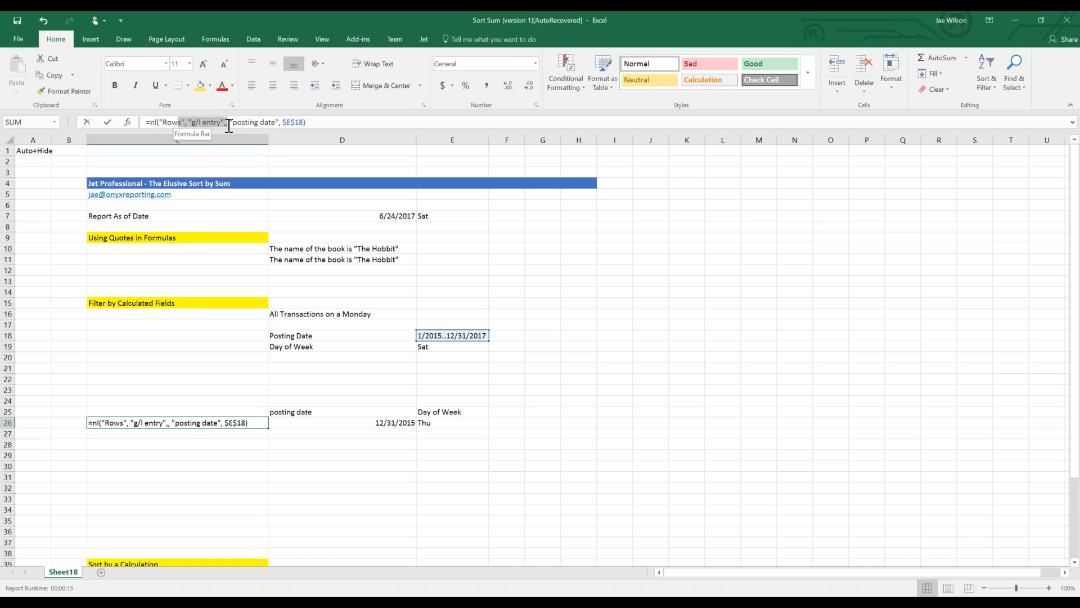
click(234, 124)
drag(234, 124, 333, 128)
click(333, 127)
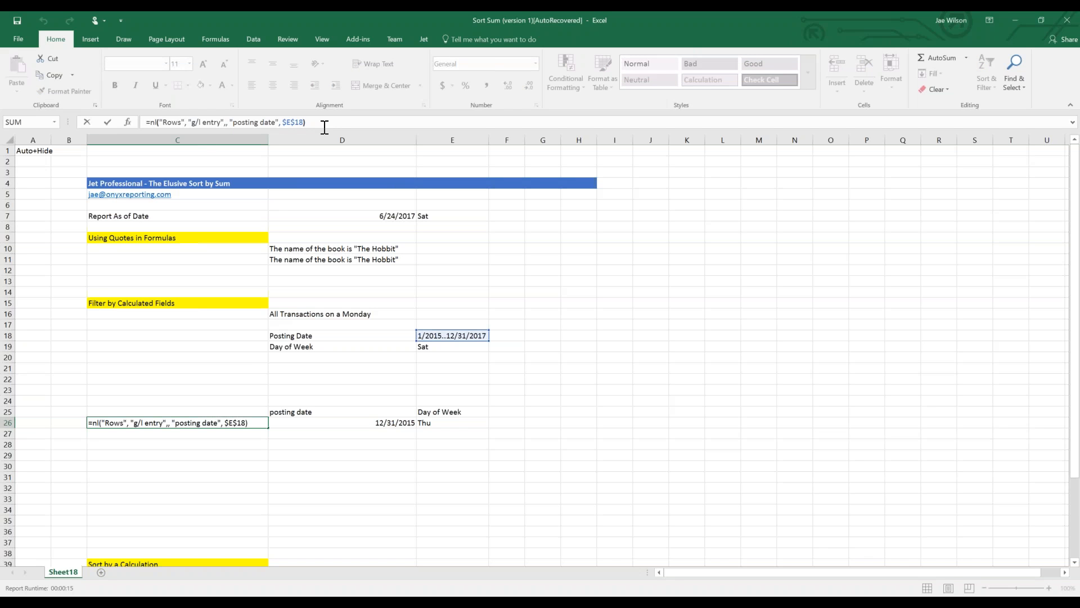
text(, "Day of Week",)
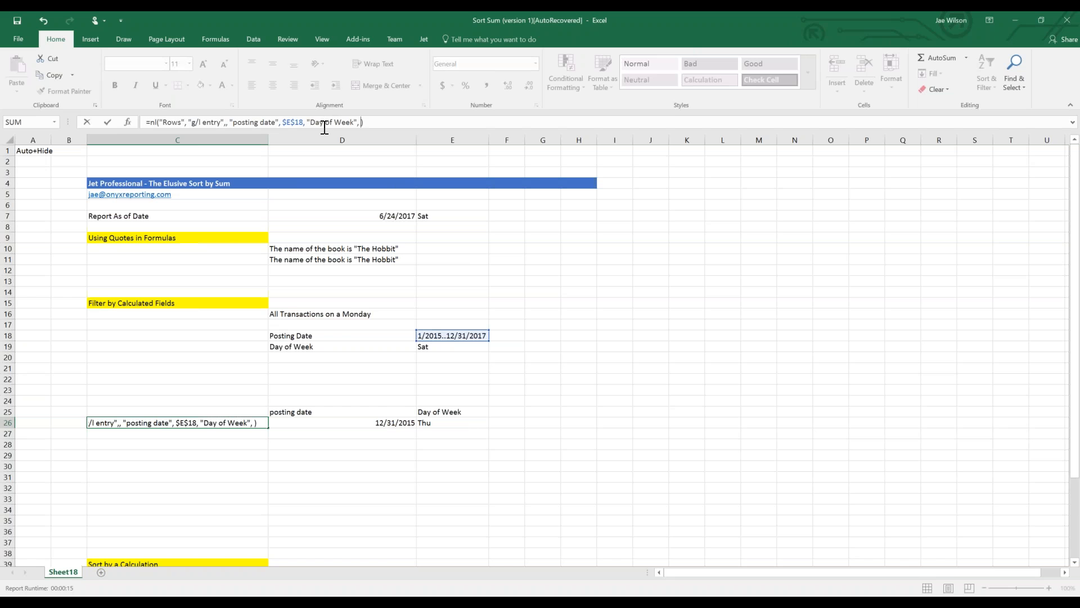
click(432, 349)
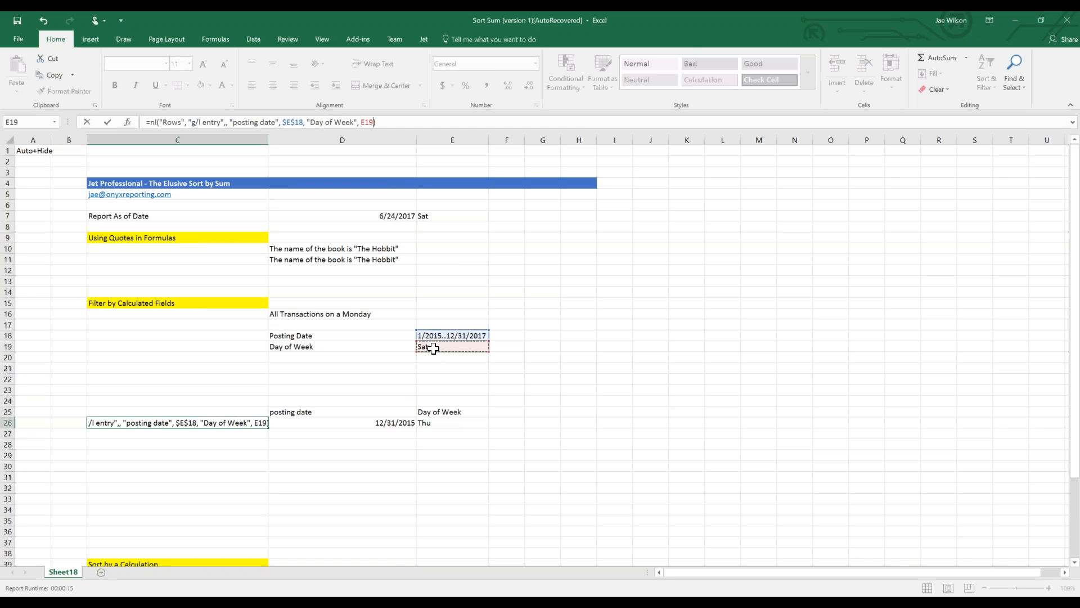
key(F4)
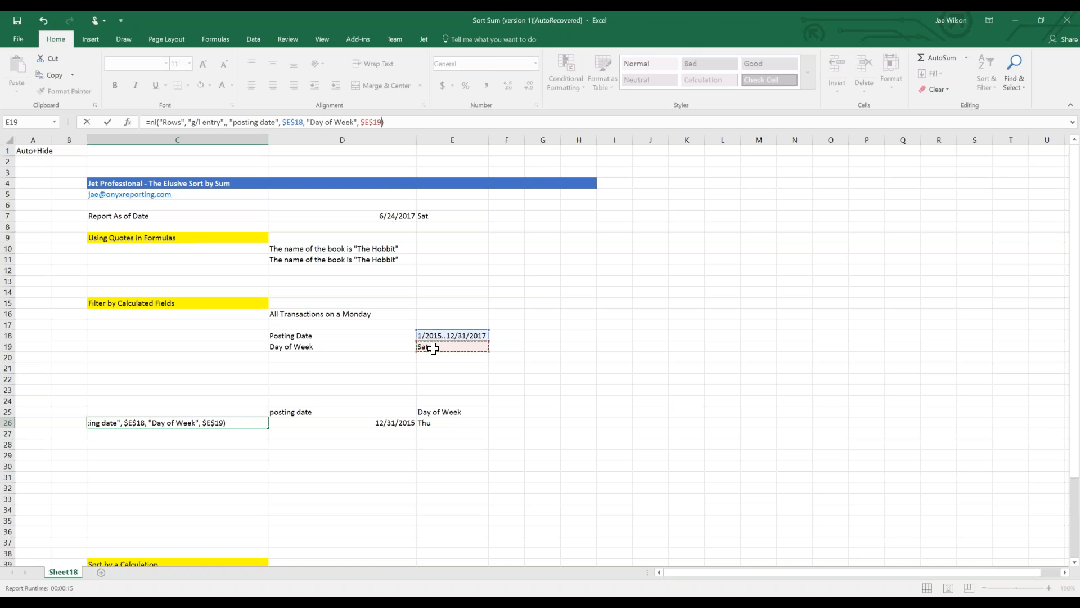
key(ctrl+Return)
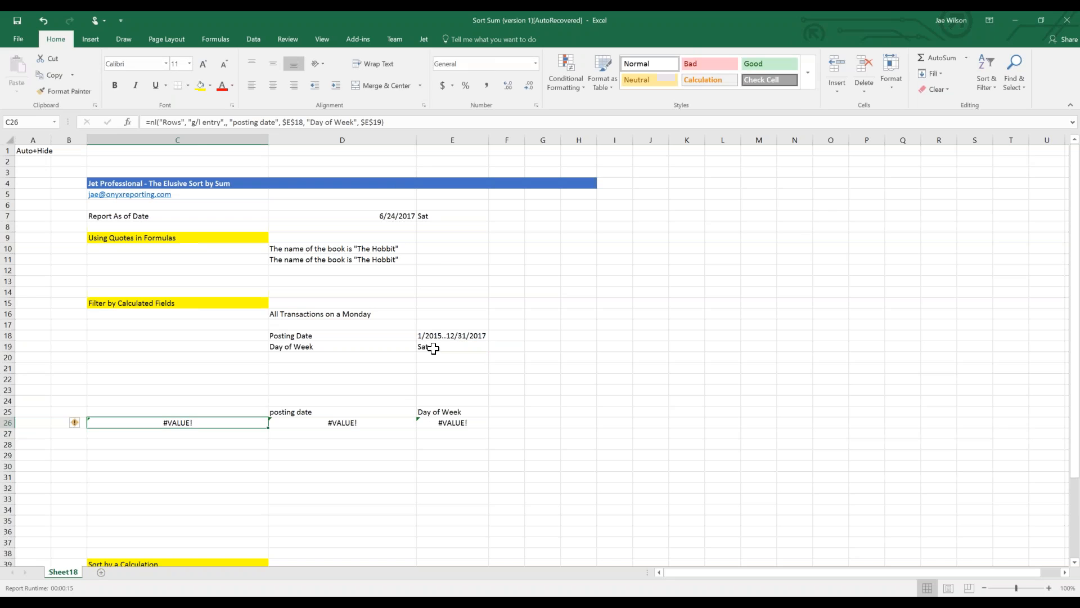
click(423, 39)
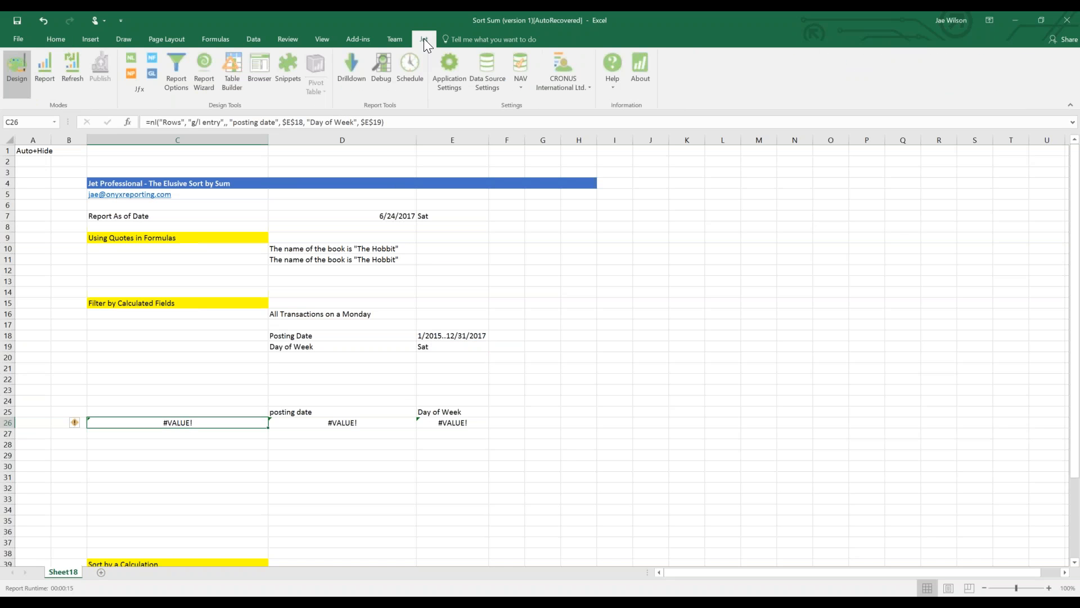
Run Jet Debug, dismiss the Invalid Field 'Day of Week' error, and undo the edit.
click(380, 72)
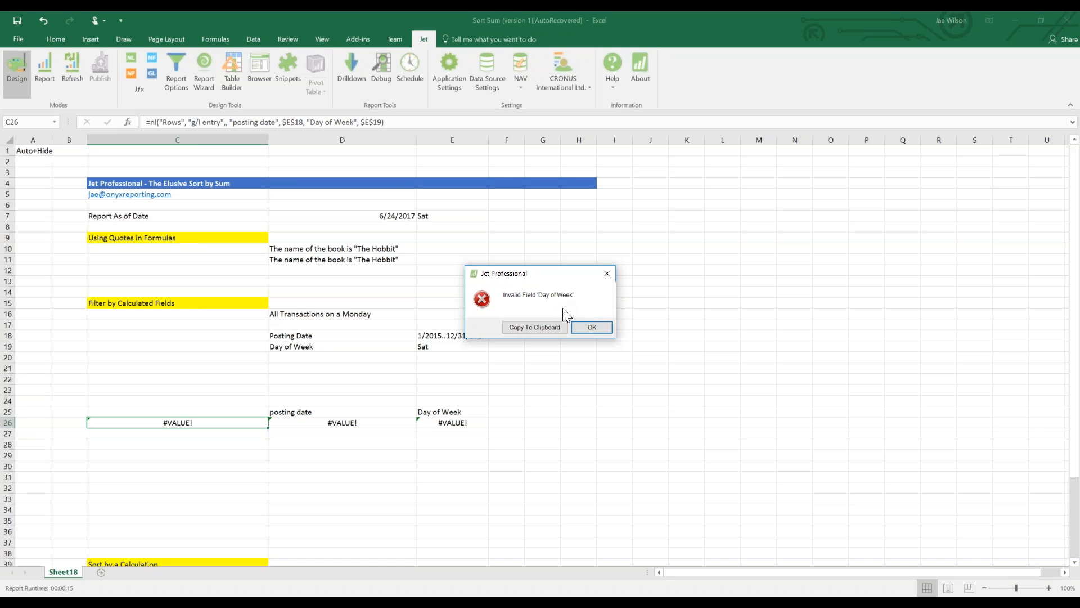
click(591, 331)
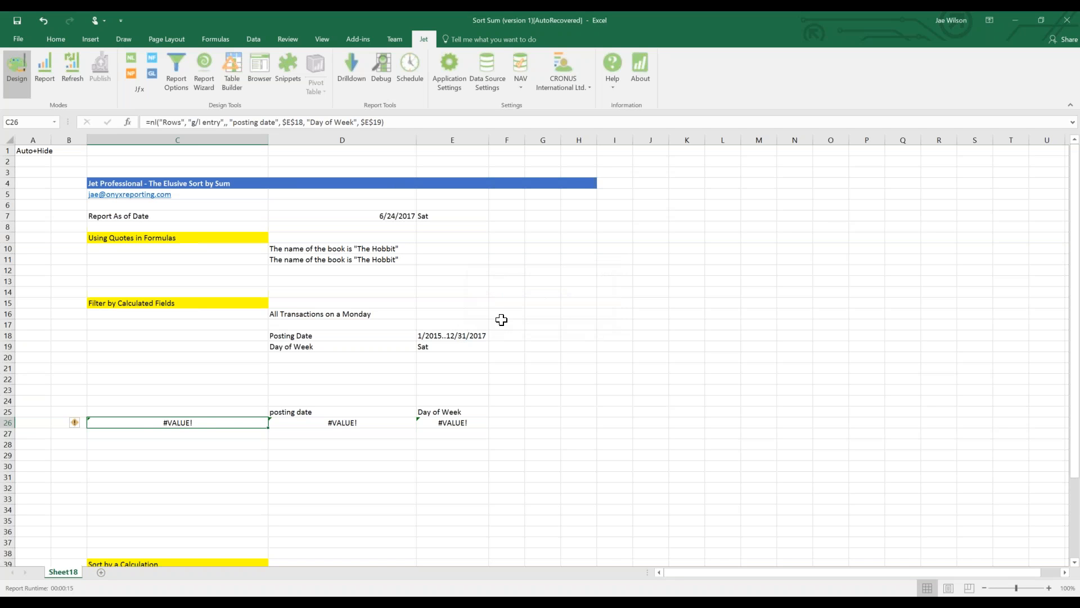
key(ctrl+z)
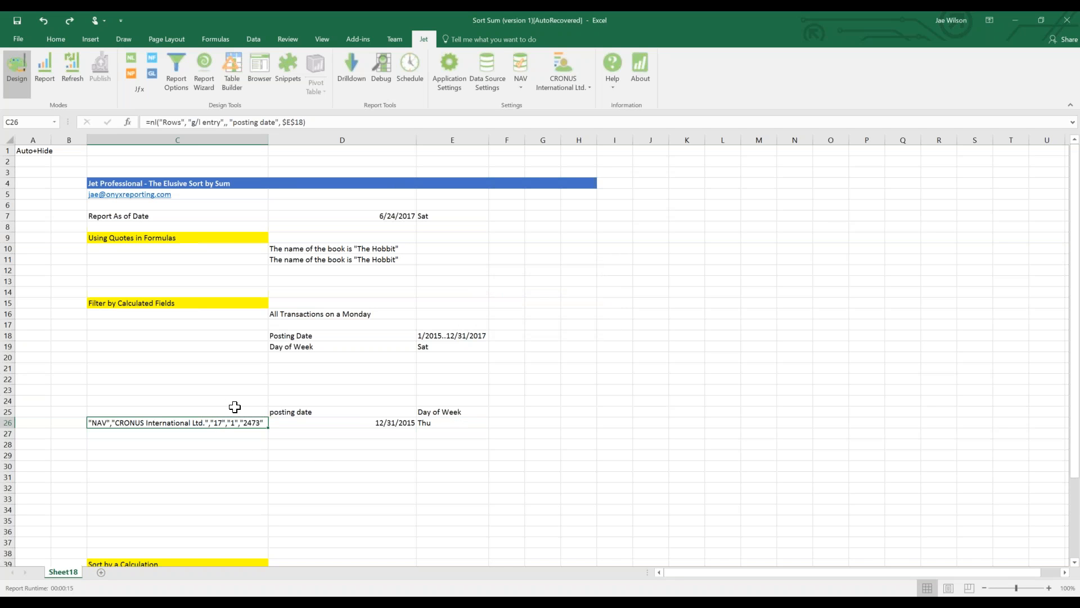
Inspect the Day of Week label and E26's =TEXT(D26, "DDD") formula.
click(303, 348)
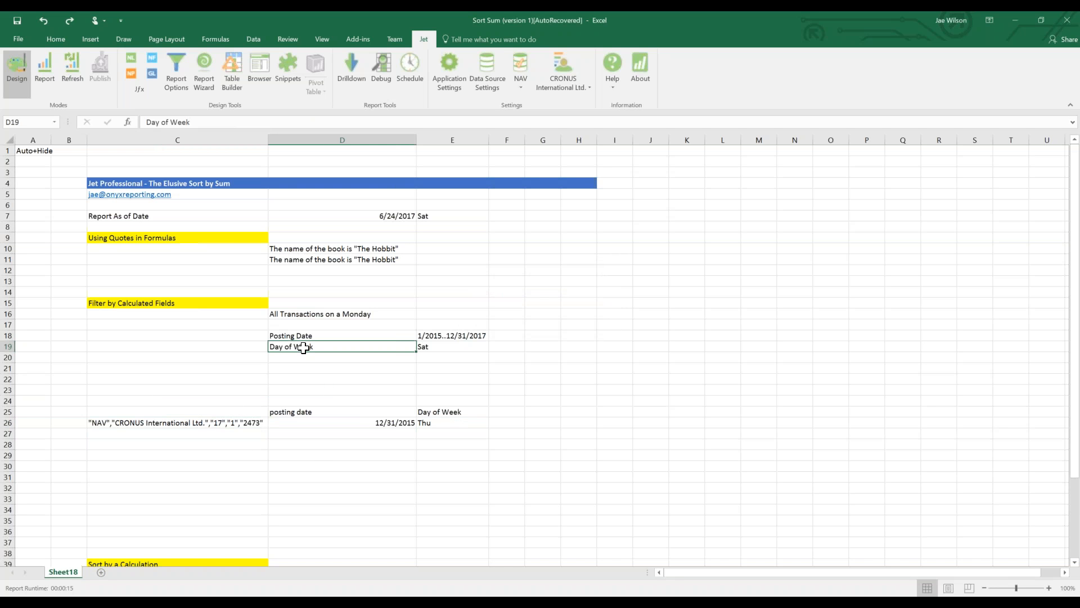
drag(431, 413, 430, 424)
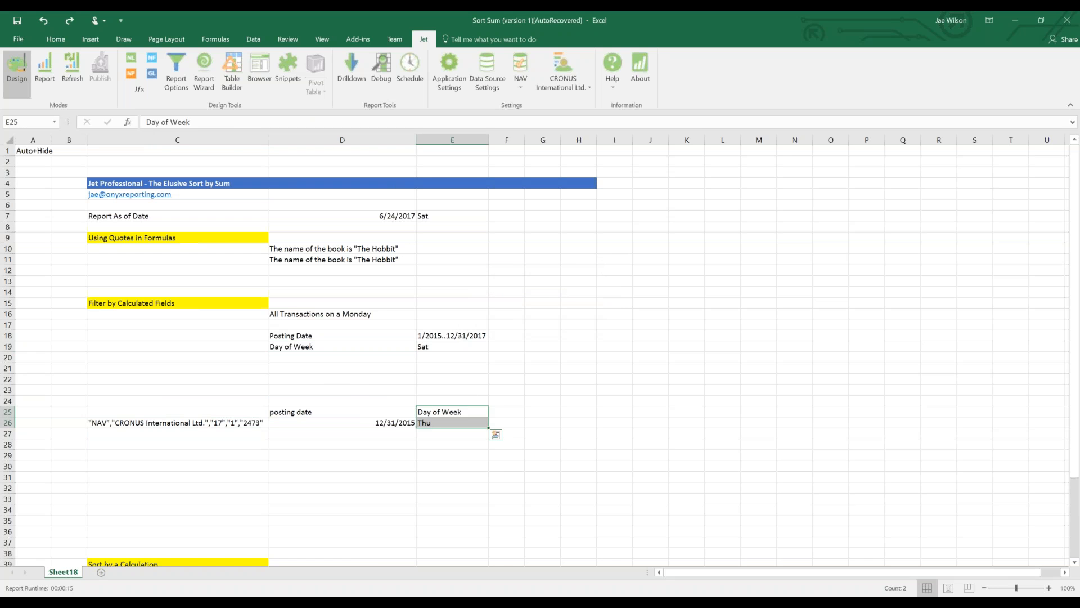
click(676, 432)
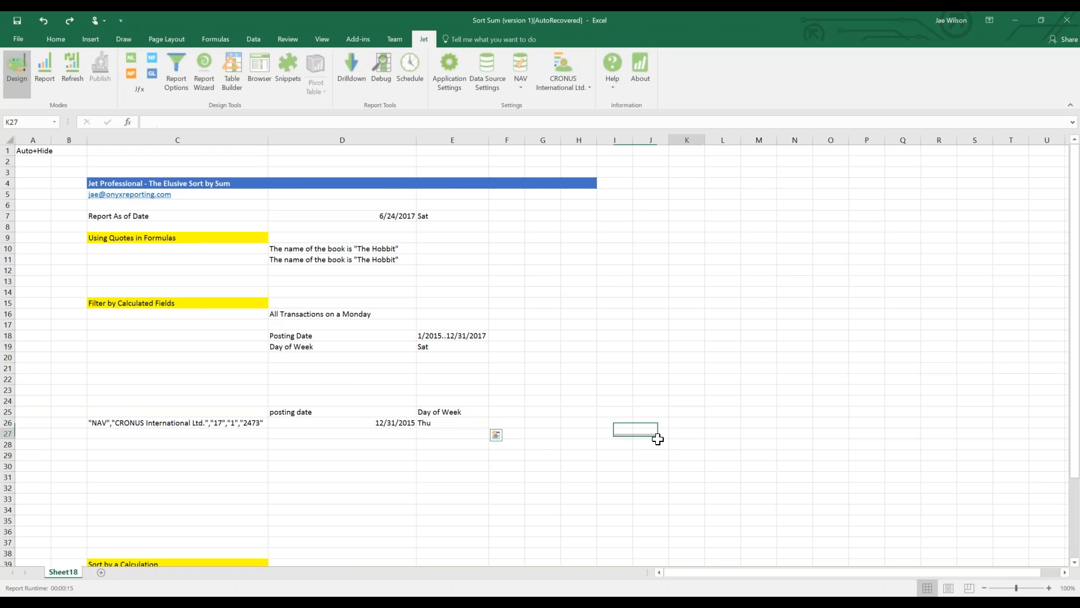
click(472, 424)
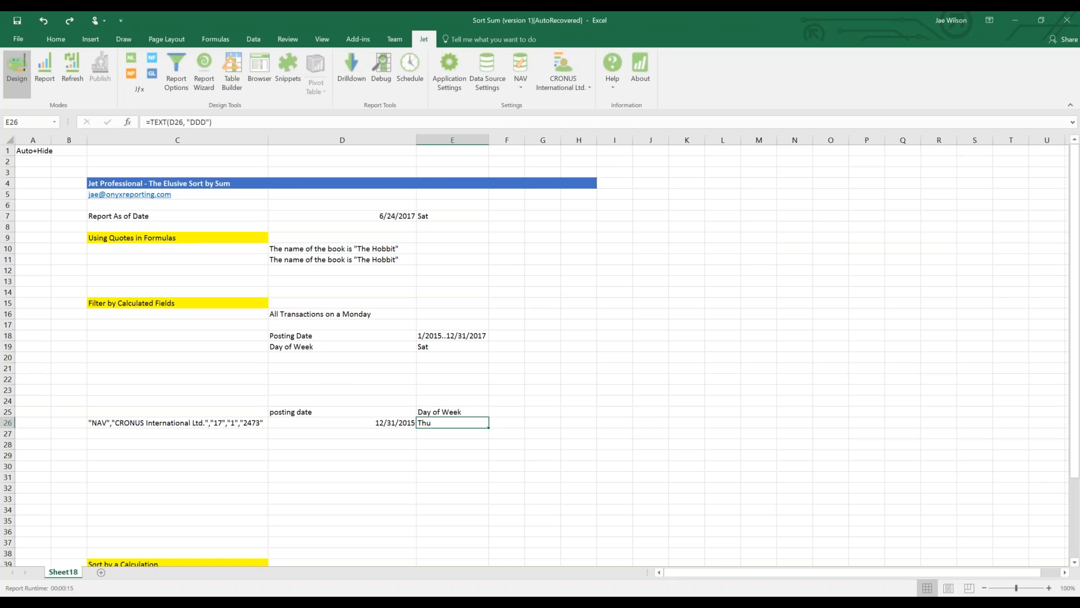
click(175, 123)
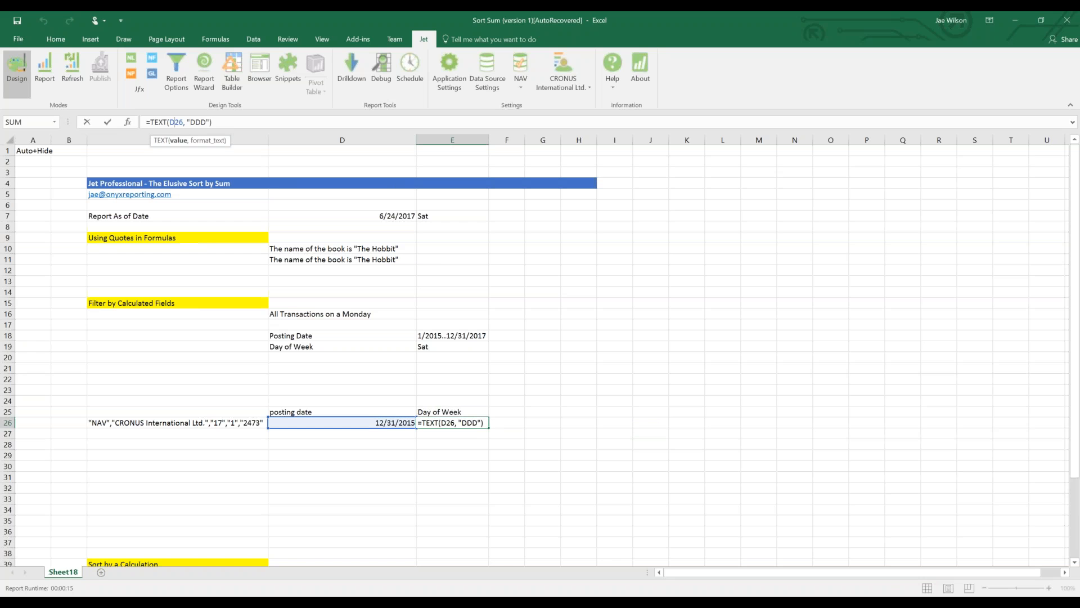
double_click(194, 121)
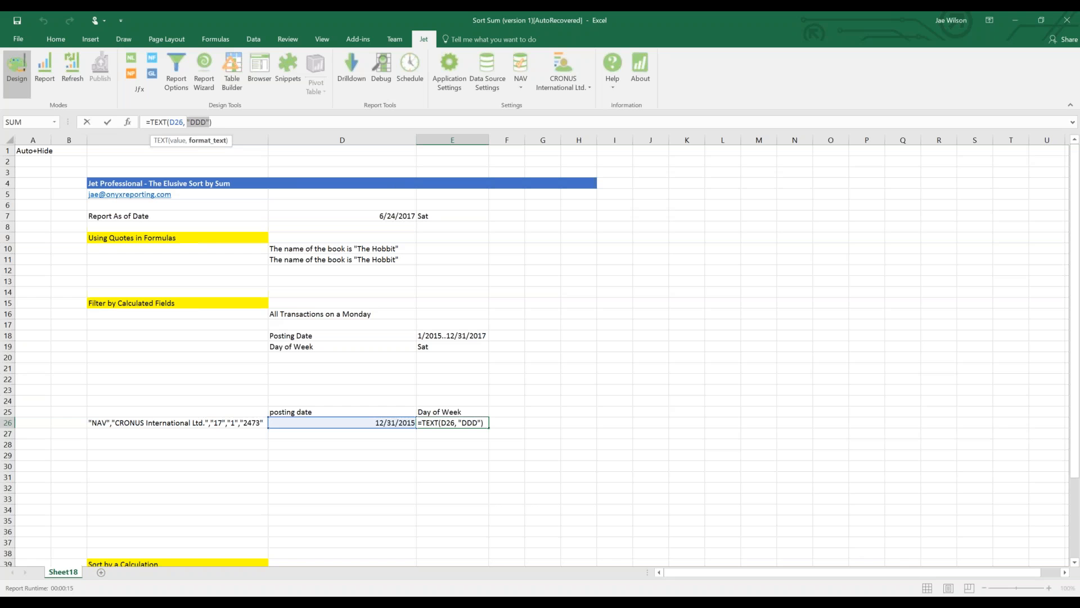
key(Return)
Select the entire =TEXT(D26, "DDD") formula in E26's formula bar.
key(Up)
key(Left)
key(Right)
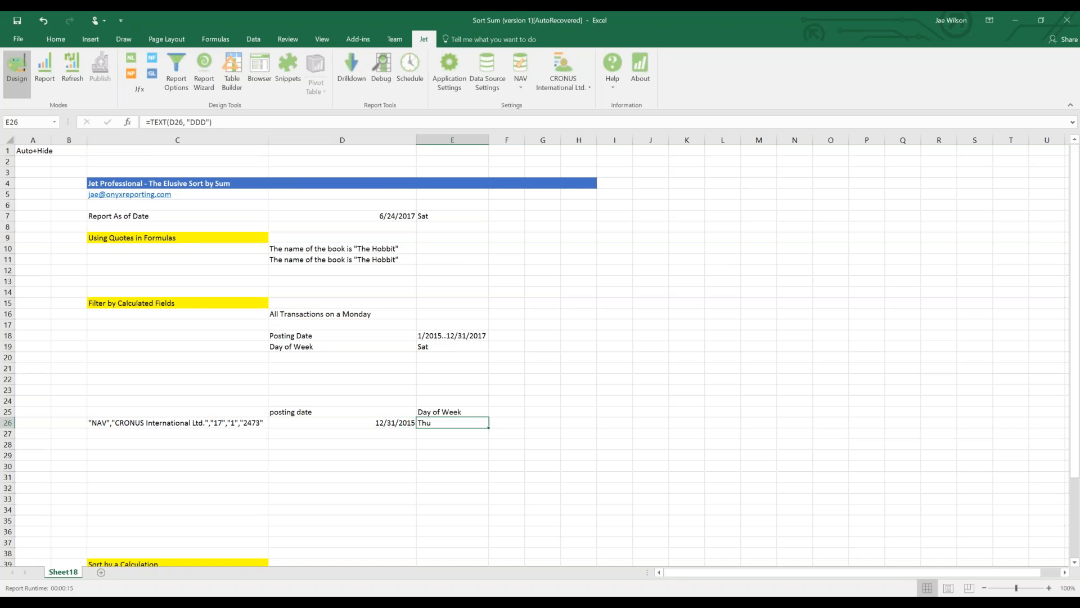
key(Left)
key(Left)
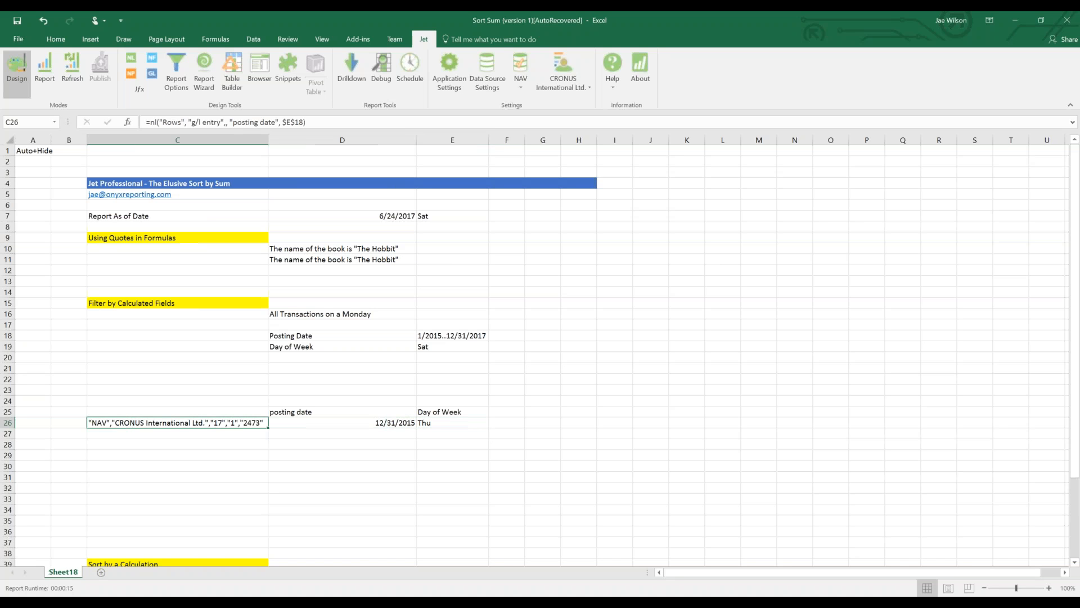
key(Right)
key(Right)
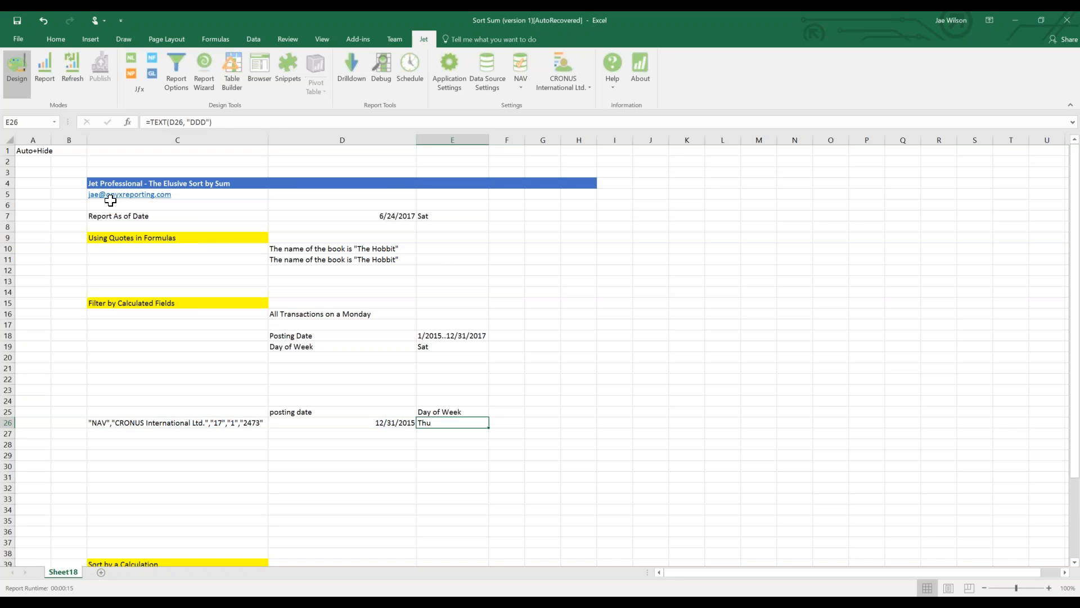
drag(147, 122, 309, 126)
key(ctrl+c)
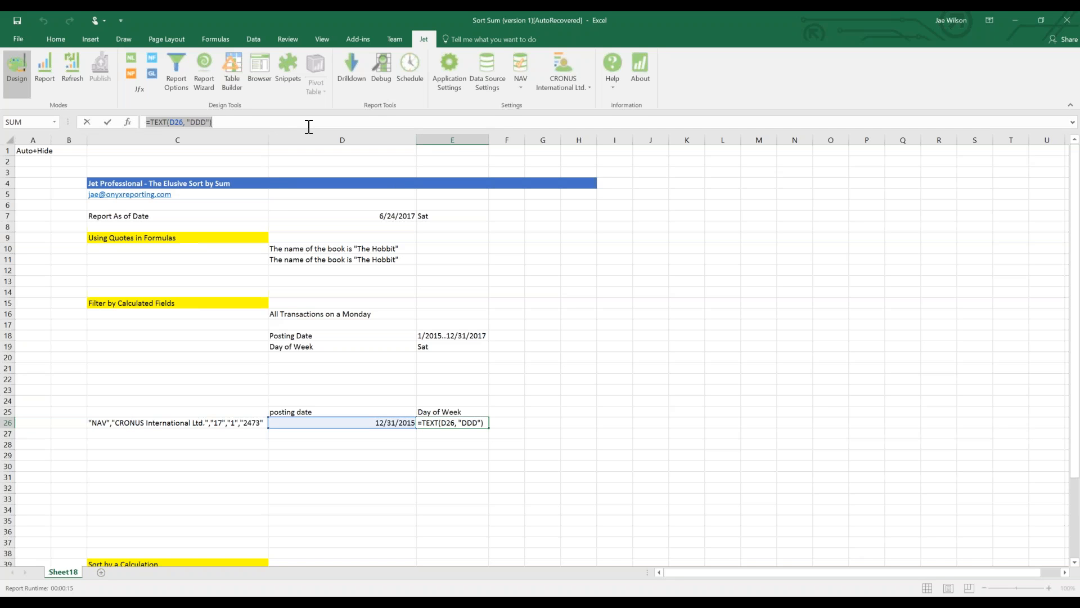
Copy the TEXT formula and add , "Day of Week", E19 to C26's NL formula.
key(Return)
key(Up)
key(Left)
key(Left)
click(308, 126)
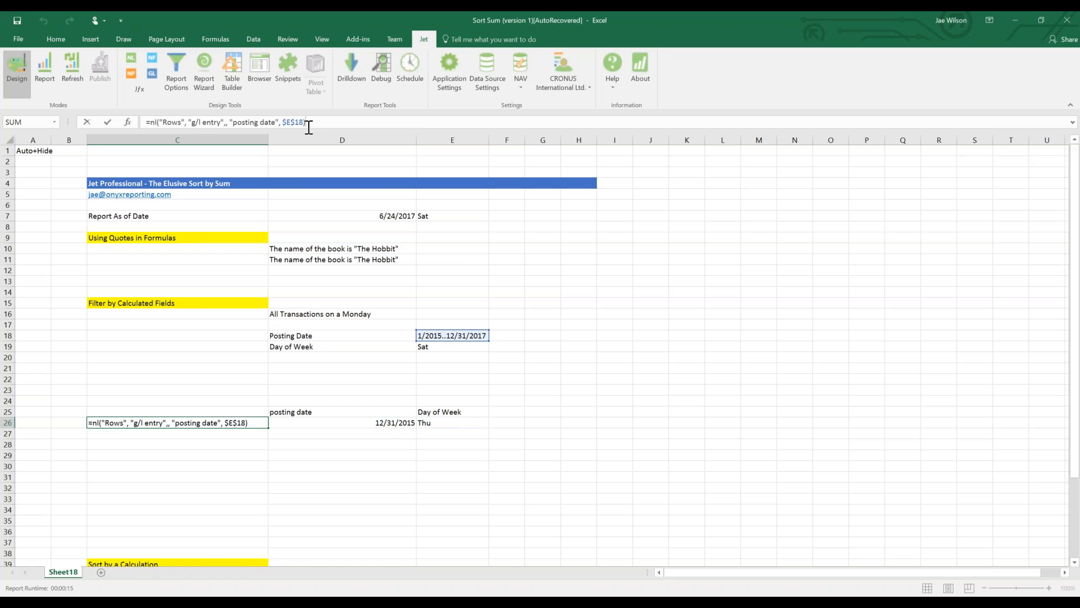
text(, "Day of Week",)
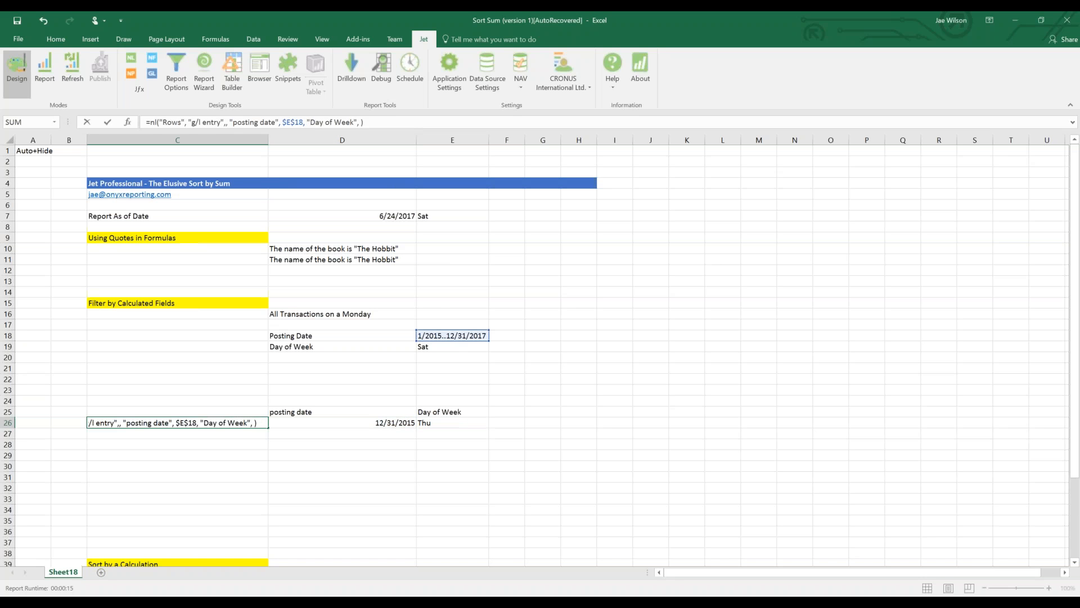
click(453, 350)
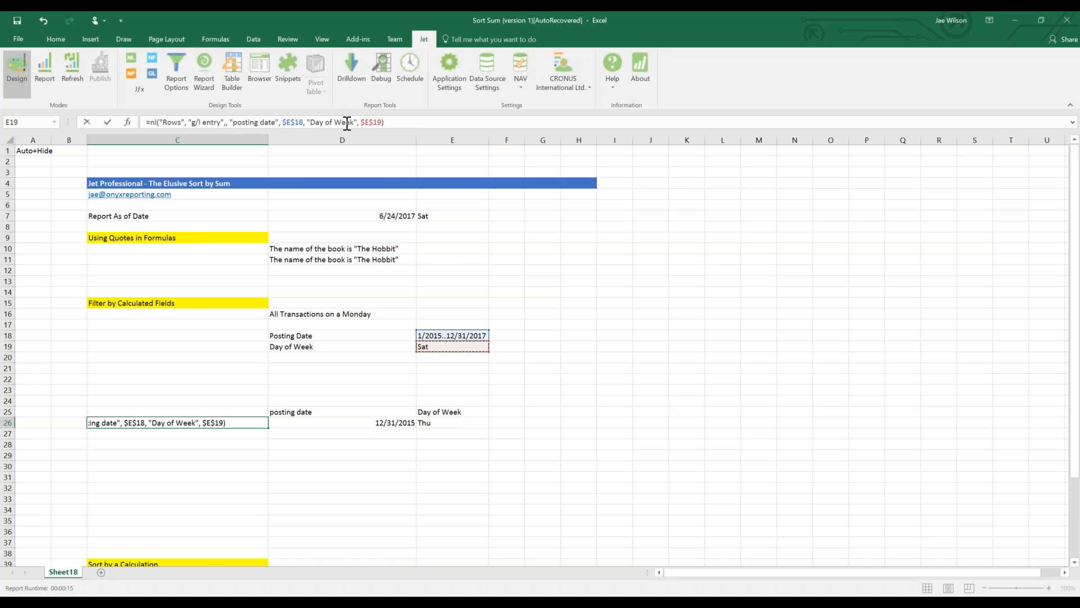
Replace the "Day of Week" field name with the pasted =TEXT(D26, "DDD") formula.
drag(353, 122, 310, 122)
key(ctrl+v)
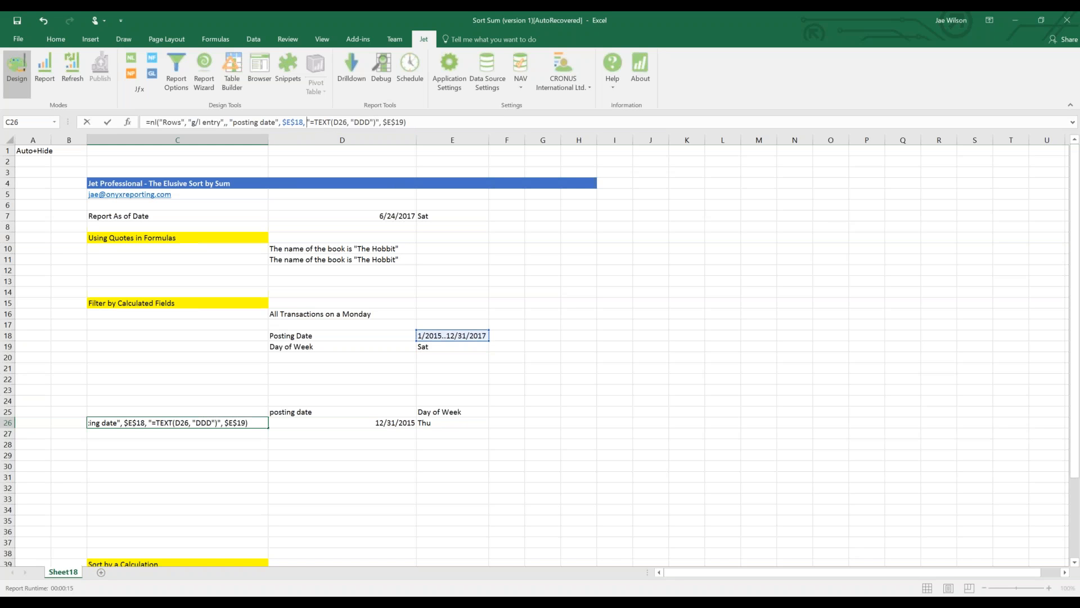
key(shift+Right)
key(shift+Right)
key(shift+Right)
key(shift+Right)
key(shift+Right)
key(shift+Right)
key(shift+Right)
key(shift+Right)
key(shift+Right)
key(shift+Right)
key(shift+Right)
key(shift+Right)
key(shift+Right)
key(shift+Right)
key(shift+Right)
key(shift+Right)
key(shift+Right)
key(shift+Right)
key(shift+Right)
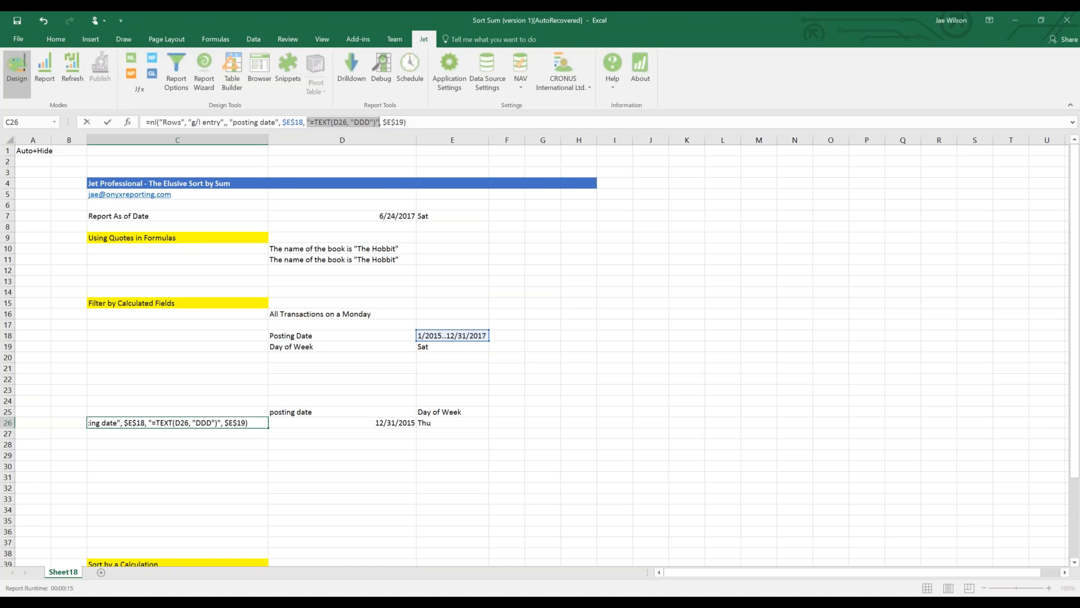
key(Left)
key(Left)
key(Left)
key(Left)
key(Left)
key(Left)
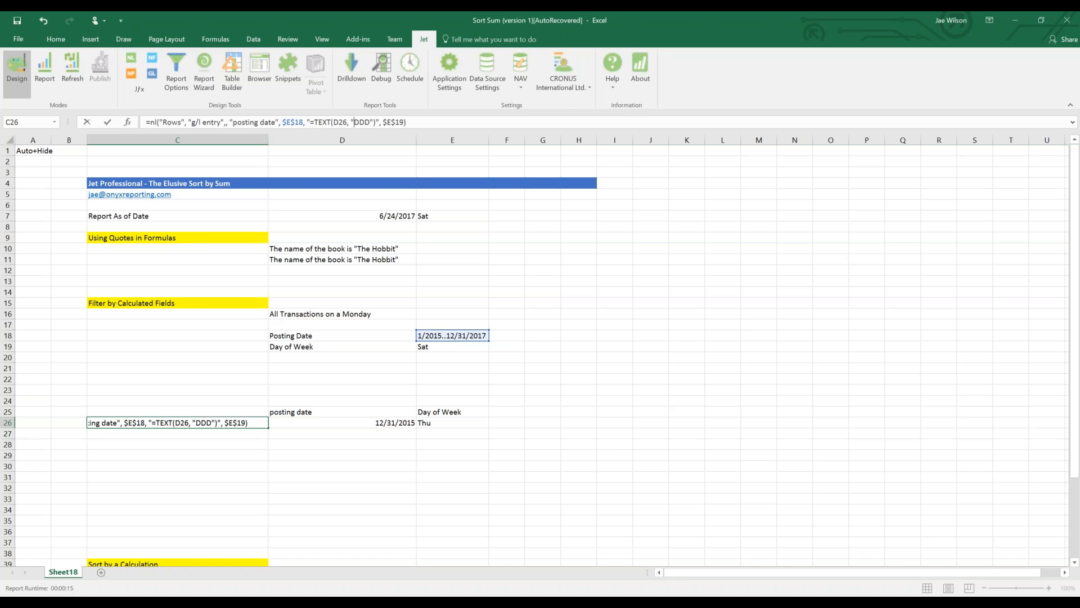
key(Left)
key(Left)
key(Left)
key(Left)
key(Left)
key(Left)
key(Left)
key(Left)
key(Right)
key(shift+Right)
key(shift+Right)
key(shift+Right)
key(shift+Right)
key(shift+Right)
key(shift+Right)
key(shift+Right)
key(shift+Right)
key(shift+Right)
key(shift+Right)
key(shift+Right)
key(shift+Right)
key(shift+Right)
key(shift+Right)
key(shift+Right)
key(shift+Right)
key(shift+Right)
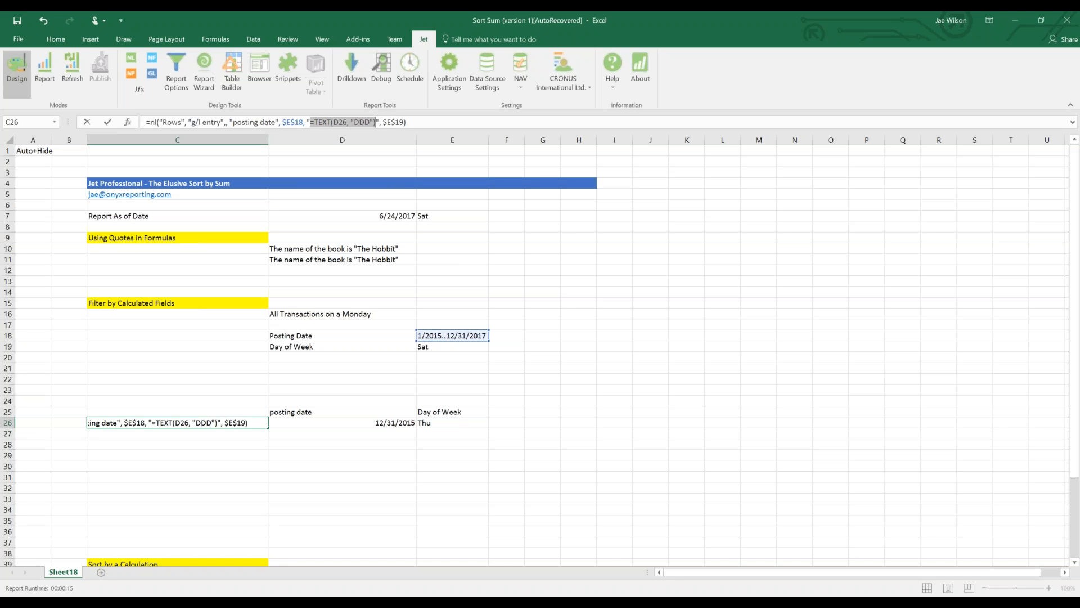
key(Right)
Double the quotes around DDD and commit C26's NL formula.
key(Left)
key(Left)
key(Left)
key(Left)
key(Left)
key(Left)
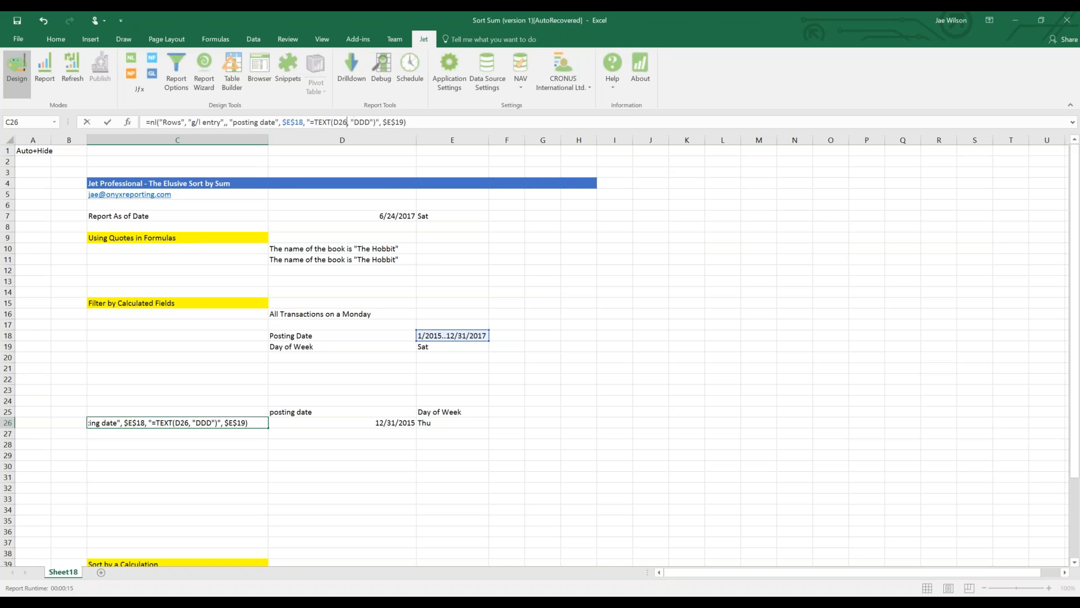
key(Right)
key(Right)
key(Right)
key(shift+Right)
key(shift+Right)
key(shift+Right)
key(shift+Right)
key(shift+Right)
key(shift+Right)
key(shift+Right)
key(Left)
key(Left)
key(Left)
key(Left)
text(")
key(Right)
key(Right)
key(Right)
text(")
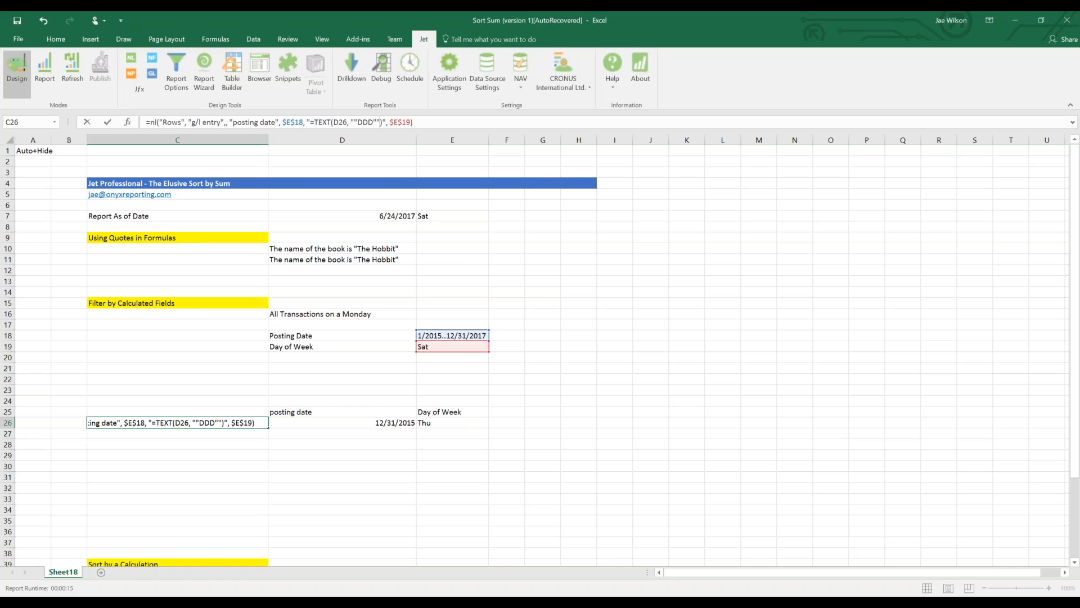
drag(310, 124, 305, 124)
drag(386, 122, 382, 122)
click(344, 121)
key(ctrl+Return)
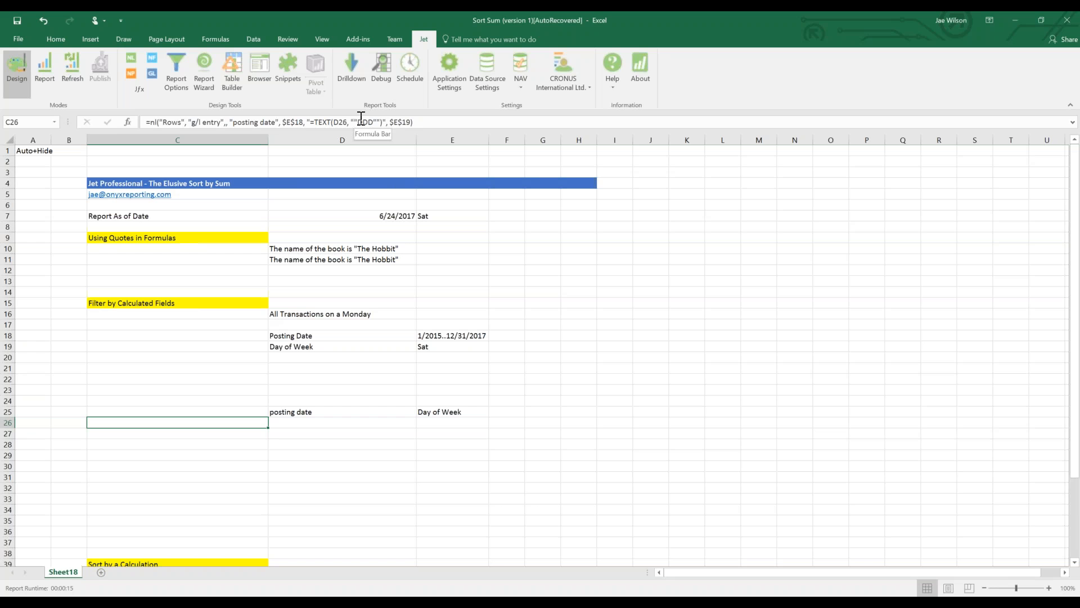
Inspect D26, then overwrite the D26 reference inside C26's TEXT filter with nf(.
click(311, 421)
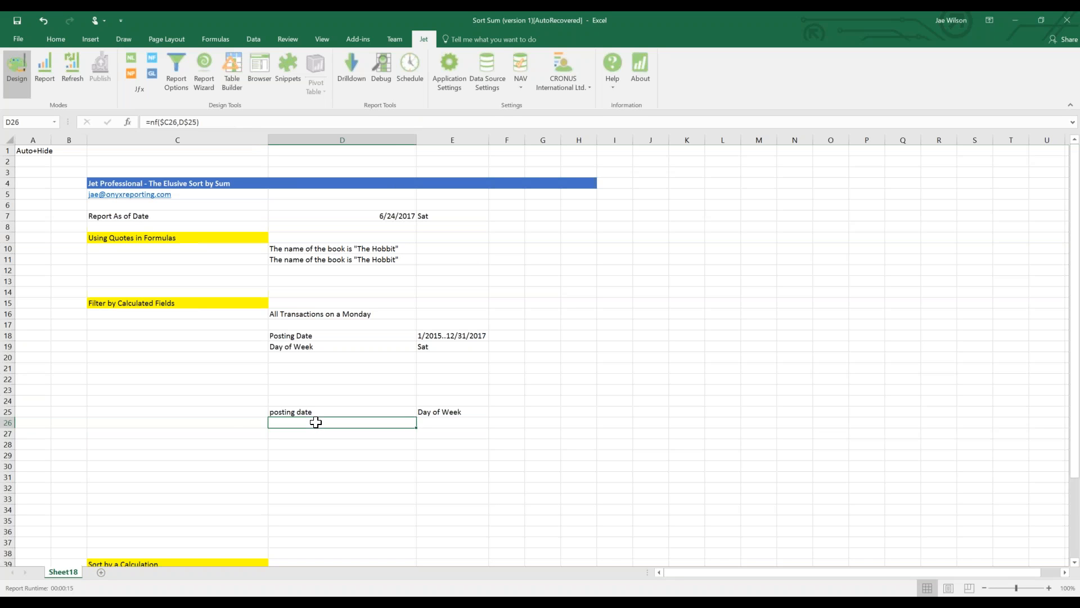
click(235, 425)
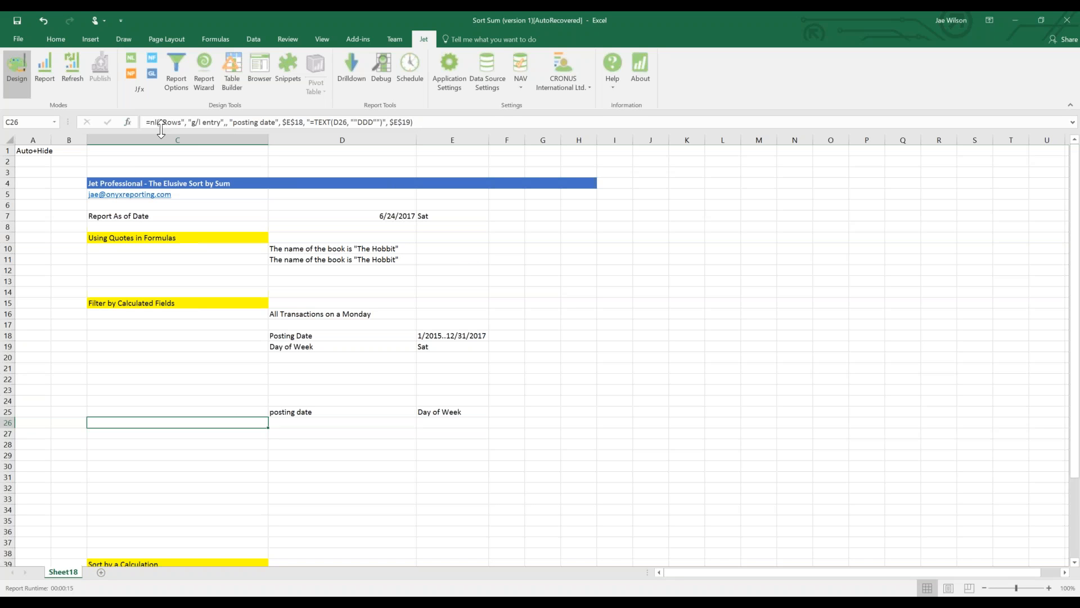
drag(313, 122, 350, 123)
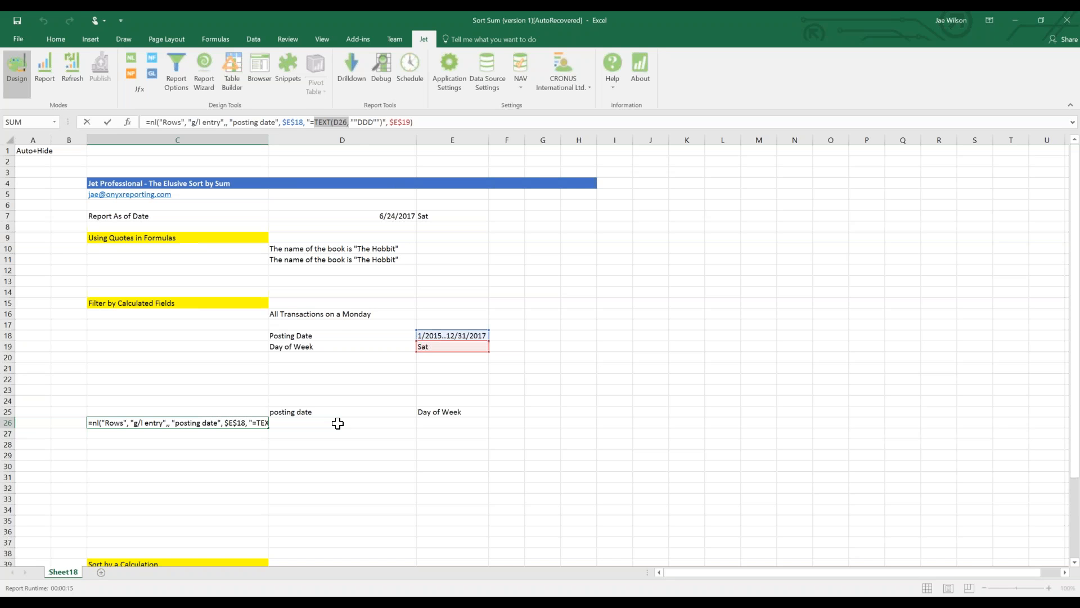
double_click(341, 122)
drag(227, 123, 150, 125)
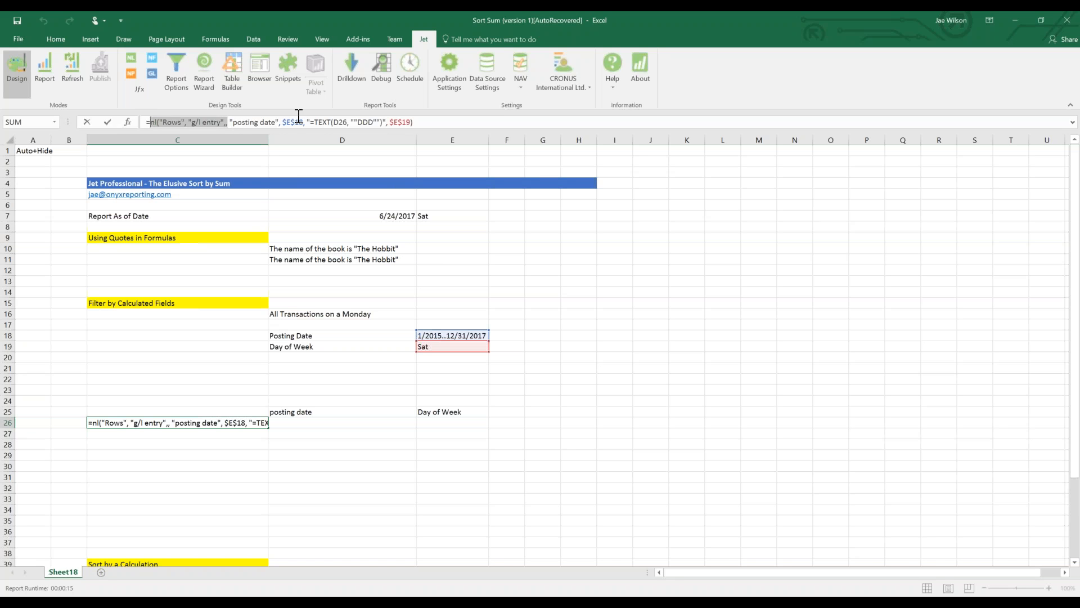
double_click(340, 125)
text(nf()
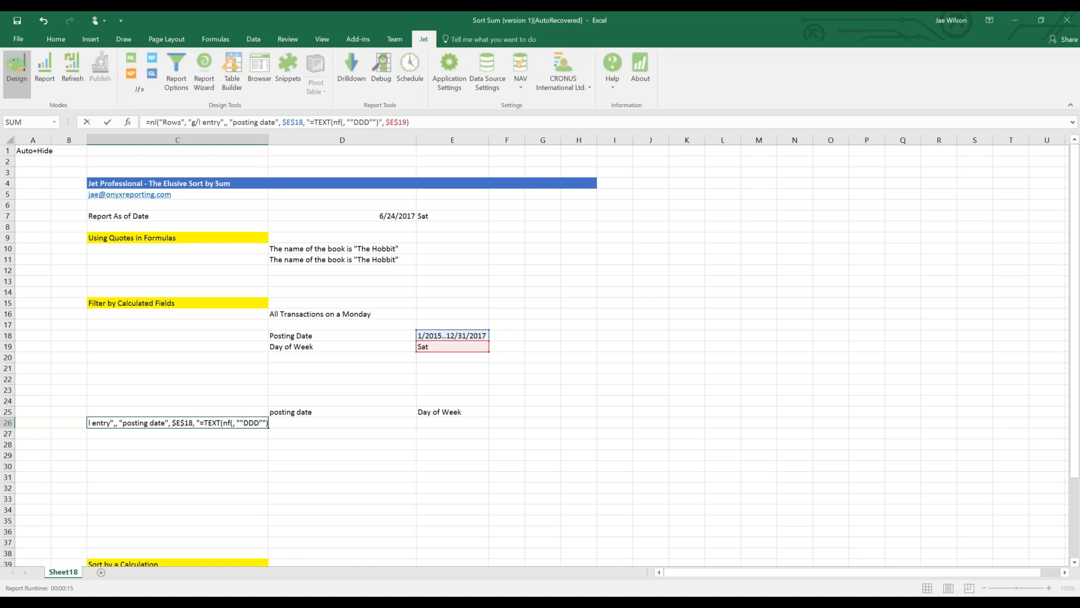
Complete C26's filter as nf(, ""Posting Date"") with doubled quotes, returning the 1/31/2015 Saturday entry.
text(, "Posting Date)
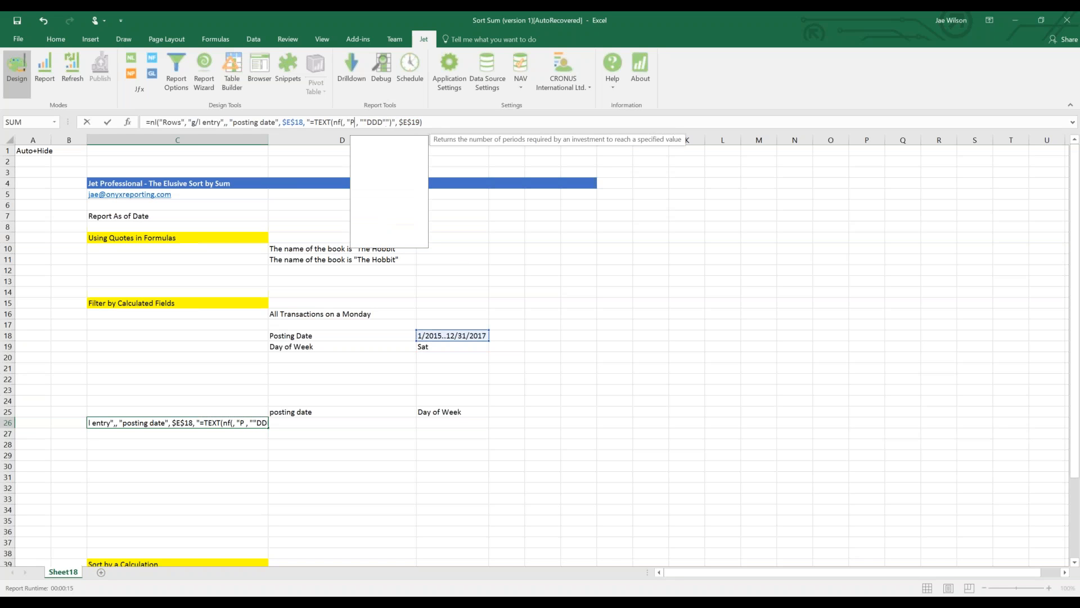
text())
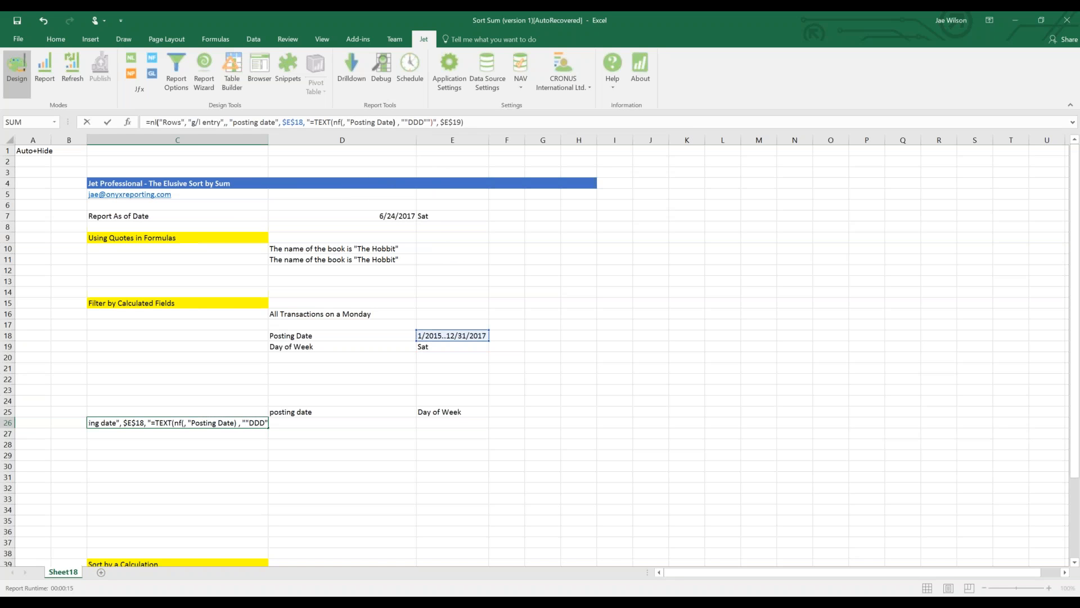
key(shift+Left)
key(ctrl+shift+Left)
key(ctrl+shift+Left)
key(ctrl+shift+Left)
key(ctrl+shift+Left)
key(ctrl+shift+Left)
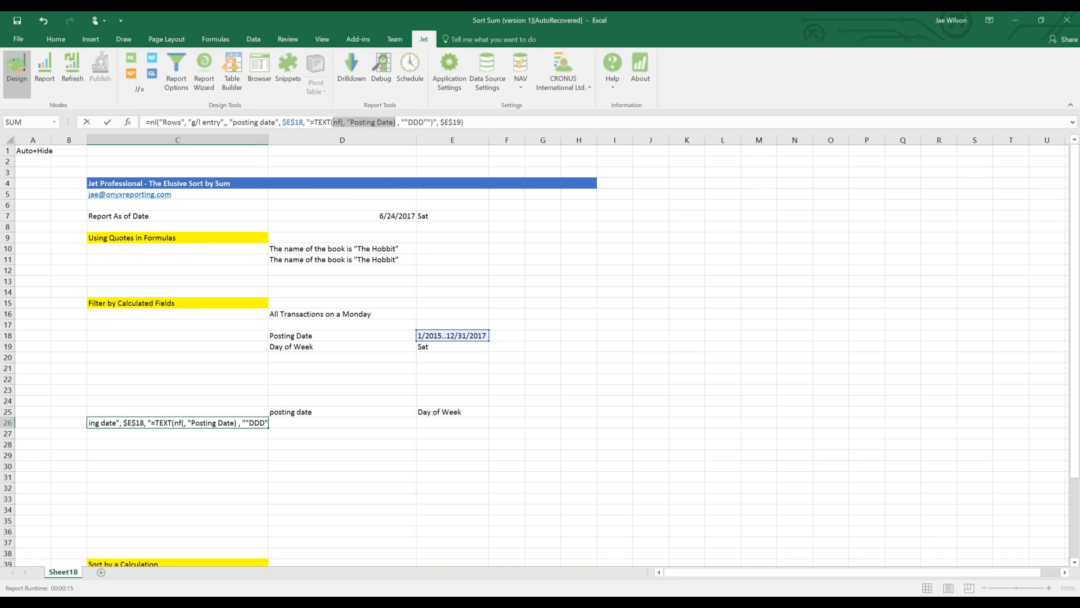
key(Left)
key(Right)
key(Right)
key(Right)
key(Right)
key(Right)
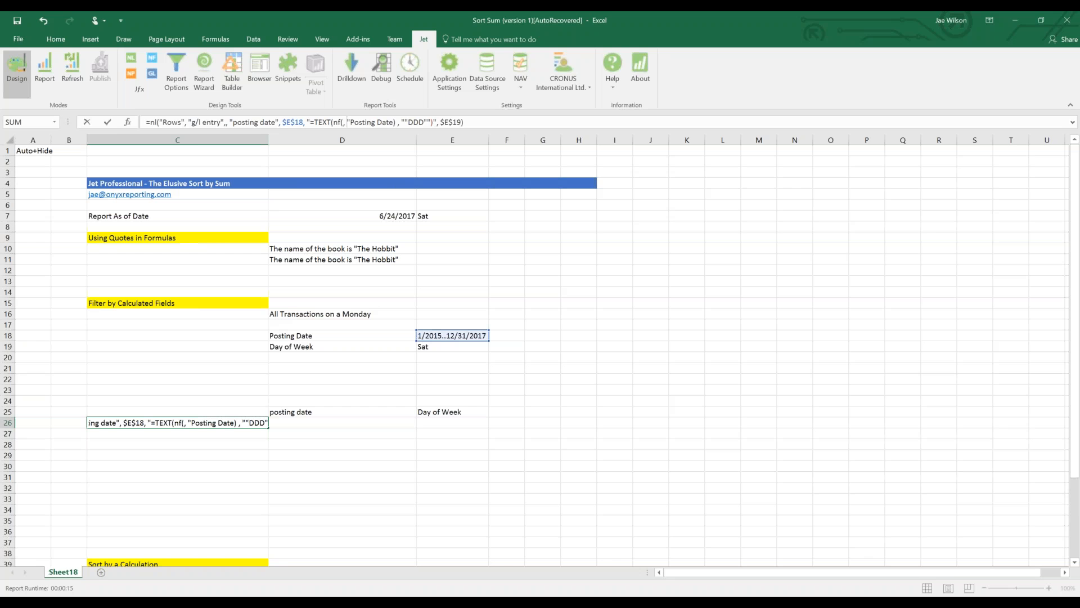
key(shift+Right)
key(shift+Right)
key(shift+Right)
key(shift+Right)
key(shift+Right)
key(shift+Right)
key(shift+Right)
key(shift+Right)
key(shift+Right)
key(shift+Right)
key(shift+Right)
key(shift+Right)
key(shift+Right)
key(Left)
key(Left)
key(Left)
key(Left)
key(Left)
key(Left)
key(Left)
key(Left)
key(Left)
key(Left)
key(Left)
key(Left)
key(Left)
key(Right)
text(")
key(Right)
key(Right)
key(Right)
key(Right)
key(Right)
key(Right)
key(Right)
key(Right)
key(Right)
key(Right)
key(Right)
key(Right)
text("")
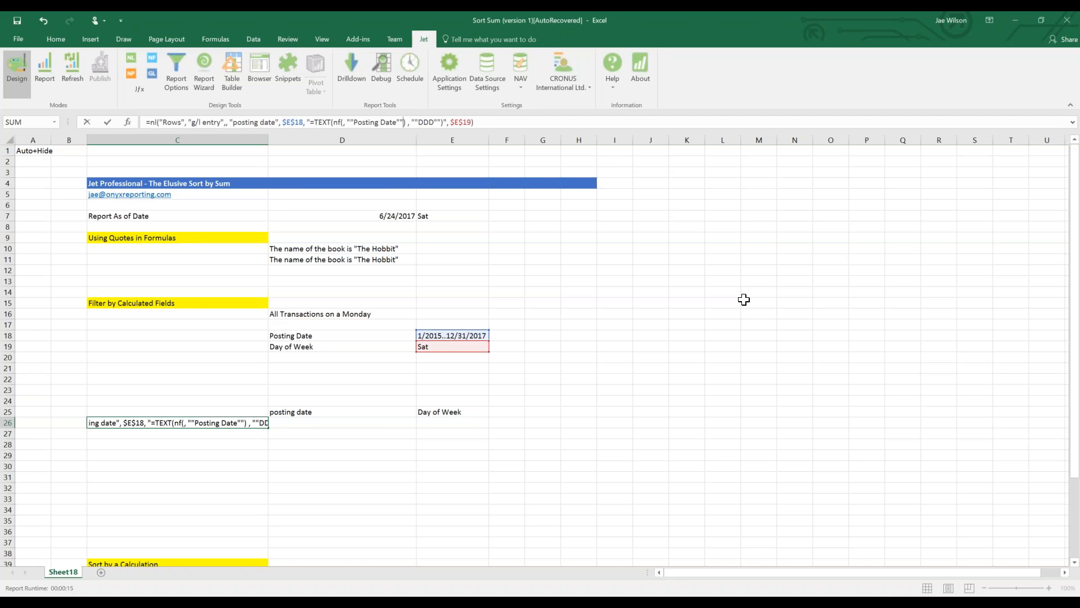
key(Return)
key(Up)
click(433, 343)
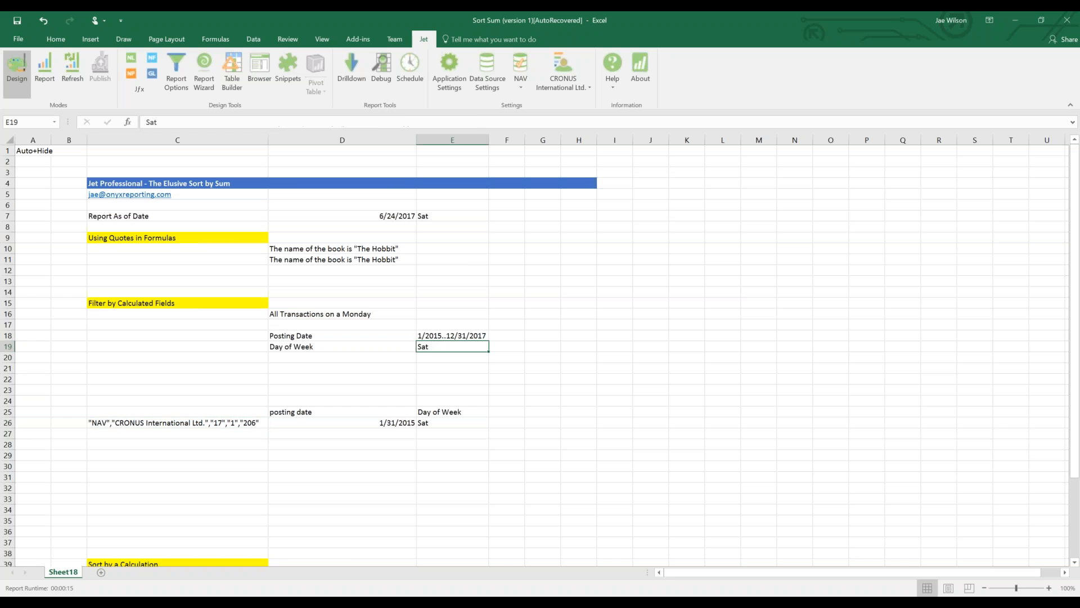
Enter SUN as the E19 day filter and show the Jet recalculation details.
text(SUN)
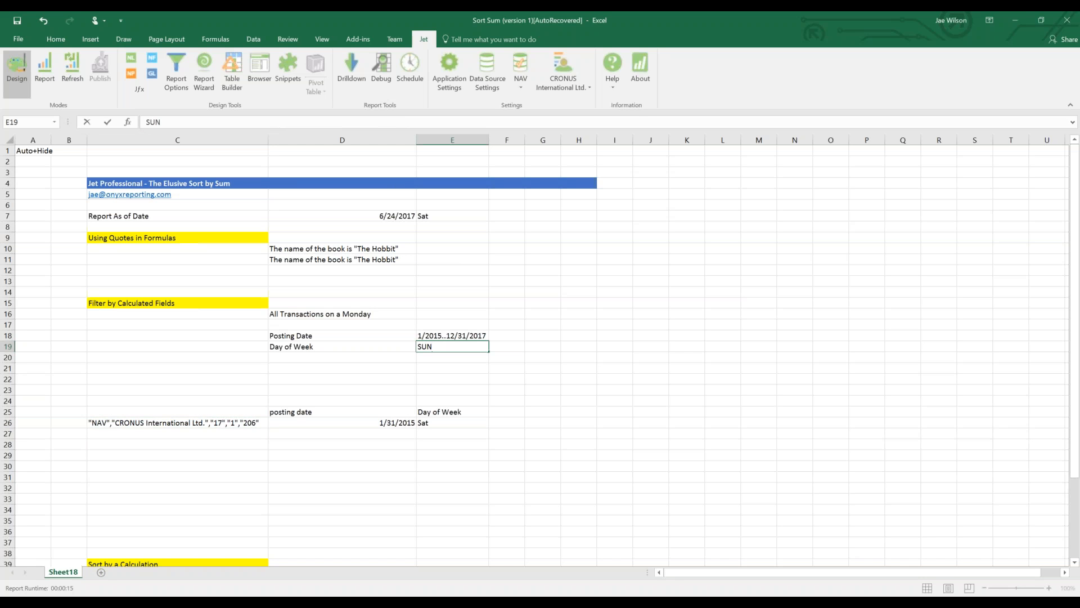
key(Return)
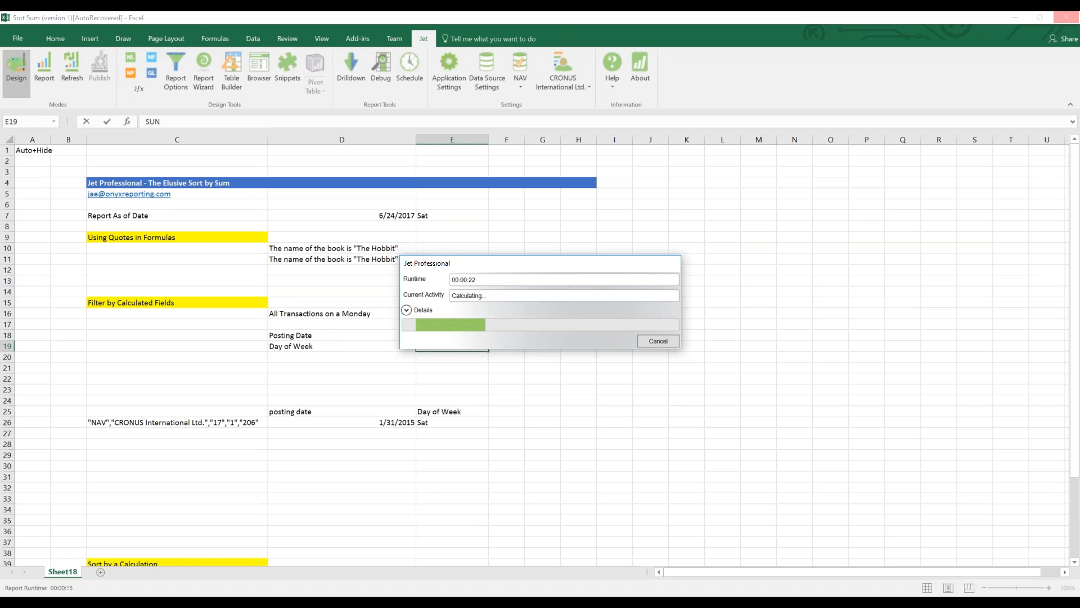
click(407, 310)
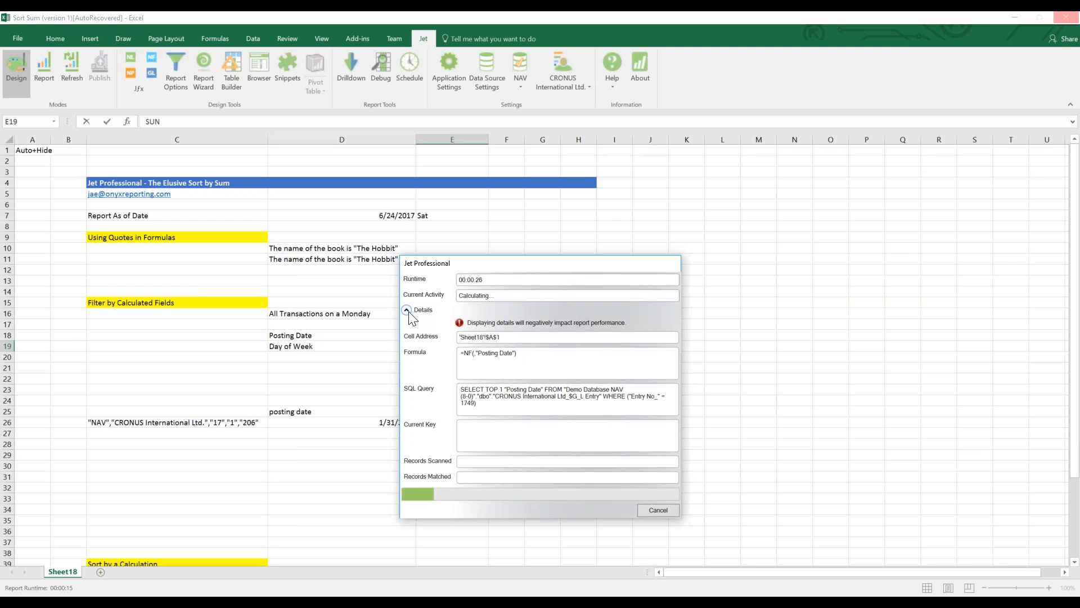
Cancel the slow Jet recalculation and enter MON as the day filter in E19.
click(407, 311)
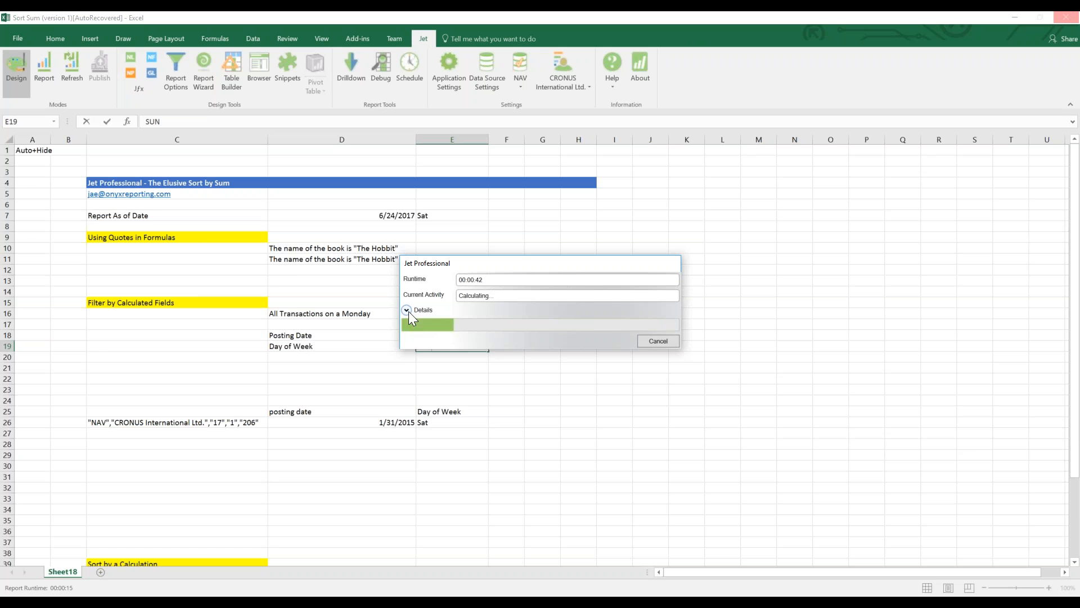
click(656, 341)
double_click(429, 346)
text(MON)
key(Return)
Re-enter Mon in E19 and inspect the #VALUE! results in D7 and C26.
key(Down)
key(Up)
key(Up)
text(Mon)
key(Return)
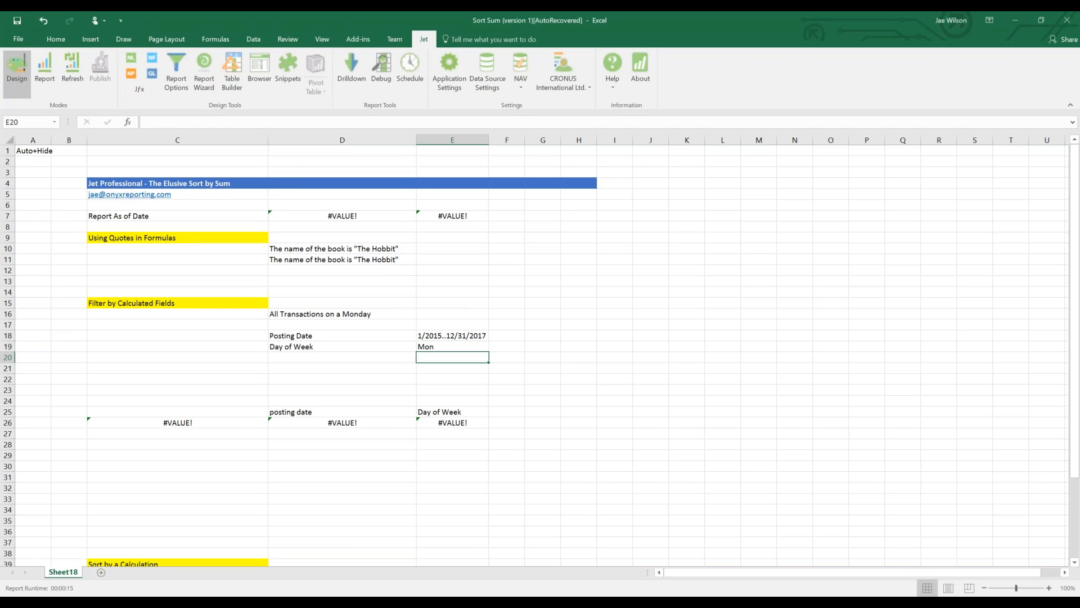
click(358, 212)
click(164, 424)
double_click(164, 424)
key(Return)
Copy the TEXT(nf(, "Posting Date"), "DDD") expression from C26's formula and paste it into D21.
key(Up)
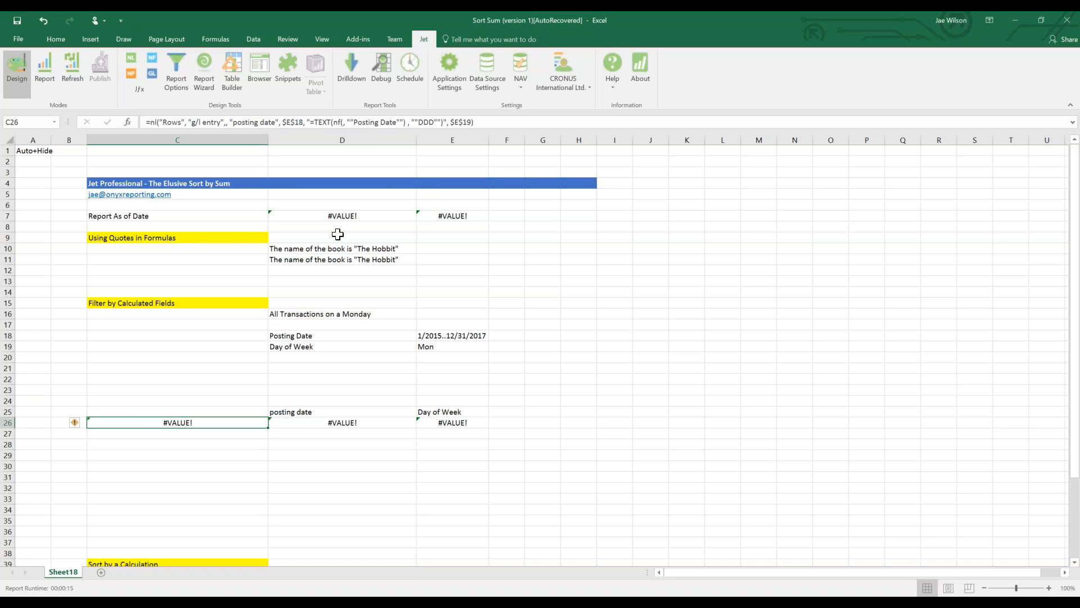
click(309, 122)
drag(309, 122, 444, 123)
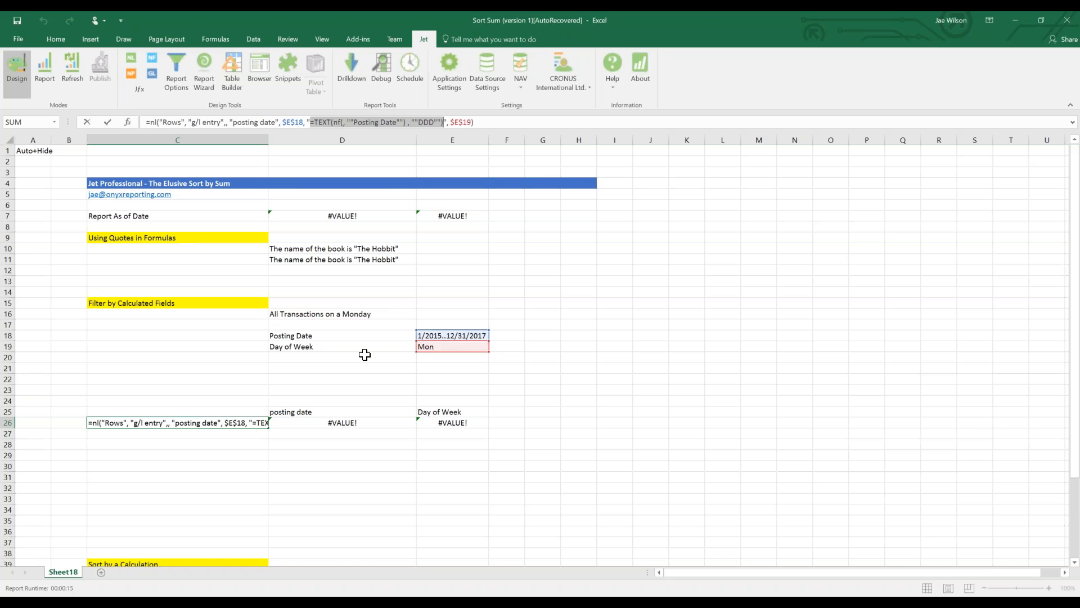
key(Right)
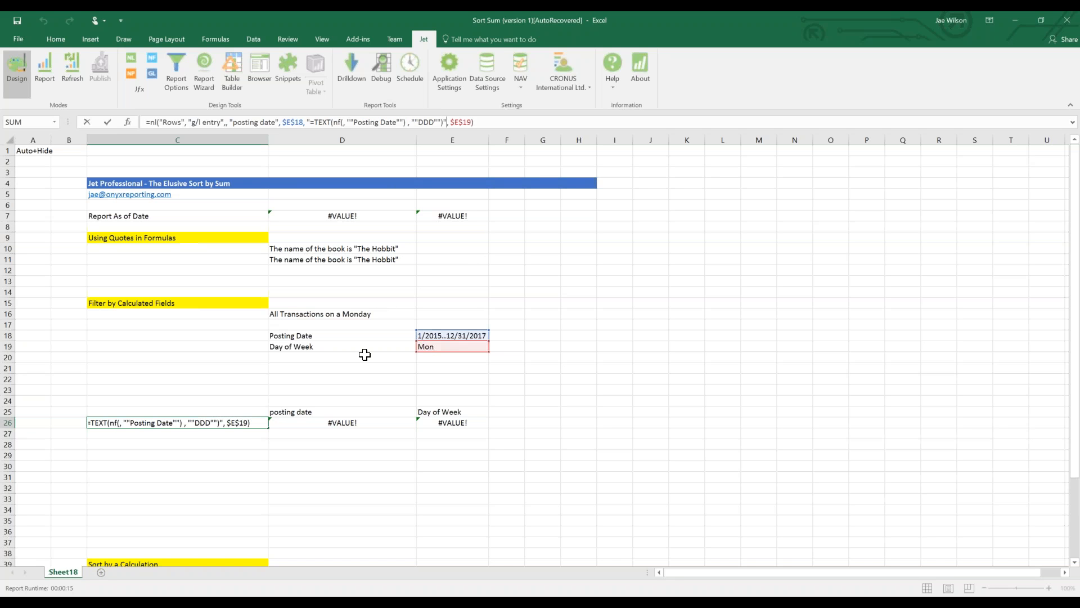
key(shift+Left)
key(shift+Left)
key(shift+Left)
key(shift+Left)
key(shift+Left)
key(shift+Left)
key(shift+Left)
key(shift+Left)
key(shift+Left)
key(shift+Left)
key(shift+Left)
key(shift+Left)
key(shift+Left)
key(shift+Left)
key(shift+Left)
key(shift+Left)
key(shift+Left)
key(shift+Left)
key(shift+Left)
key(shift+Left)
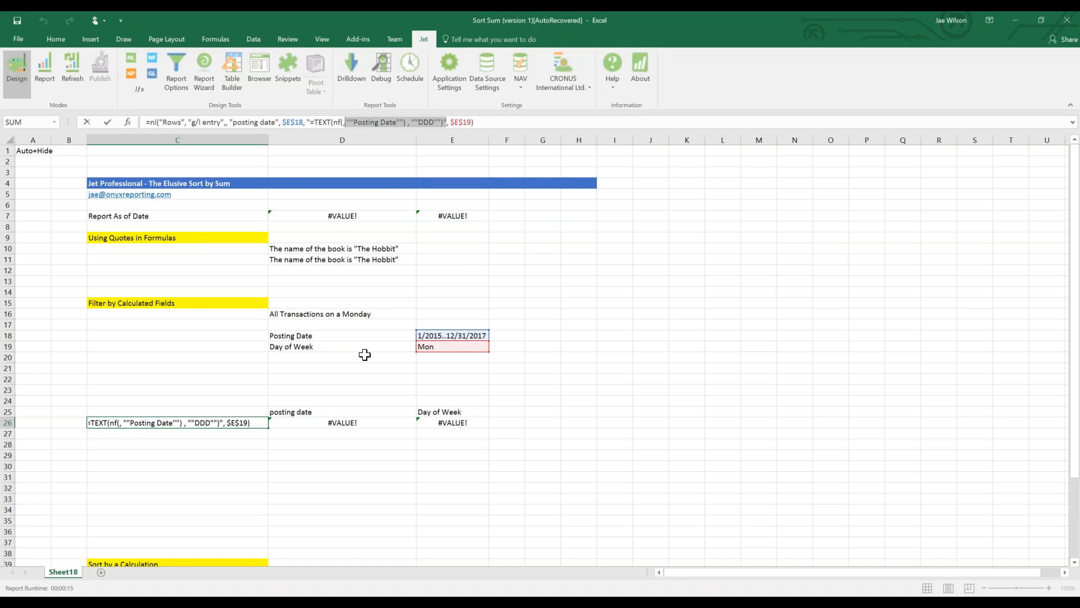
key(shift+Left)
key(shift+Left)
key(shift+Left)
key(shift+Left)
key(shift+Left)
key(Return)
click(404, 366)
text(=TEXT(nf(, "Posting Date"), "DDD"))
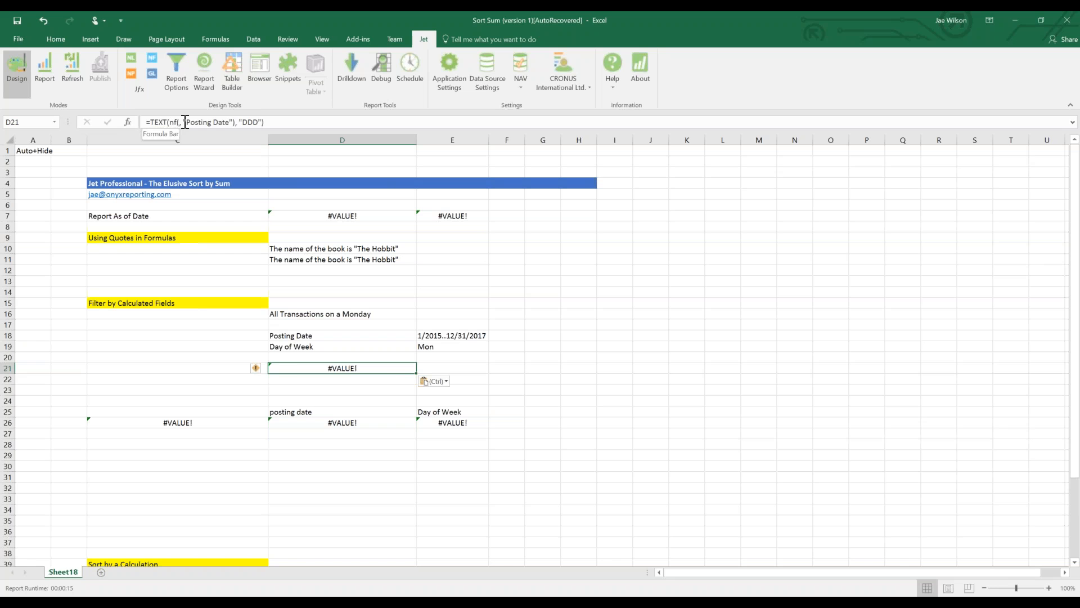
Wrap D21's formula in quotes, doubling the inner quotes around Posting Date and DDD.
click(148, 123)
text(=)
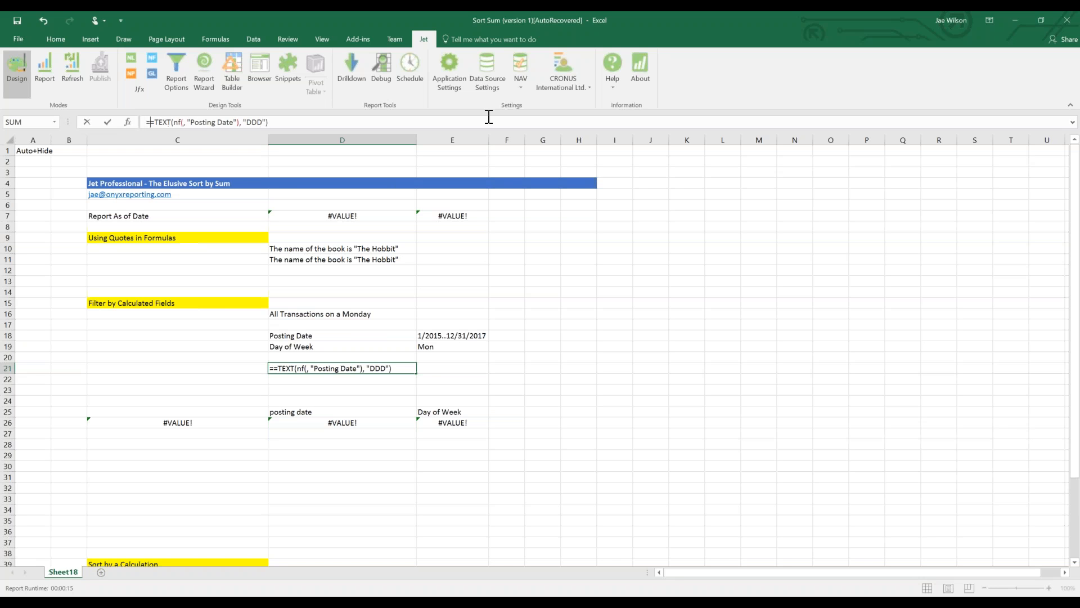
text(")
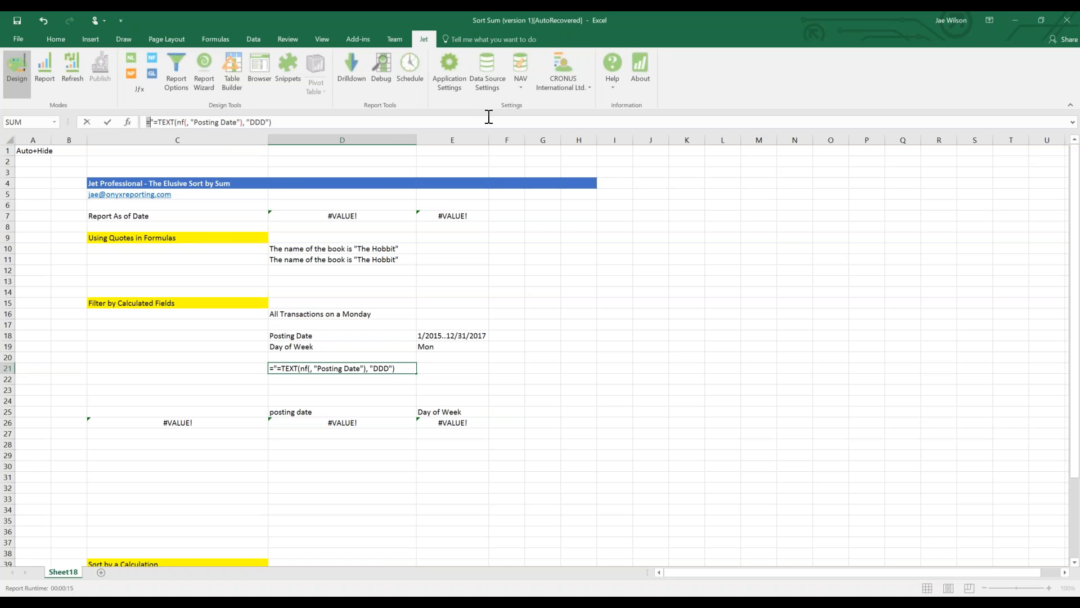
key(Right)
key(Right)
key(Right)
key(Right)
key(Right)
key(Right)
key(Right)
key(Right)
key(Right)
key(Right)
key(Right)
text(""), ")
key(Right)
text(")
key(Right)
key(Right)
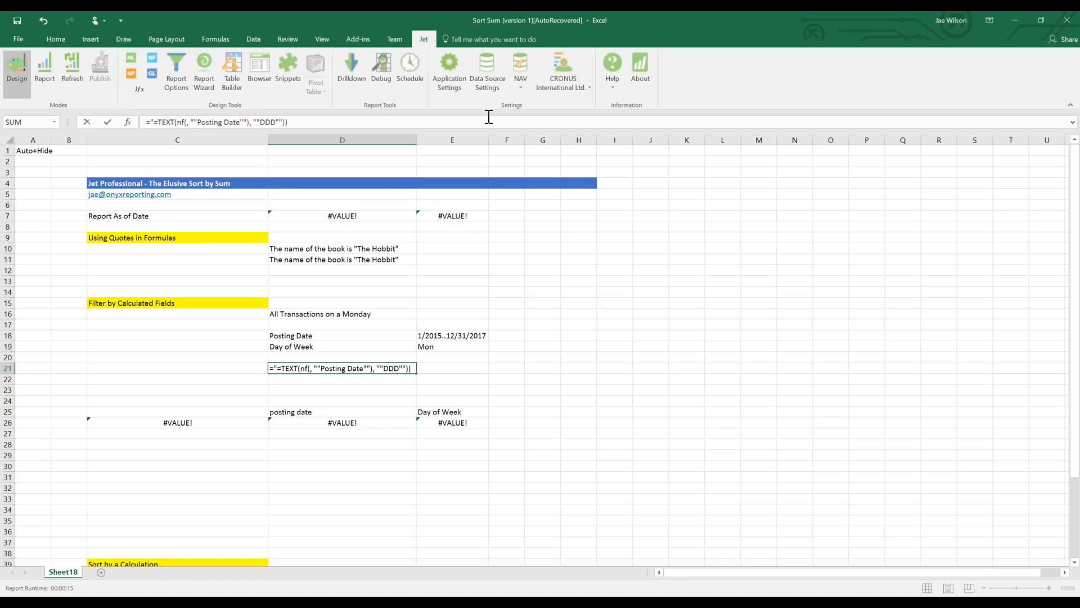
text(")
key(shift+Left)
key(shift+Left)
key(shift+Left)
key(shift+Left)
key(shift+Left)
key(shift+Left)
key(shift+Left)
key(shift+Left)
key(shift+Left)
key(shift+Left)
key(shift+Left)
key(shift+Left)
key(shift+Left)
key(shift+Left)
key(shift+Left)
key(shift+Left)
key(shift+Left)
key(shift+Left)
key(shift+Left)
key(shift+Left)
key(shift+Left)
key(shift+Left)
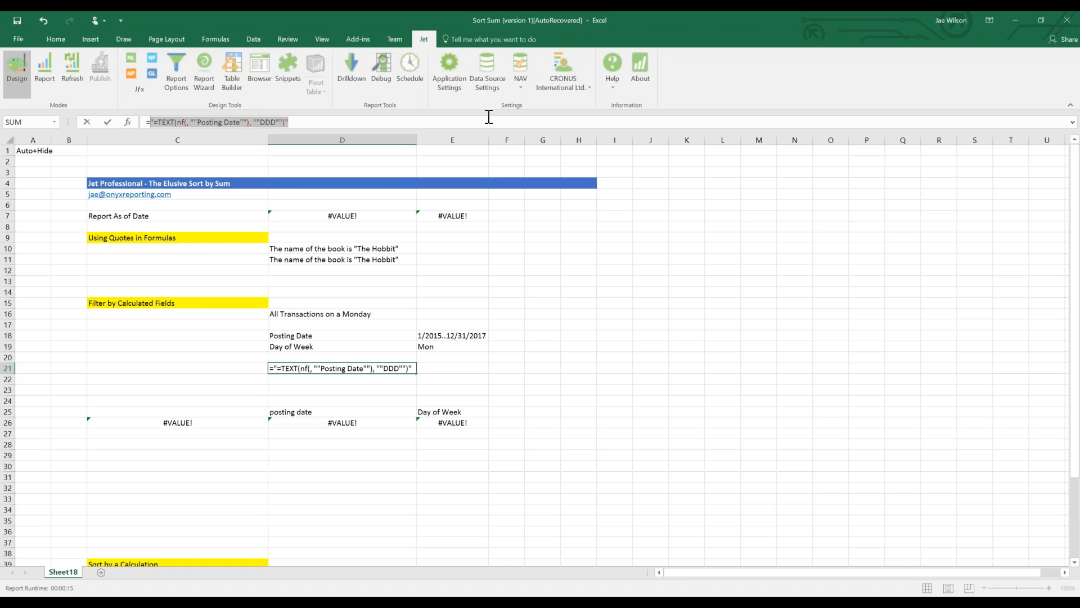
key(Return)
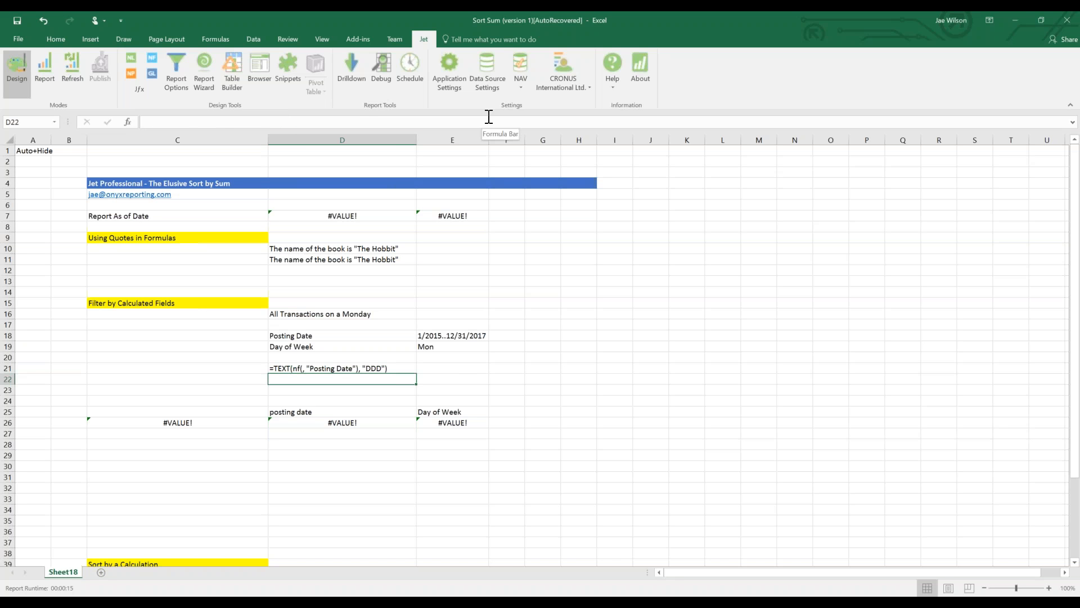
Reselect D21 to confirm it now displays the expression as plain text.
key(Down)
key(Down)
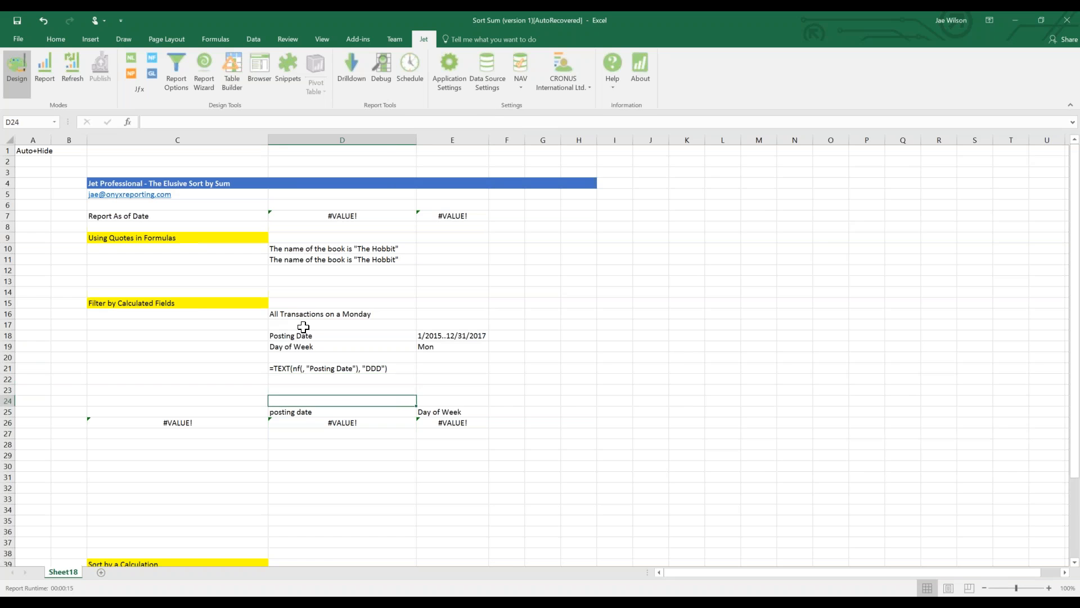
click(326, 358)
key(Down)
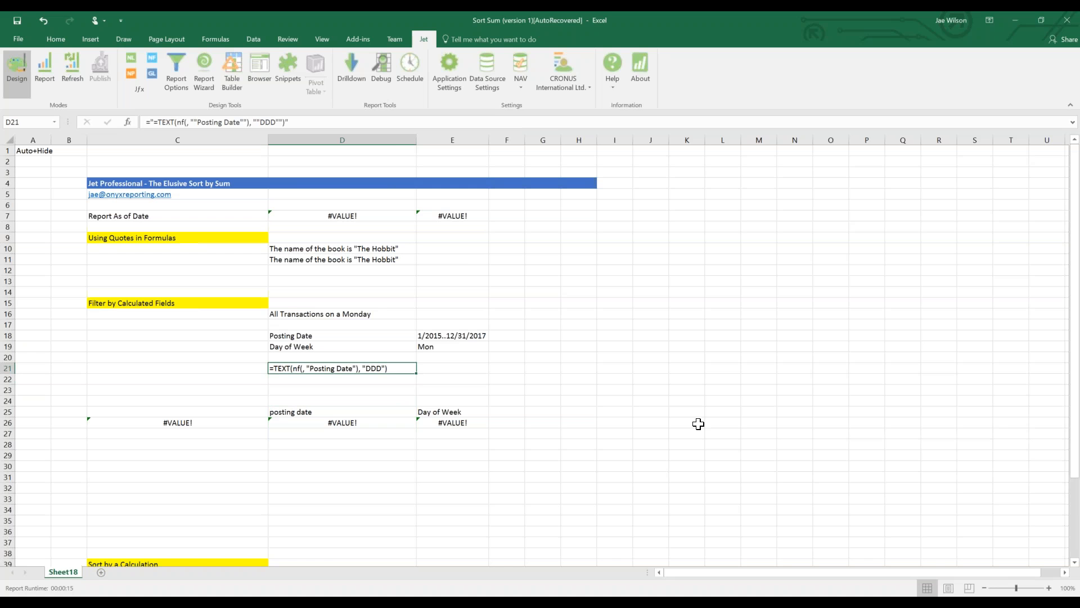
Replace the quoted TEXT expression in C26's formula with an absolute $D$21 reference.
click(204, 420)
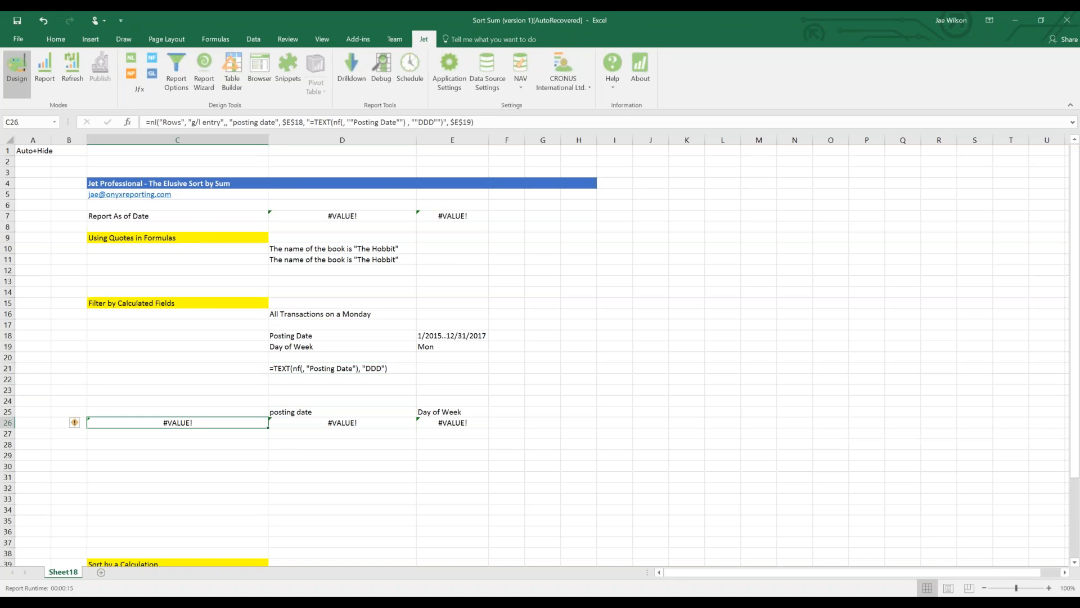
click(336, 367)
click(196, 425)
drag(309, 122, 445, 122)
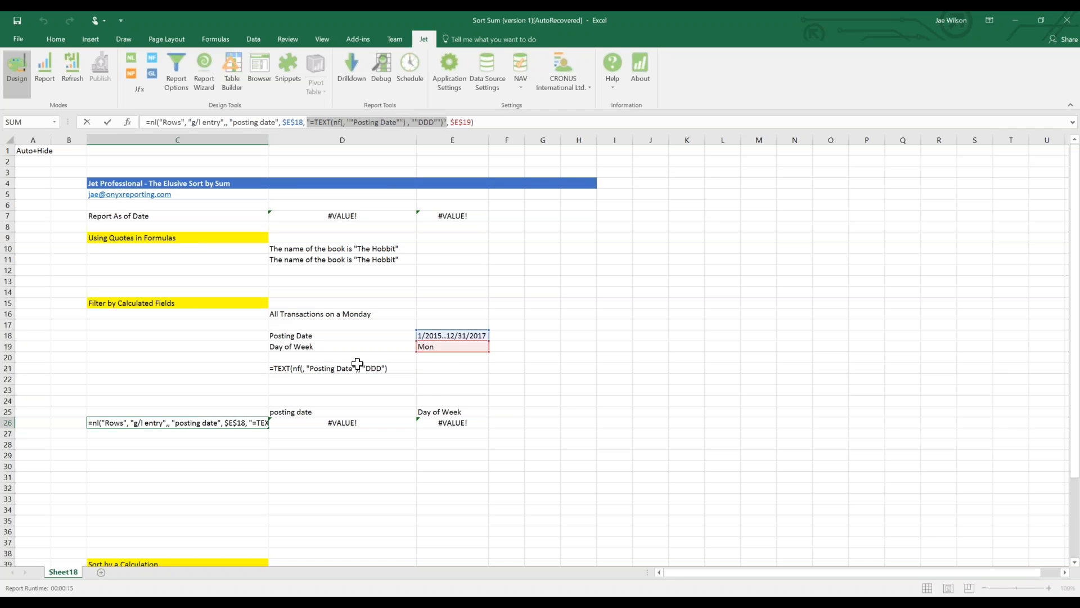
click(353, 367)
key(F4)
key(ctrl+Return)
Move Mon from E19 to E21, clear the D19 label, and recheck C26's formula.
click(453, 348)
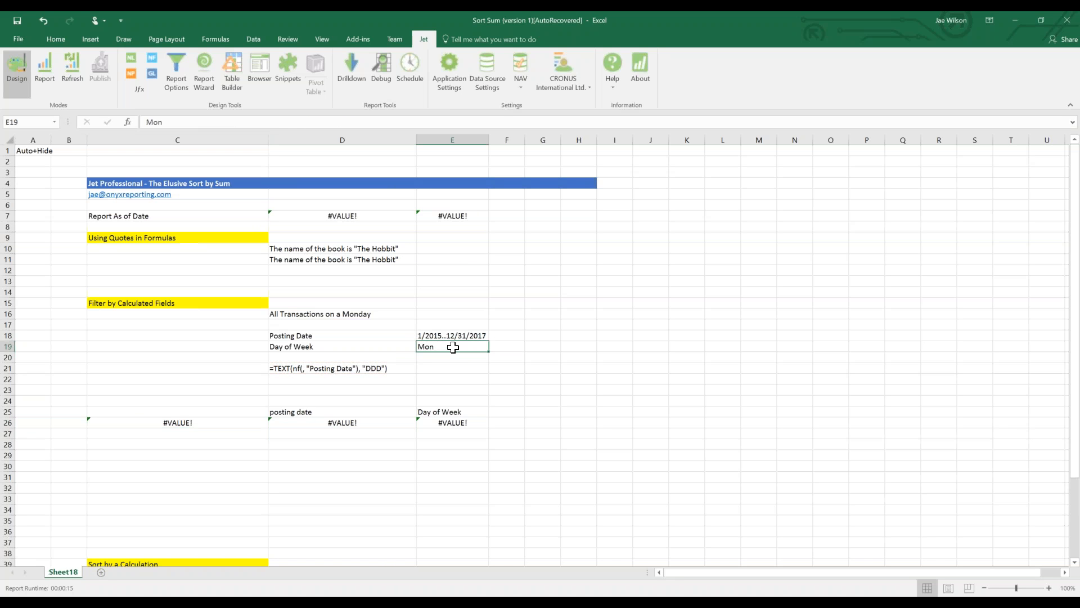
drag(453, 352, 448, 371)
click(342, 346)
key(Delete)
click(149, 412)
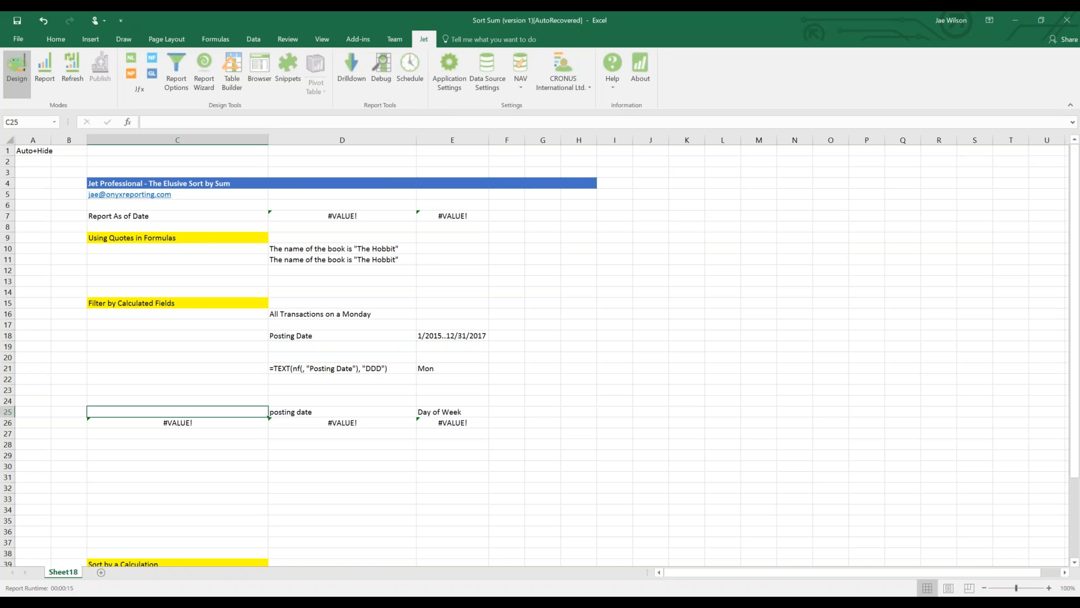
click(160, 422)
double_click(160, 422)
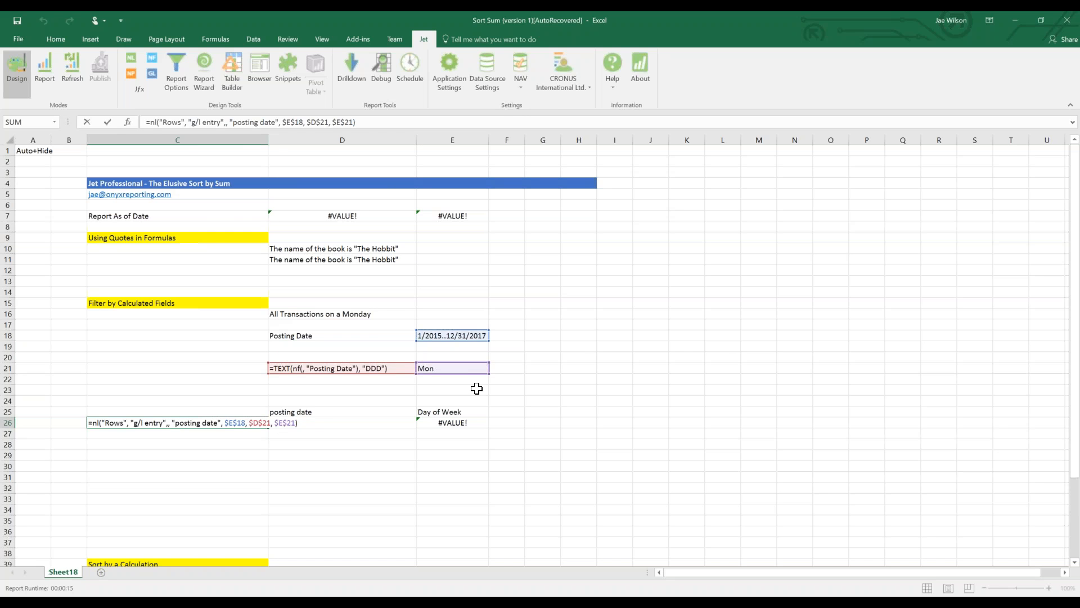
key(ctrl+Return)
Run the Jet report and inspect the posting dates, all Mondays like 6/1/2015 and 8/31/2015.
click(47, 62)
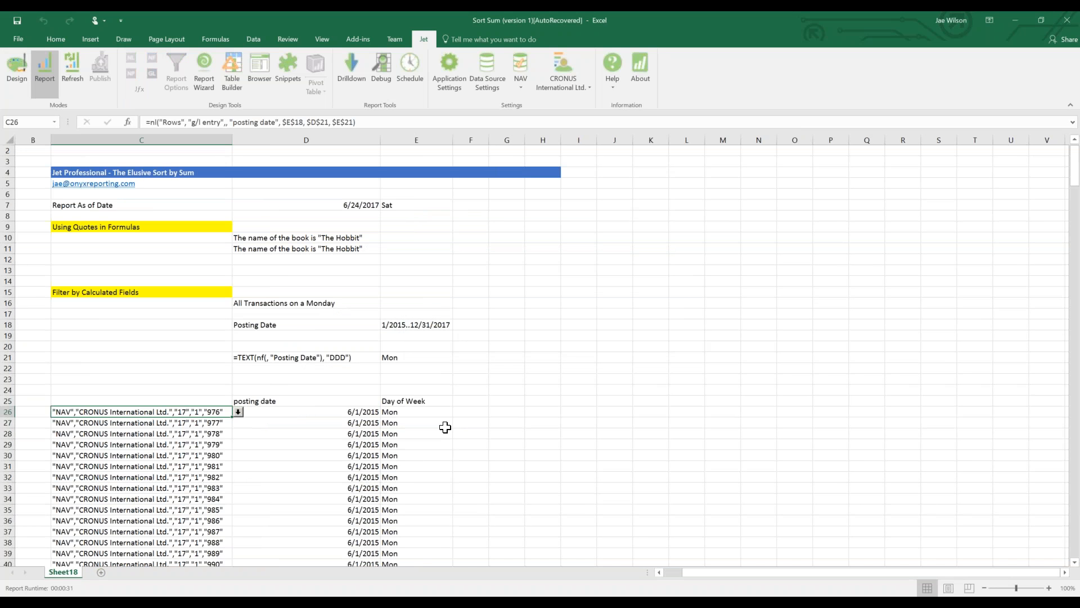
scroll(457, 469, down, 1)
drag(101, 379, 121, 517)
drag(289, 334, 294, 509)
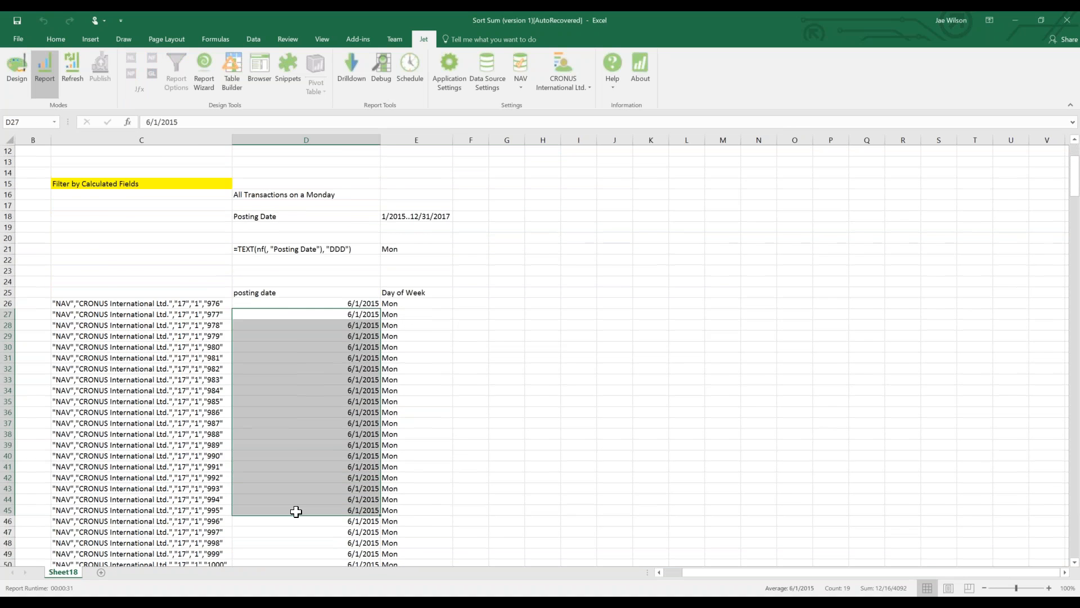
scroll(293, 507, down, 20)
scroll(292, 502, down, 20)
drag(340, 257, 338, 476)
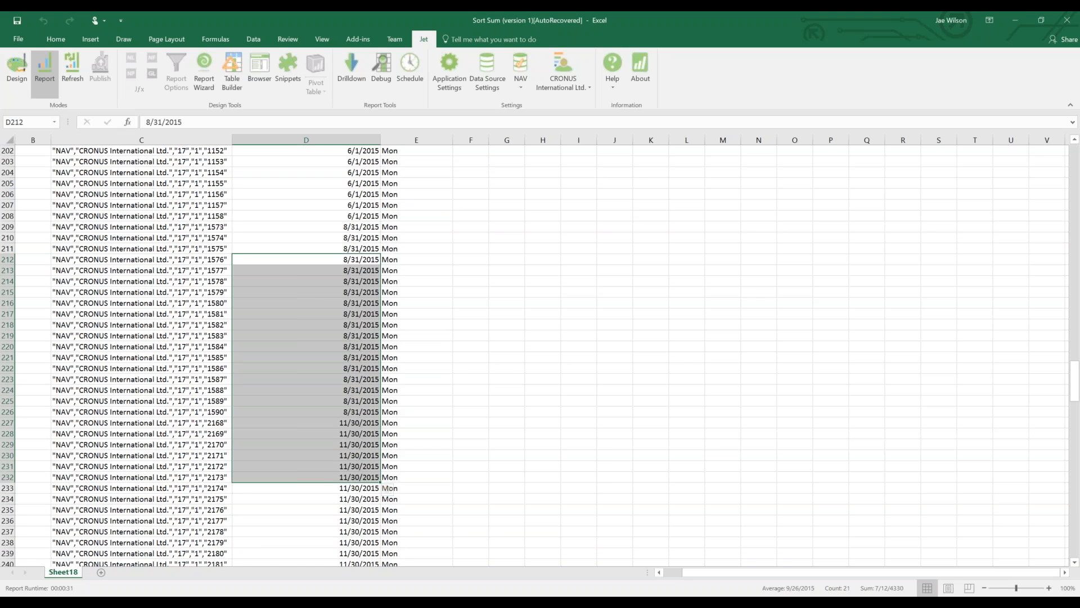
click(413, 304)
drag(413, 305, 429, 453)
Scroll back to the top and return the report to design view.
scroll(378, 433, up, 5)
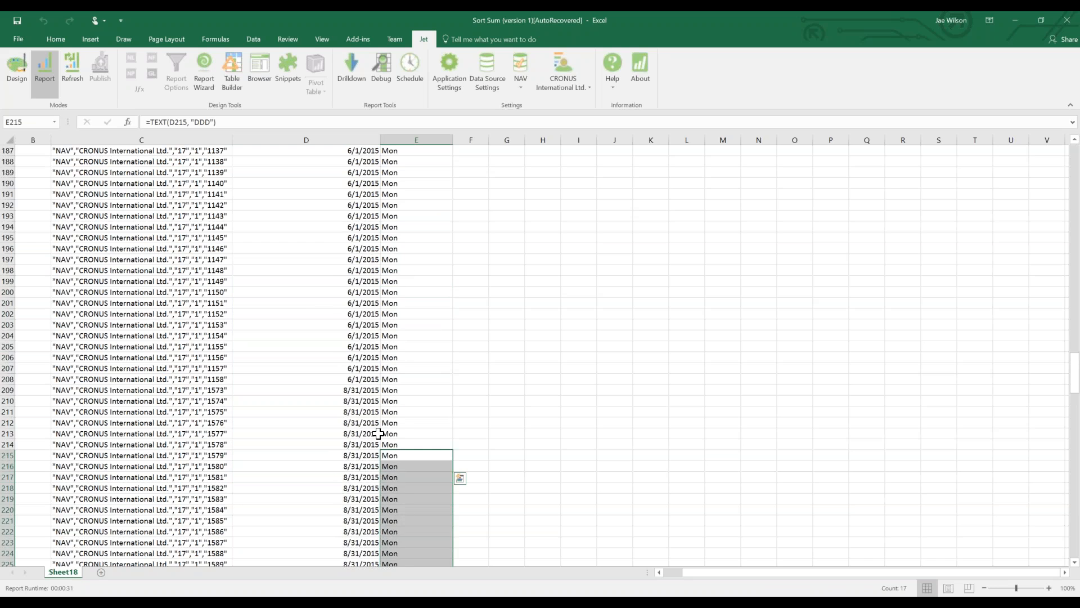
scroll(378, 433, up, 10)
scroll(376, 408, up, 20)
click(17, 73)
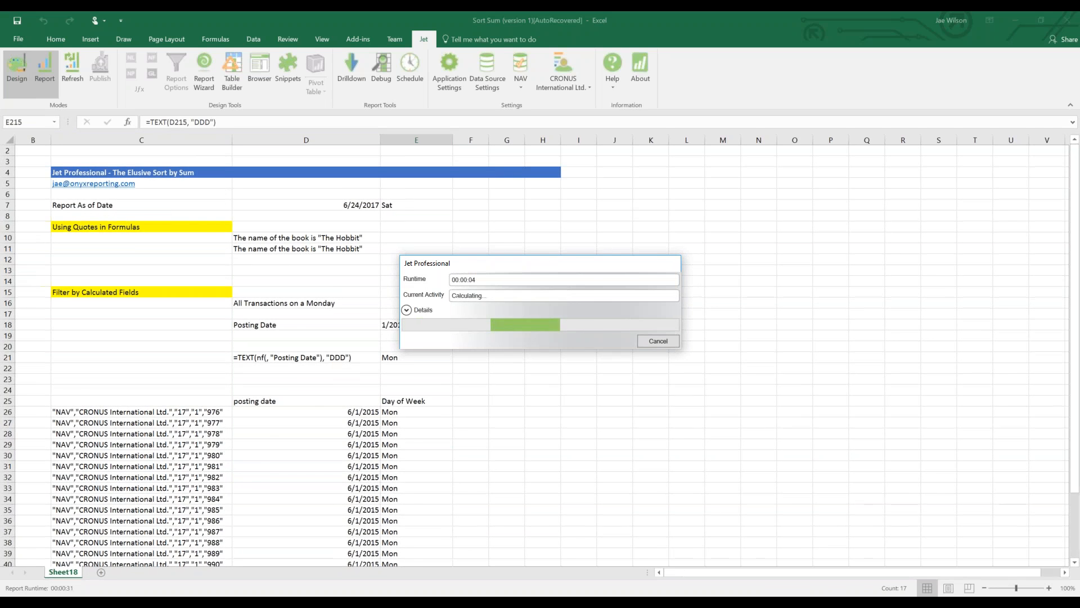
Write 'find the Day of Week' in D20, then check the formulas in C26 and E26.
click(336, 357)
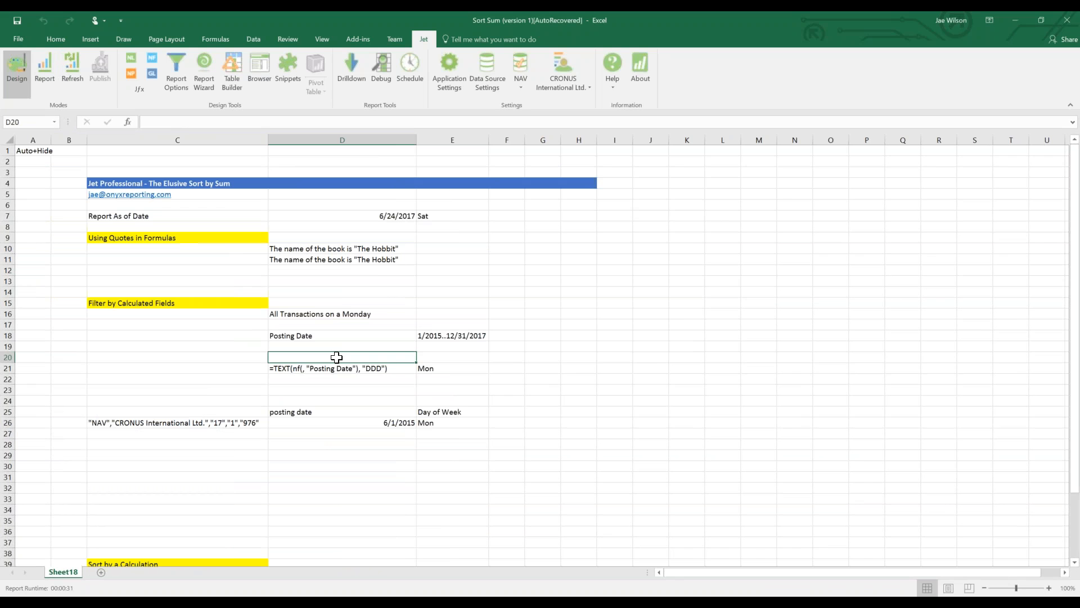
text(find the Day of Week)
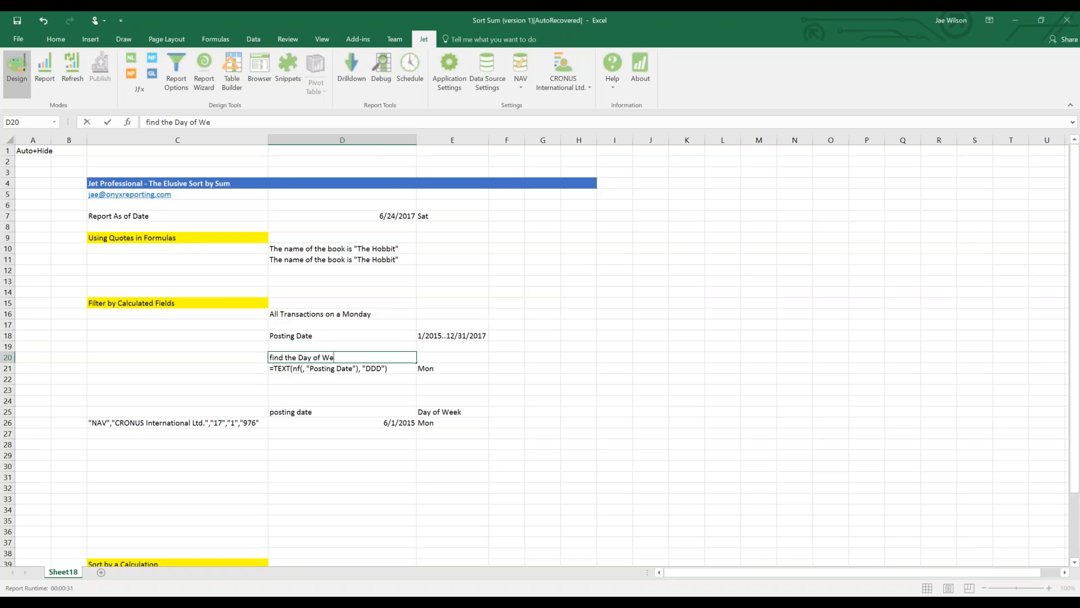
key(Return)
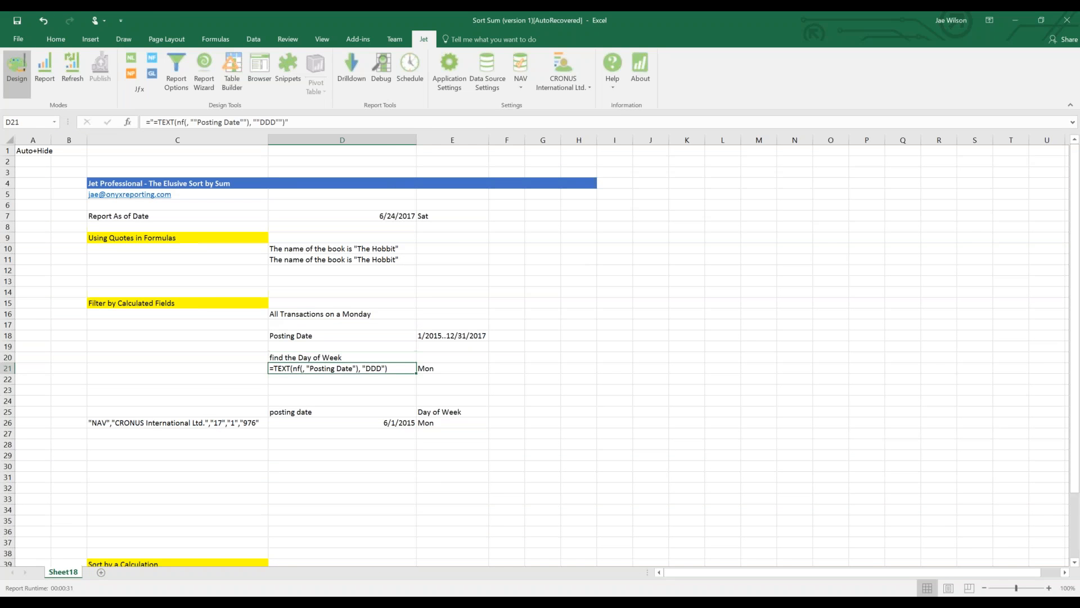
click(204, 423)
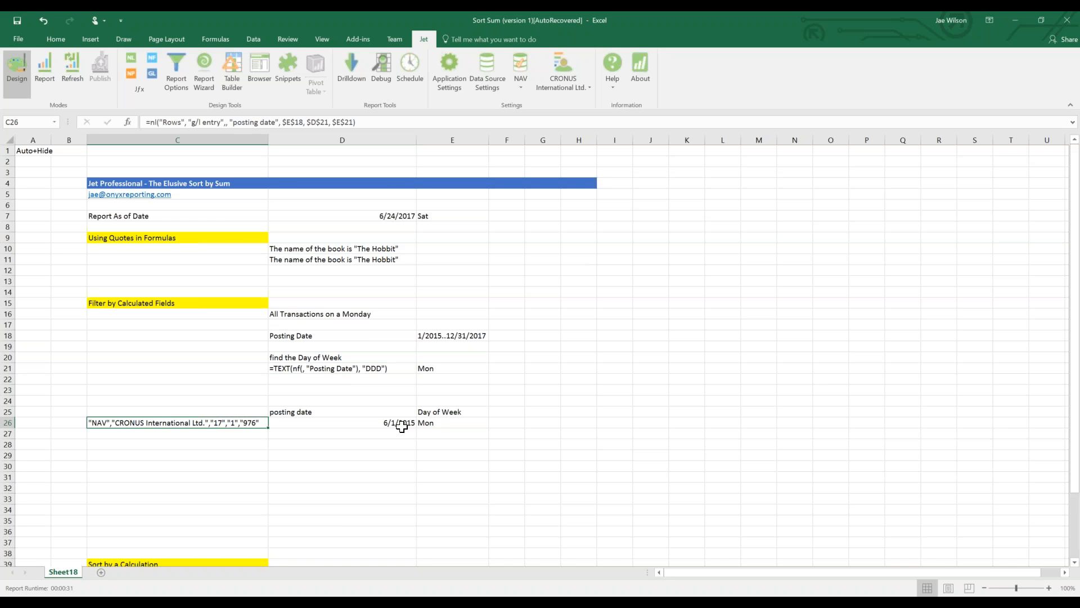
click(427, 421)
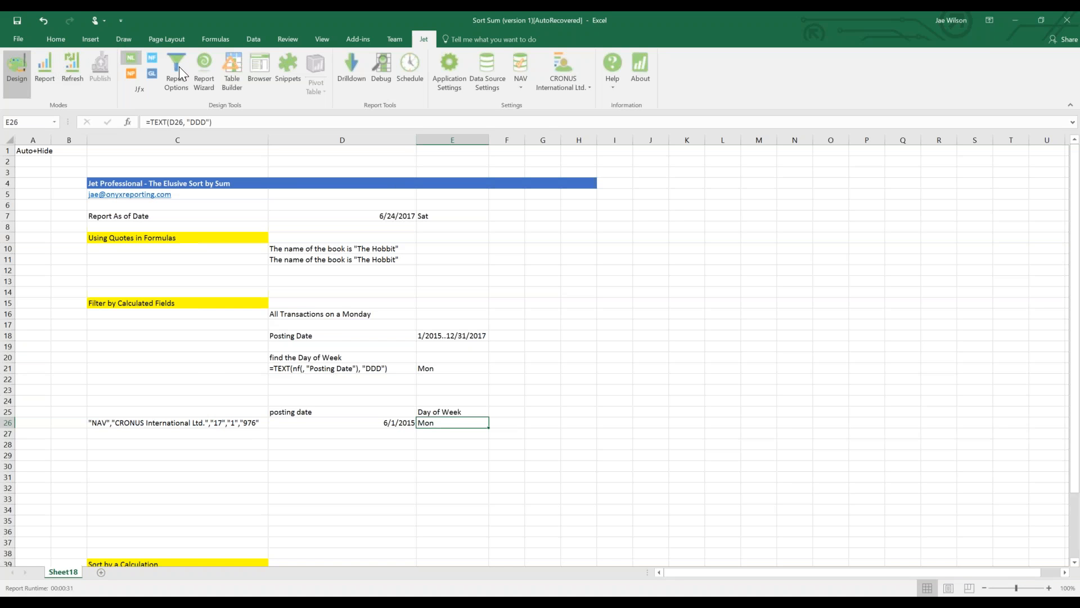
Enable Quote under Design Tools in Jet Application Settings' Jet Ribbon options.
click(457, 86)
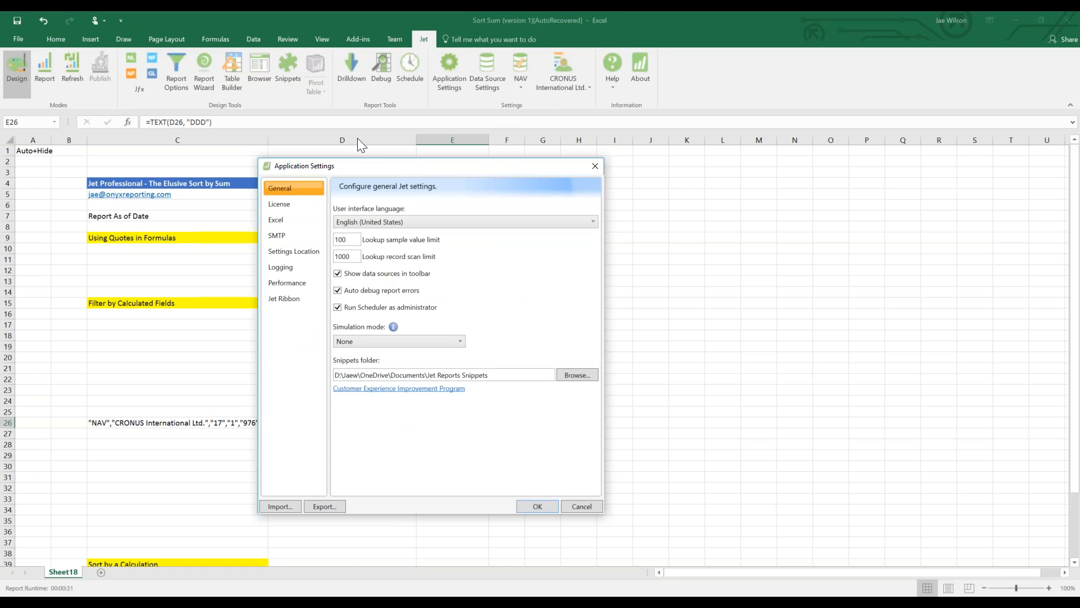
click(299, 299)
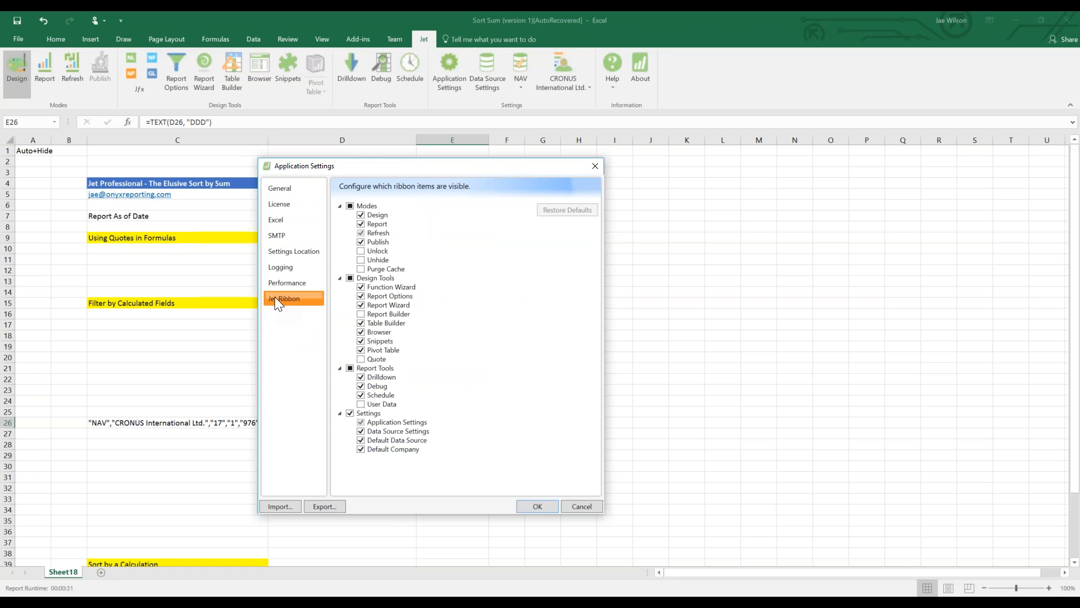
click(365, 358)
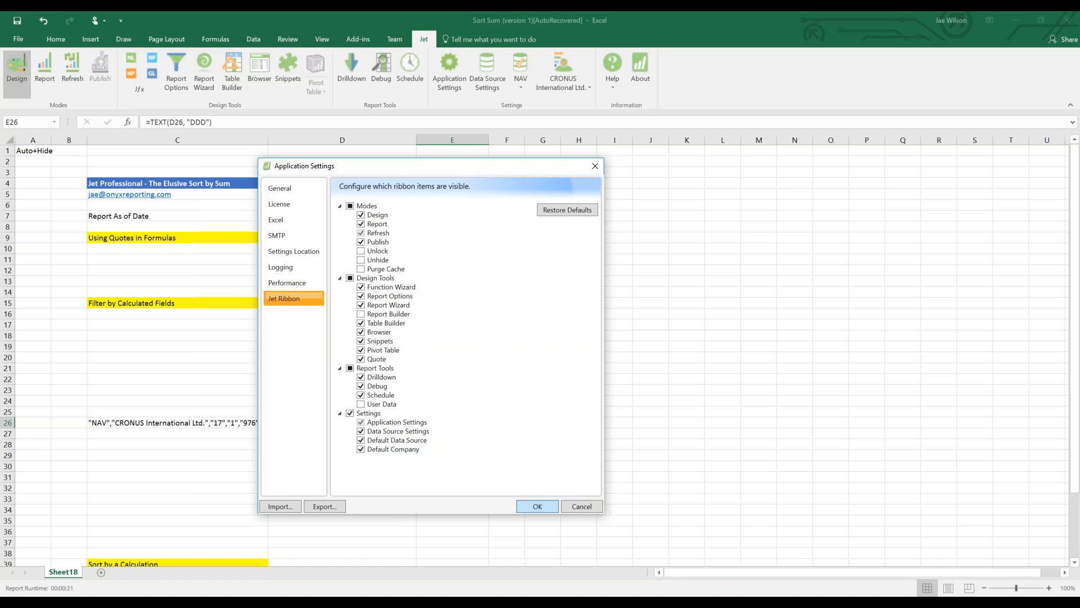
click(539, 505)
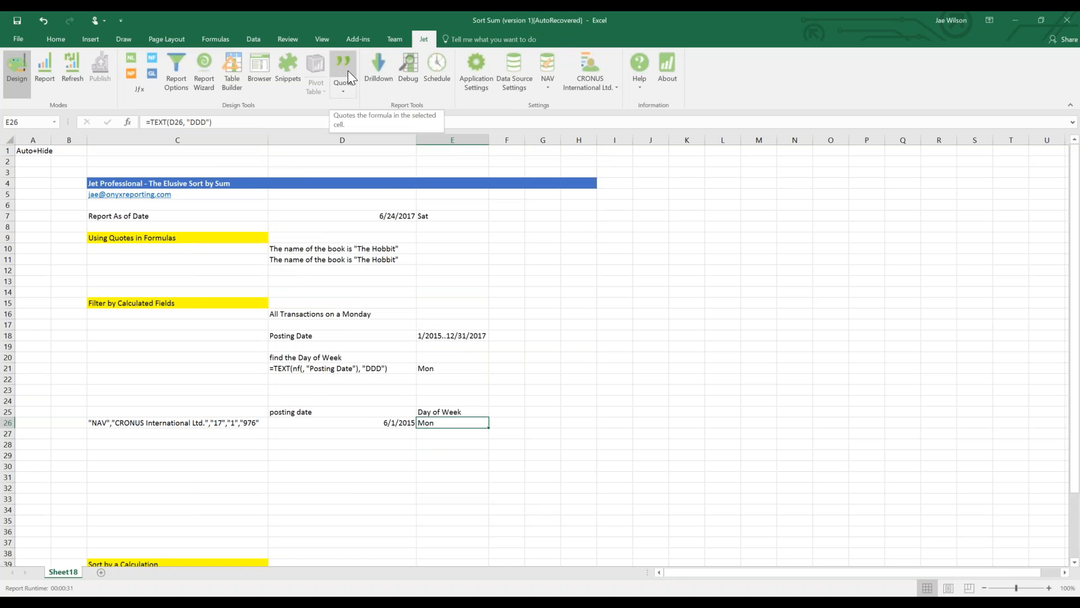
click(161, 422)
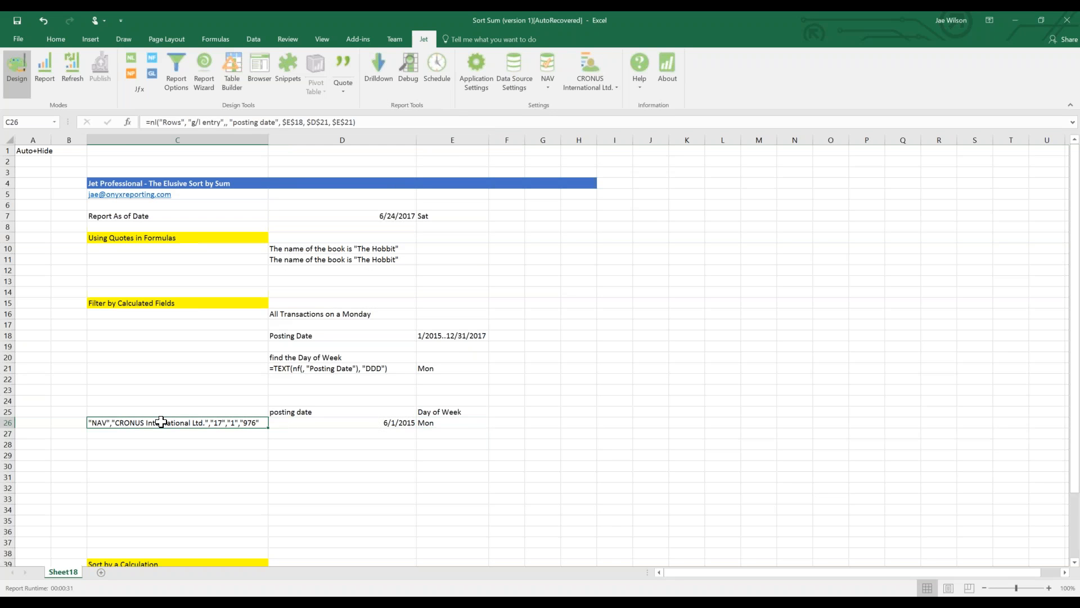
Copy E26's =TEXT(D26, "DDD") Day of Week formula into D23, where it shows Sat.
drag(270, 348, 468, 370)
click(177, 423)
drag(182, 410, 445, 425)
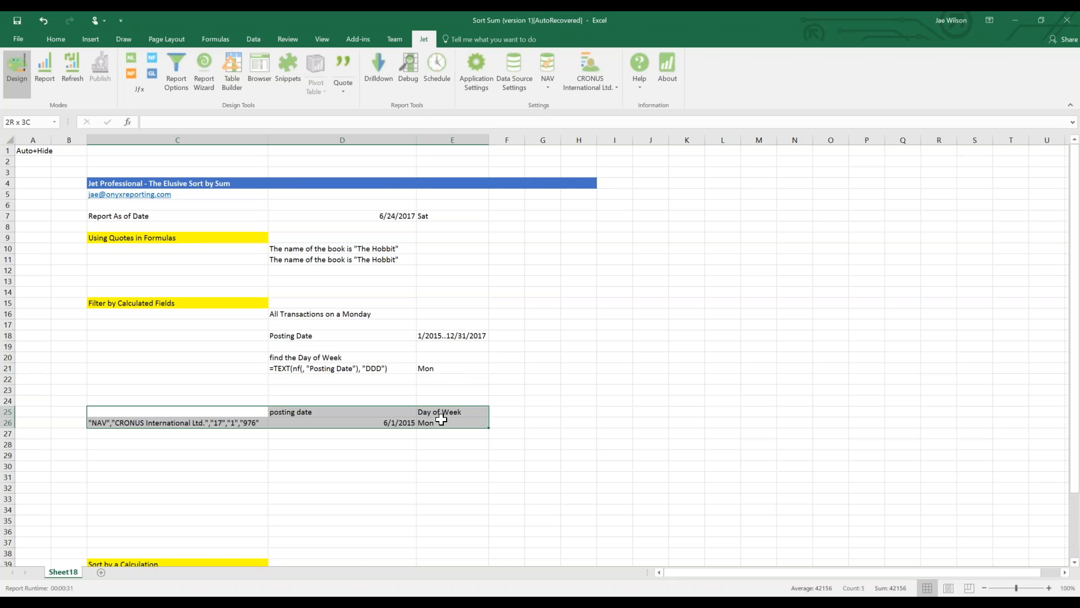
click(346, 366)
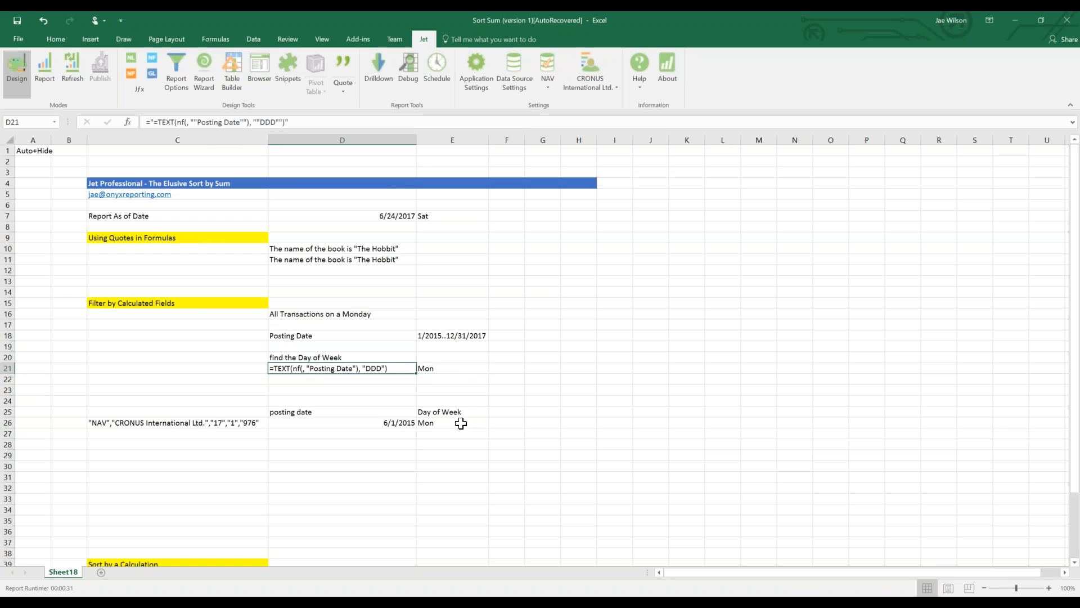
drag(231, 414, 470, 423)
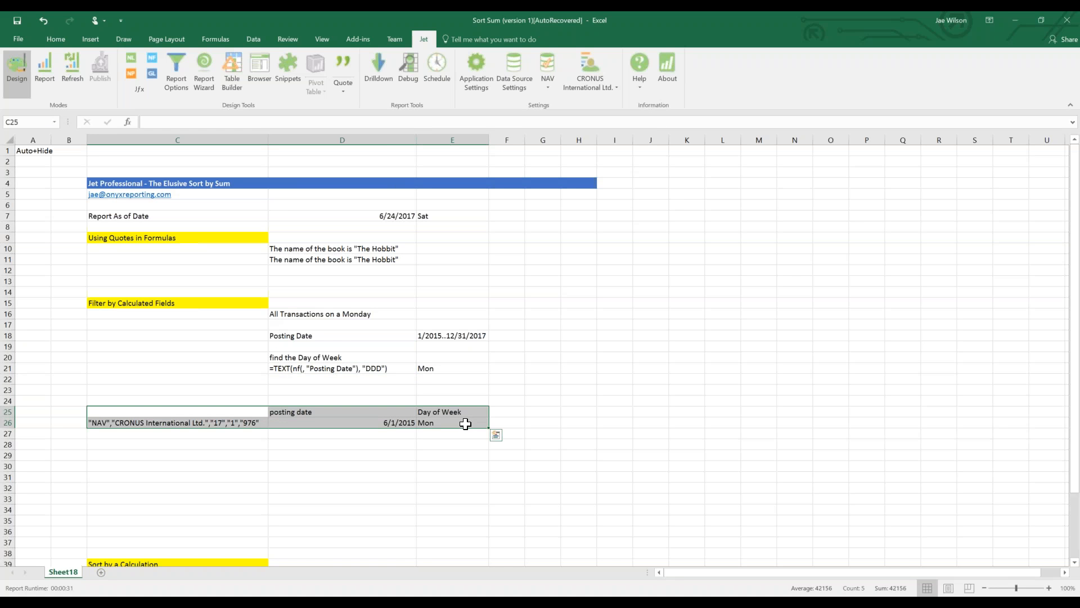
click(477, 424)
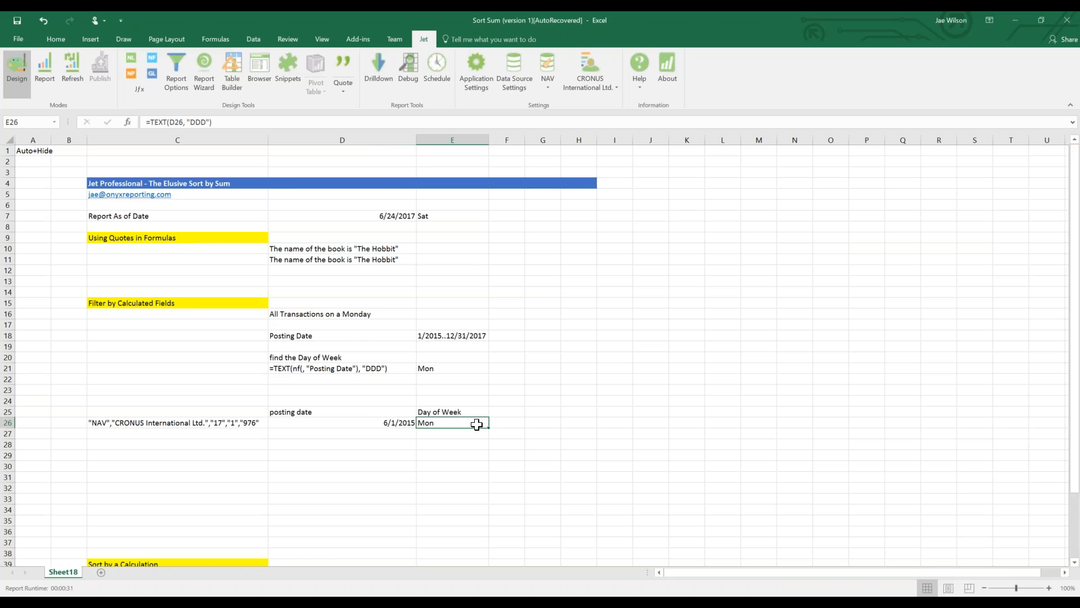
key(ctrl+c)
click(329, 388)
key(ctrl+v)
Insert a blank row 23 and label D23 'find the Day of Week using the Quote'.
click(7, 389)
right_click(8, 391)
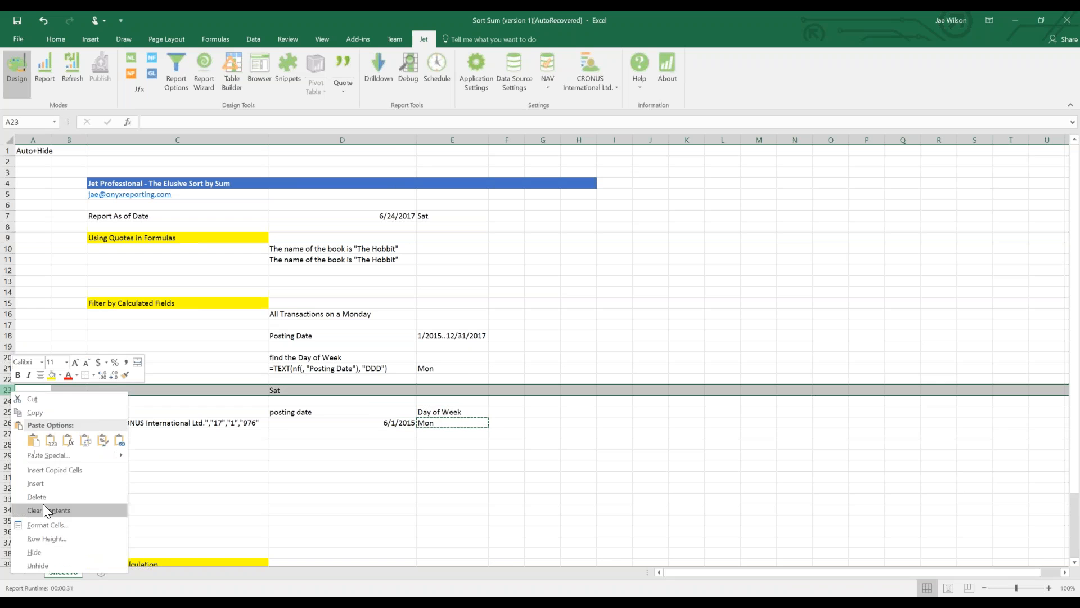
click(36, 484)
click(290, 398)
click(289, 389)
text(find the Day of Week using the Quote)
key(Return)
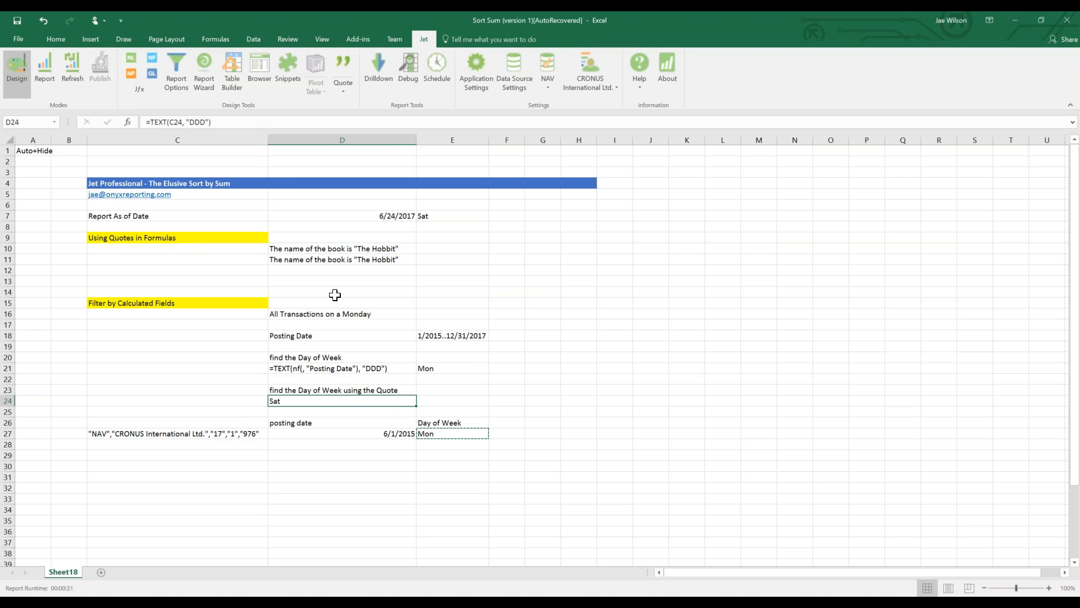
Convert D24's Day of Week formula into quoted text with Jet's Quote button.
click(350, 63)
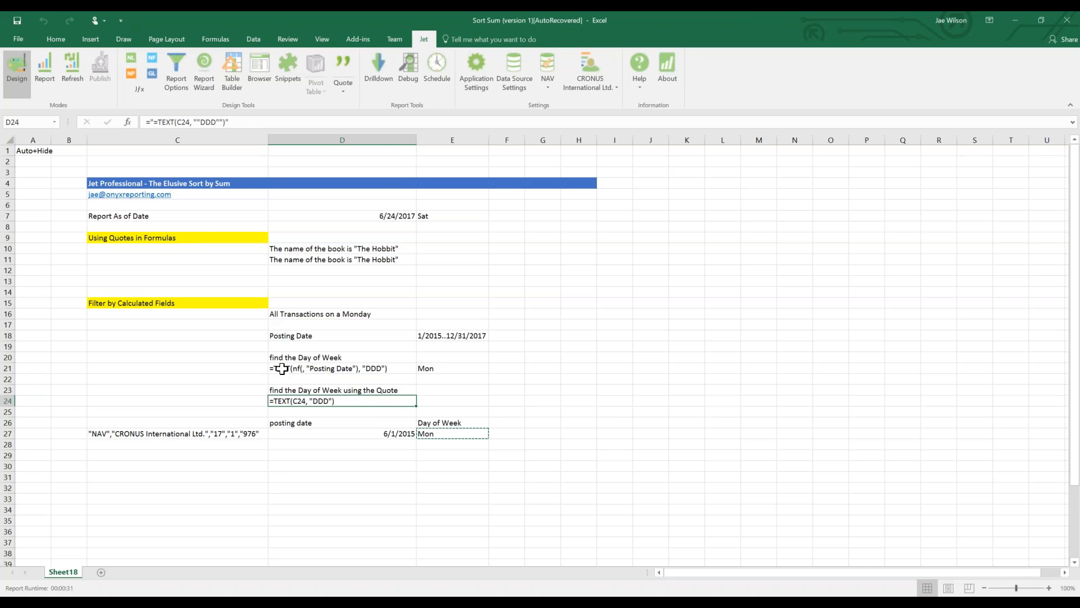
click(145, 122)
drag(145, 121, 282, 128)
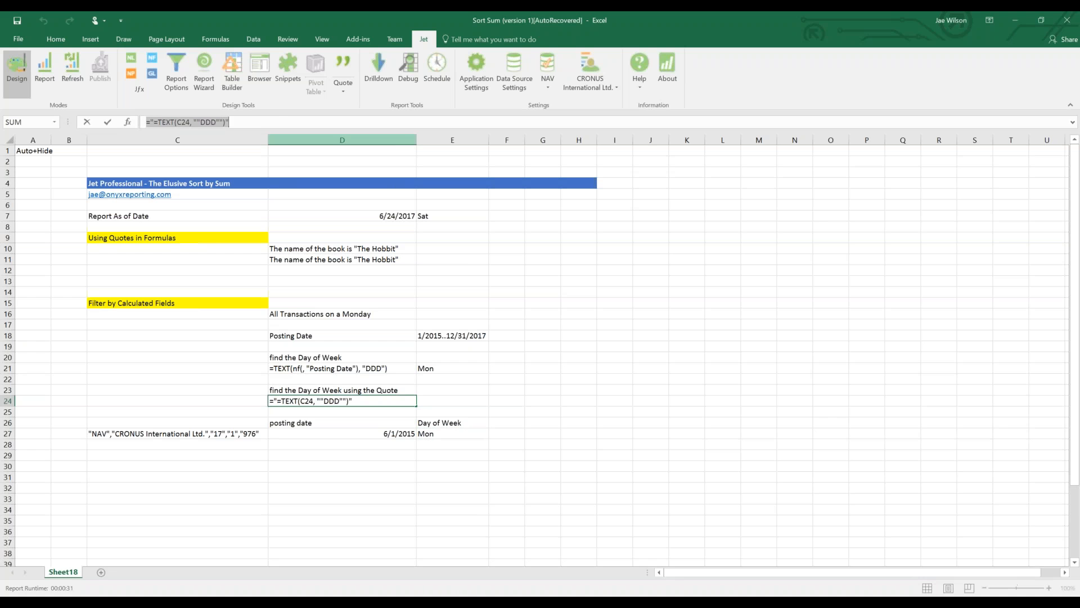
drag(147, 121, 219, 122)
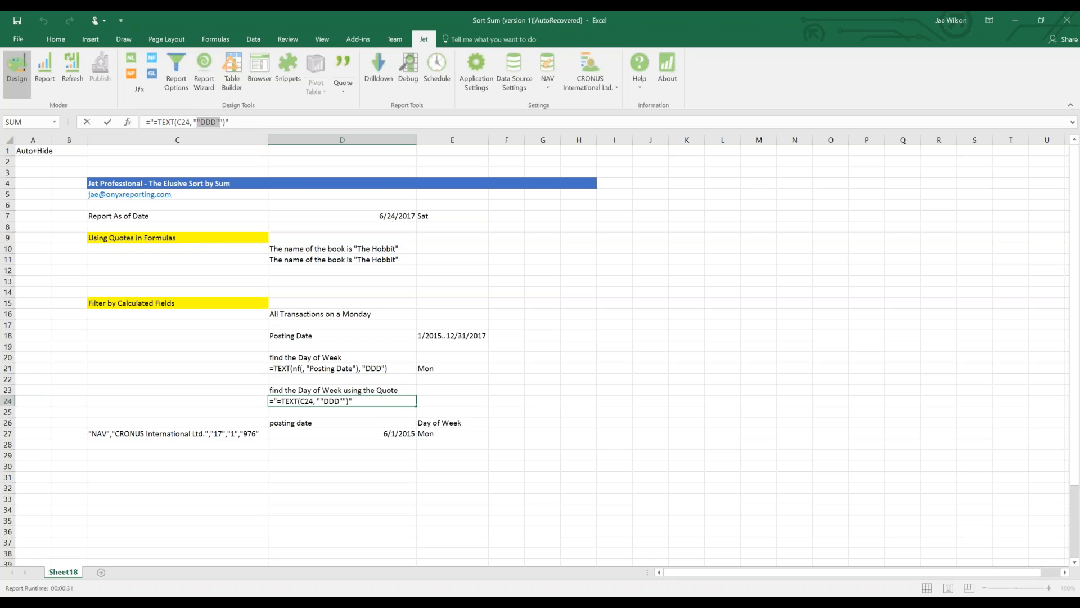
key(Return)
key(Up)
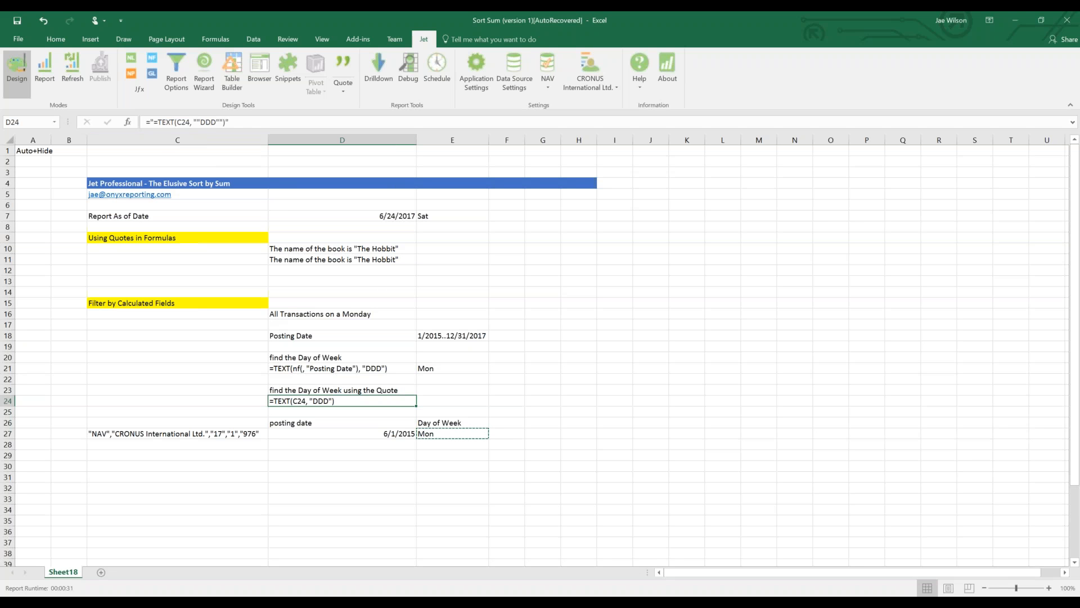
Replace C24 in D24's quoted formula with nf(, "Posting Date") and review D24 and D21.
double_click(183, 122)
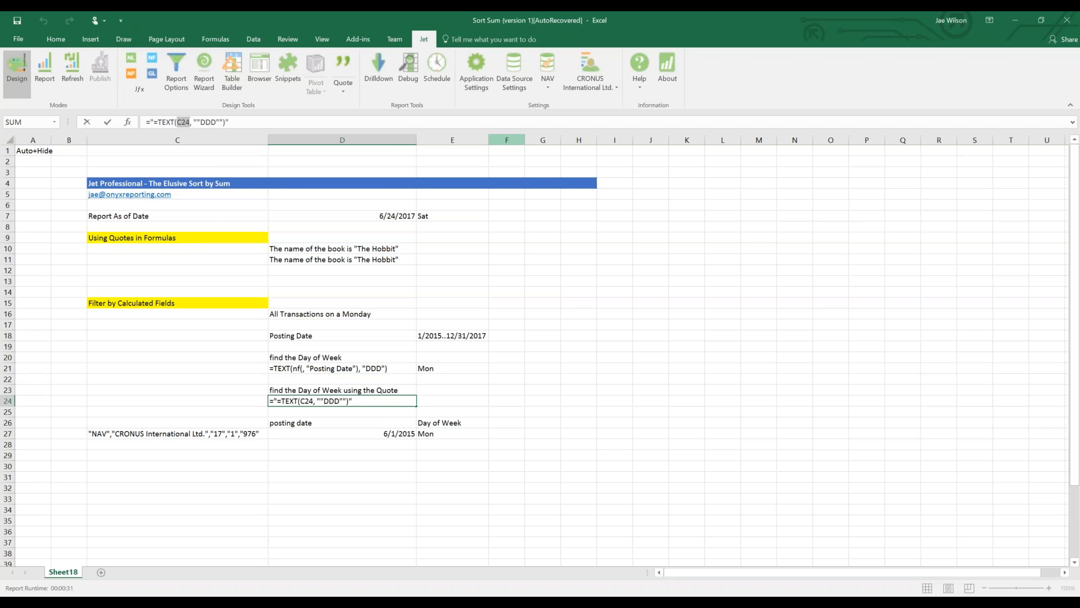
text(nf(,)
text( ""Posti)
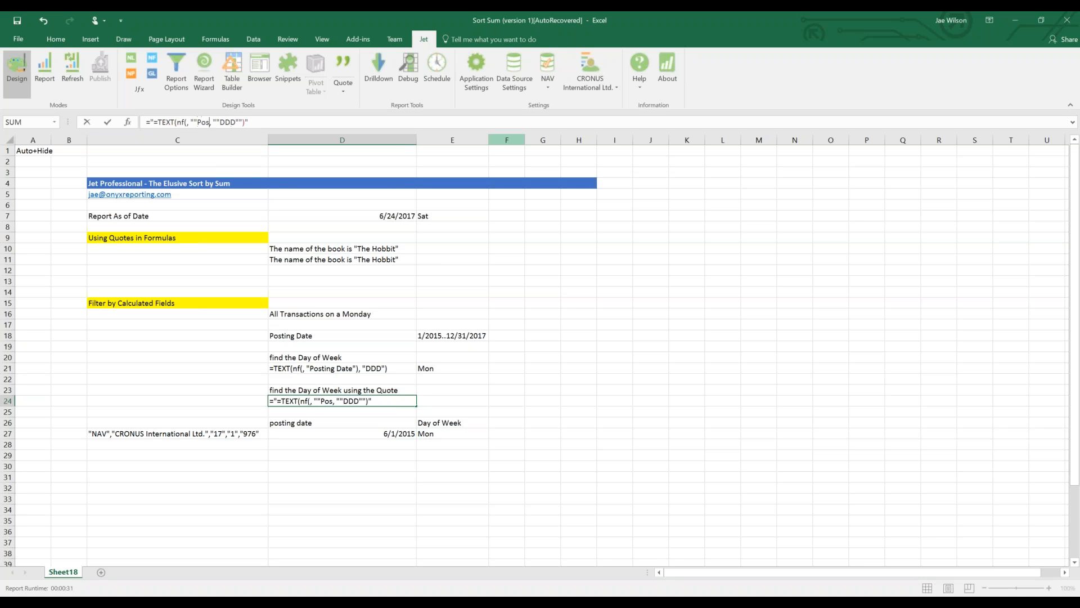
text(ng Date""))
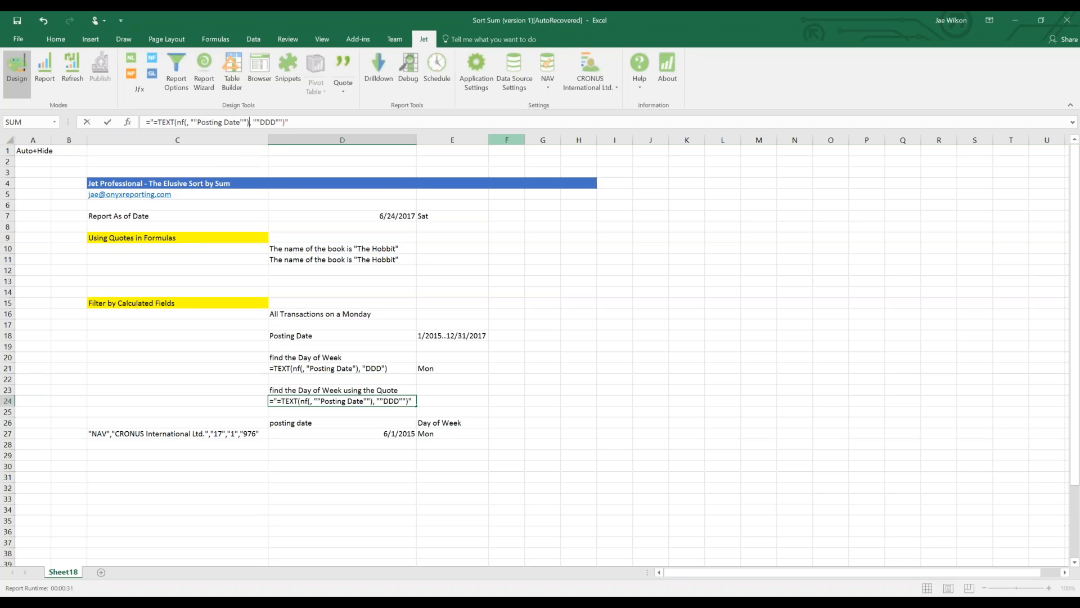
key(Return)
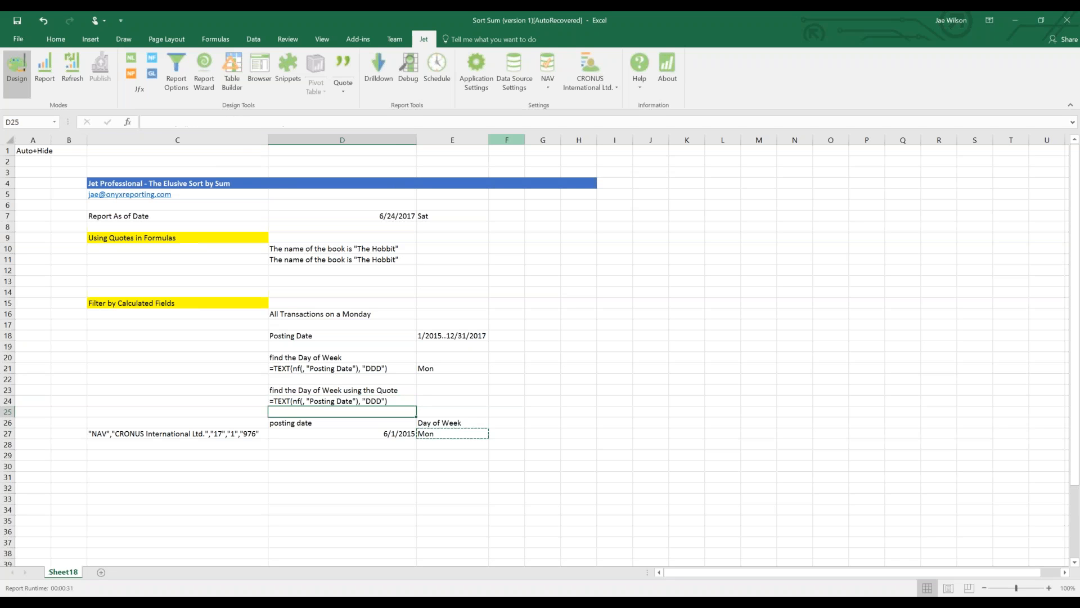
click(402, 400)
click(398, 368)
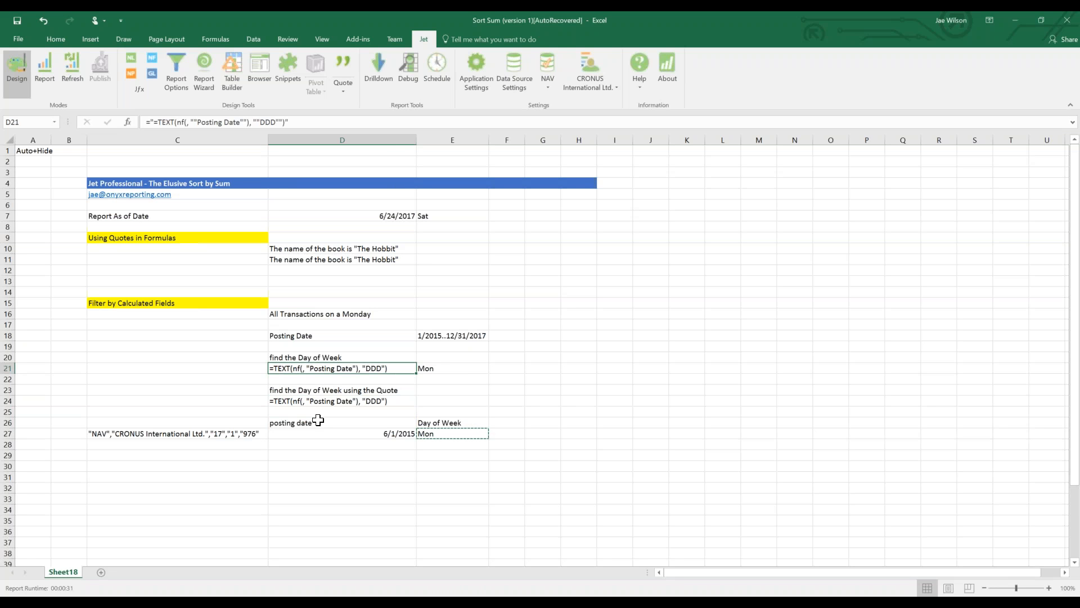
Prefix D21's quoted formula with a plus, giving +=TEXT(nf(, "Posting Date"), "DDD").
scroll(318, 417, down, 6)
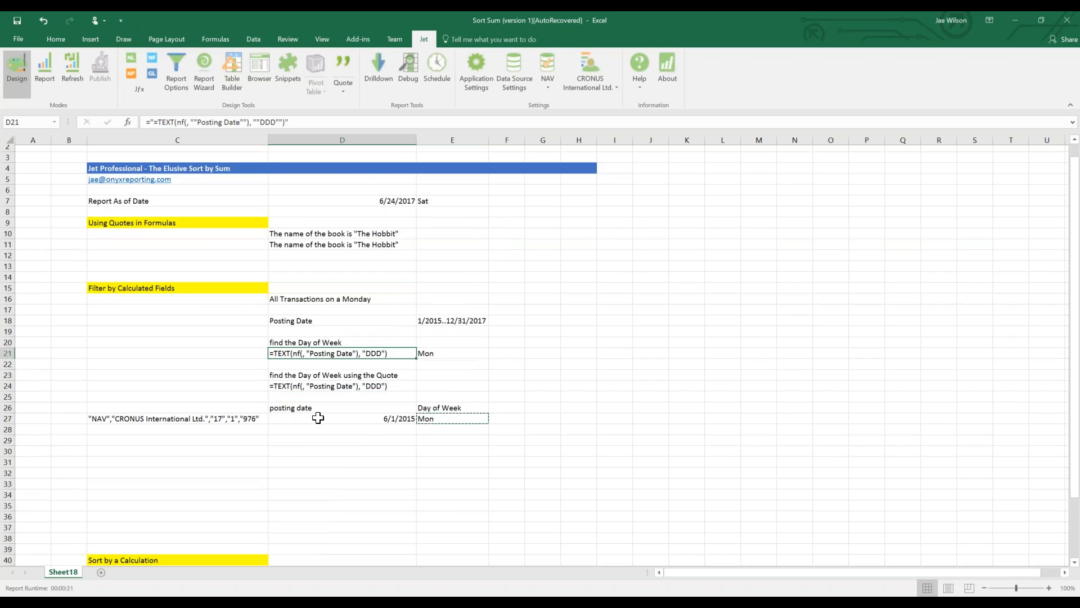
click(144, 379)
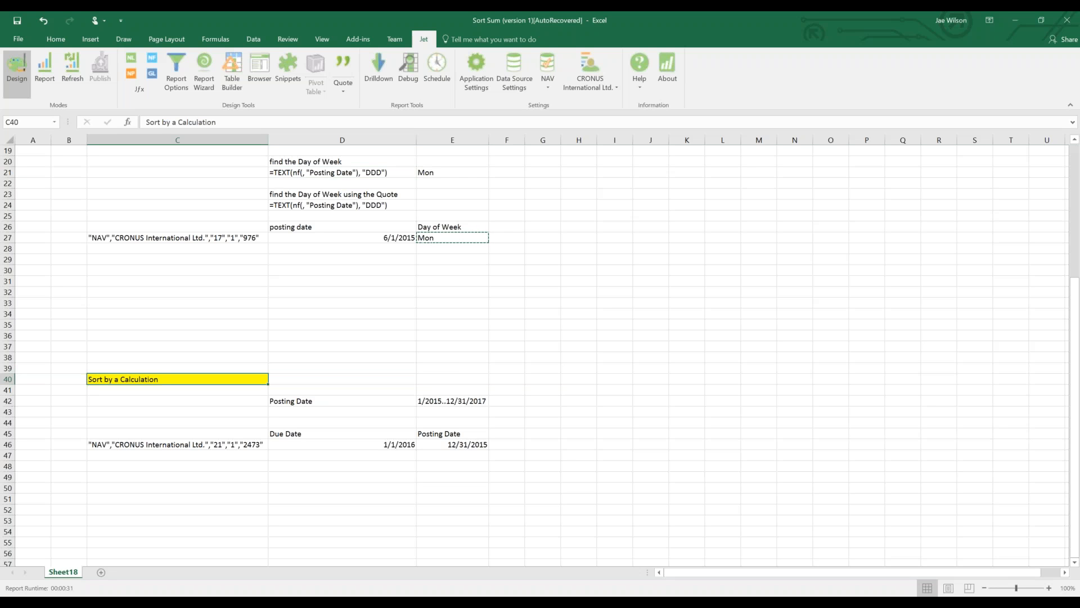
click(400, 175)
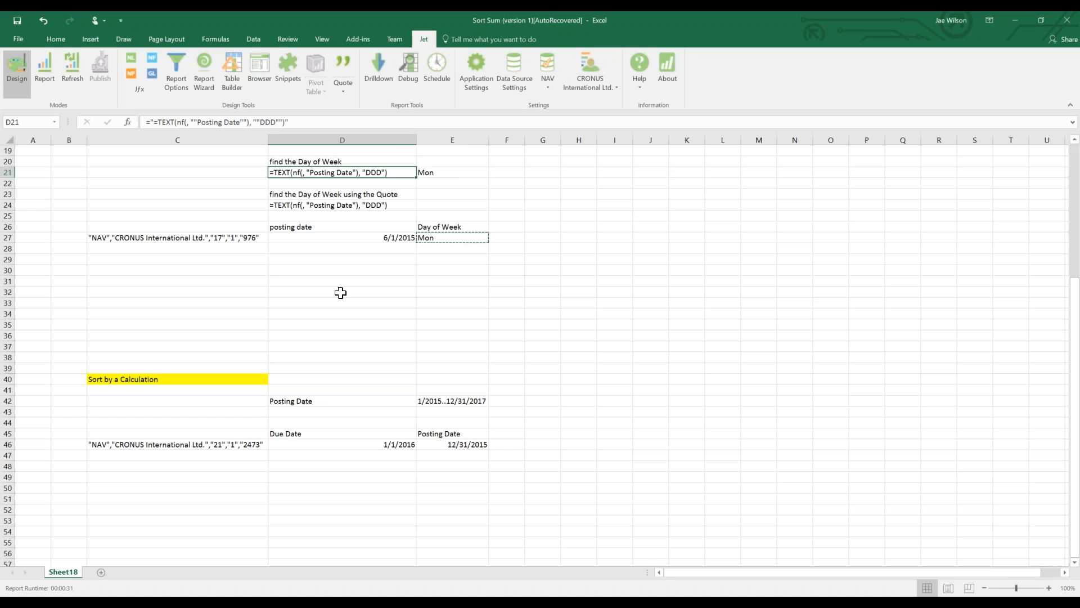
click(156, 123)
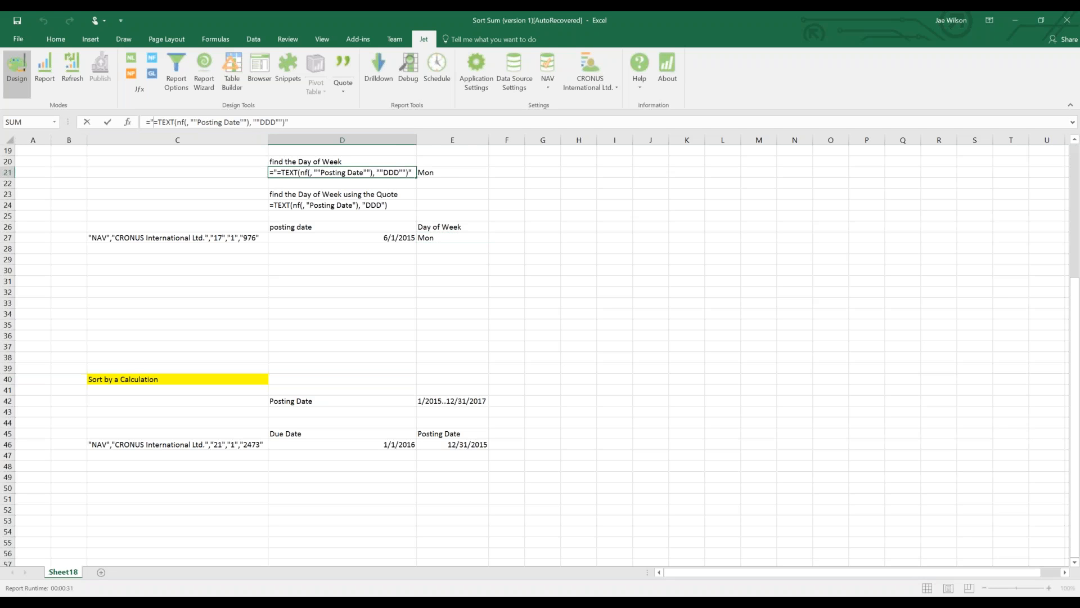
text(+)
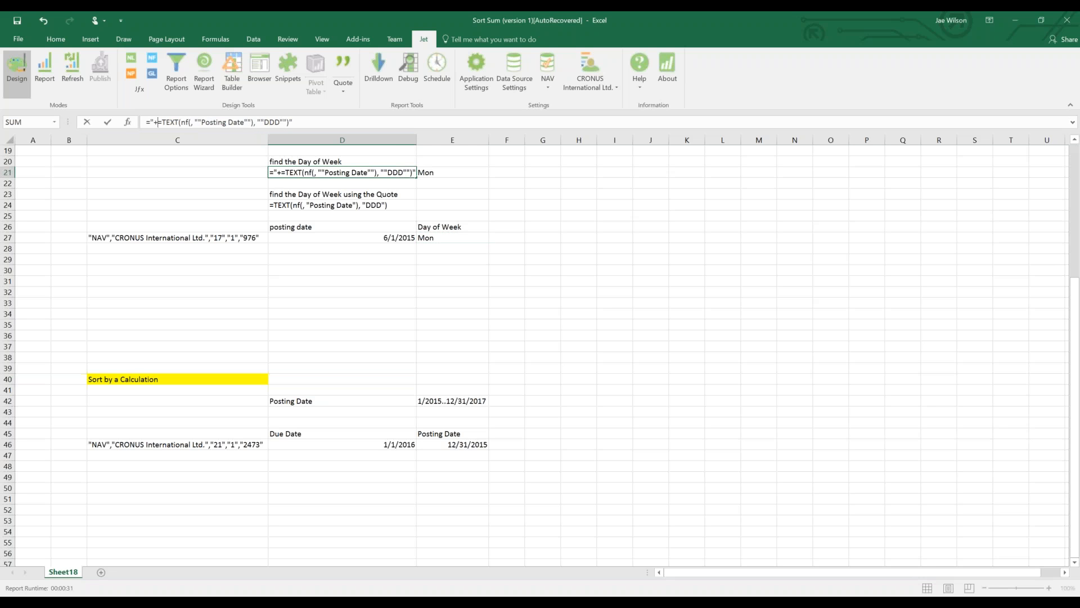
key(Return)
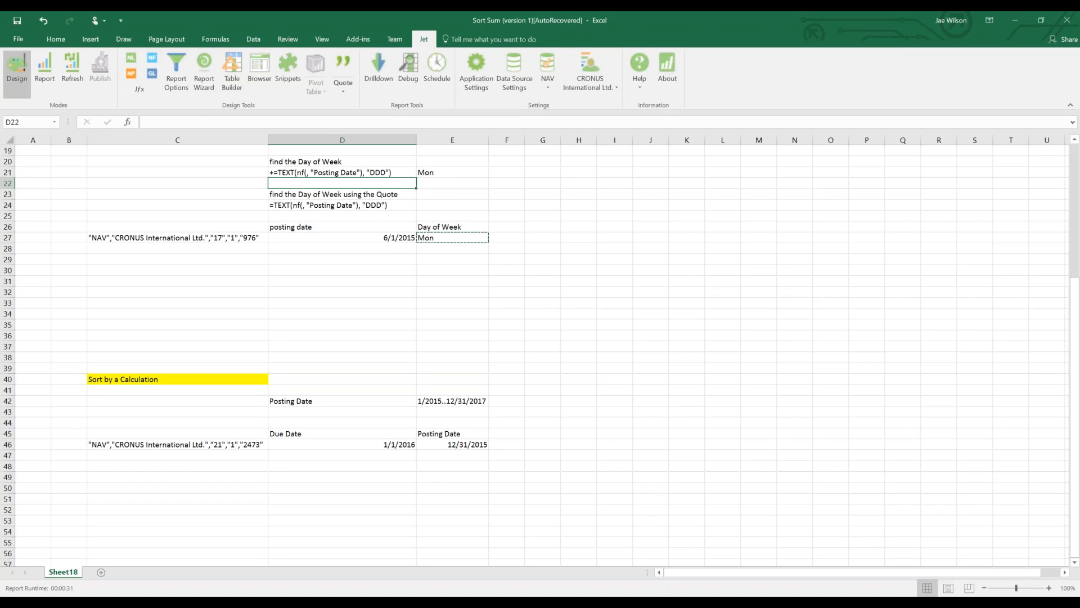
click(373, 174)
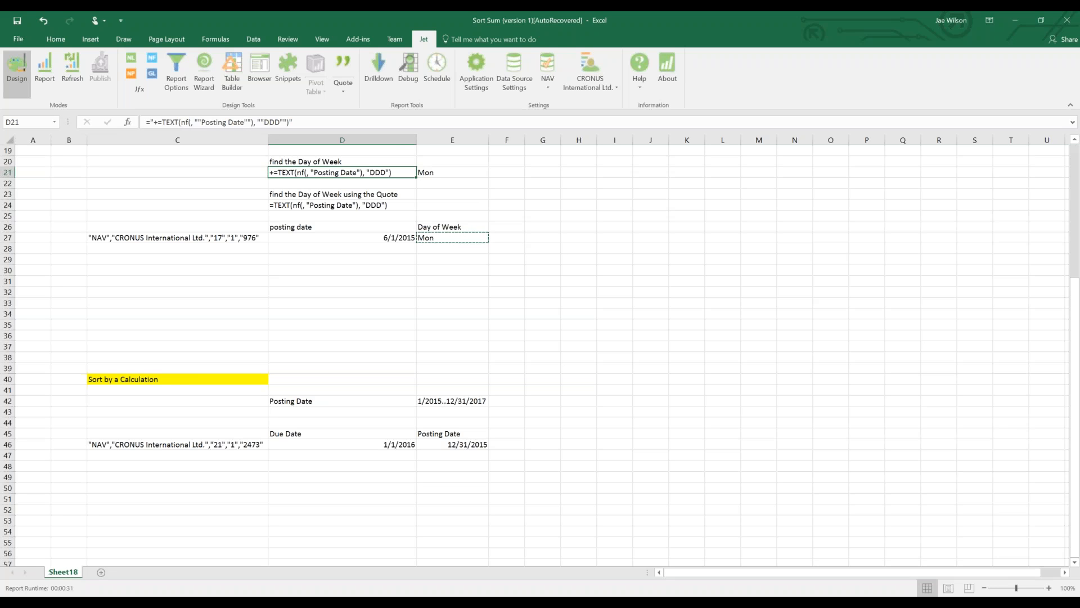
click(154, 122)
key(Delete)
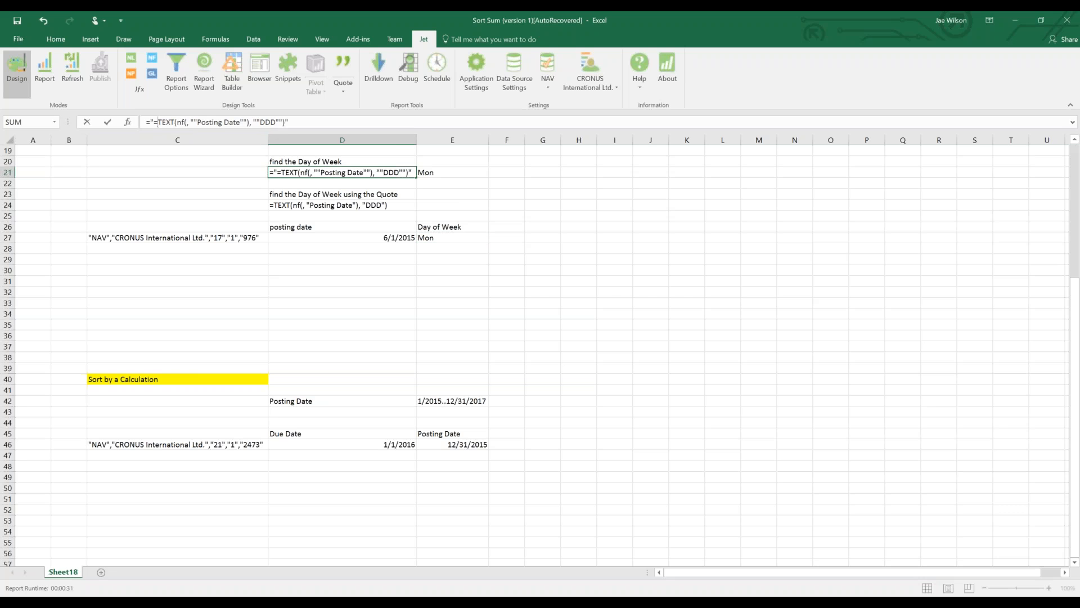
key(Right)
text(+)
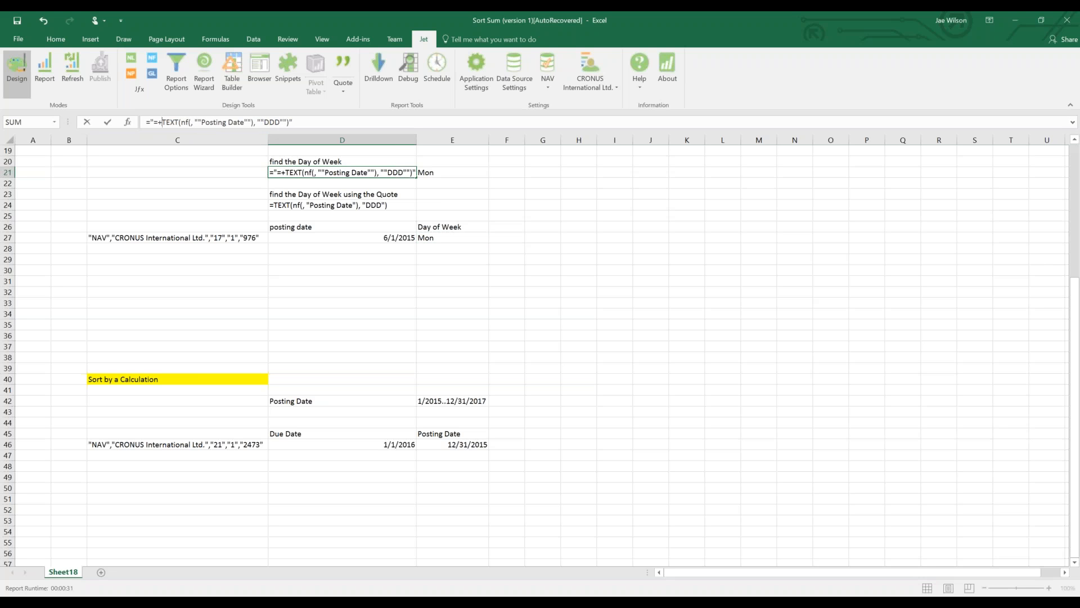
key(Escape)
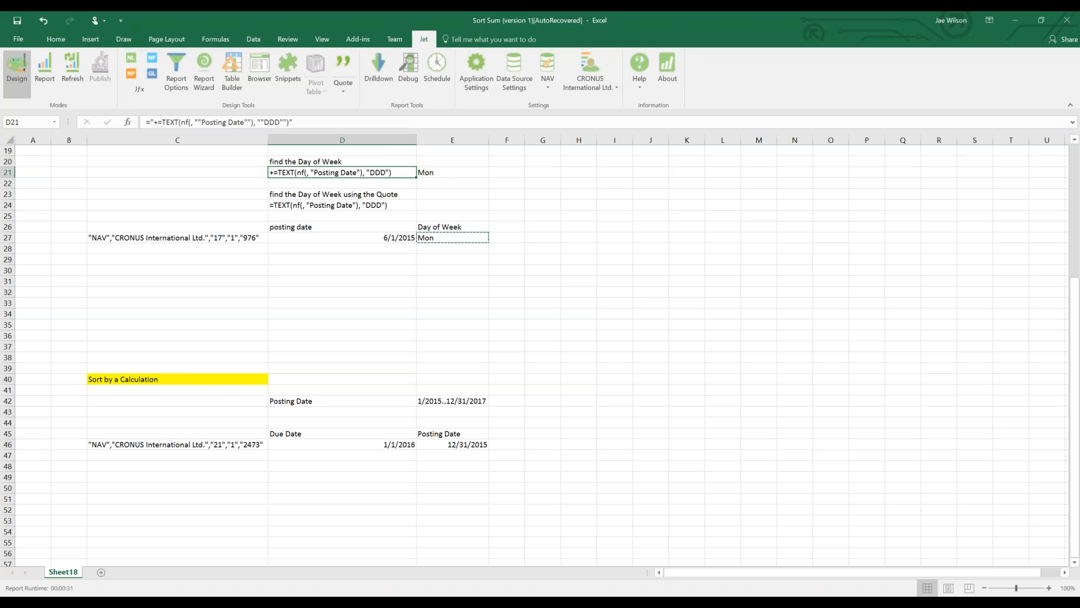
click(709, 214)
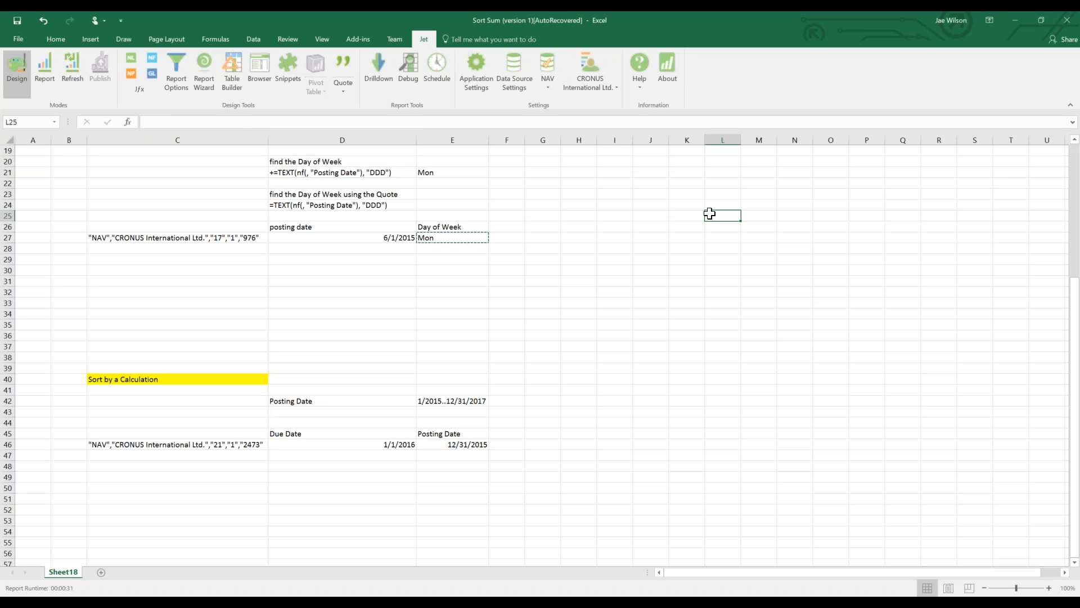
text(=+1)
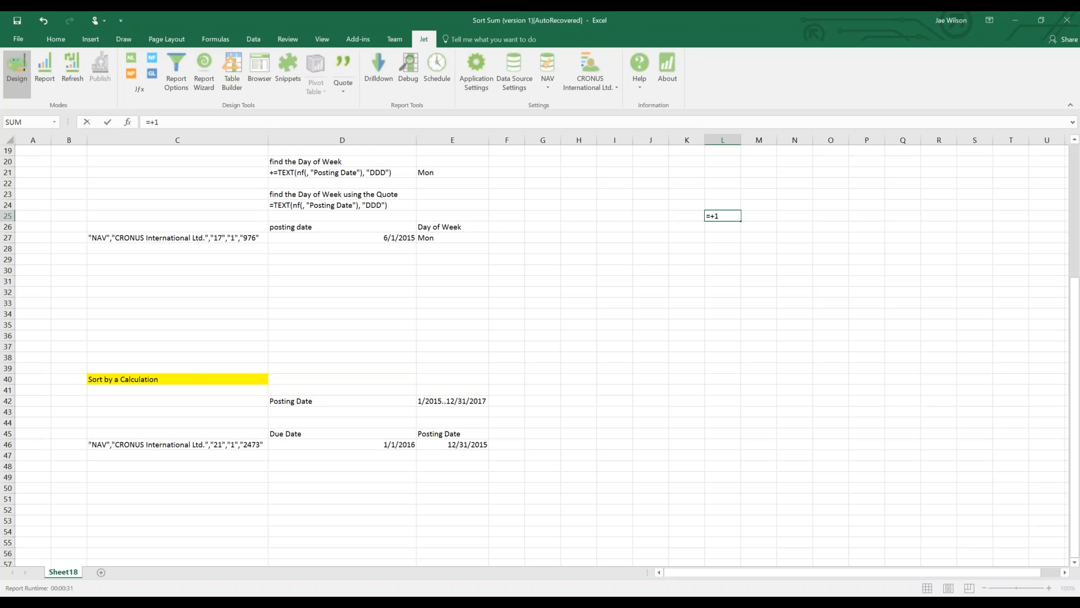
key(Return)
key(Up)
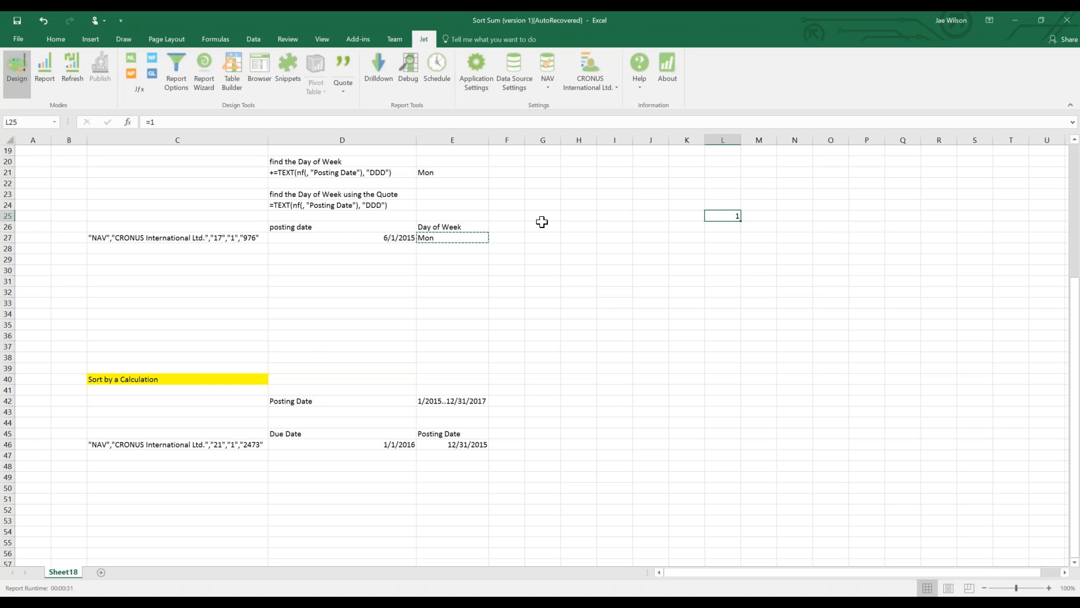
scroll(456, 323, up, 2)
click(280, 238)
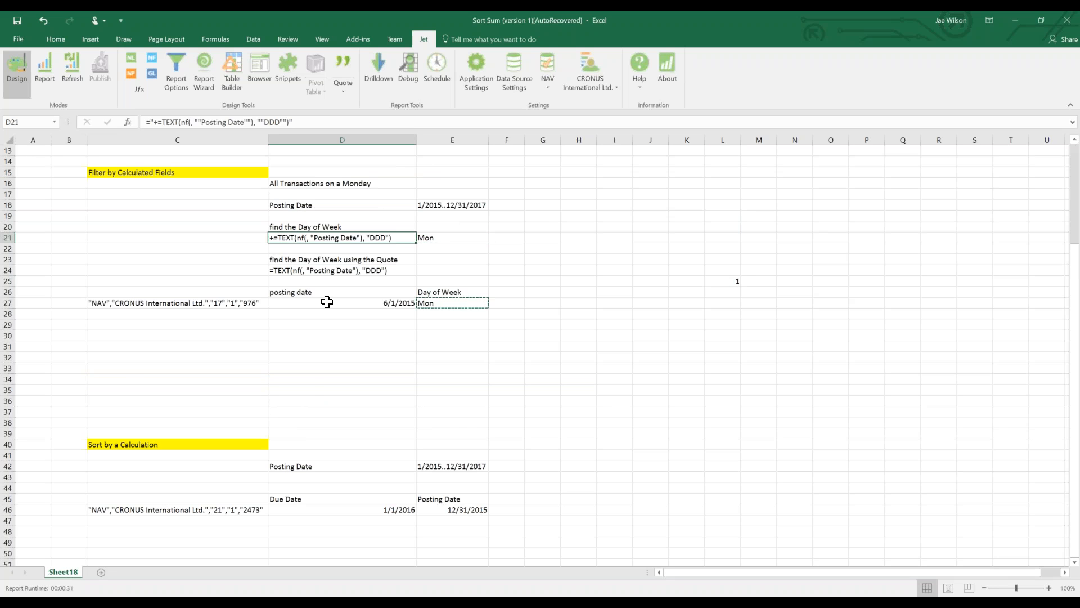
click(732, 281)
key(Delete)
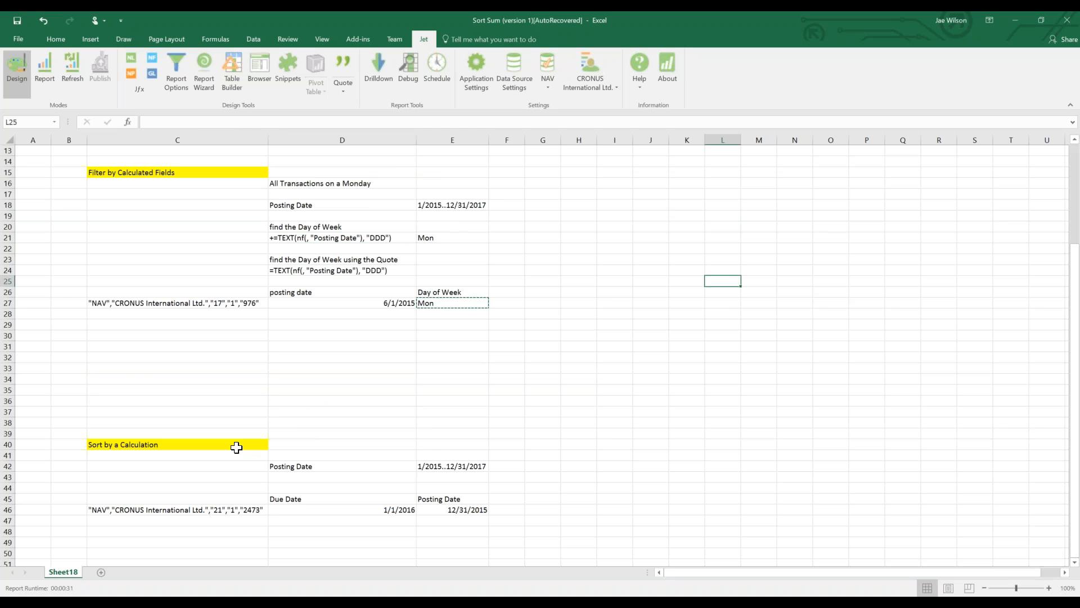
click(238, 448)
scroll(315, 405, down, 2)
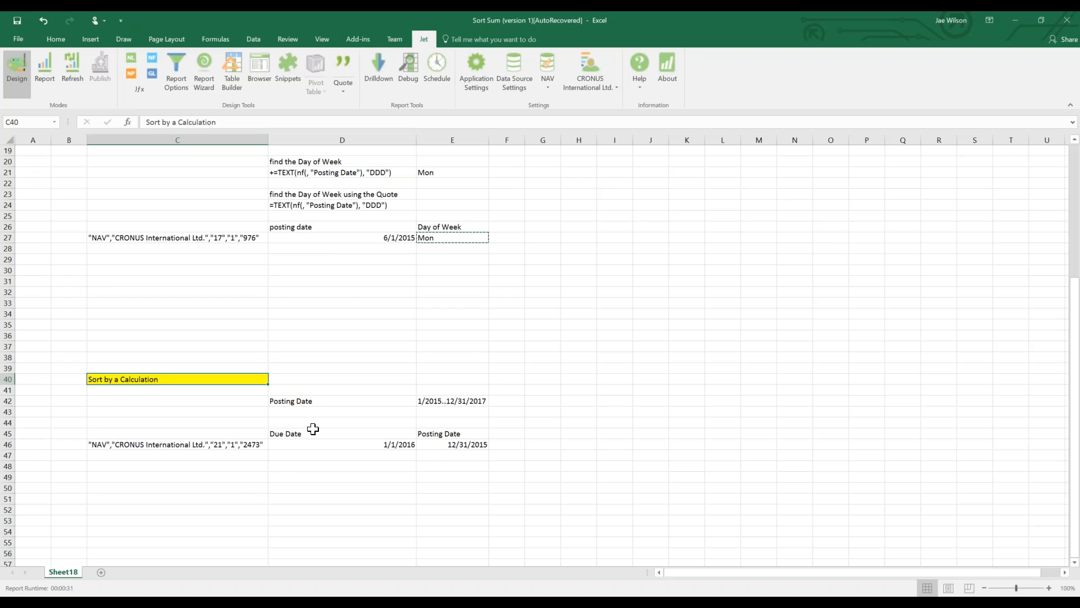
Add a 'Days to Close' header in F45 and widen column F to fit it.
click(314, 430)
click(243, 444)
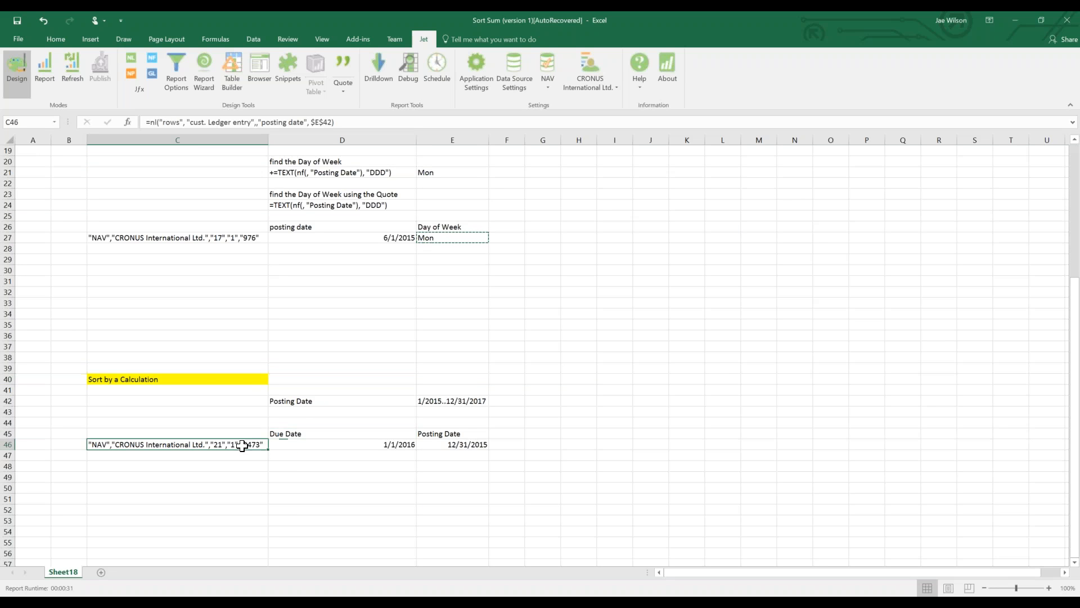
click(495, 434)
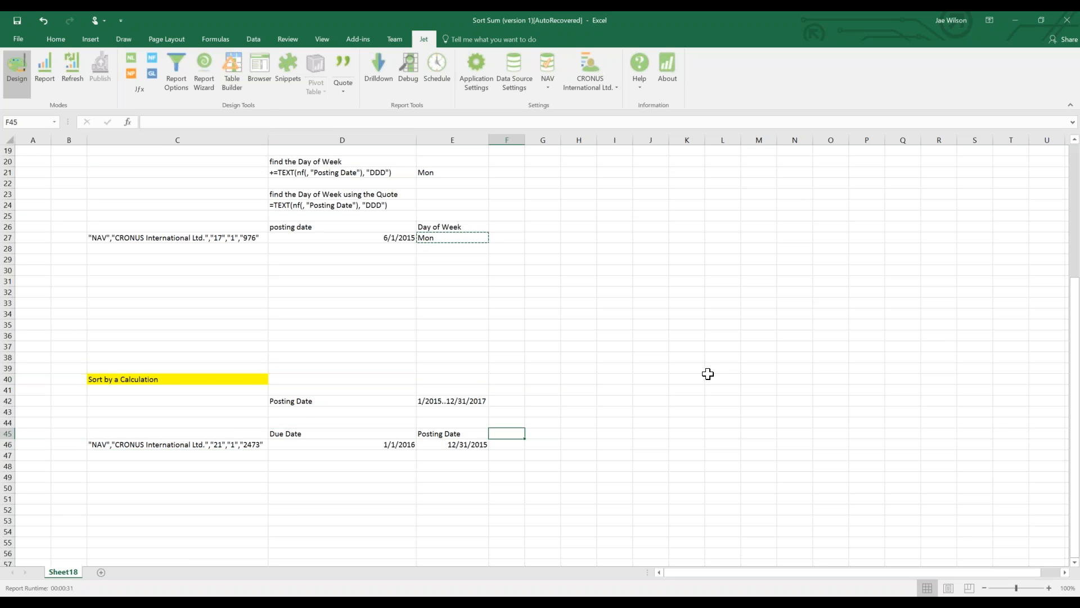
key(Escape)
text(Days to CLose)
key(Return)
double_click(525, 140)
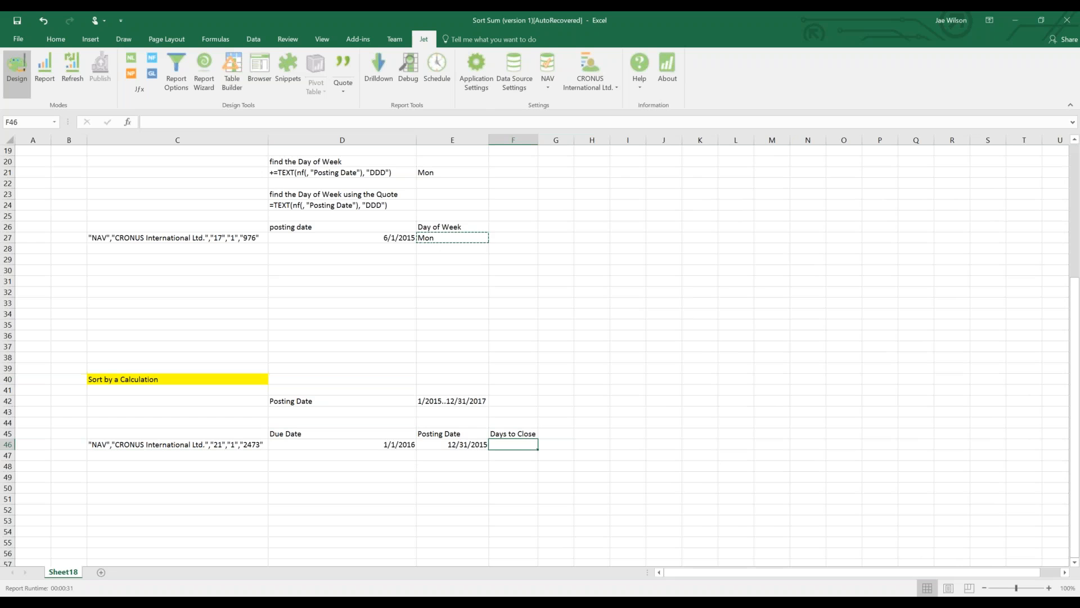
Label D43 'Days to Close' and set its filter value in E43 to >3.
key(Left)
key(Up)
key(Left)
key(Up)
key(Up)
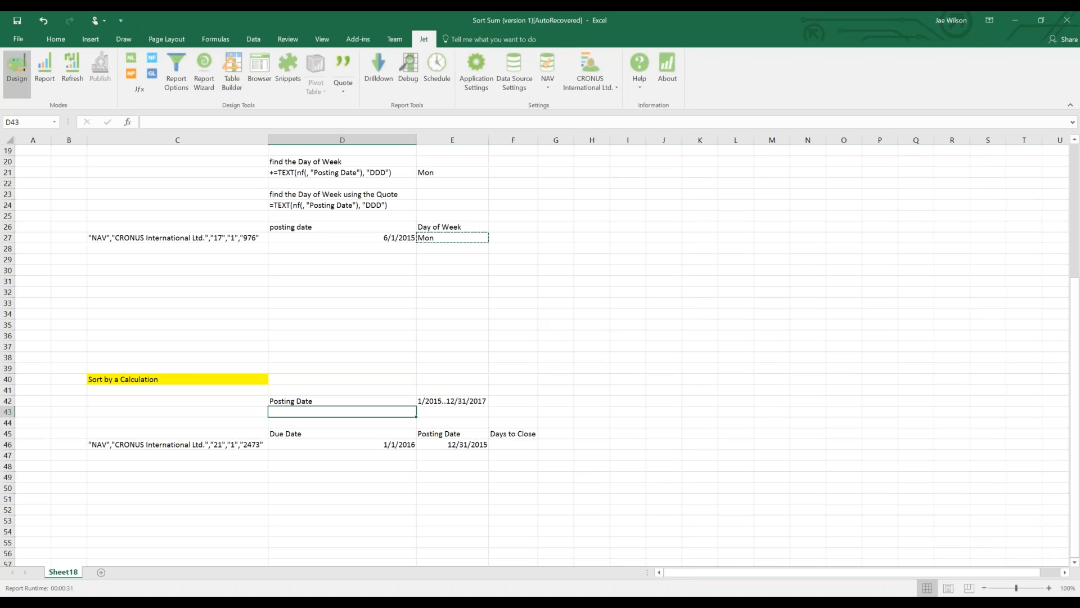
text(Days to Close)
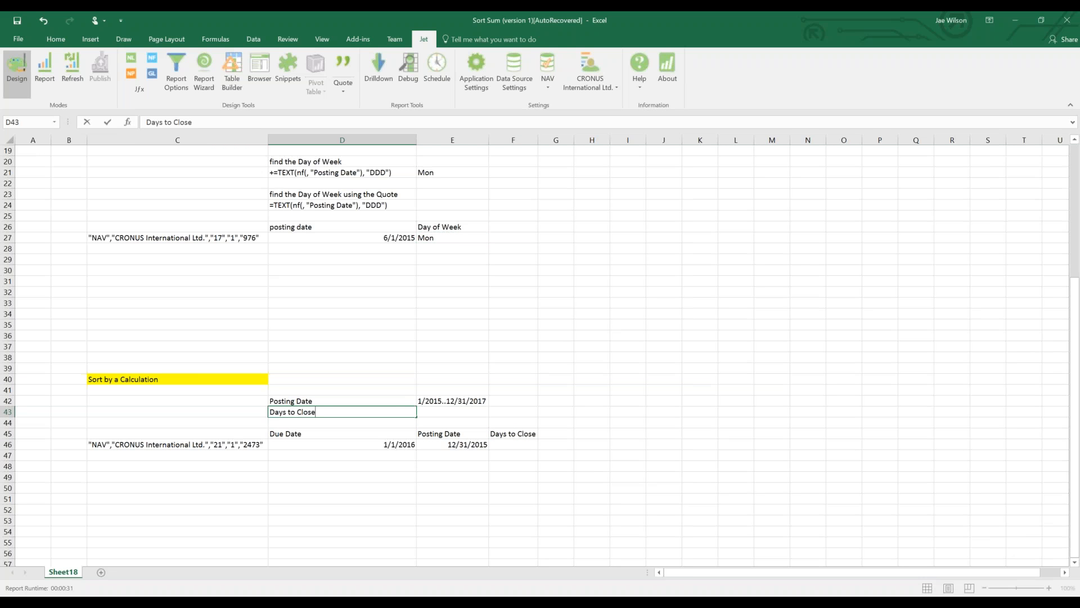
key(Tab)
text(>)
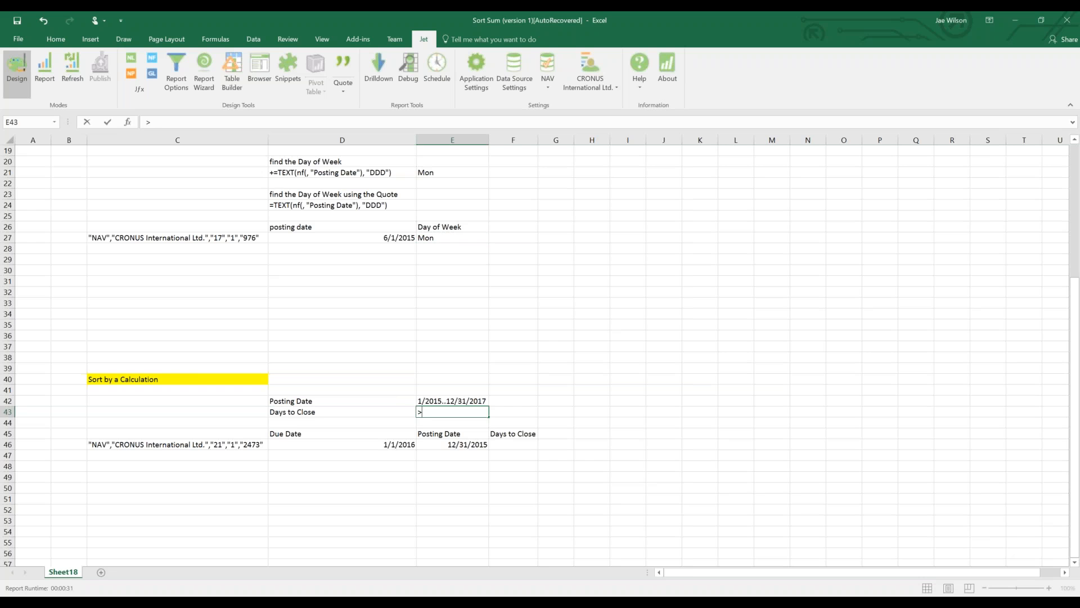
key(Return)
Enter =D46-E46 in F46 as the Days to Close calculation and run the Jet report.
key(Down)
key(Down)
key(Right)
key(Right)
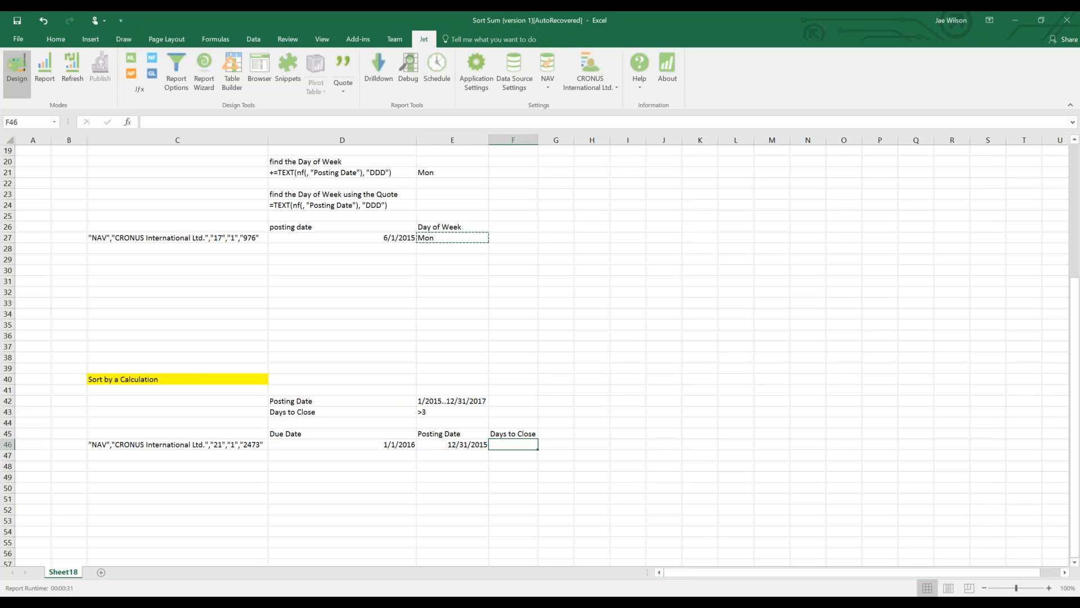
text(=)
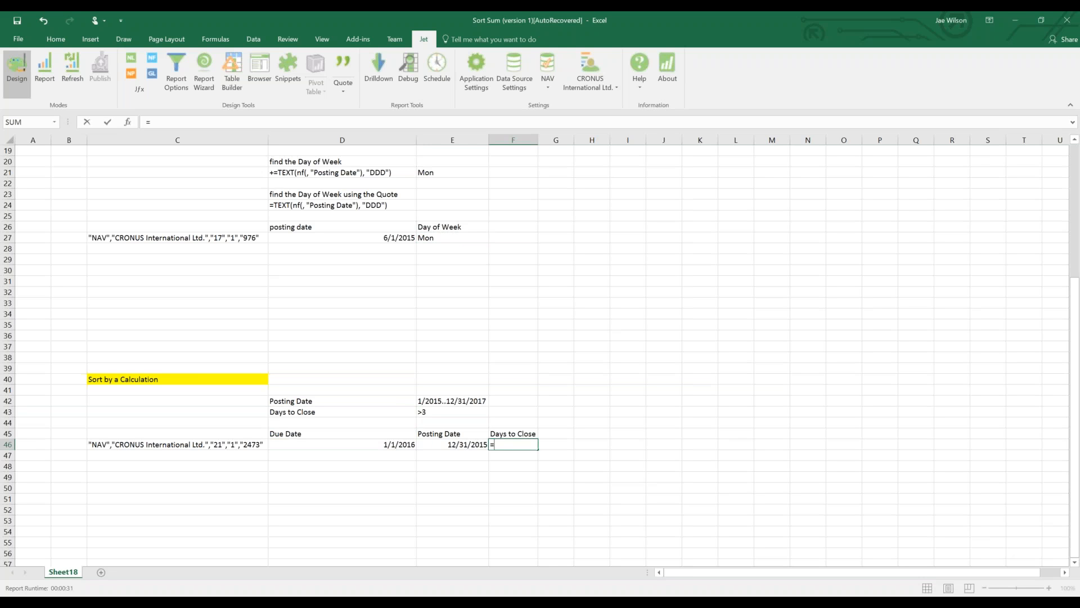
key(Left)
key(Left)
text(-)
key(Left)
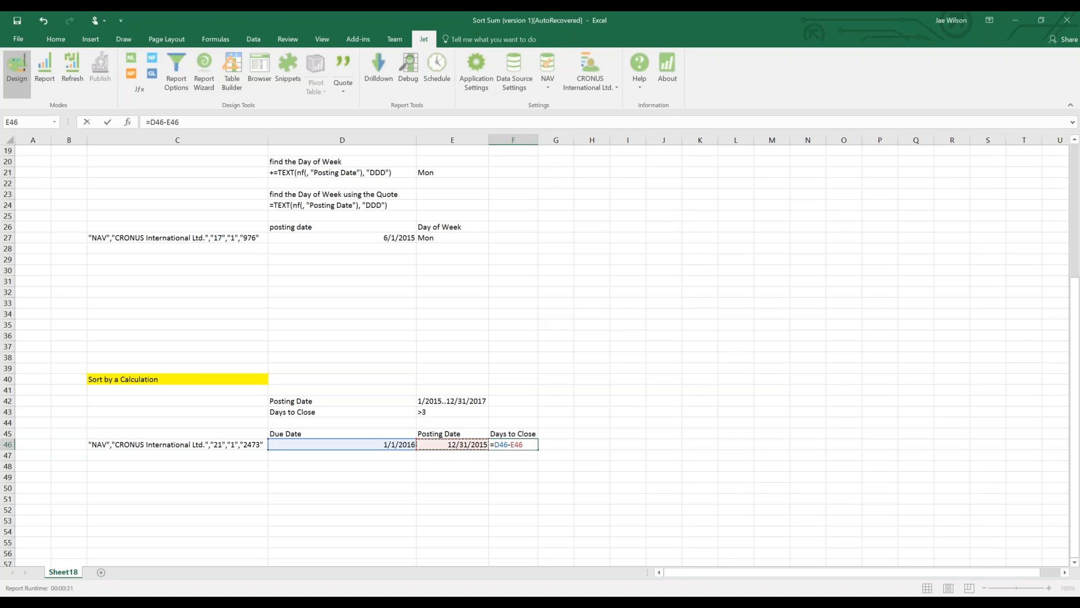
key(Return)
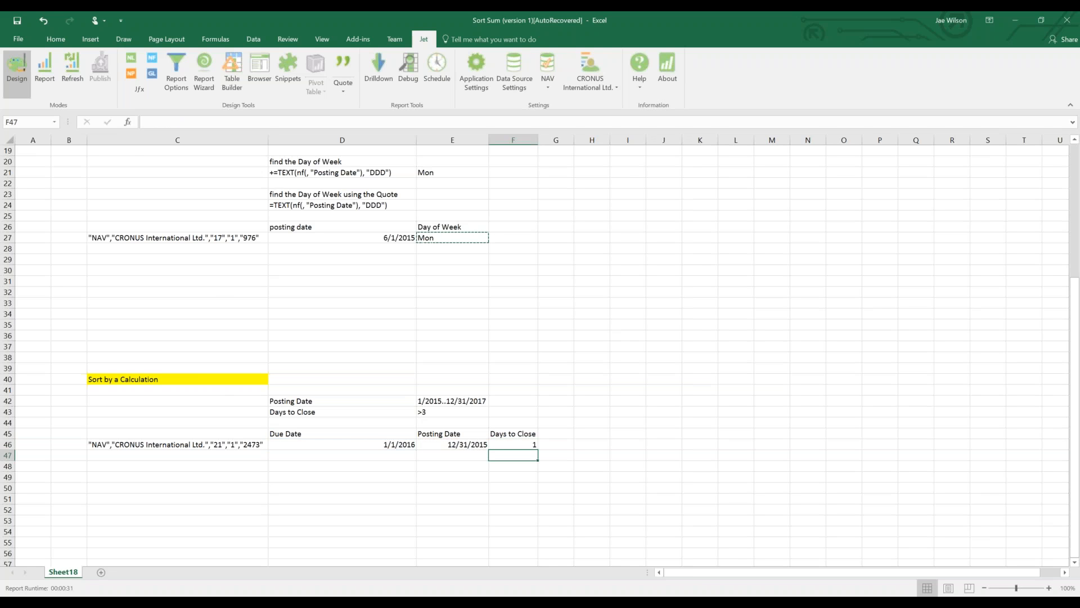
click(37, 68)
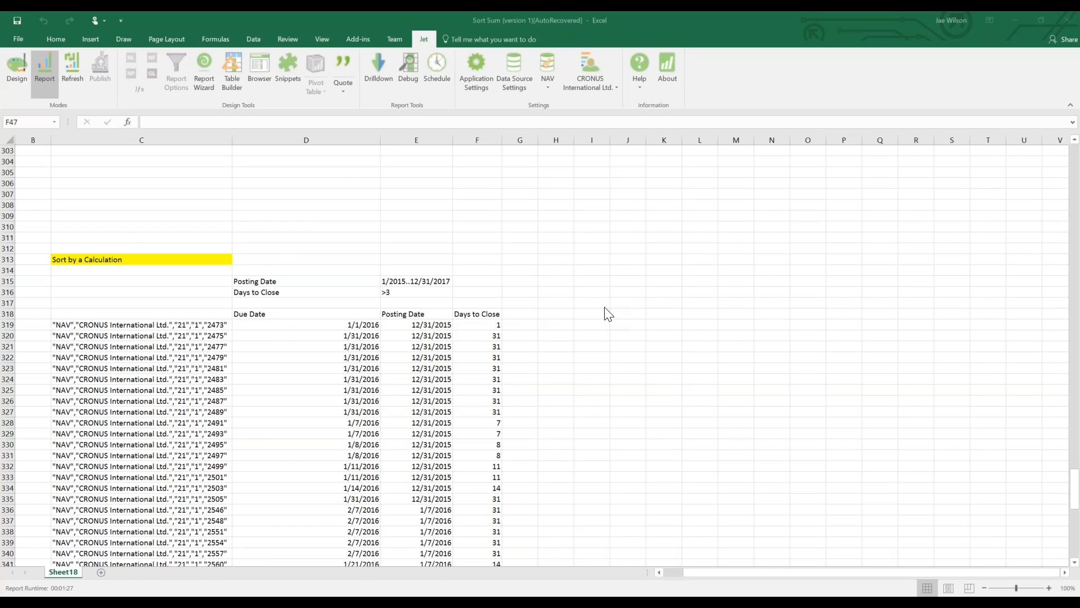
Check the first entry's due date, the >3 filter, and the first Days to Close values.
click(242, 324)
drag(474, 326, 479, 466)
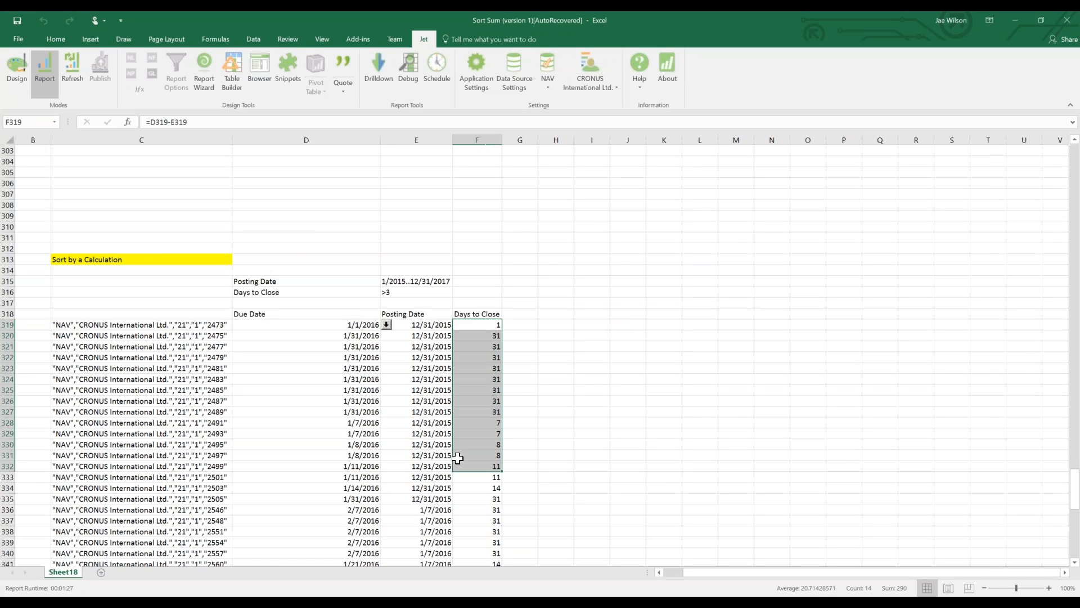
click(478, 315)
click(480, 337)
click(387, 291)
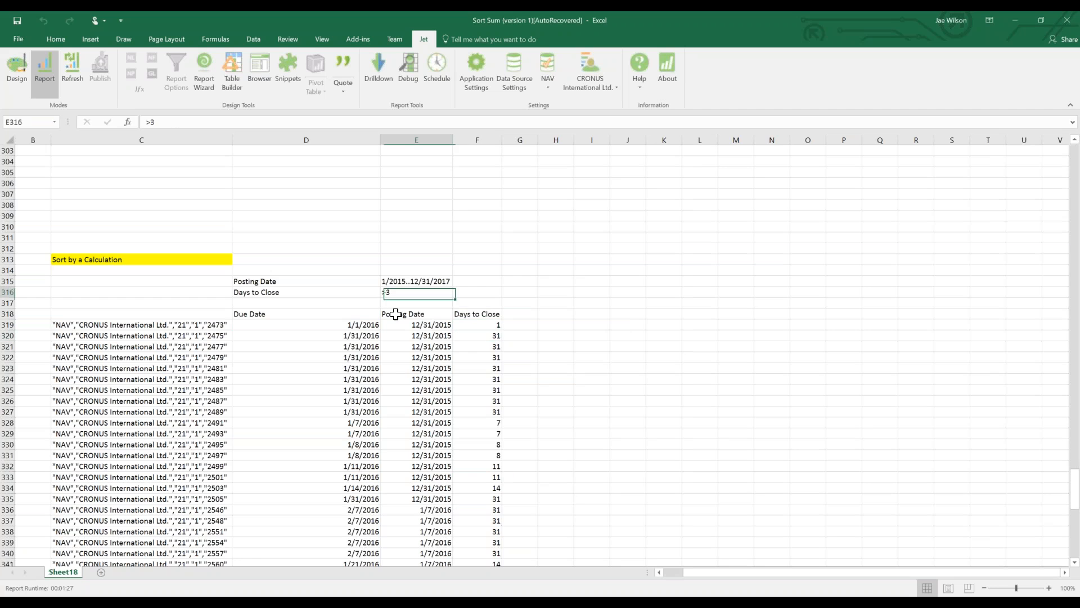
drag(489, 335, 473, 516)
Select further blocks of Days to Close values down the report, then switch to Design mode.
scroll(473, 516, down, 5)
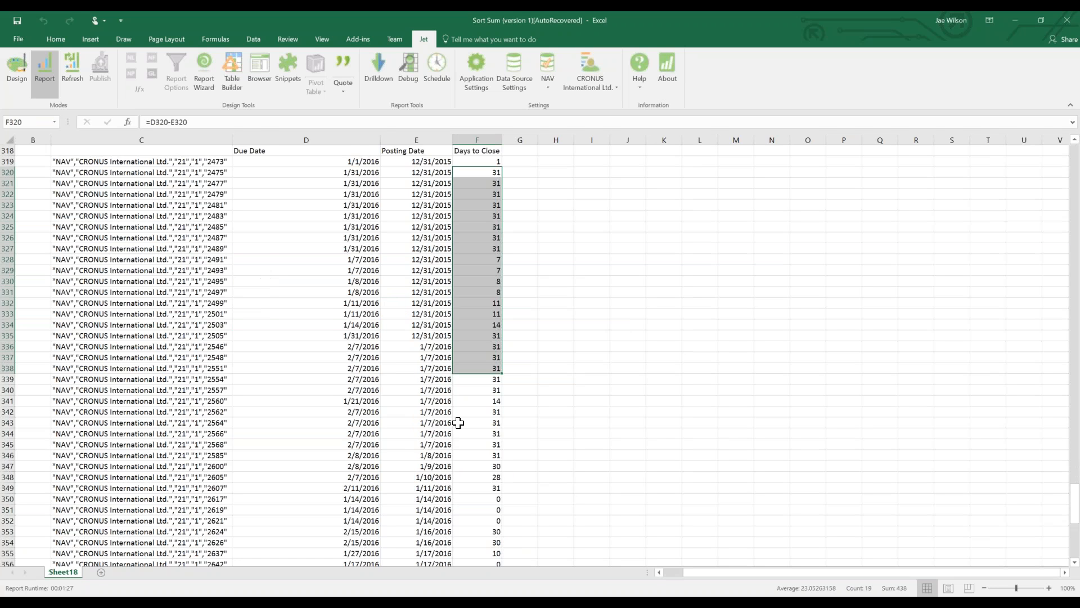
scroll(458, 422, down, 1)
drag(460, 424, 470, 510)
scroll(461, 422, down, 6)
drag(464, 369, 476, 542)
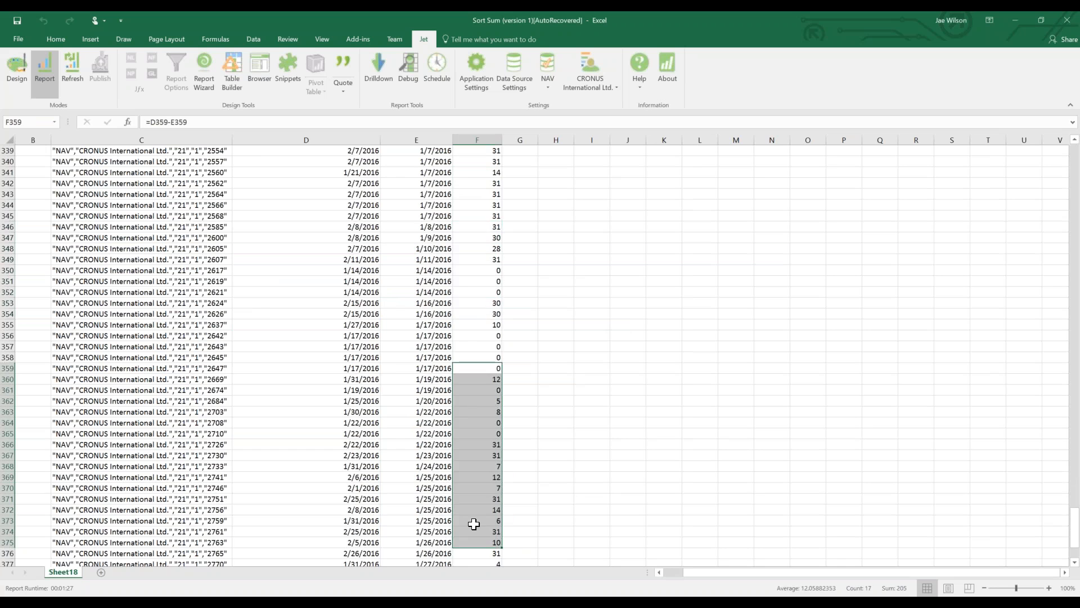
scroll(470, 394, down, 6)
drag(468, 377, 471, 417)
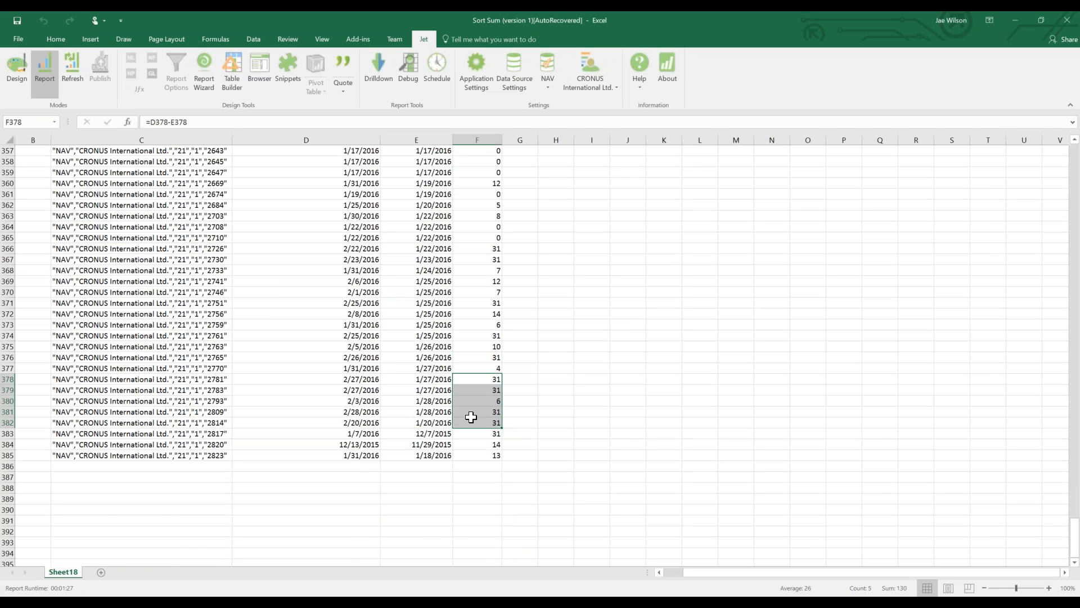
scroll(471, 414, up, 9)
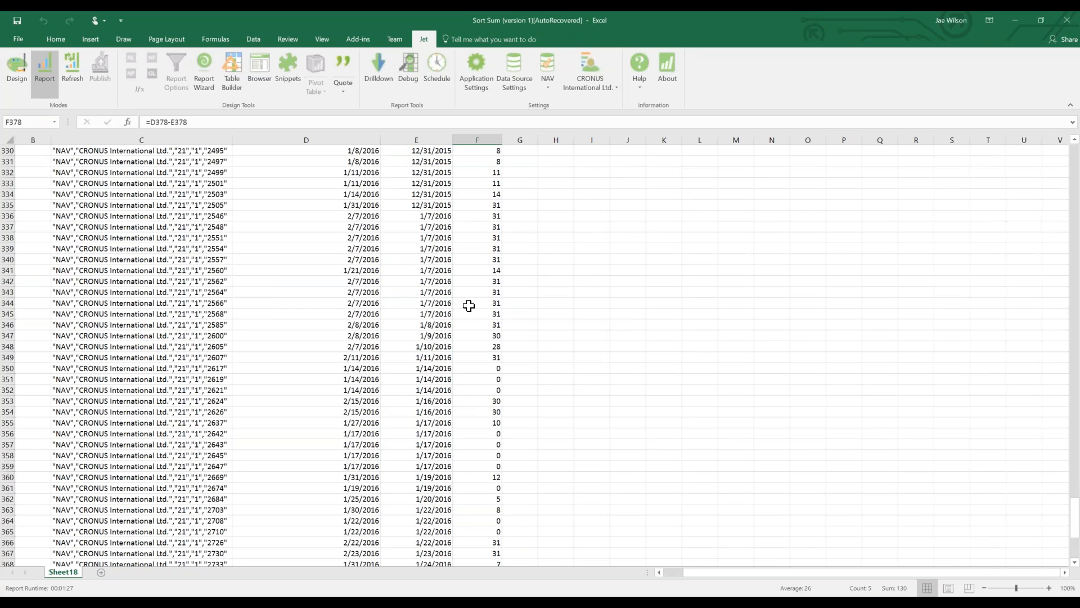
click(483, 248)
click(17, 68)
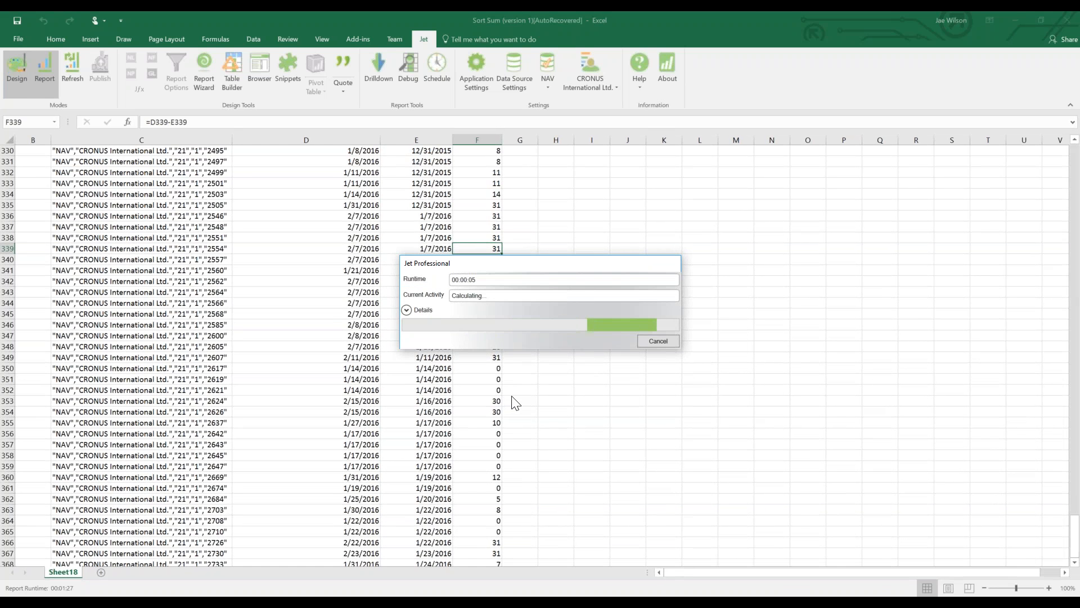
Change the E43 Days to Close filter from >3 to >10 and select the header block.
scroll(499, 403, up, 20)
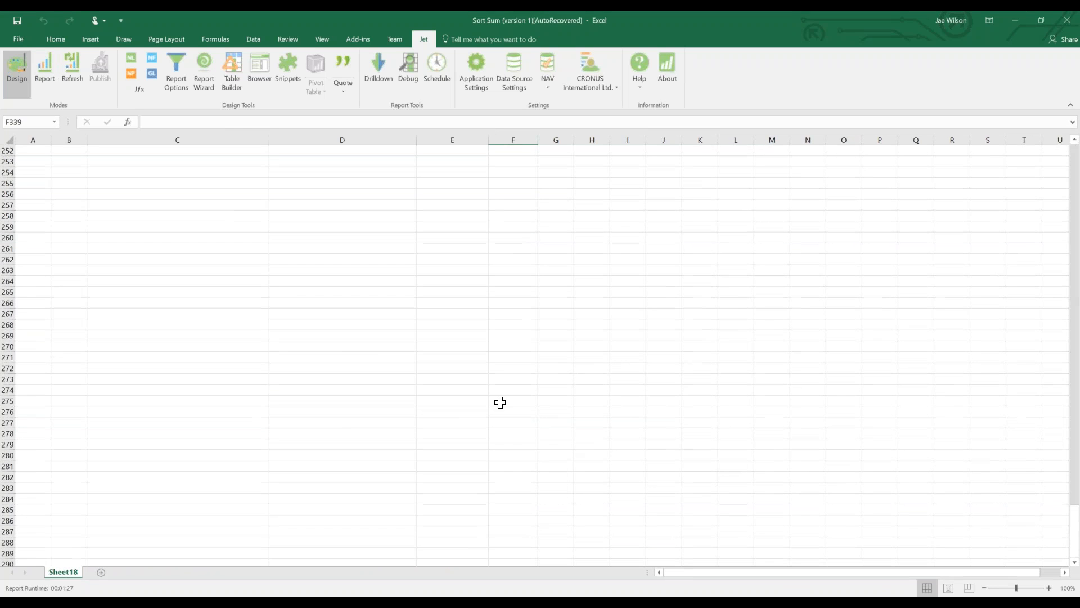
scroll(421, 401, up, 20)
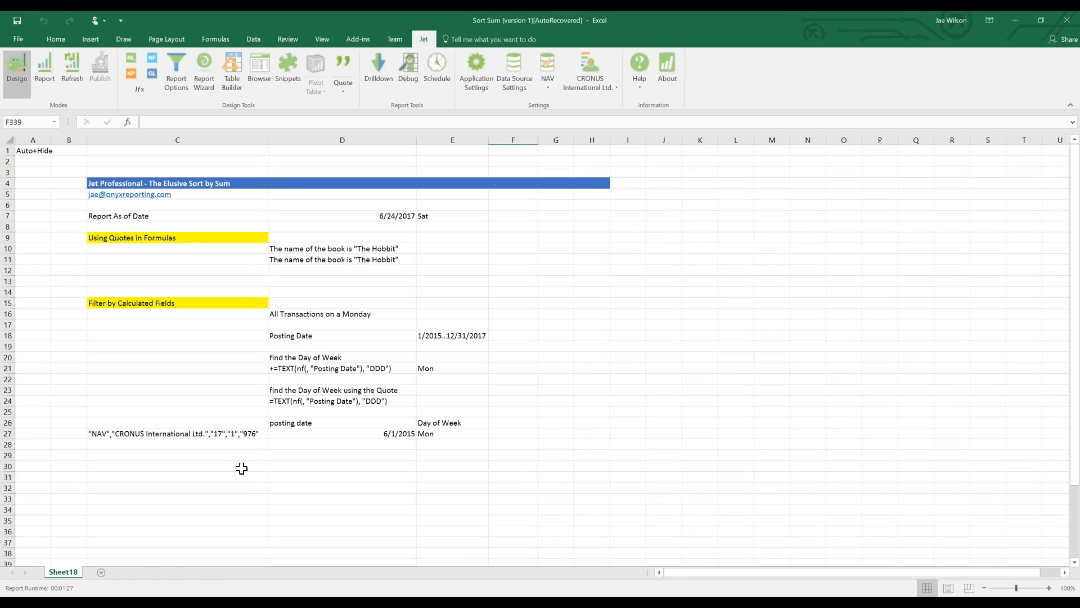
scroll(242, 468, down, 5)
click(429, 453)
click(432, 444)
text(>10)
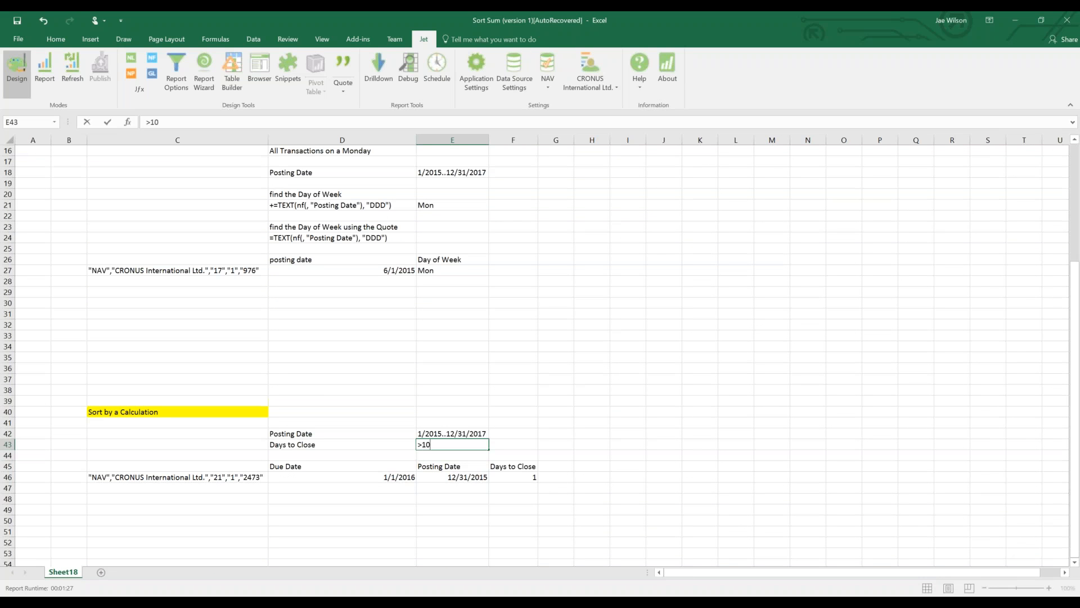
key(Return)
click(516, 468)
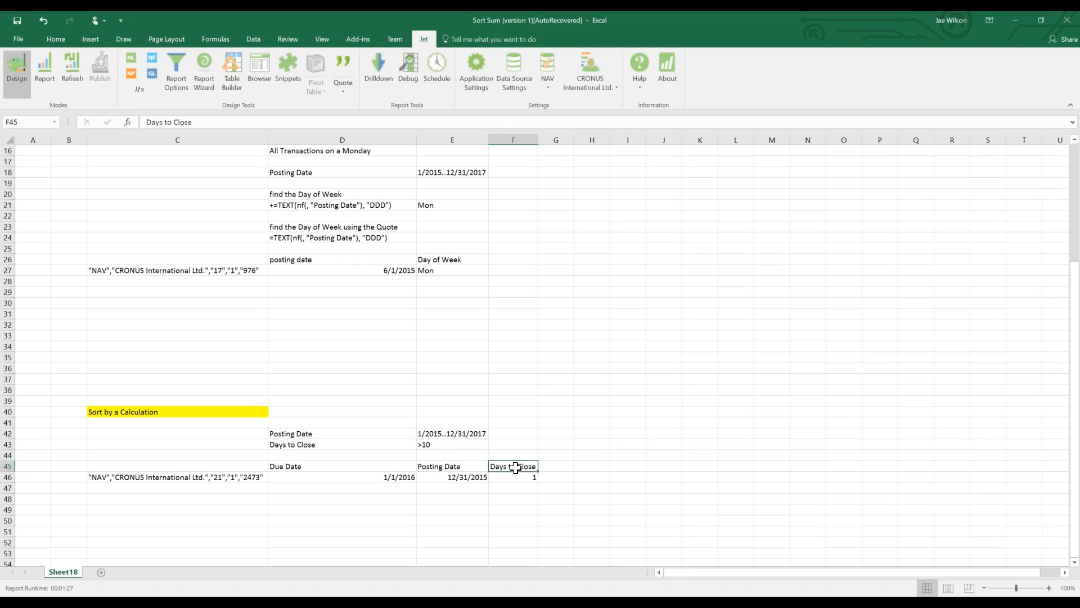
drag(515, 467, 181, 477)
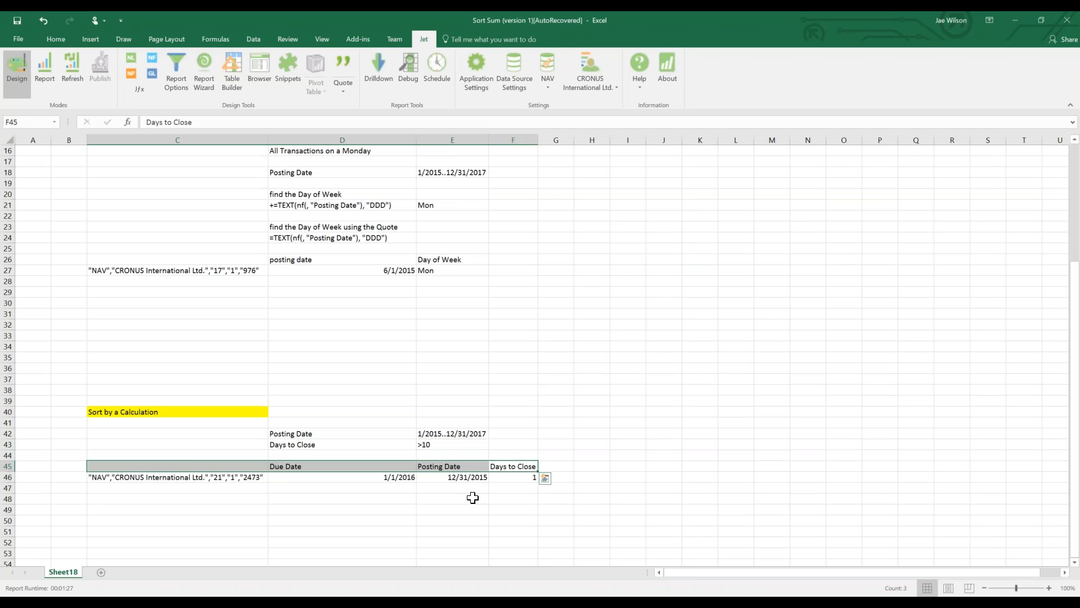
Drag the C45:F46 header and sample block down to rows 48–49 and copy F49's formula.
drag(529, 478, 234, 507)
click(513, 509)
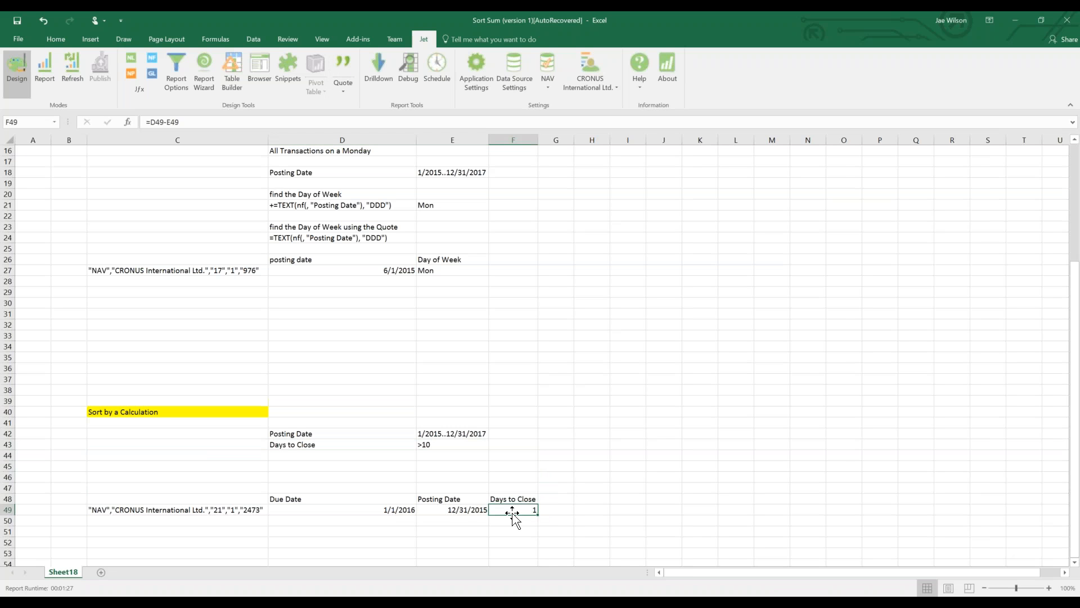
key(ctrl+c)
Paste into D44, quote it, and edit it to =nf(,"Due Date")-nf(,"Posting Date").
click(328, 456)
key(ctrl+v)
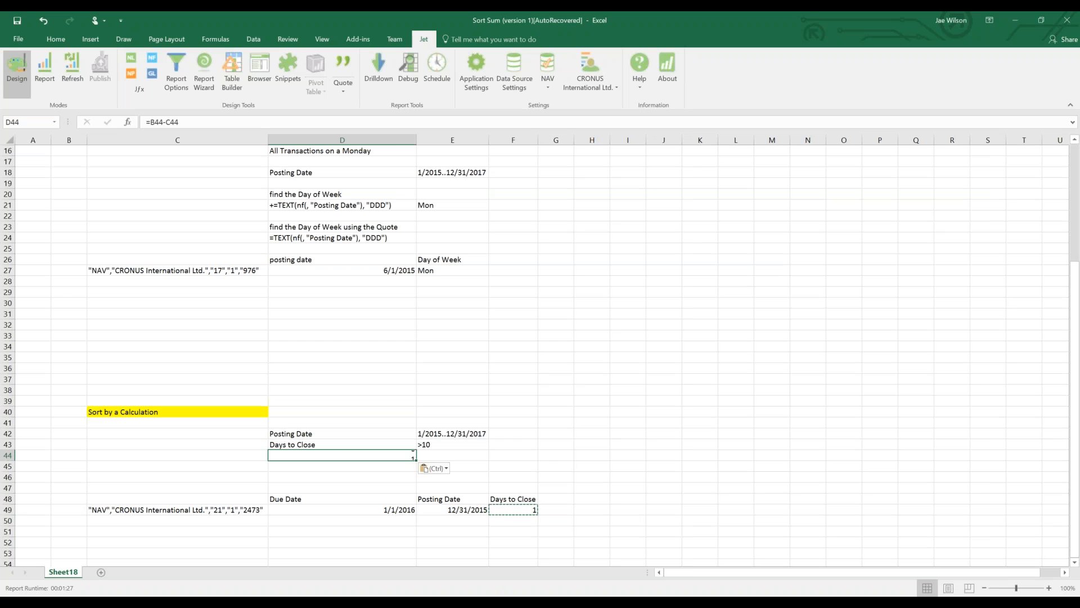
click(338, 58)
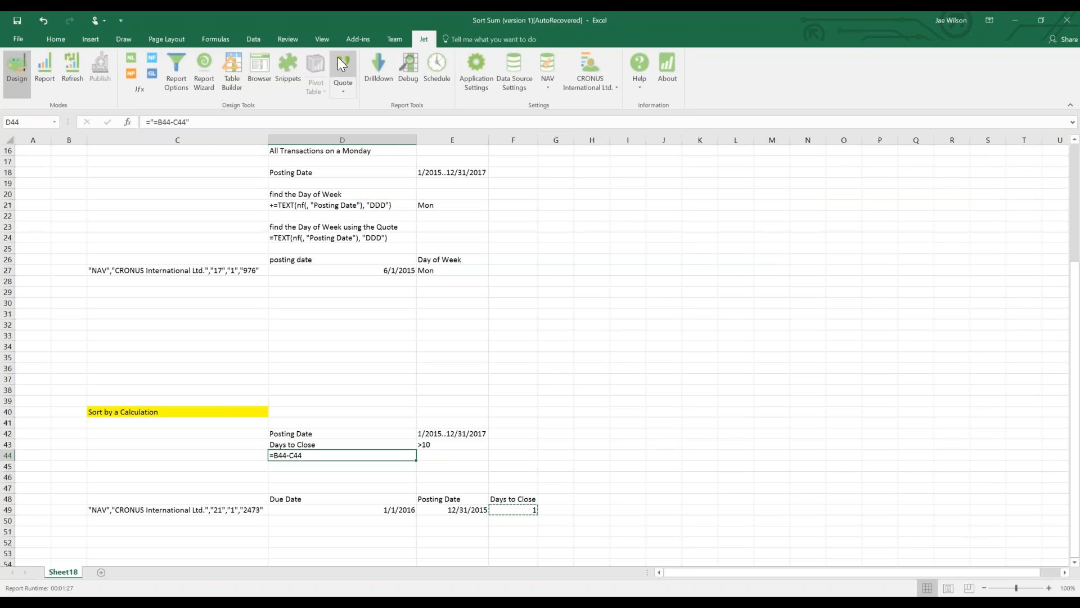
click(149, 122)
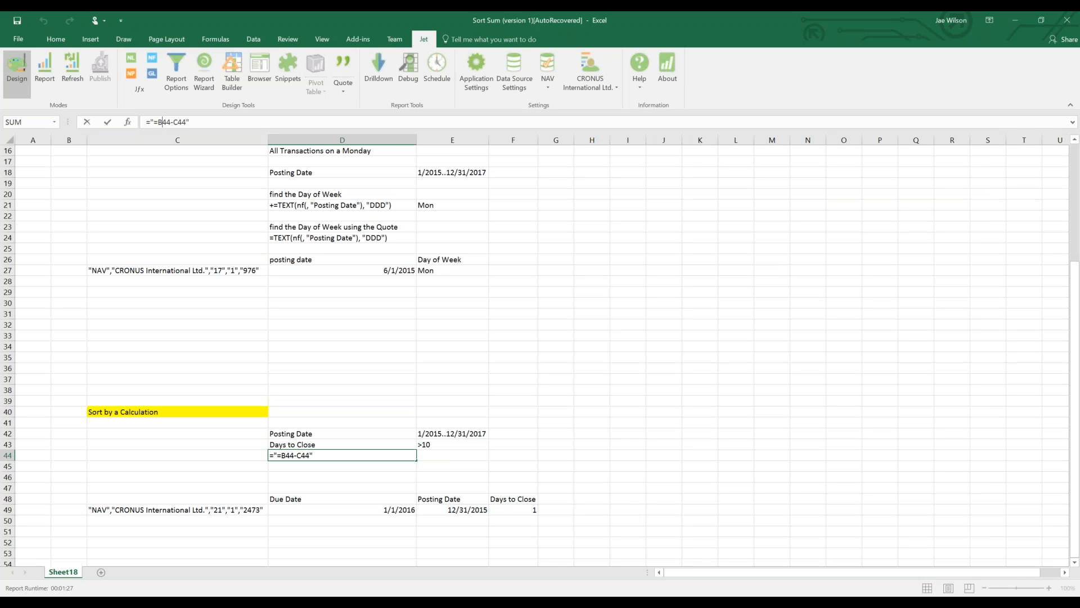
drag(178, 122, 186, 122)
text(nf()
text(,""Due D)
text(ate""))
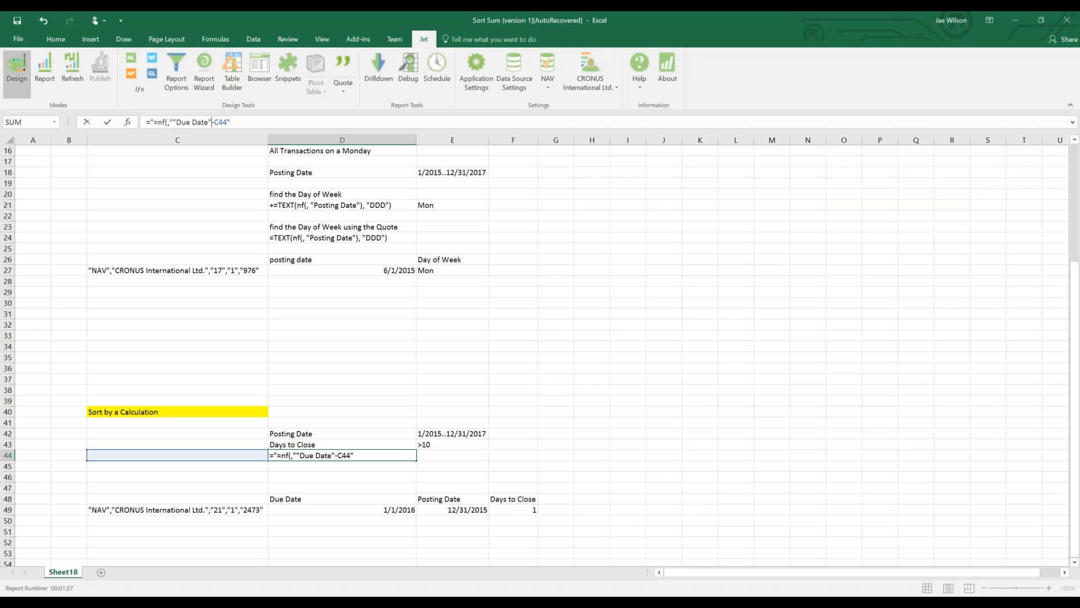
key(BackSpace)
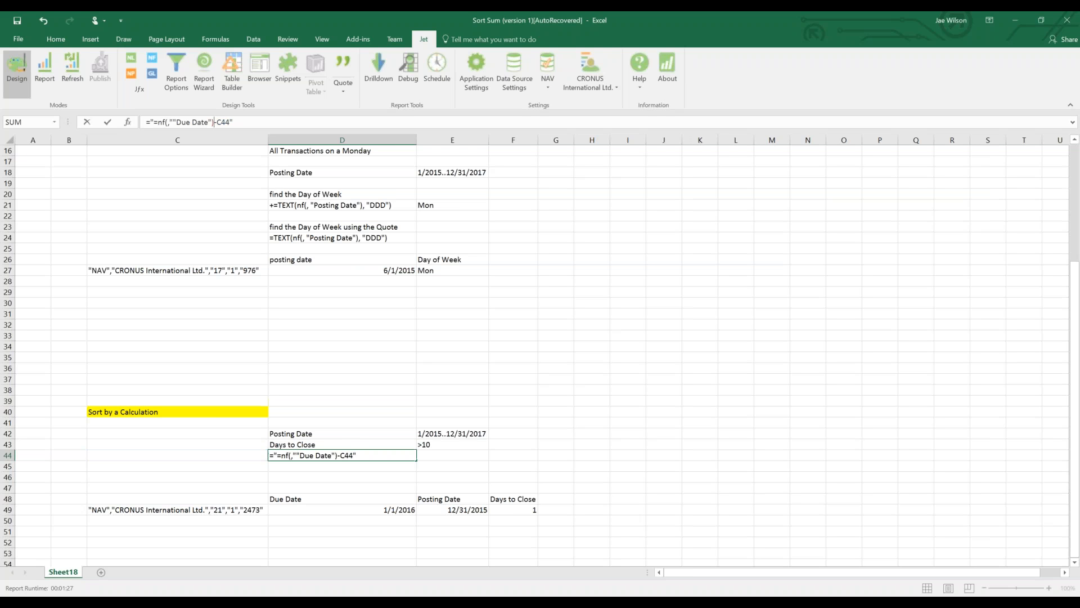
text()-nf(,""Posting Date"")
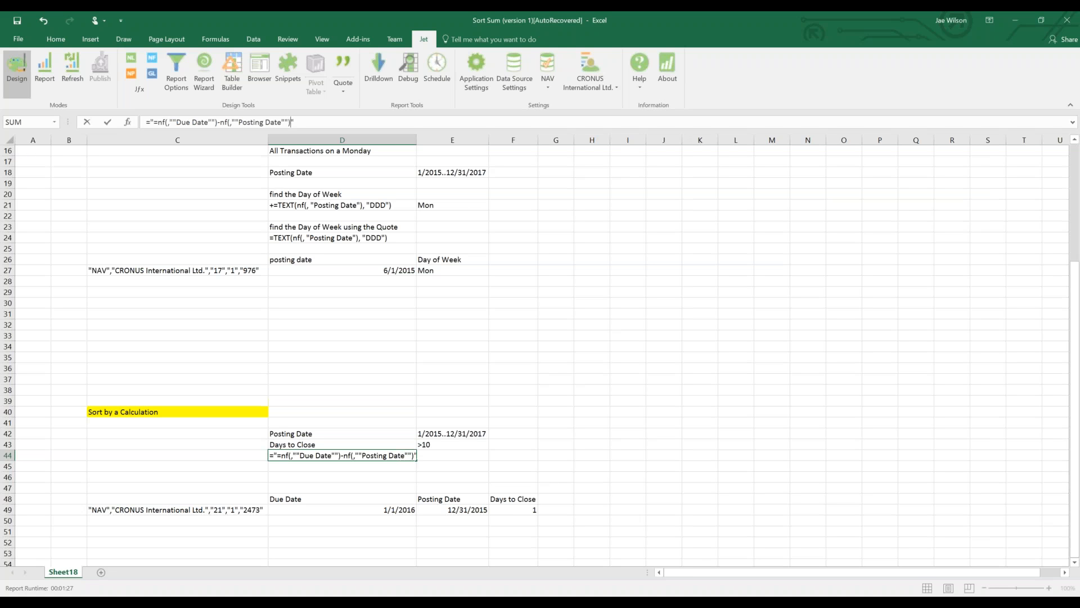
key(Return)
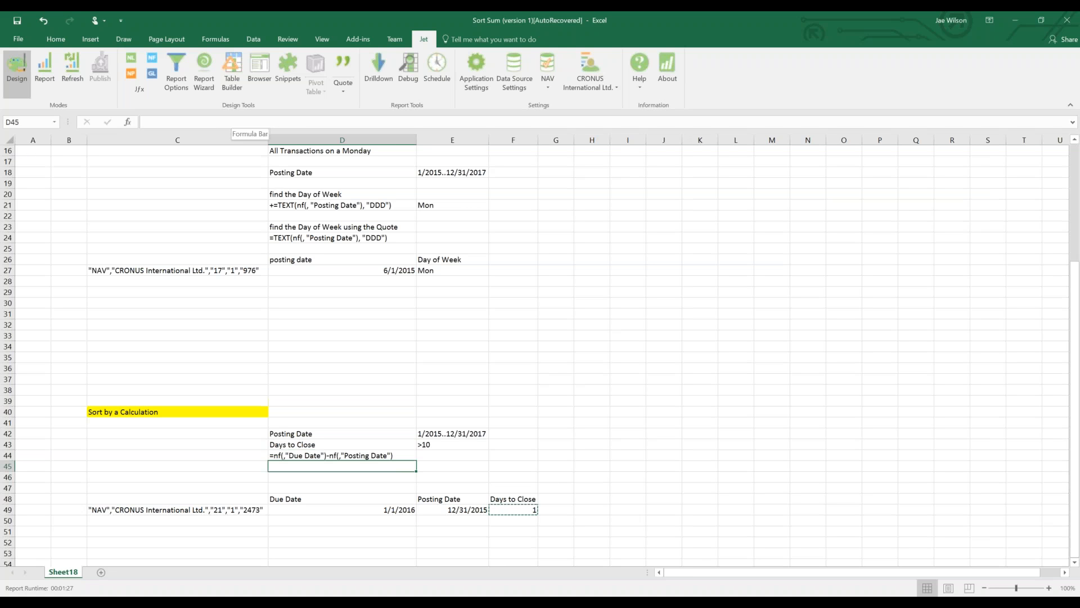
Move the >10 Days to Close filter down into E44.
click(342, 456)
drag(449, 445, 450, 464)
click(169, 509)
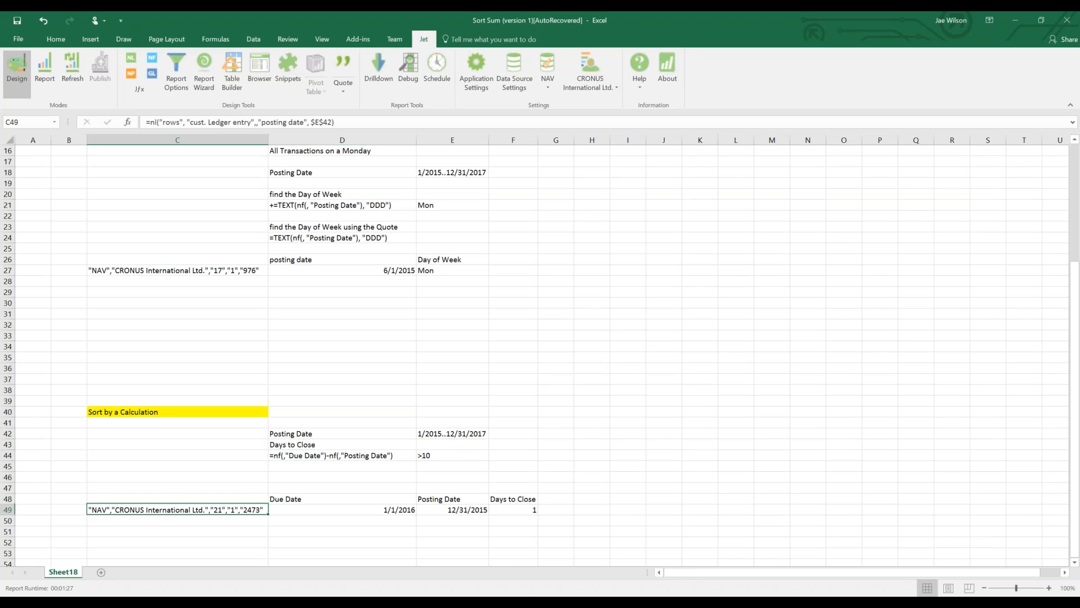
Add absolute references $D$44 and $E$44 to C49's ledger formula and run the report.
click(316, 118)
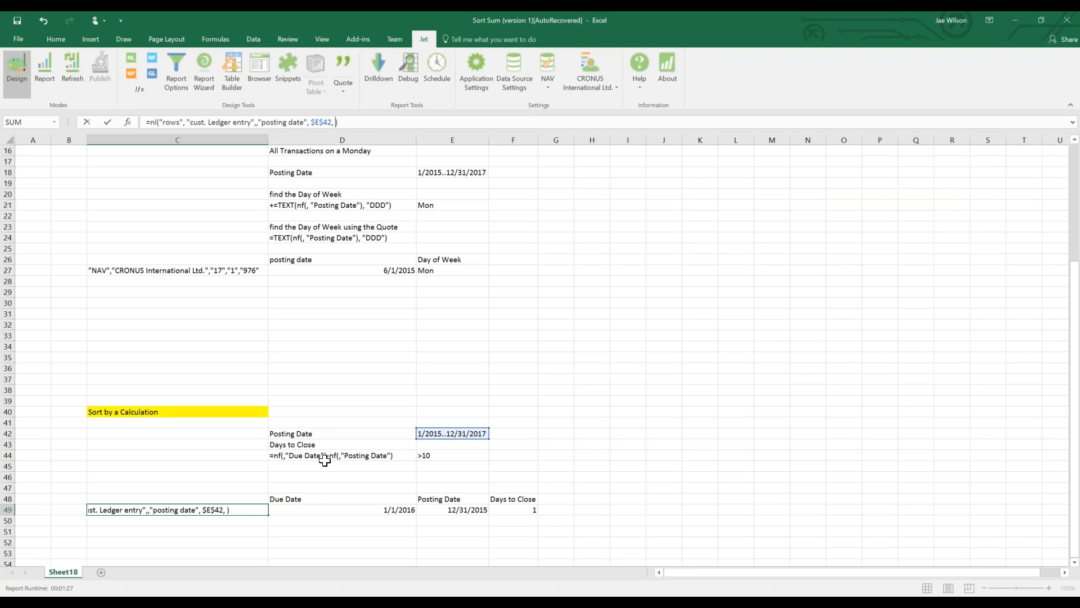
click(326, 457)
key(F4)
text(,)
click(481, 454)
key(F4)
key(Return)
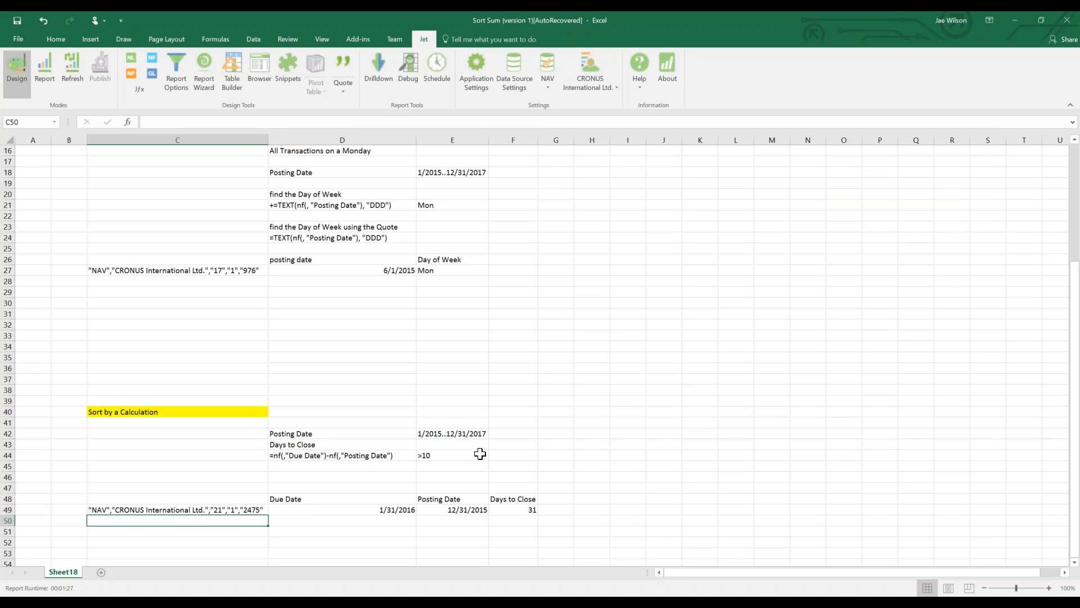
click(48, 65)
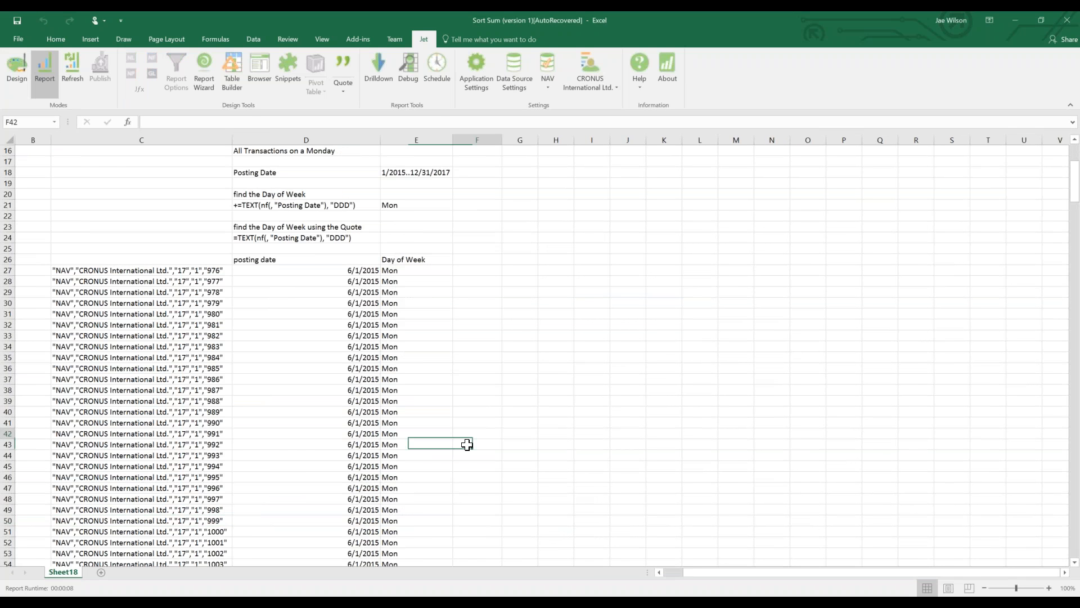
Select runs of Days to Close results, finding values under 10, then switch back to Design.
scroll(467, 445, down, 9)
scroll(457, 461, down, 20)
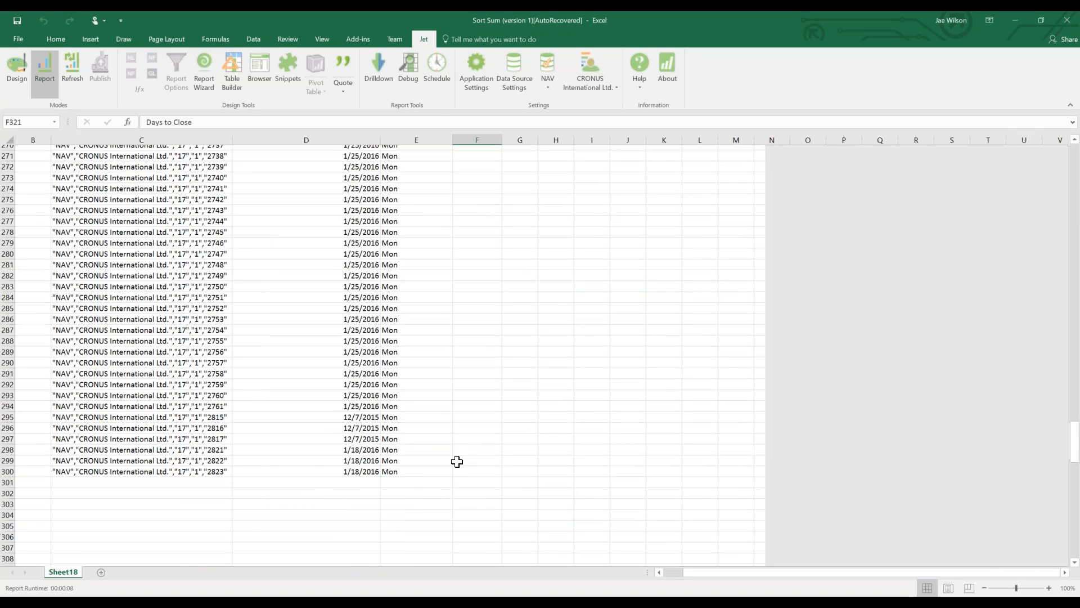
drag(478, 411, 472, 539)
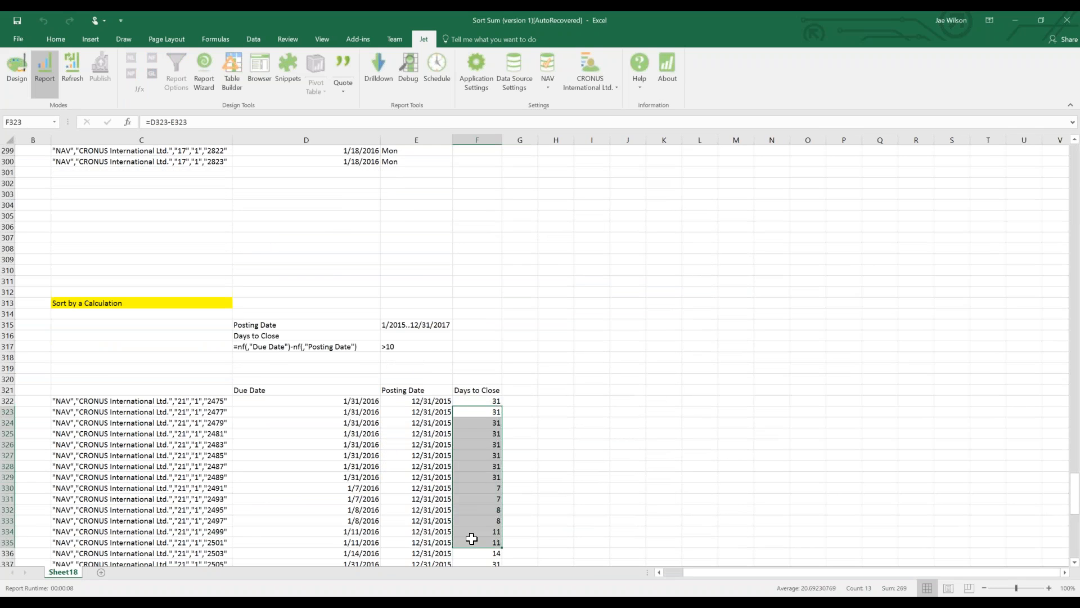
scroll(473, 450, down, 3)
drag(477, 390, 462, 531)
scroll(463, 495, down, 5)
drag(466, 444, 470, 553)
drag(471, 489, 475, 520)
click(467, 553)
scroll(475, 506, down, 3)
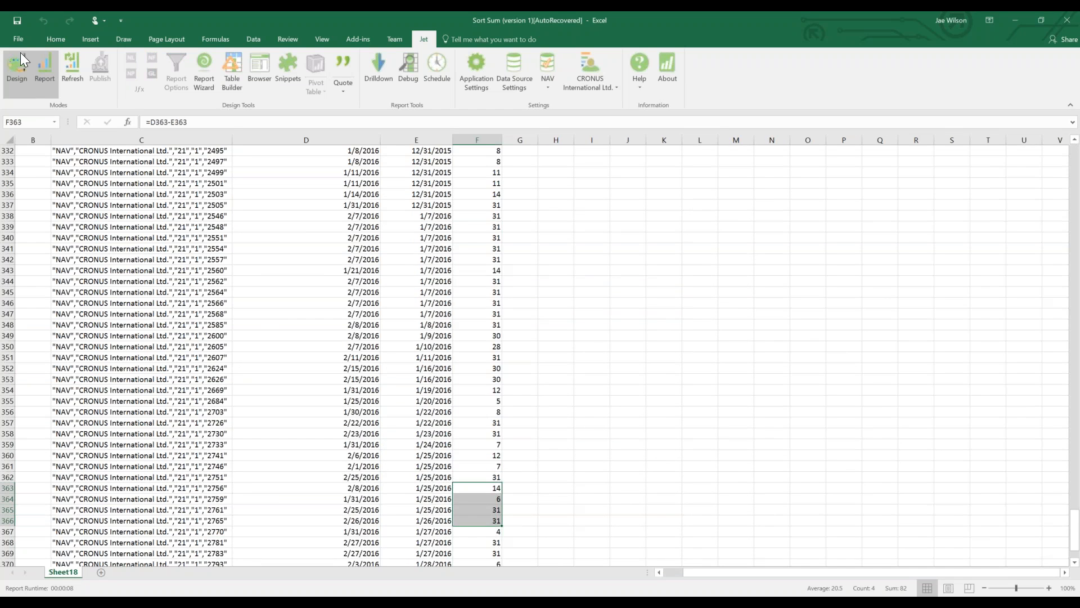
click(17, 73)
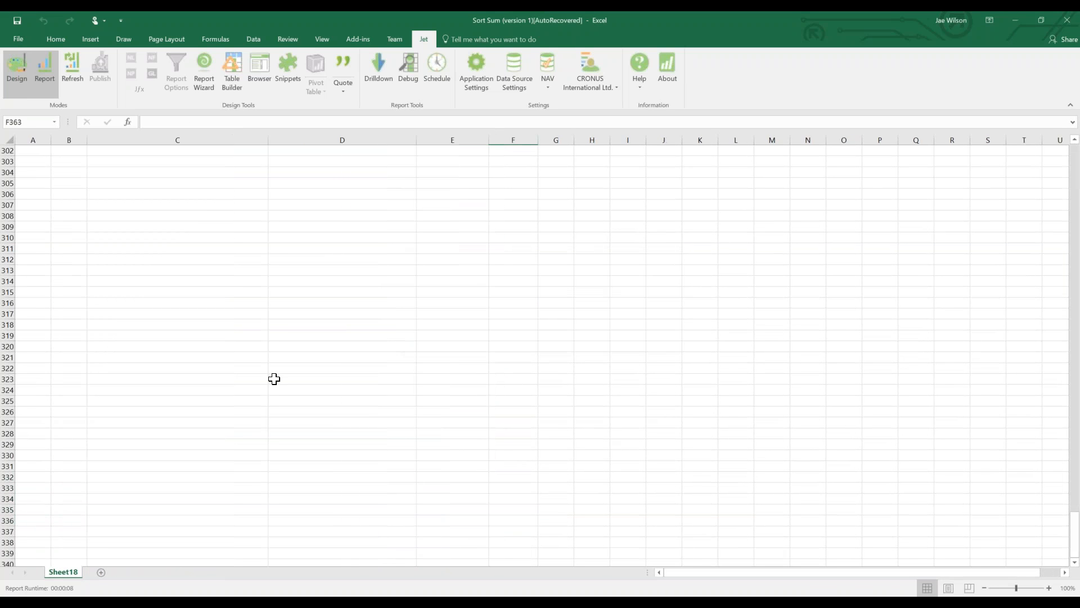
Inspect C49's ledger-entry formula and its referenced criteria cells without changing it.
click(291, 365)
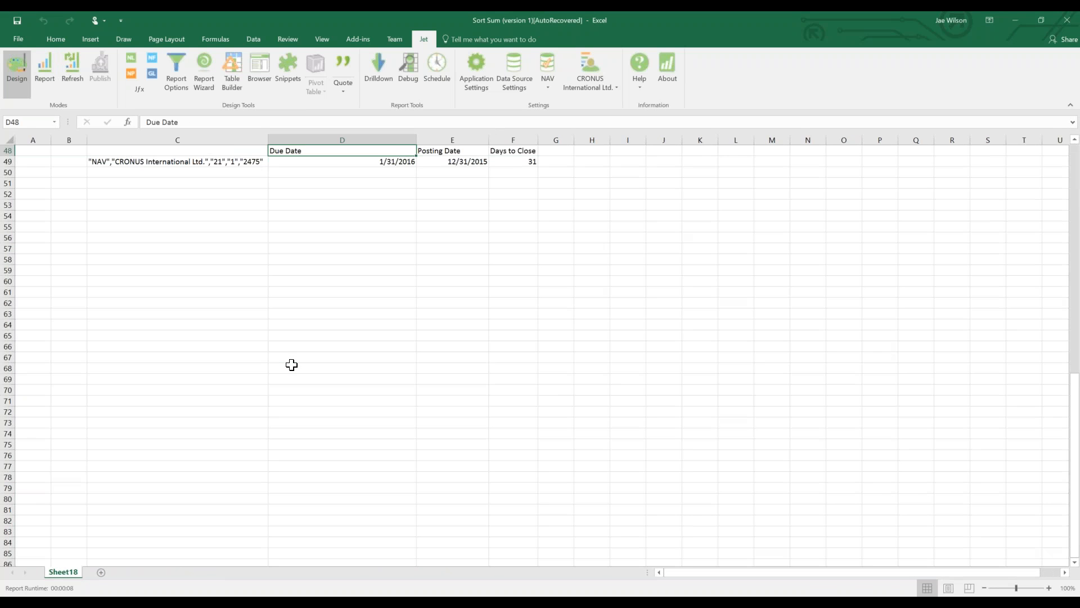
key(Up)
key(Up)
key(Up)
key(Up)
key(Up)
key(Up)
key(Up)
key(Up)
key(Up)
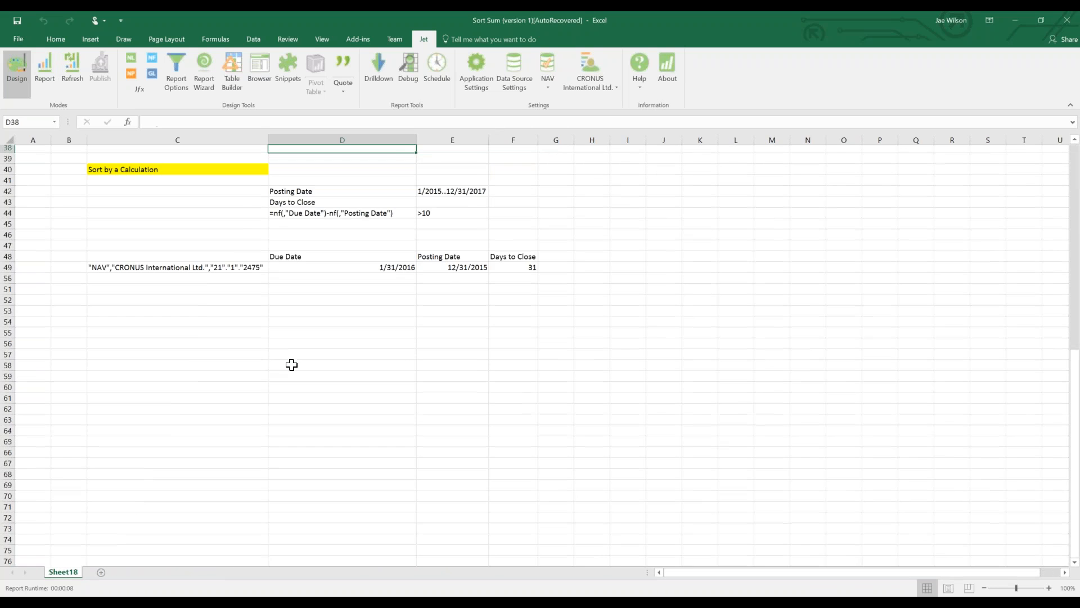
key(Down)
key(Down)
key(Down)
key(Down)
key(Down)
key(Down)
key(Down)
key(Right)
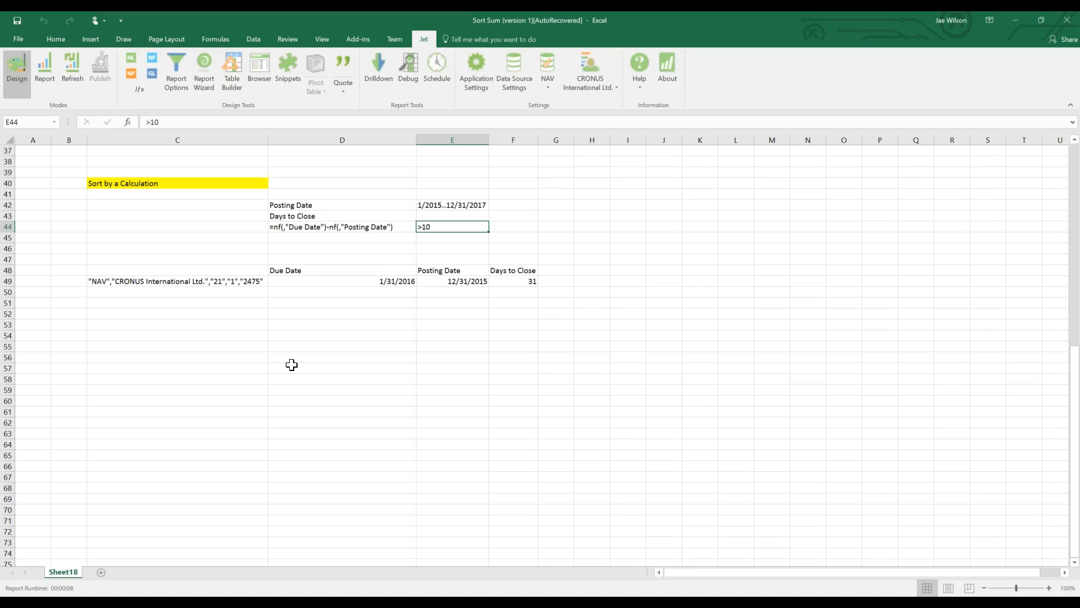
click(253, 281)
key(F2)
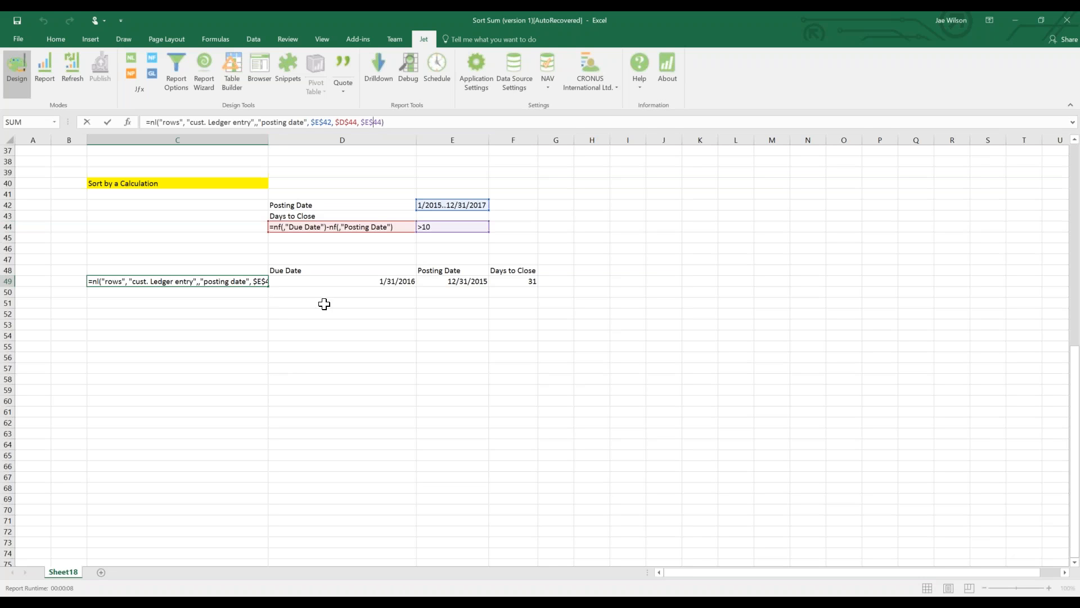
key(ctrl+Return)
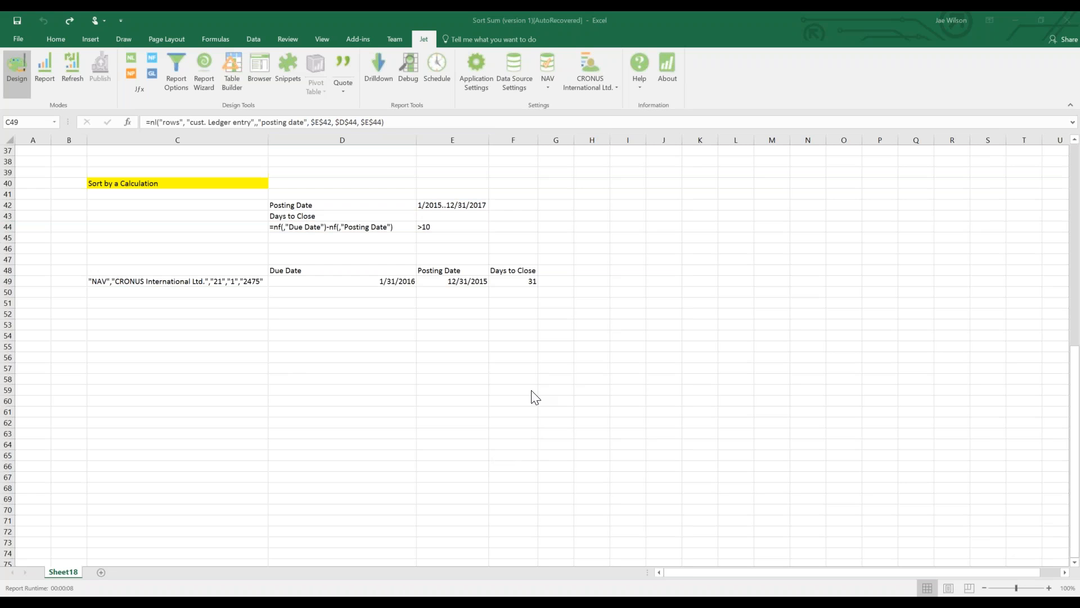
click(133, 281)
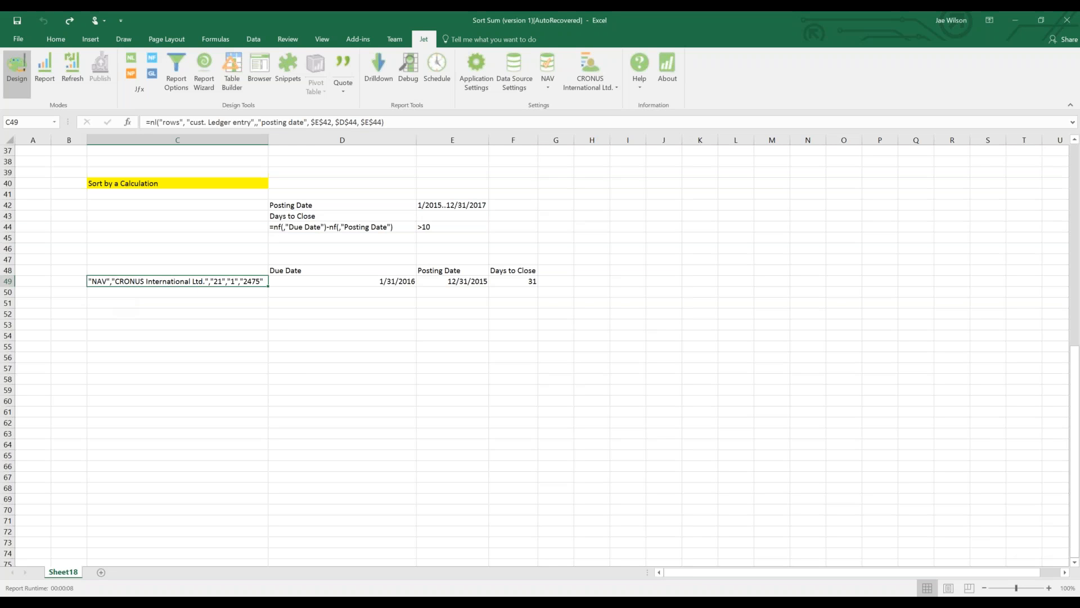
double_click(133, 281)
key(Escape)
Change E44's criterion to NUMBER&>10 and rerun the Jet report.
click(430, 227)
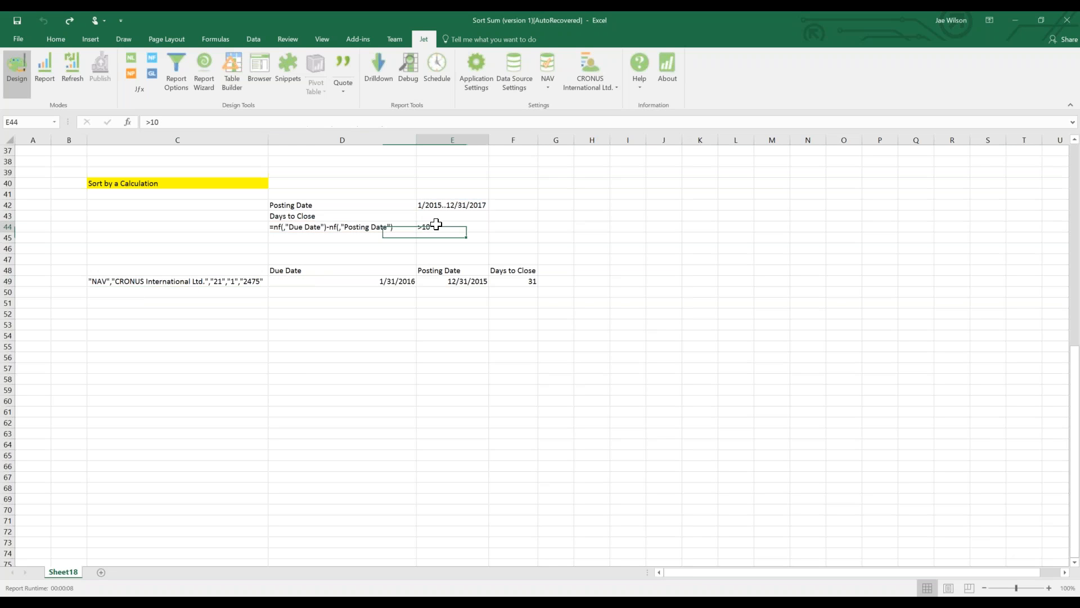
click(147, 122)
text(NUMBER&)
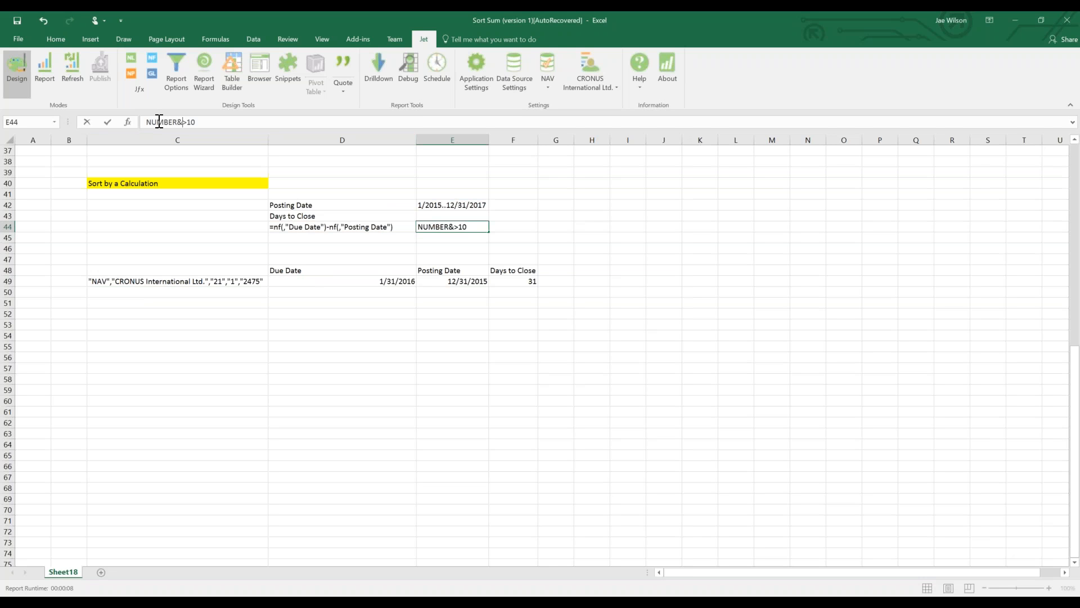
key(Return)
click(429, 226)
click(48, 79)
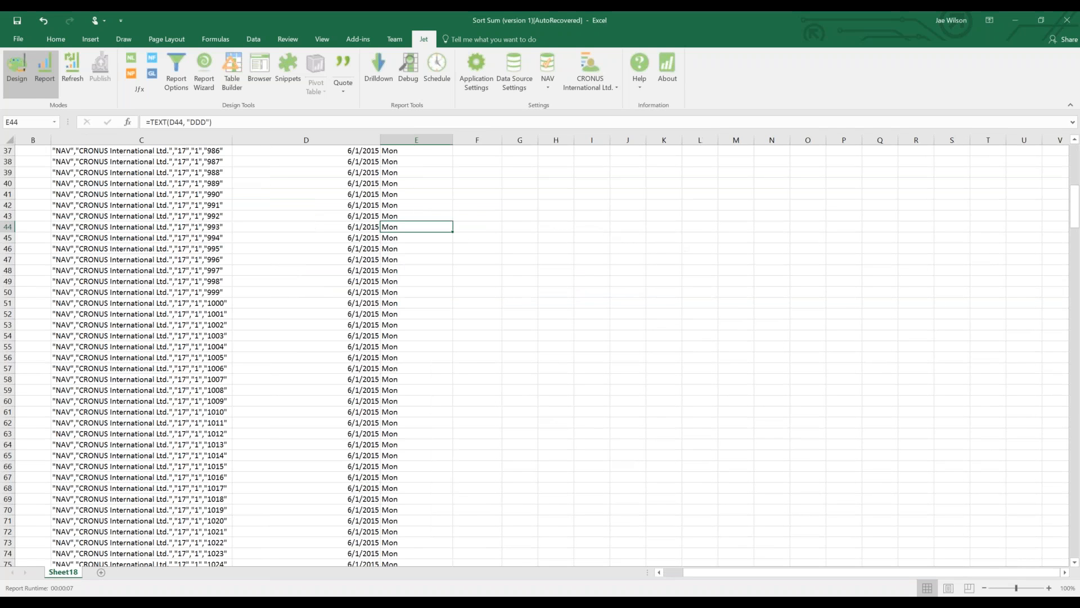
Scroll through the generated list to check every Days to Close value is above 10.
key(ctrl+Down)
scroll(422, 420, down, 9)
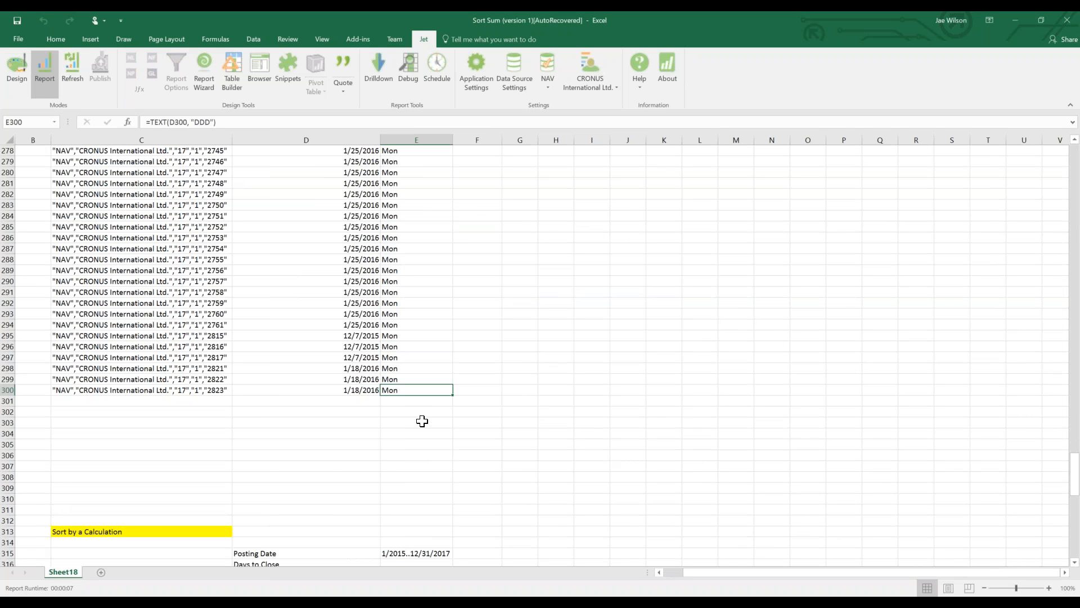
scroll(384, 425, down, 6)
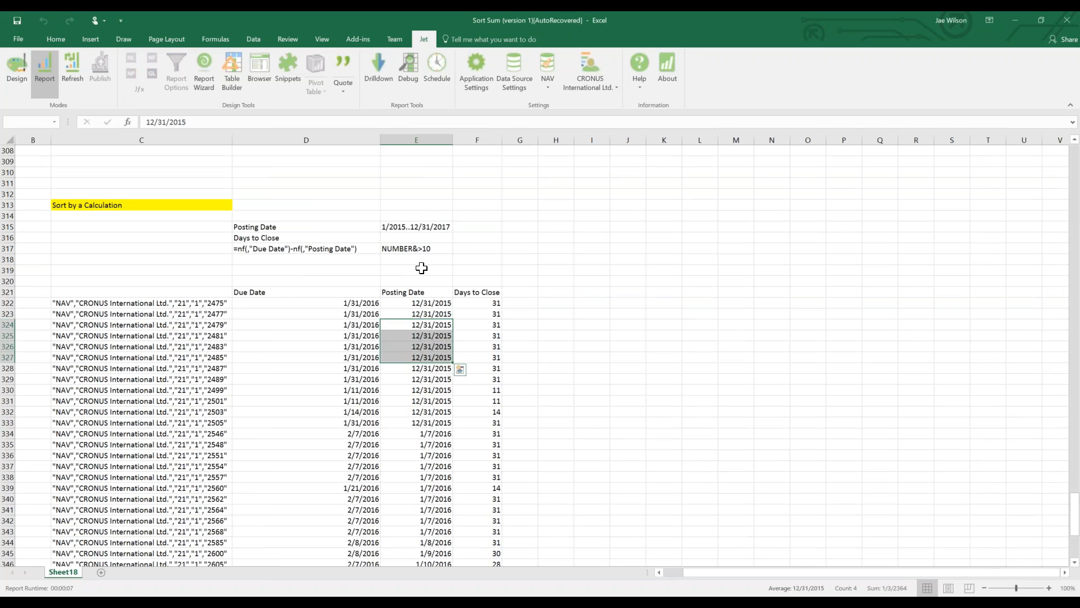
click(416, 248)
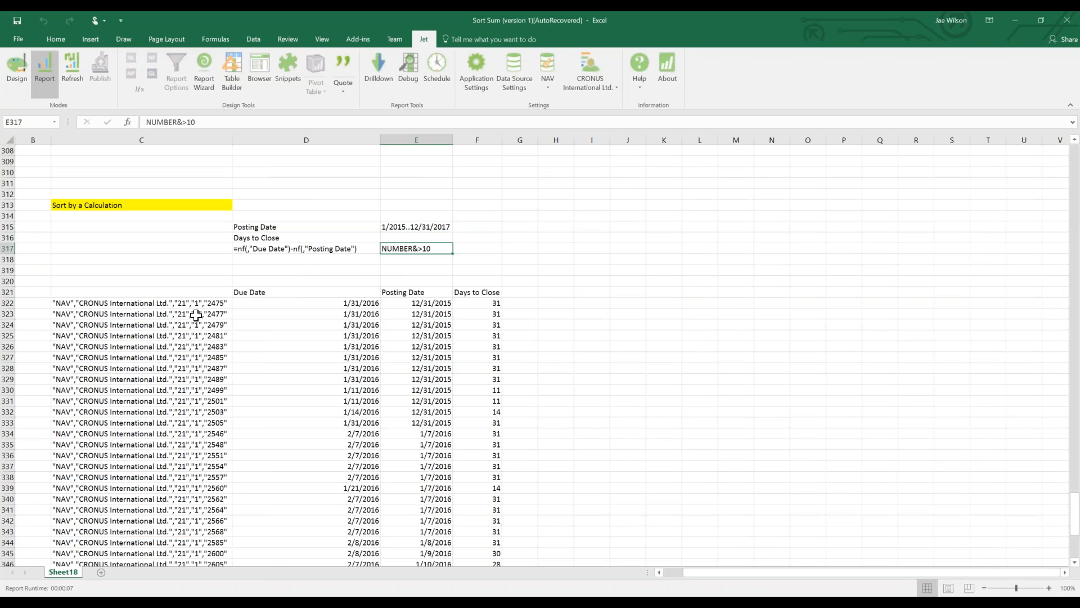
drag(416, 378, 428, 477)
scroll(427, 477, down, 2)
drag(520, 357, 492, 470)
scroll(492, 470, down, 7)
drag(490, 224, 491, 466)
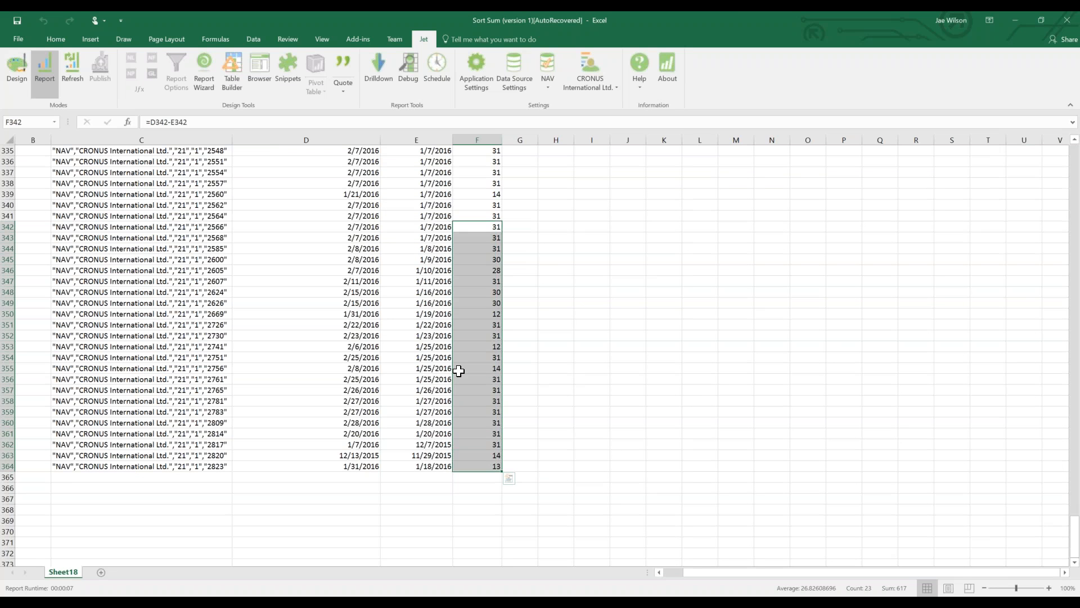
scroll(459, 370, up, 10)
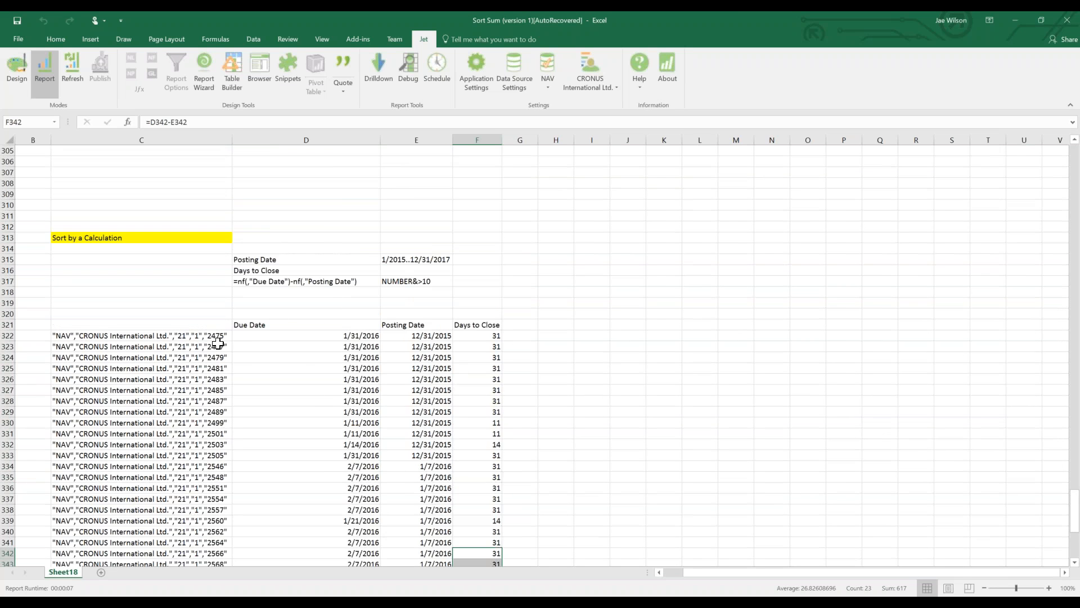
Inspect the Days to Close formula in D317 and the criterion in E317, then return to design mode.
click(304, 283)
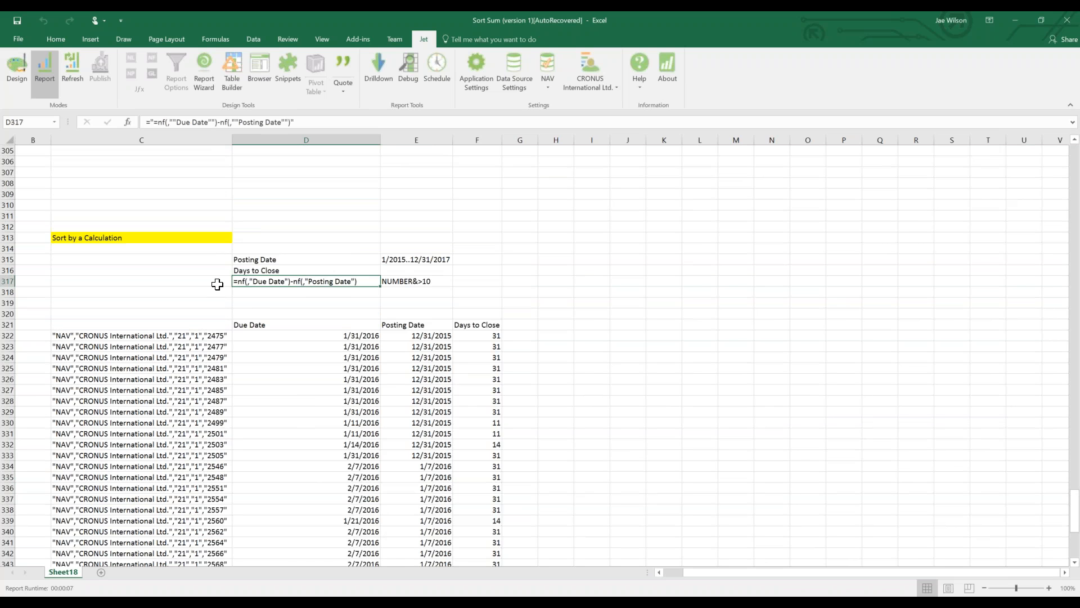
click(429, 283)
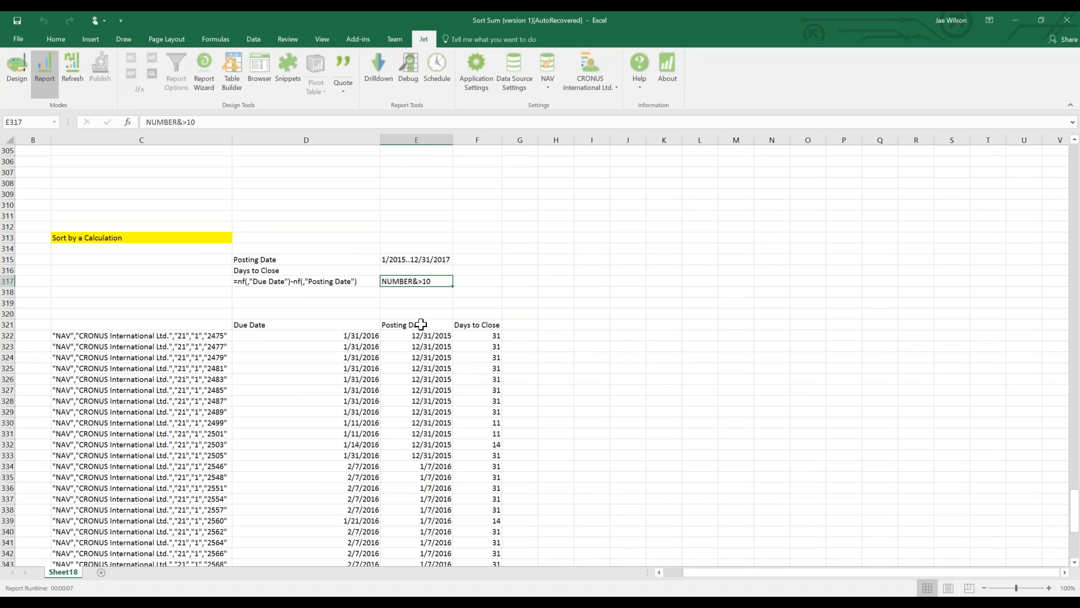
click(17, 71)
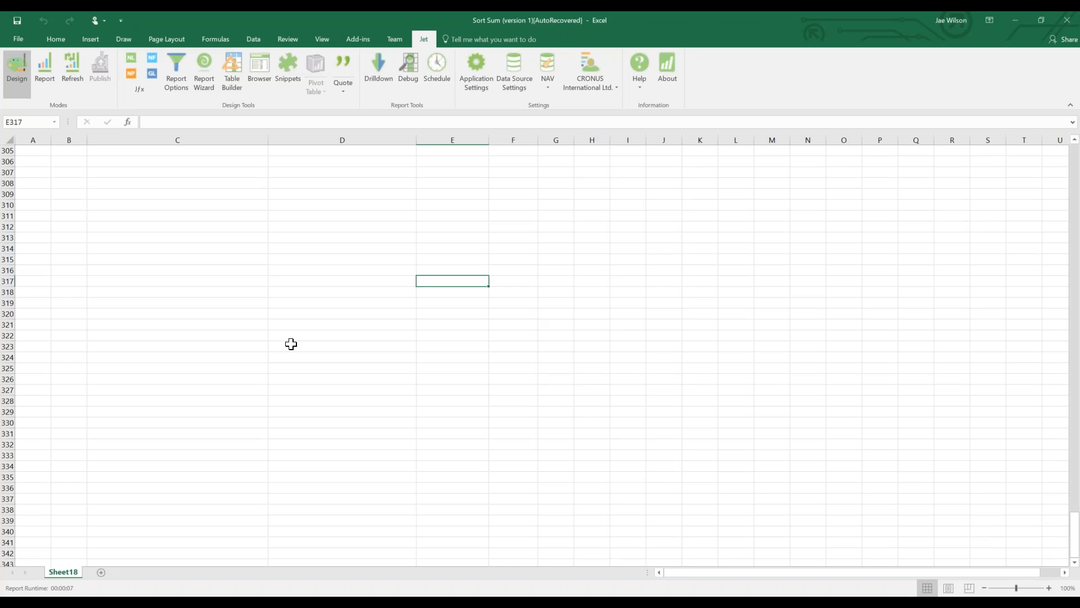
Set the criterion cell E44 back to plain >10.
scroll(291, 343, up, 20)
key(ctrl+Up)
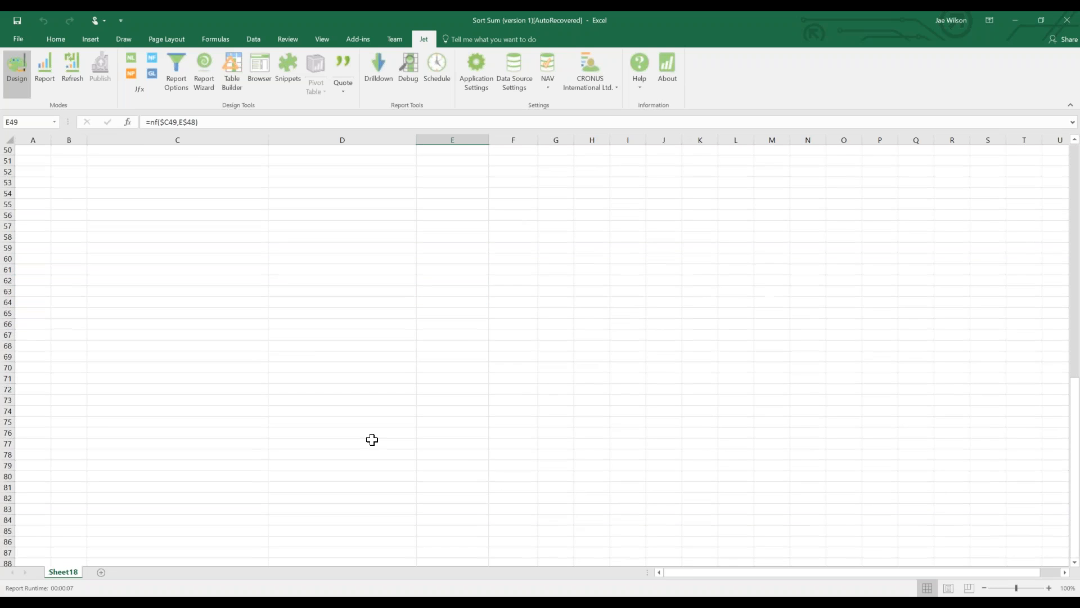
scroll(258, 315, up, 1)
click(430, 294)
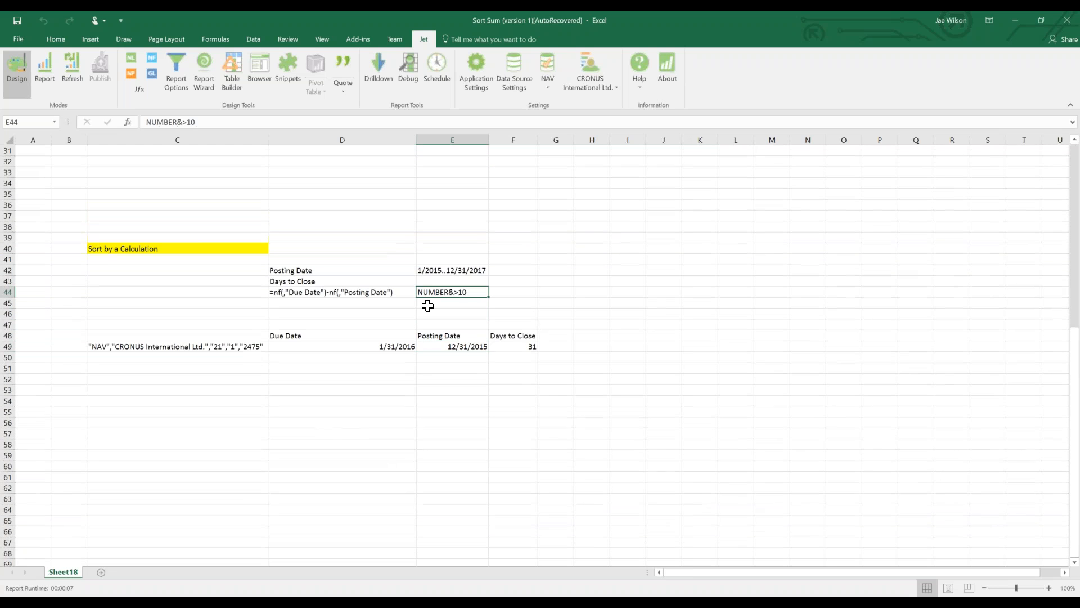
text(>10)
key(Return)
Make C49's filter argument "NUMBER&" &$E$44 and rerun the Jet report.
click(210, 344)
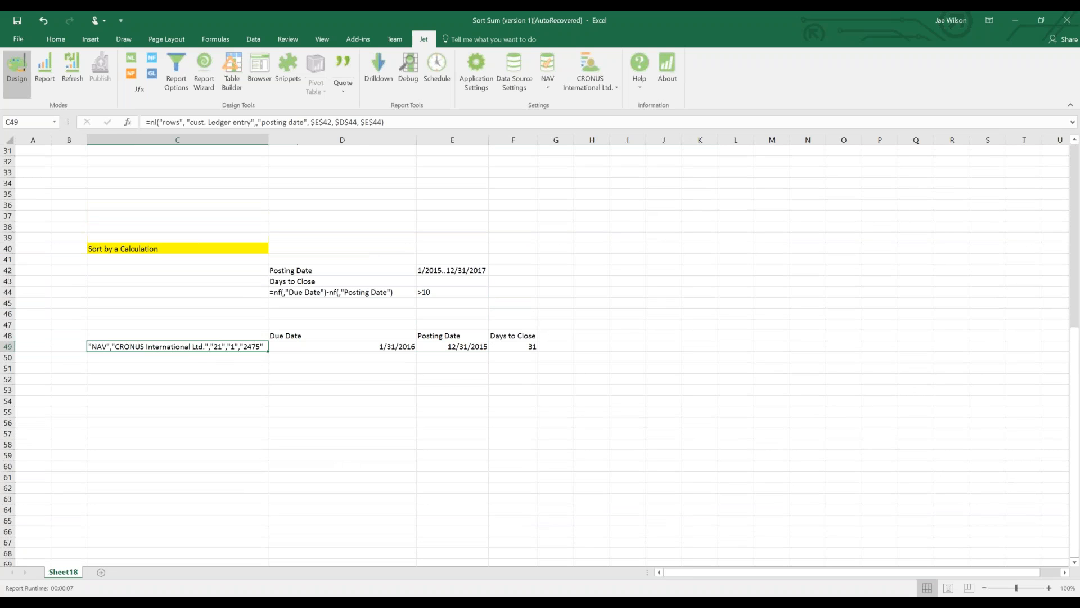
click(362, 122)
text("NUM)
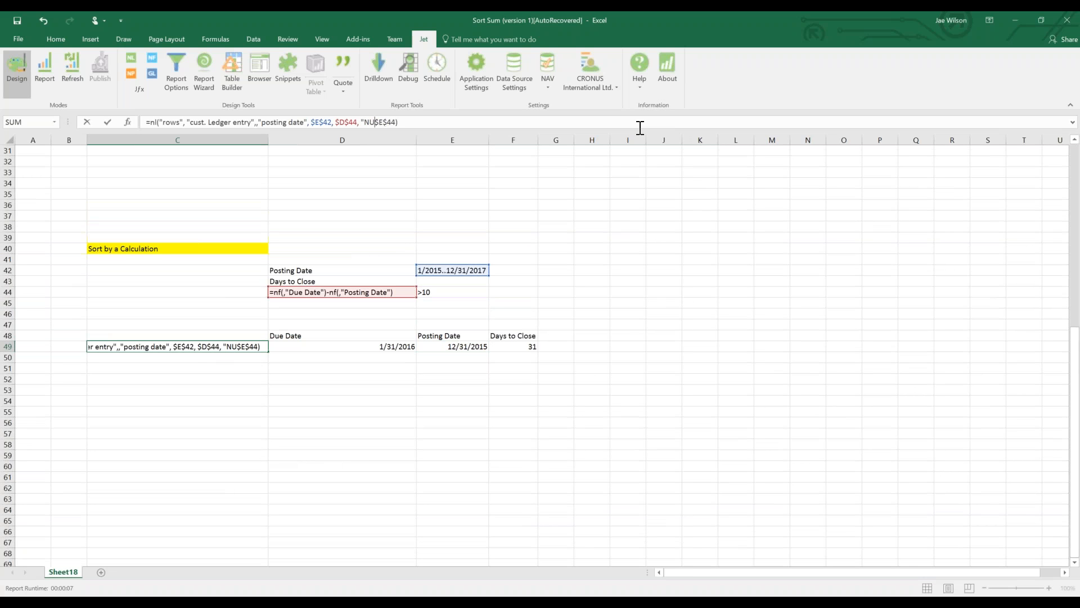
text(BER&" &)
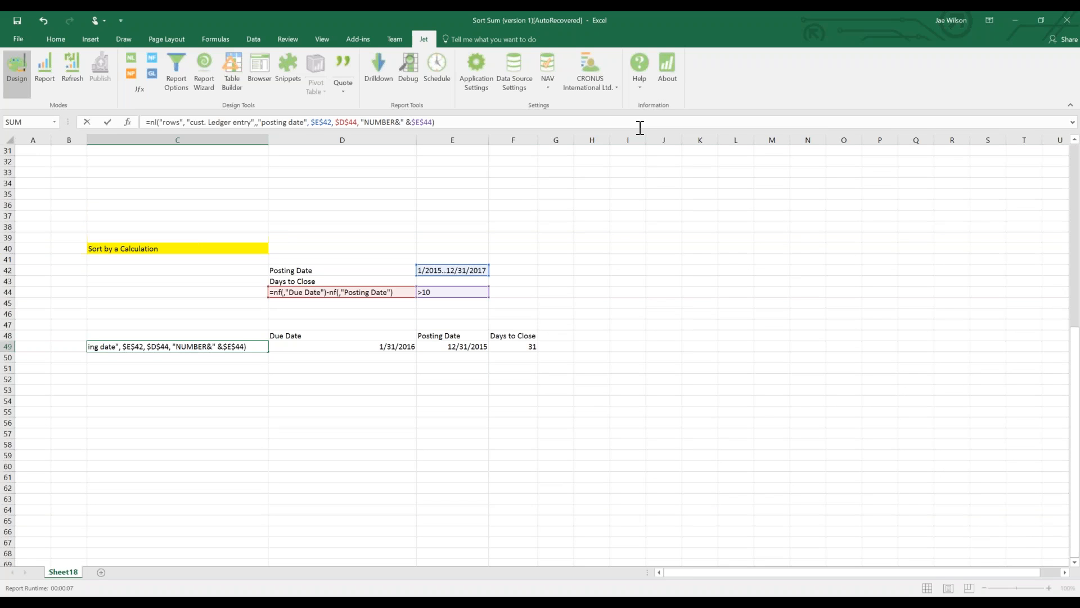
key(Return)
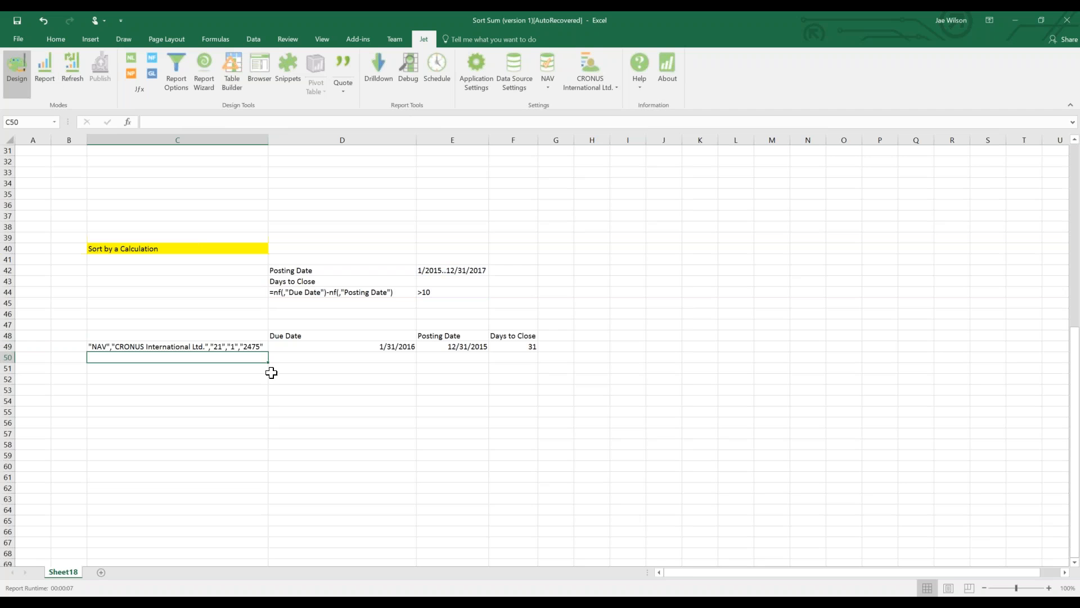
click(45, 74)
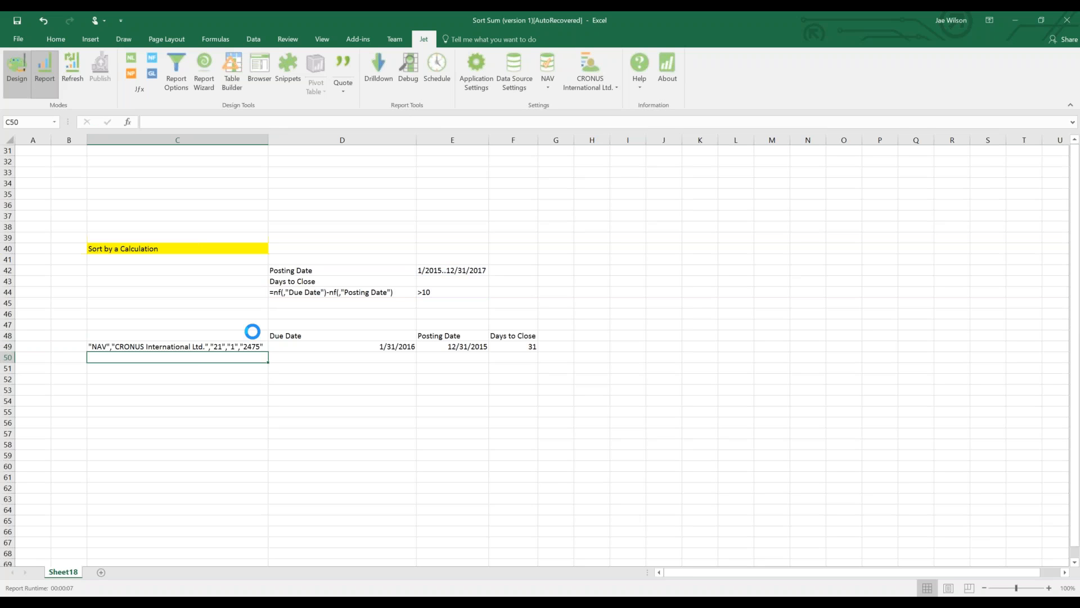
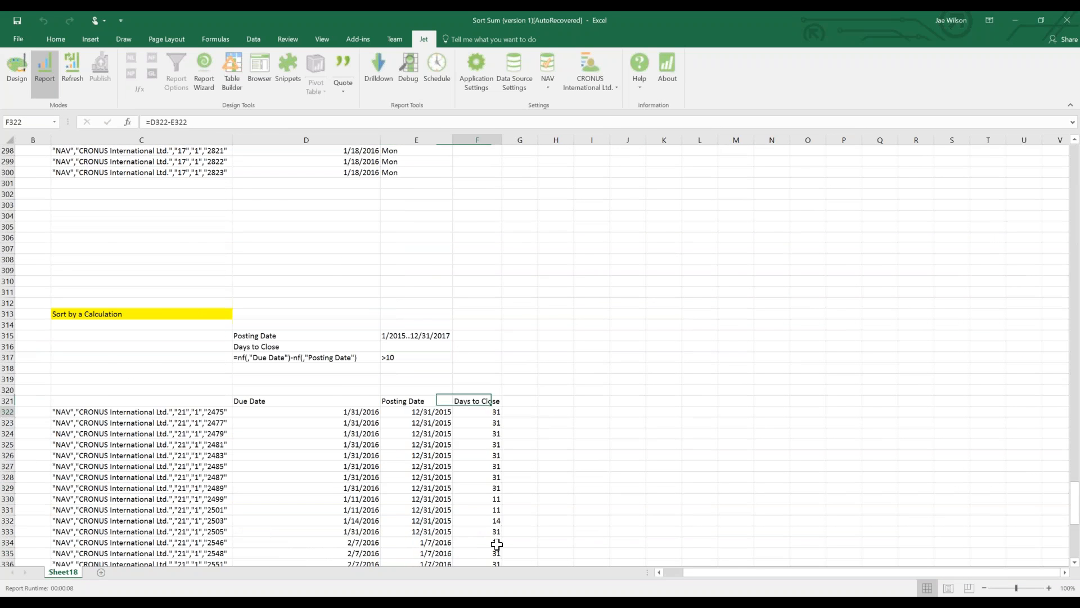
Check the Days to Close and due date results, then switch the Jet report back to Design mode.
shift+click(497, 544)
scroll(506, 545, down, 11)
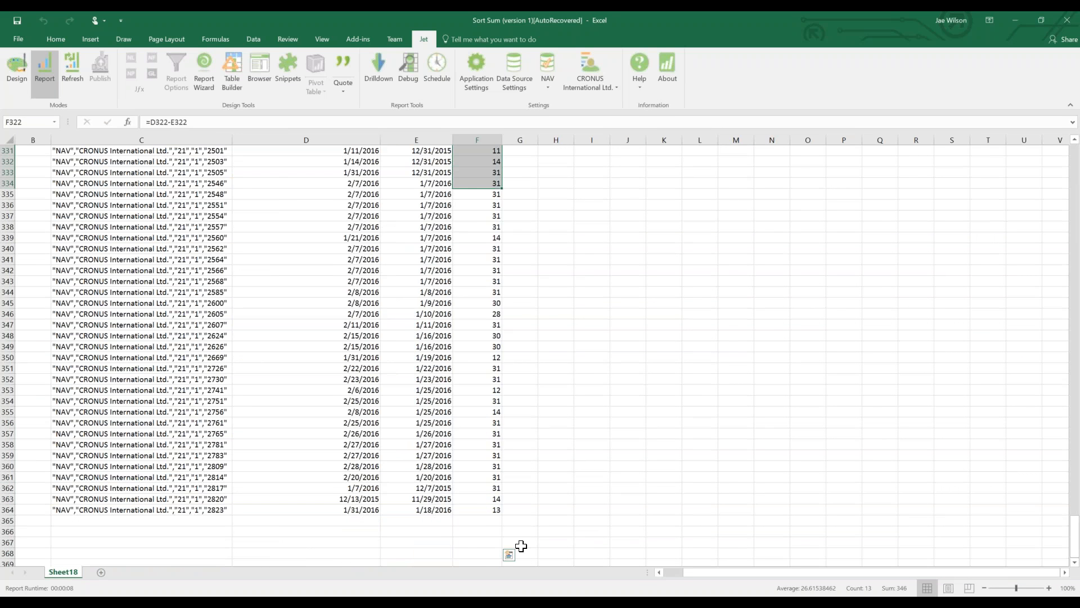
scroll(521, 546, up, 6)
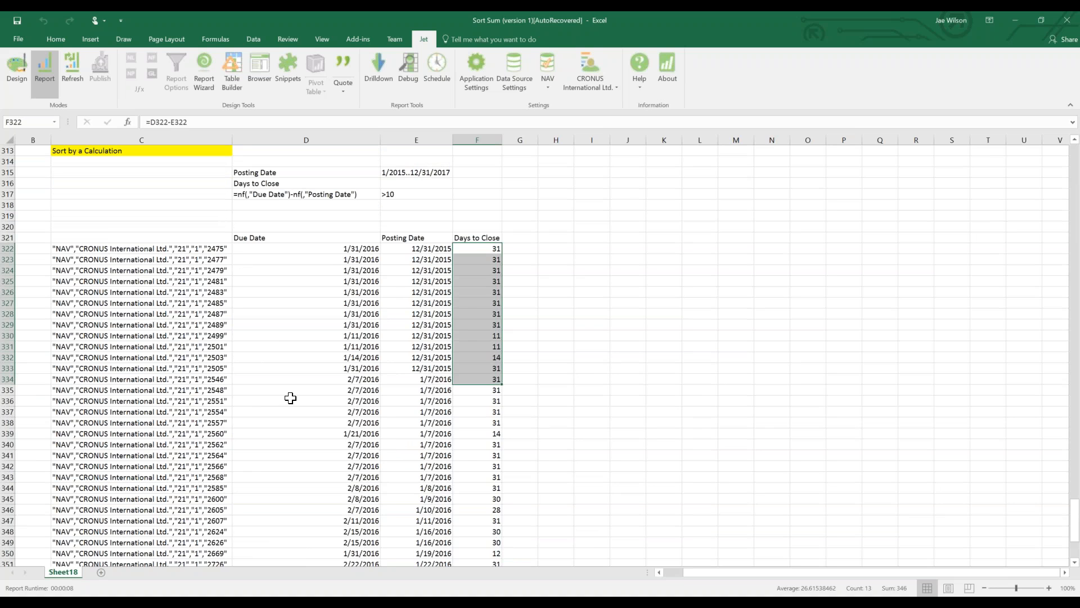
click(290, 398)
scroll(298, 383, up, 20)
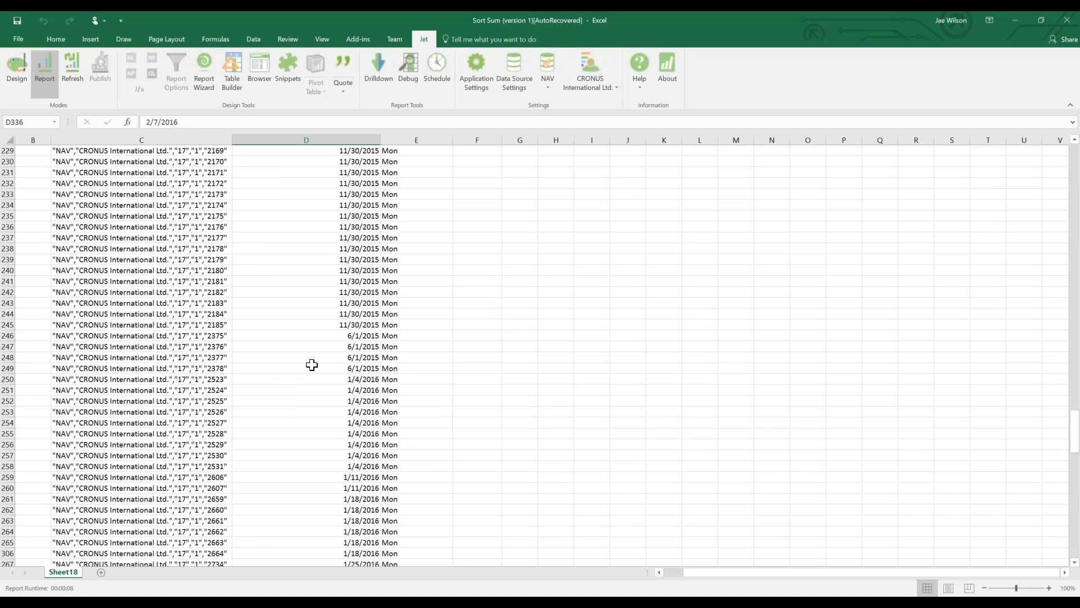
scroll(321, 337, up, 20)
scroll(332, 298, up, 20)
click(10, 82)
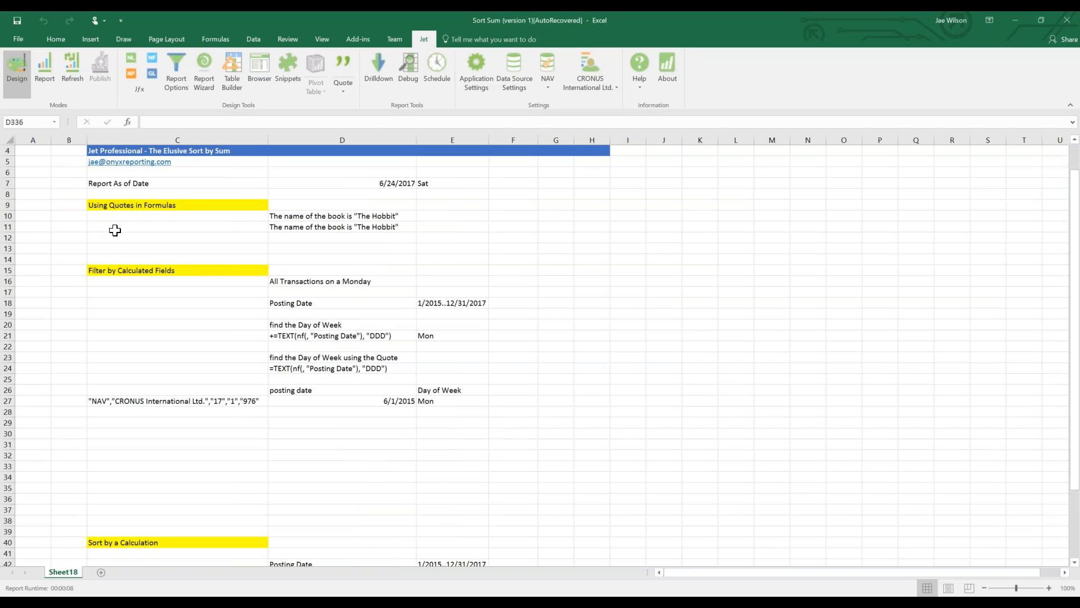
Look over the references in C49's row formula without changing it.
scroll(241, 475, down, 4)
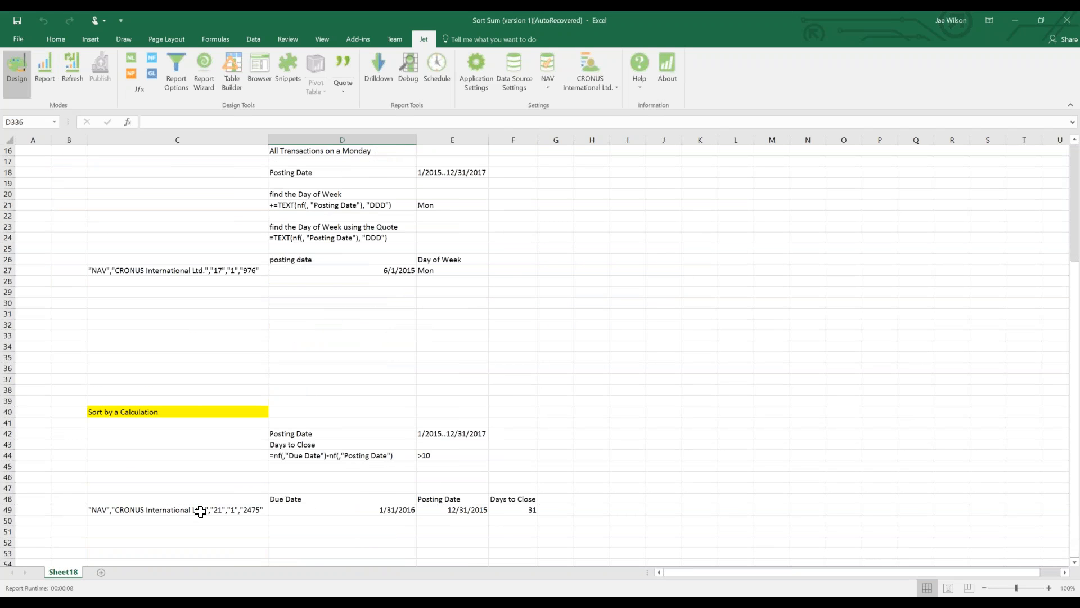
click(200, 511)
key(Down)
key(F2)
key(Escape)
Prefix D44's Days to Close formula with a minus for a descending sort, and rerun the report.
click(276, 455)
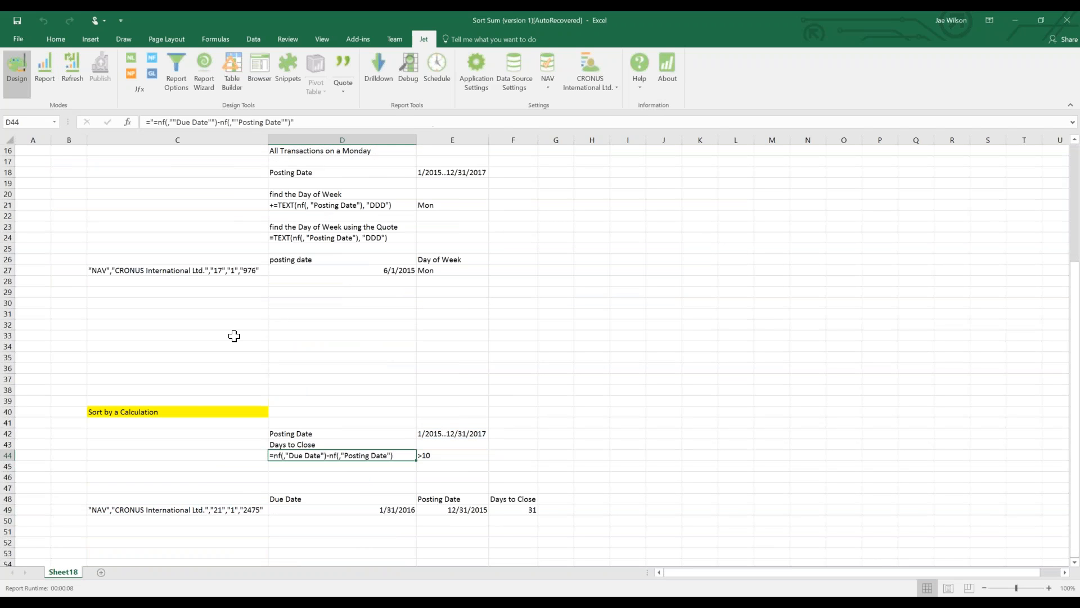
click(154, 122)
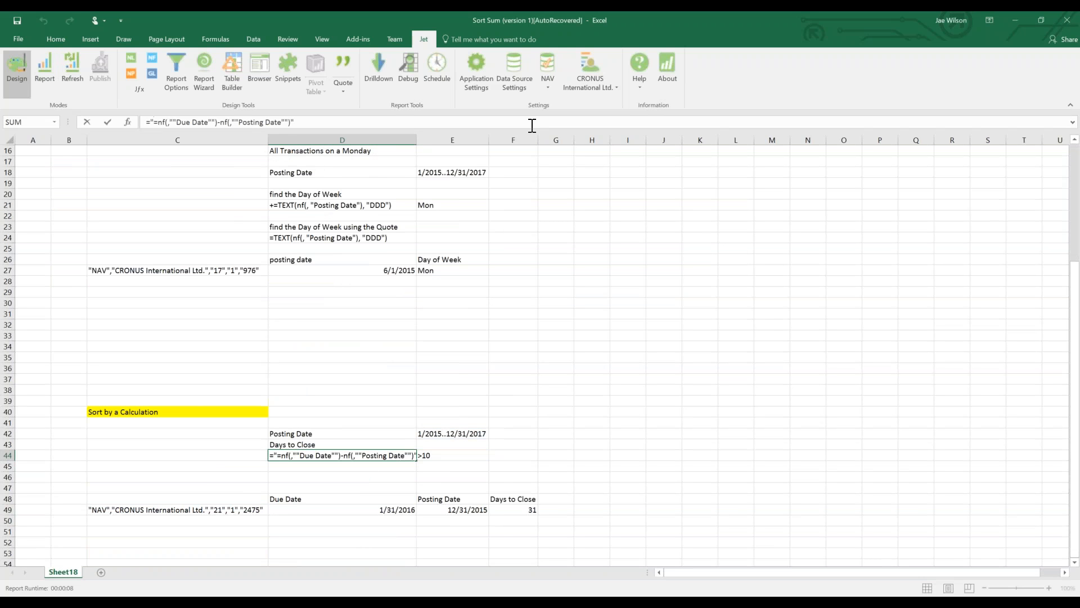
text(-)
key(Return)
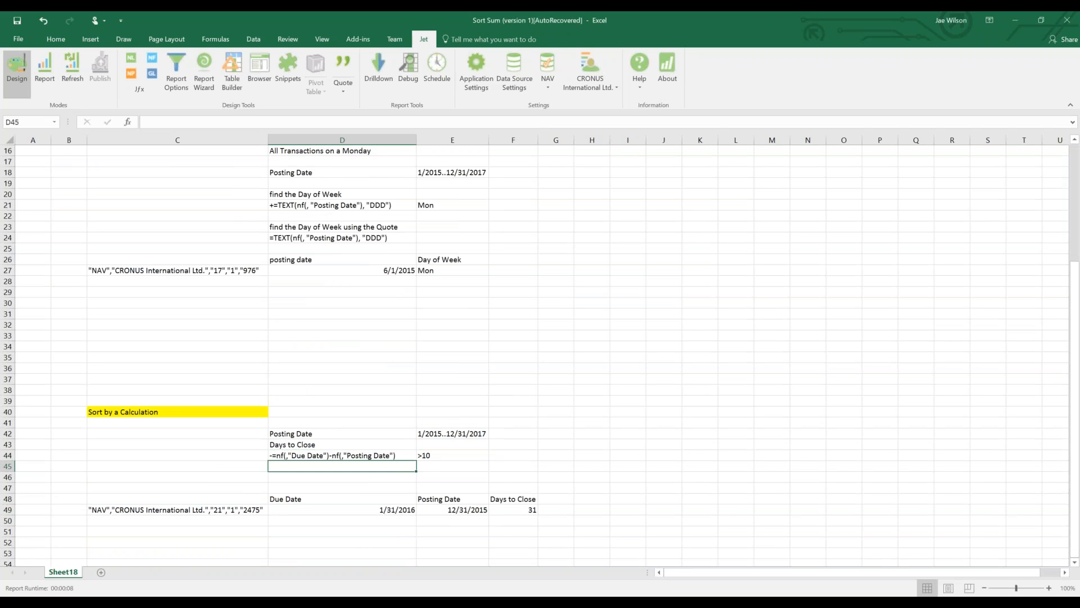
click(45, 71)
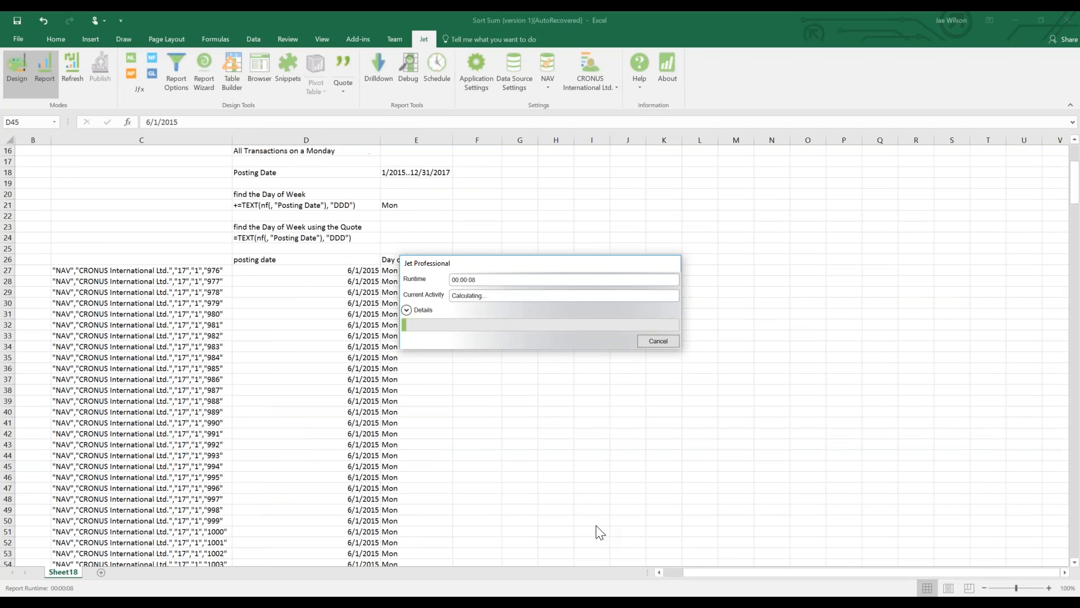
Verify the Days to Close results now descend from 31 to 11.
scroll(546, 530, down, 6)
click(410, 500)
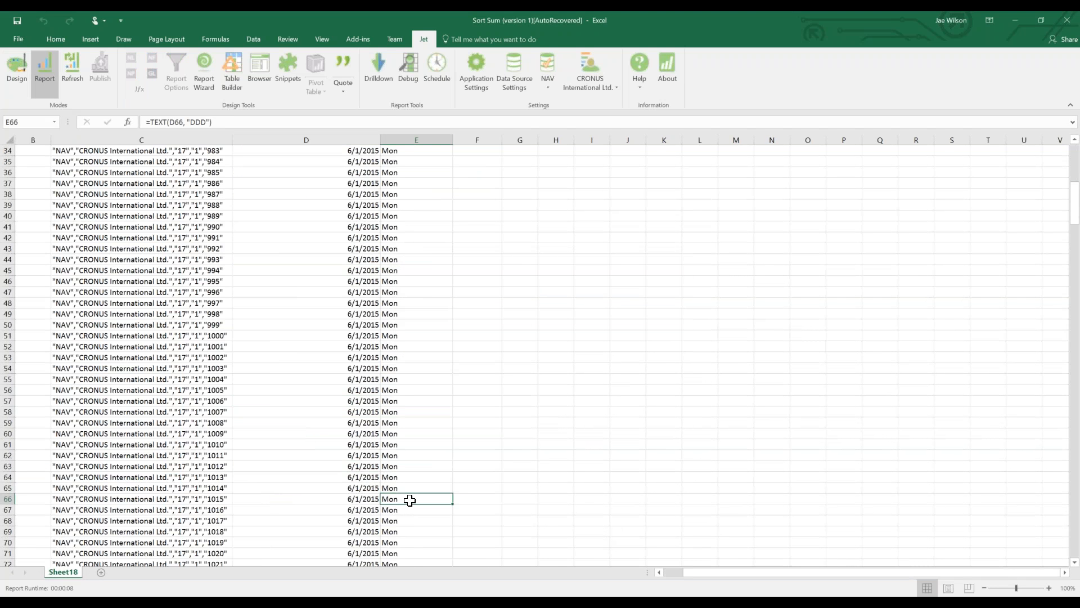
key(ctrl+Down)
key(ctrl+Down)
scroll(408, 504, down, 4)
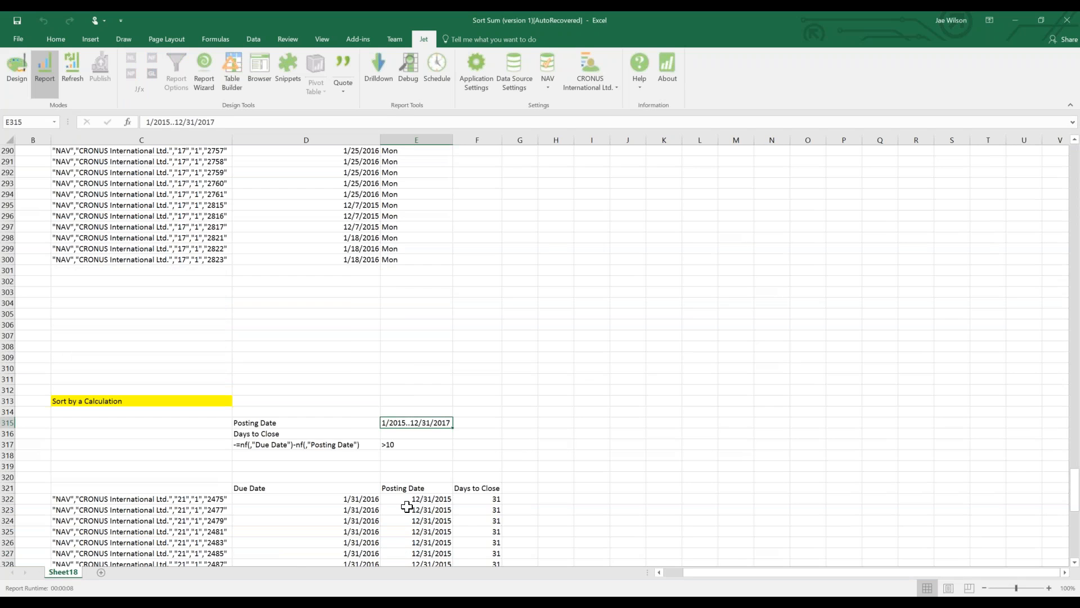
scroll(407, 507, down, 2)
drag(477, 457, 477, 501)
scroll(474, 524, down, 16)
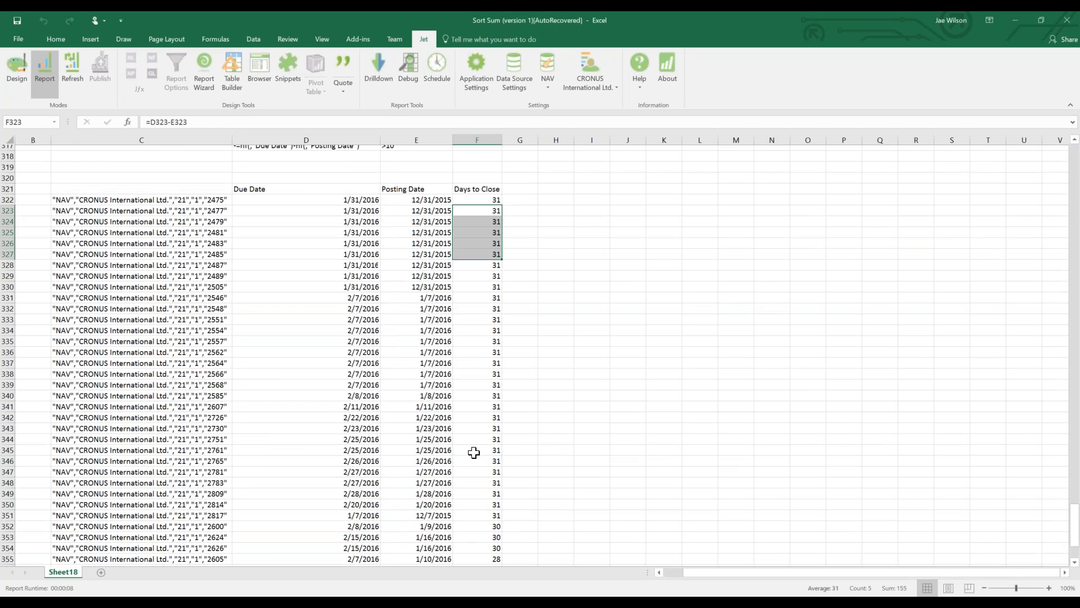
drag(481, 248, 481, 368)
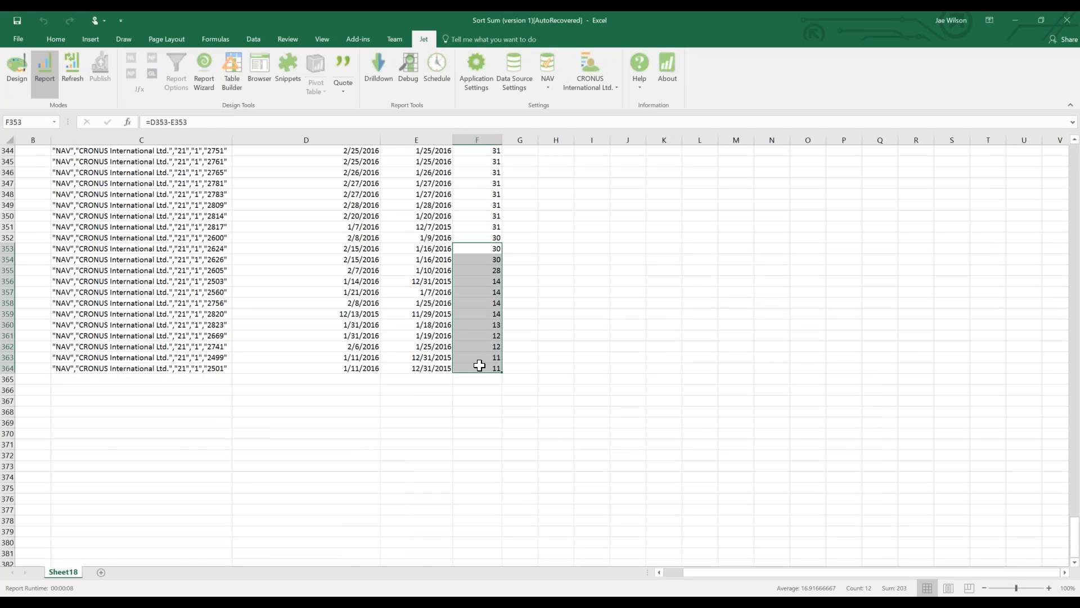
scroll(304, 510, up, 20)
scroll(304, 511, down, 8)
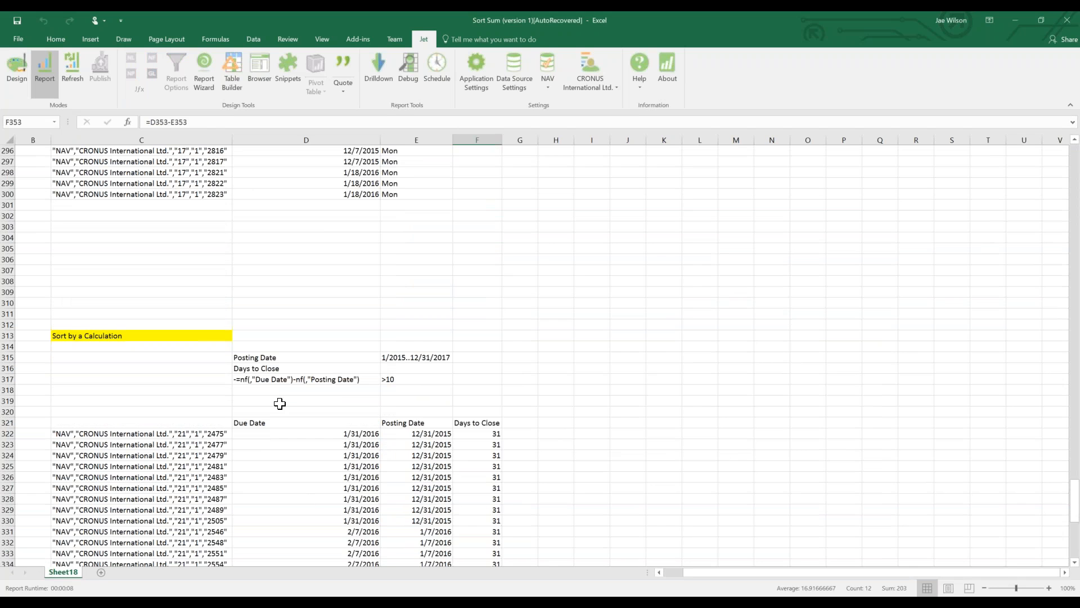
Select the descending sort formula in D317 and return the report to Design mode.
click(280, 381)
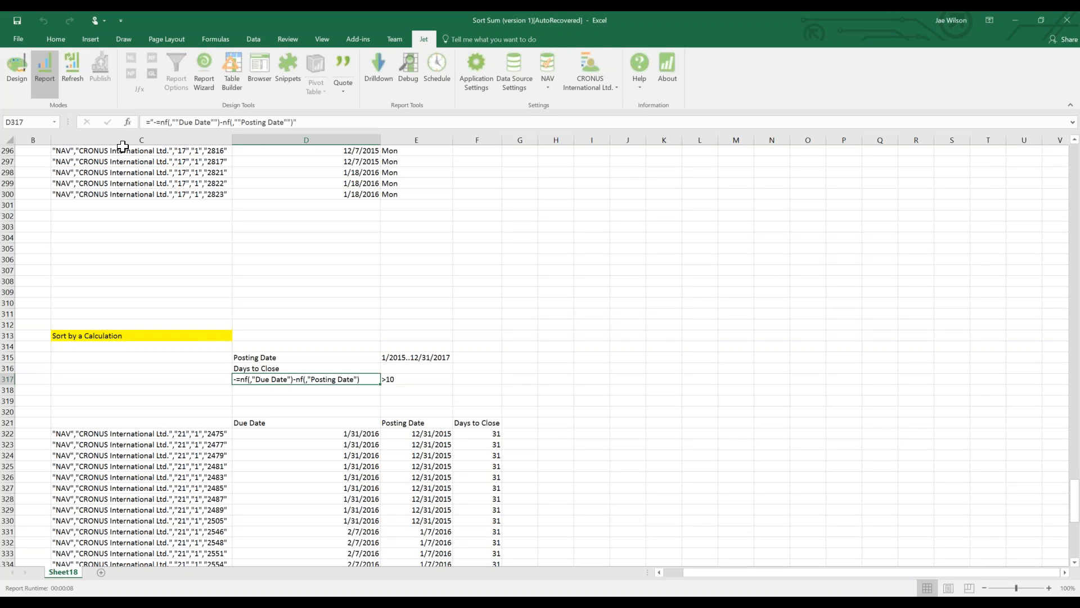
click(21, 82)
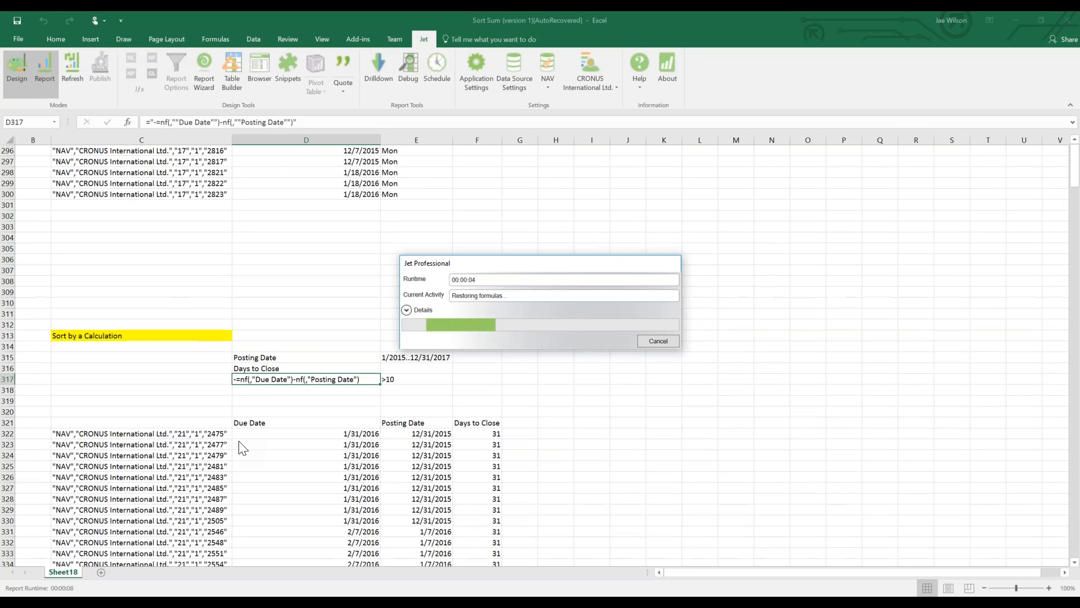
scroll(282, 416, up, 20)
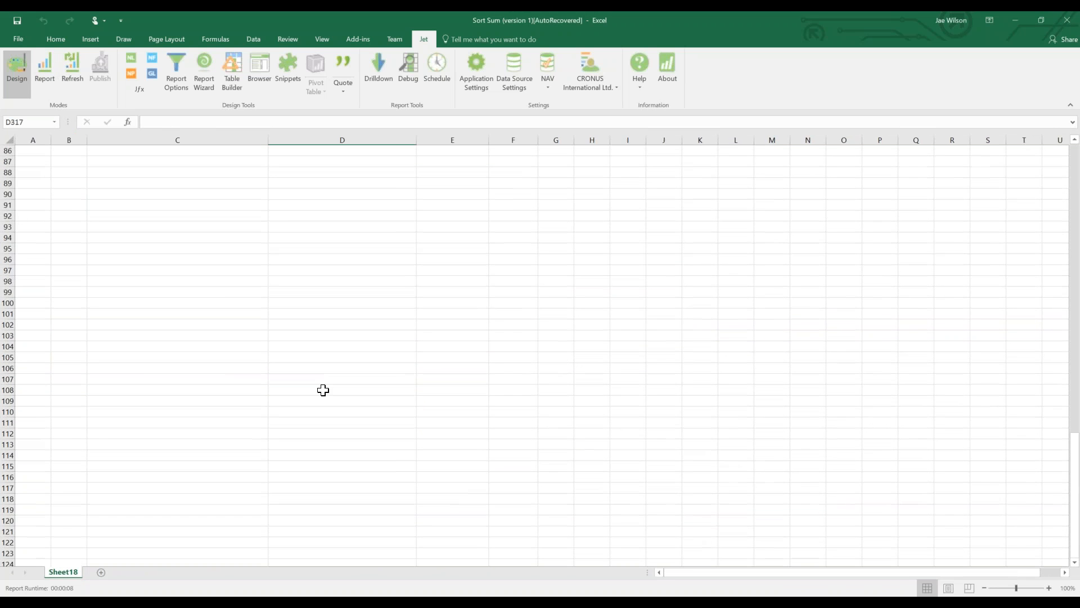
Enter a Sell-To Customer No. label in D41 with a * filter in E41.
scroll(323, 390, up, 20)
scroll(320, 439, down, 6)
click(175, 368)
click(299, 291)
click(335, 272)
key(Down)
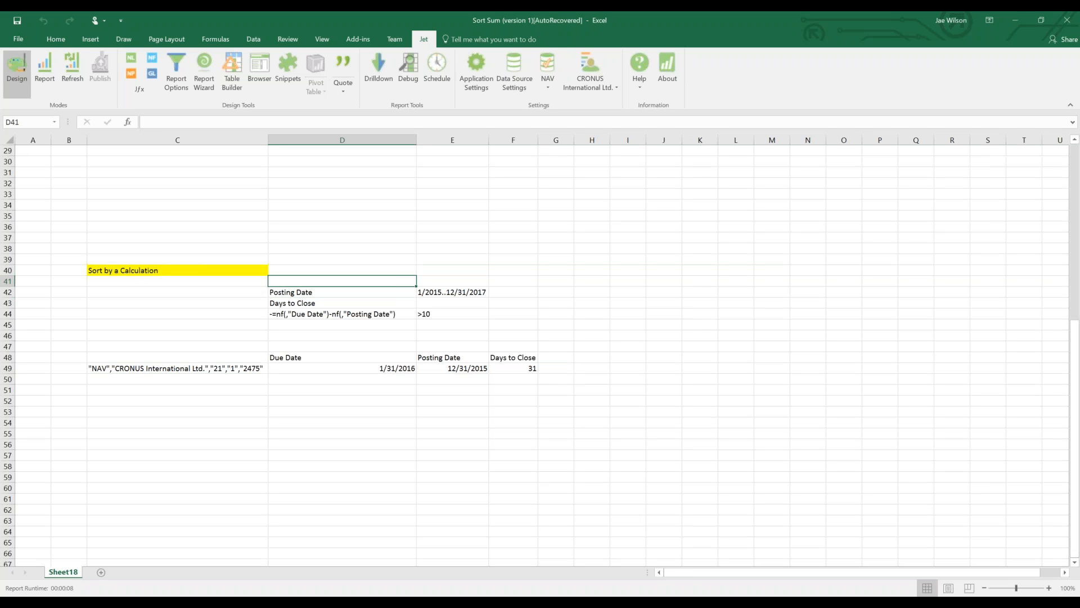
text(Sell-To Customer No.)
key(Tab)
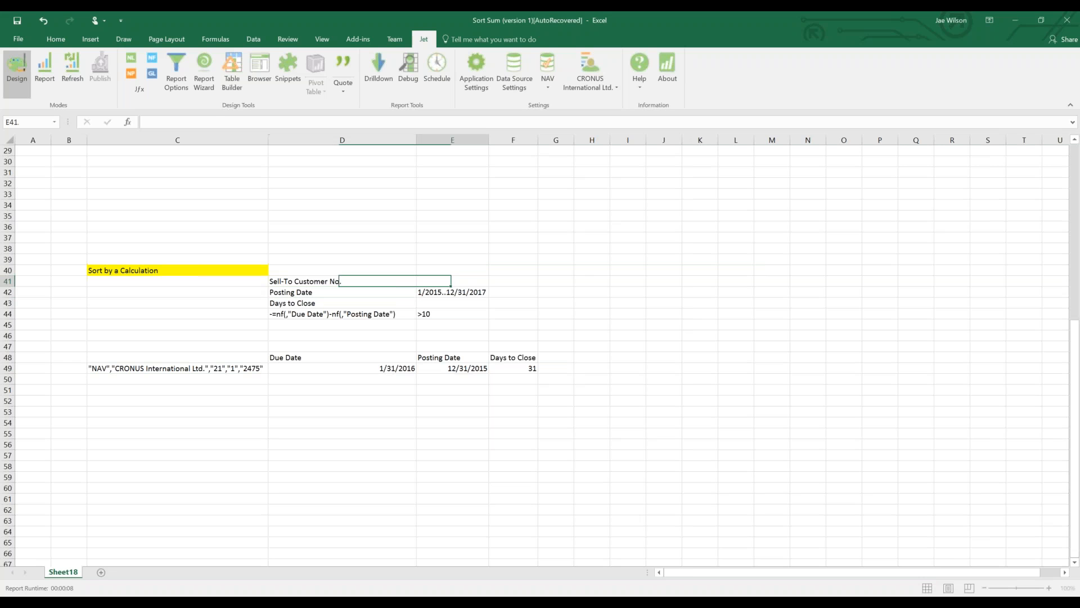
text(()
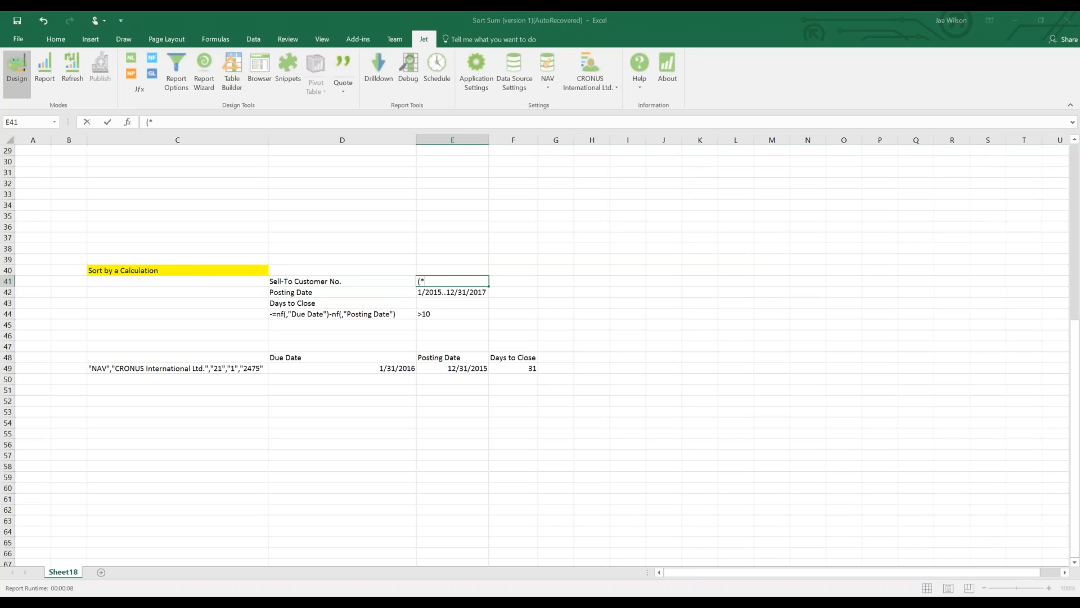
text(*)
key(Left)
key(Right)
key(Delete)
Insert "-sell-to customer no.", $E$41 before posting date in C49's row formula.
click(248, 367)
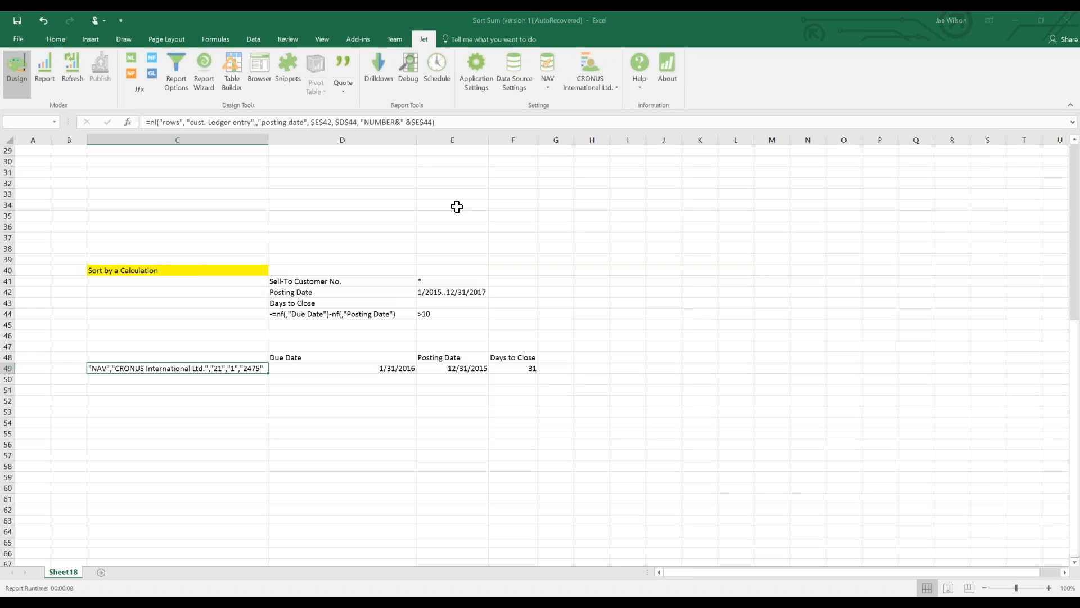
click(436, 122)
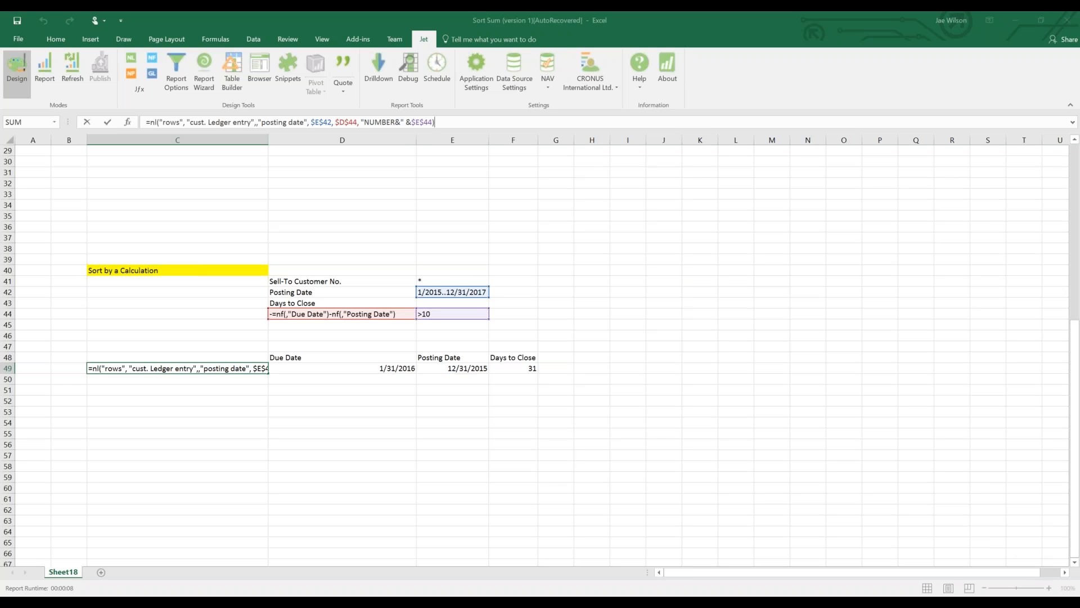
click(261, 121)
text("sell)
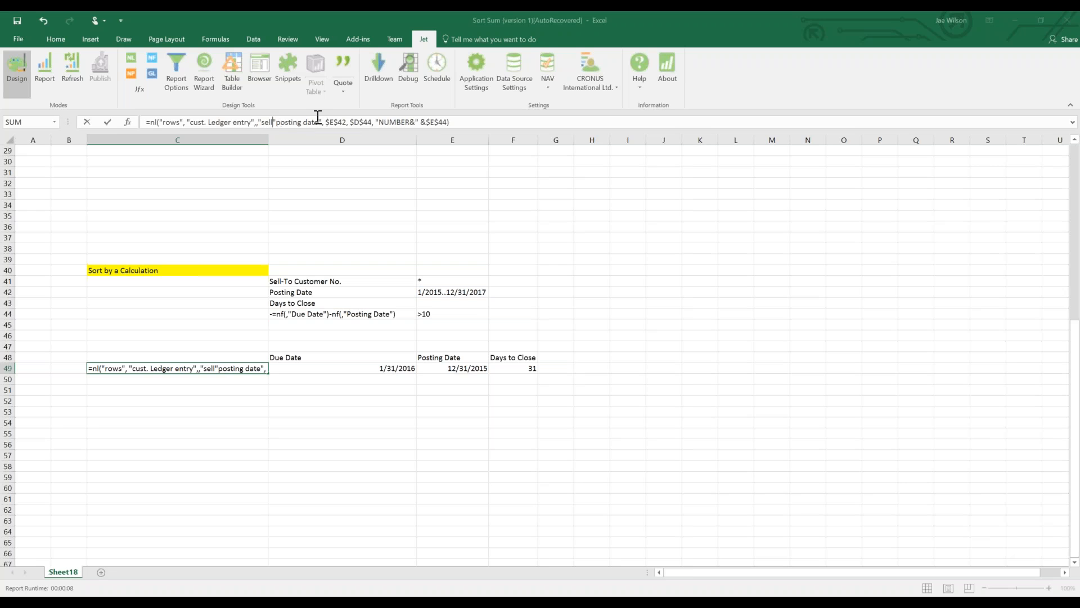
text(customer no.",)
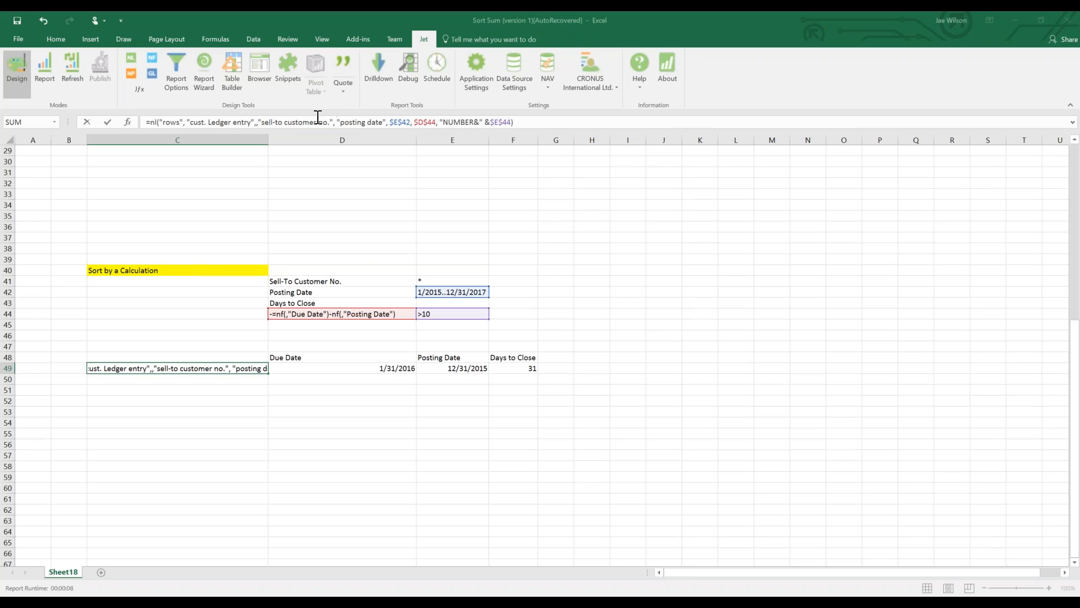
click(427, 279)
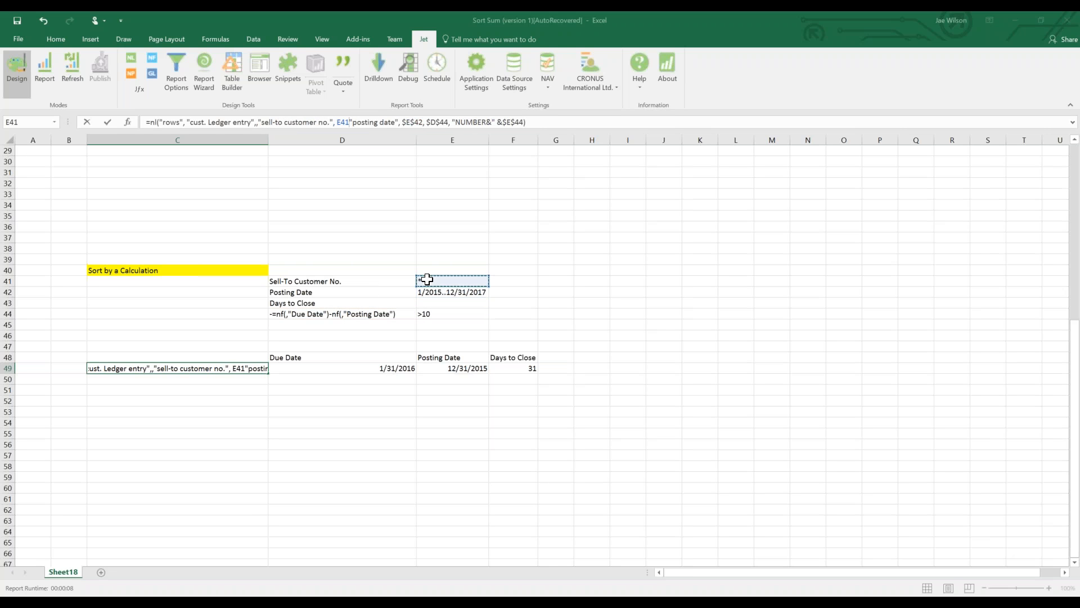
key(F4)
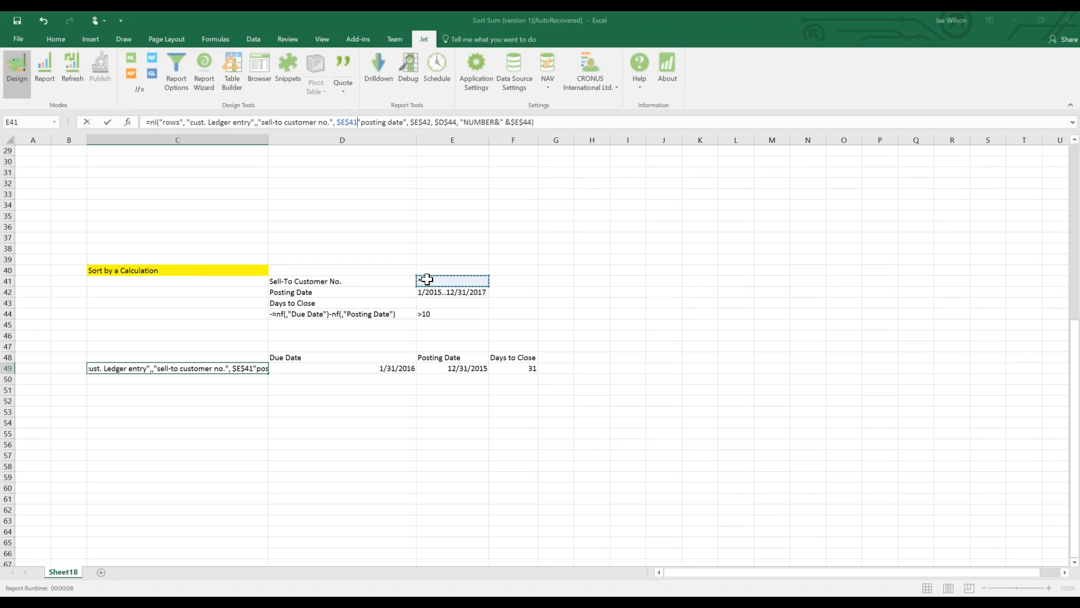
text(,)
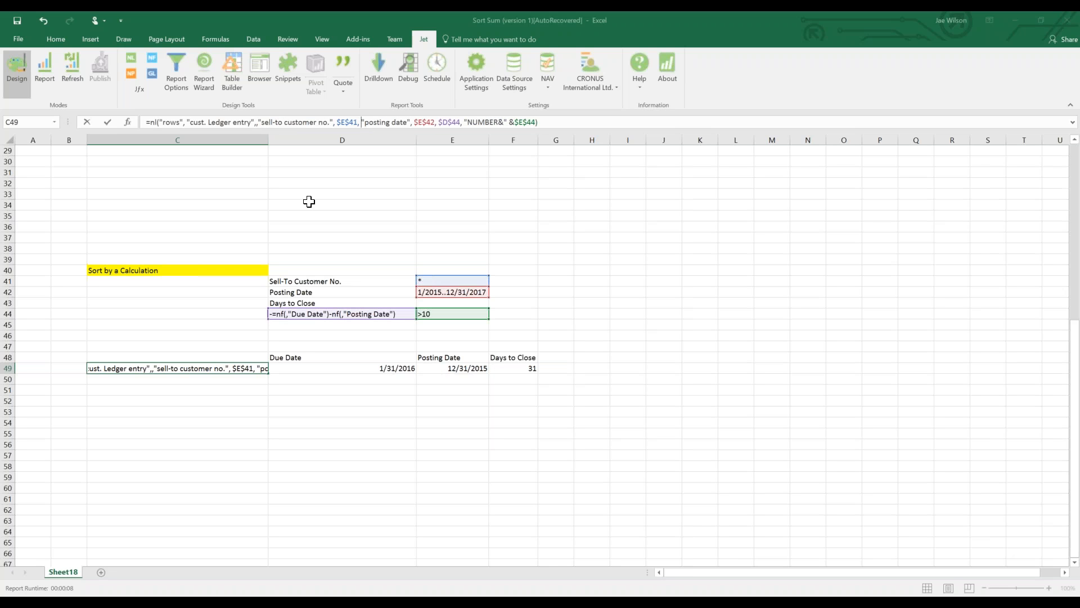
click(262, 124)
text(-)
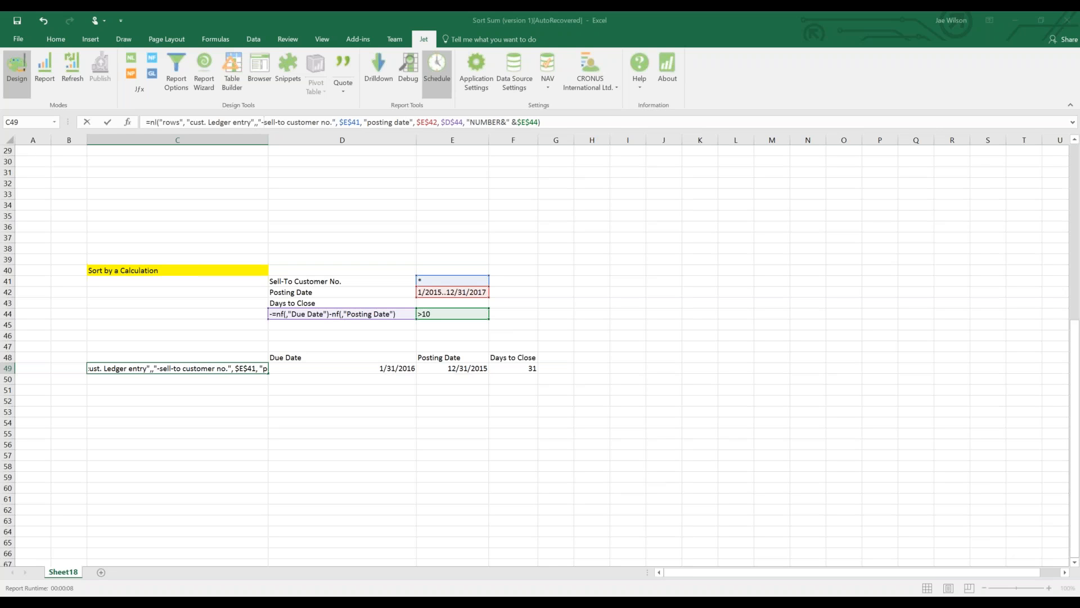
key(Return)
key(Up)
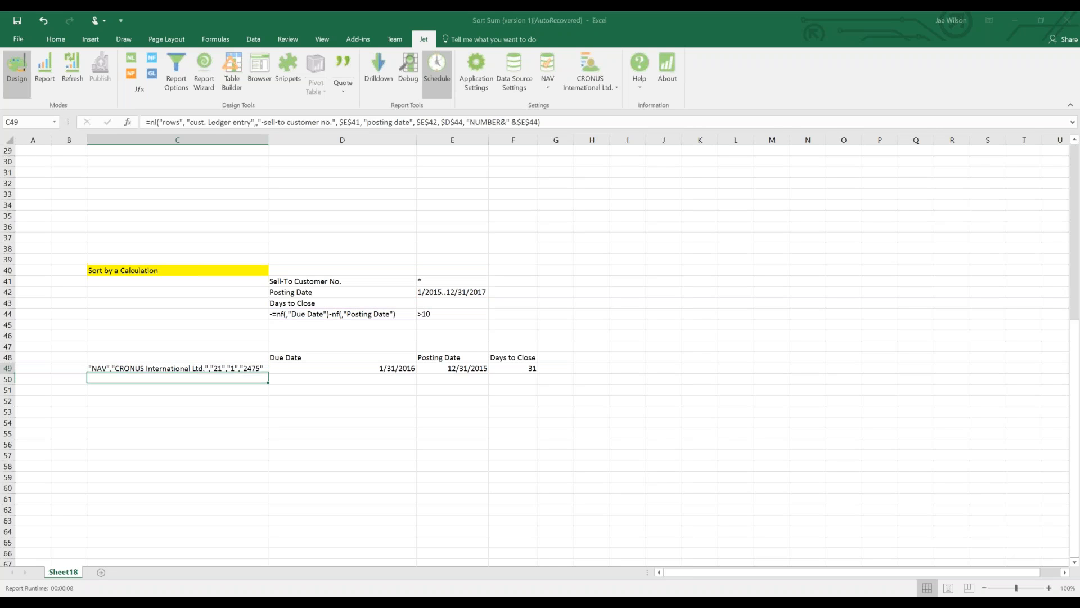
click(390, 281)
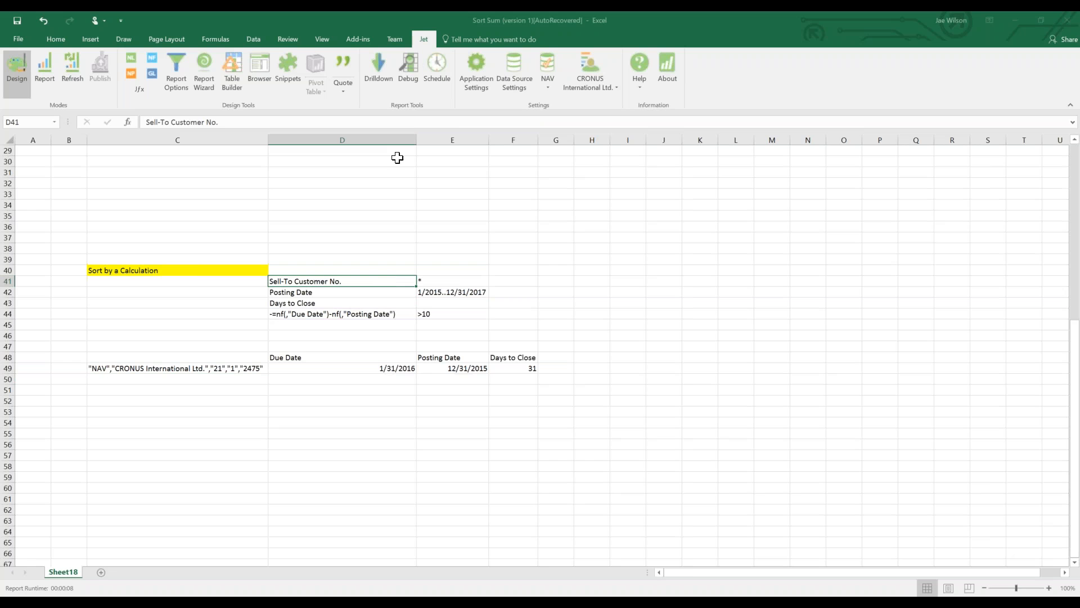
Turn the D41 label into the formula ="-Sell-To Customer No.".
click(150, 123)
text(=)
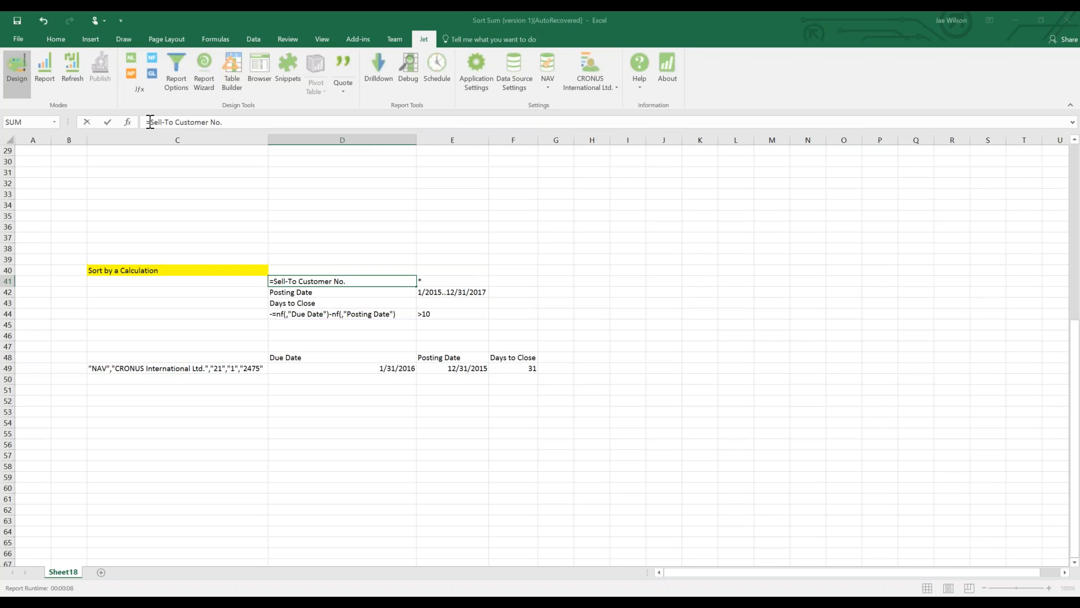
text("-)
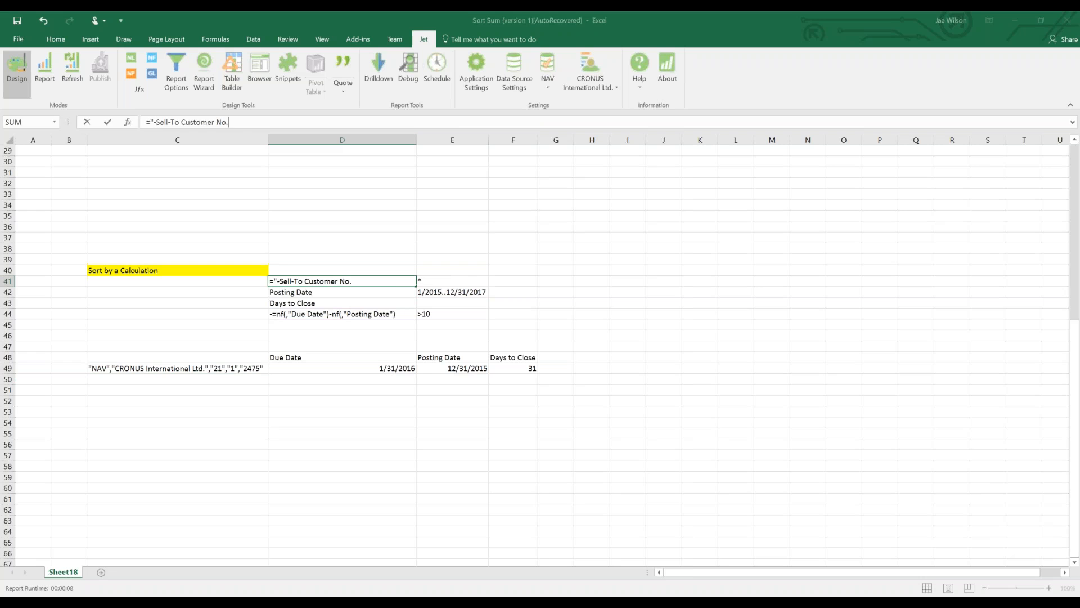
key(Return)
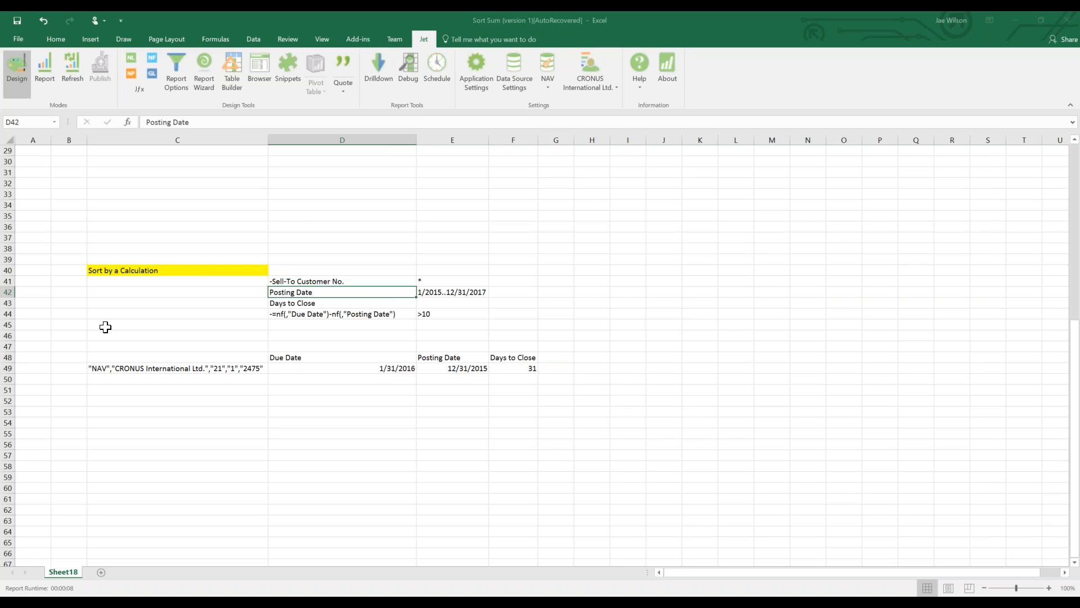
key(Up)
Replace the literal customer field text in C49's formula with $D$41.
click(211, 369)
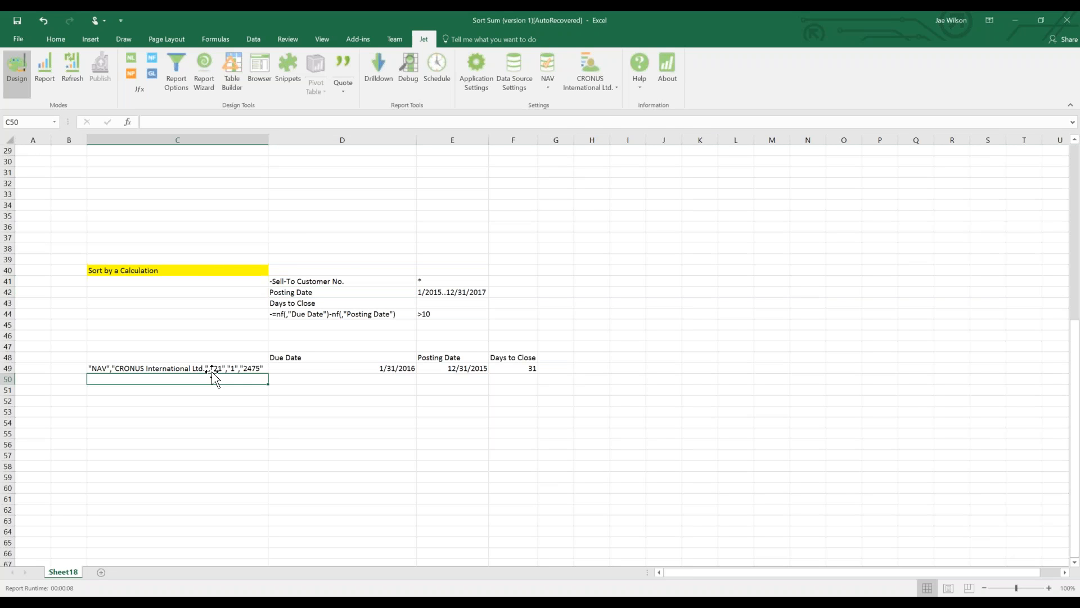
click(264, 123)
key(Left)
key(Left)
key(shift+Right)
key(shift+Right)
key(shift+Right)
key(shift+Right)
key(shift+Right)
key(shift+Right)
key(shift+Right)
key(shift+Right)
key(shift+Right)
key(shift+Right)
key(shift+Right)
key(shift+Right)
key(shift+Right)
key(shift+Right)
key(shift+Right)
key(shift+Right)
key(shift+Right)
key(shift+Right)
key(shift+Right)
key(shift+Right)
key(shift+Right)
key(shift+Right)
key(shift+Right)
key(Delete)
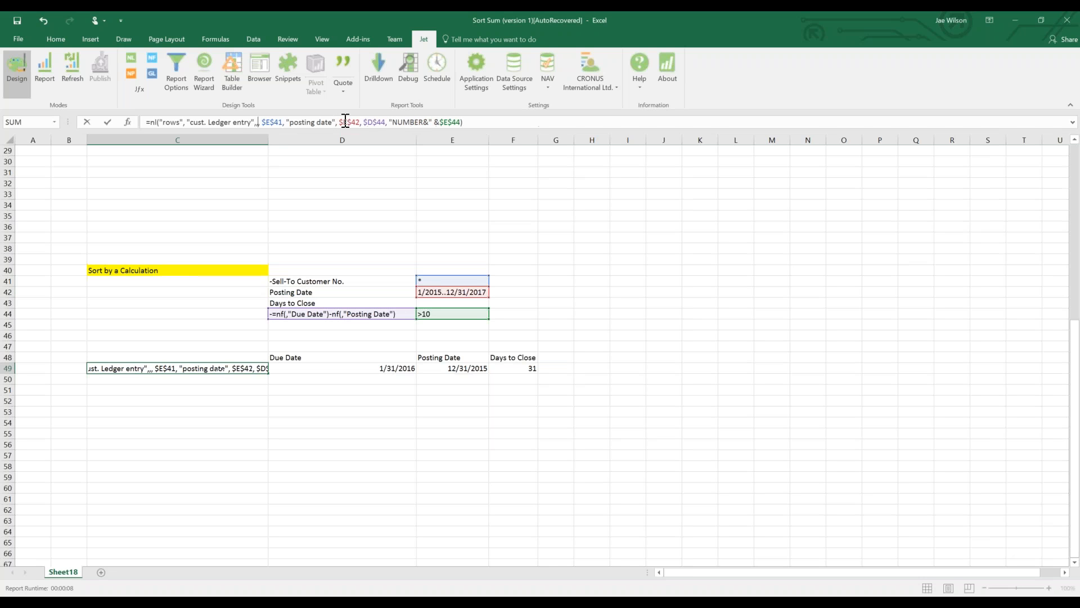
click(350, 281)
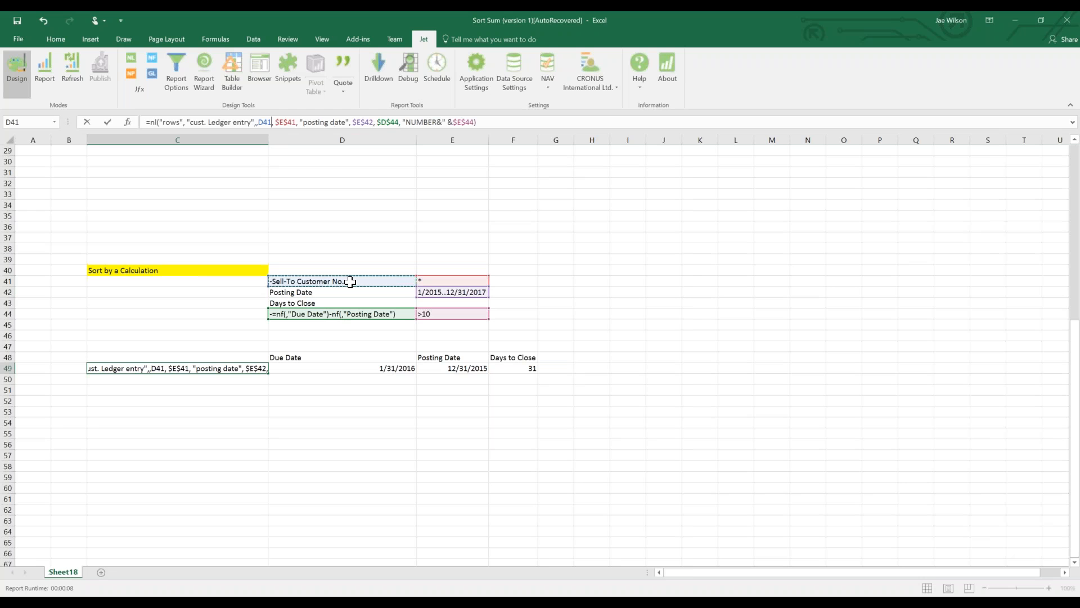
key(F4)
key(Return)
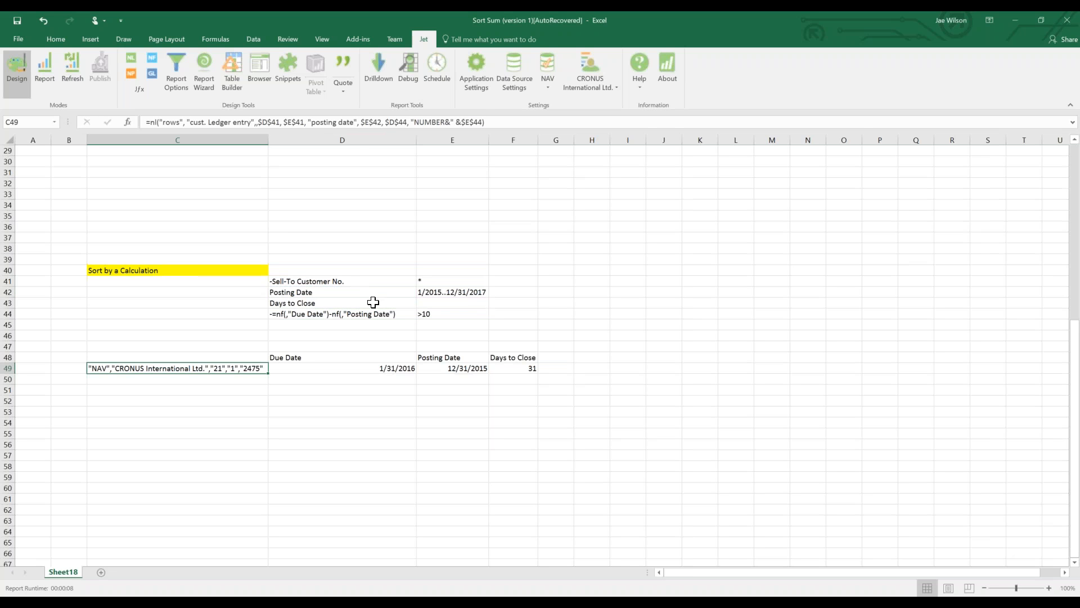
Review the D41 and D44 formulas, then select report row 49.
click(353, 283)
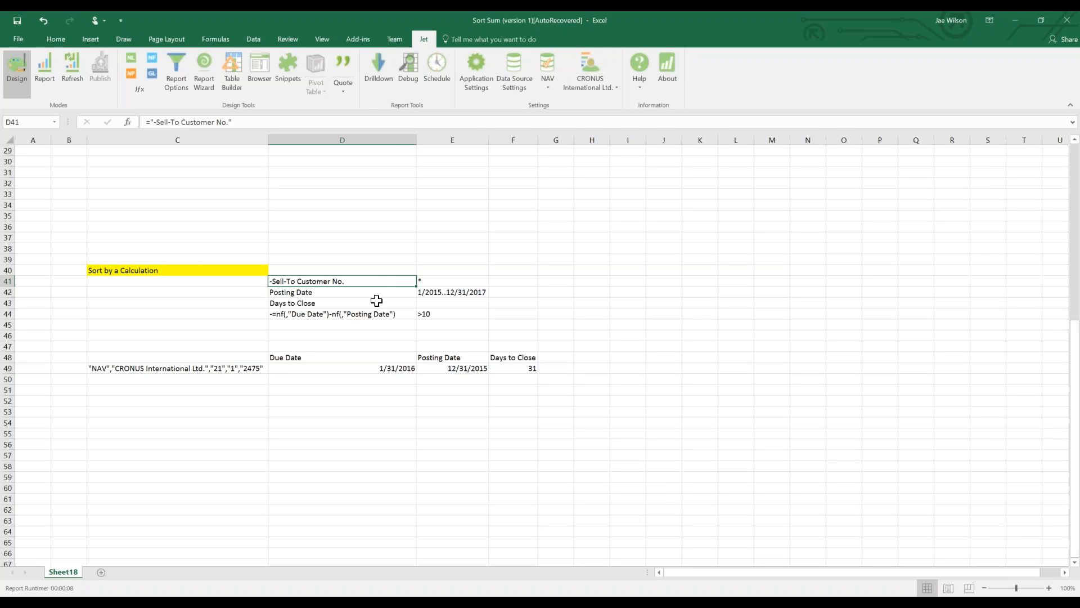
click(334, 315)
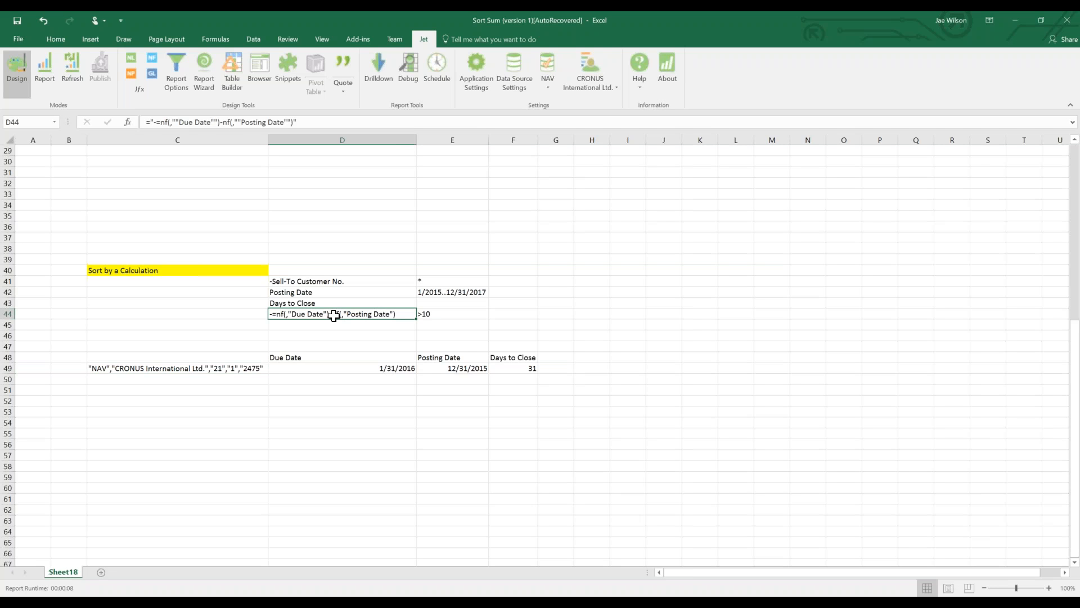
click(197, 367)
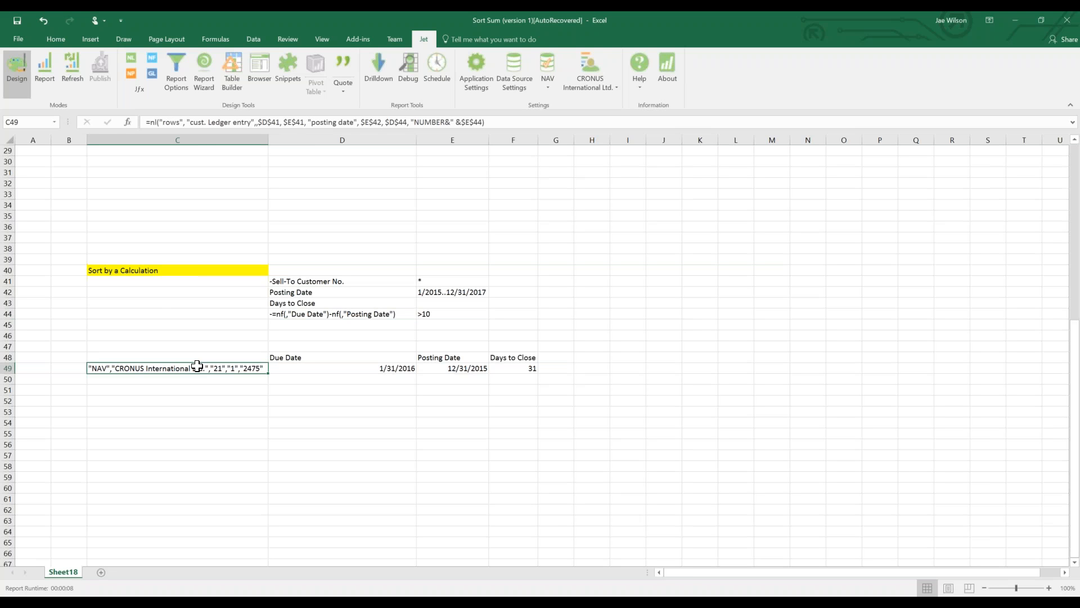
drag(193, 369, 525, 369)
Copy report row 49 and paste it into row 54.
key(ctrl+c)
key(Down)
key(Down)
key(Down)
key(Down)
key(Down)
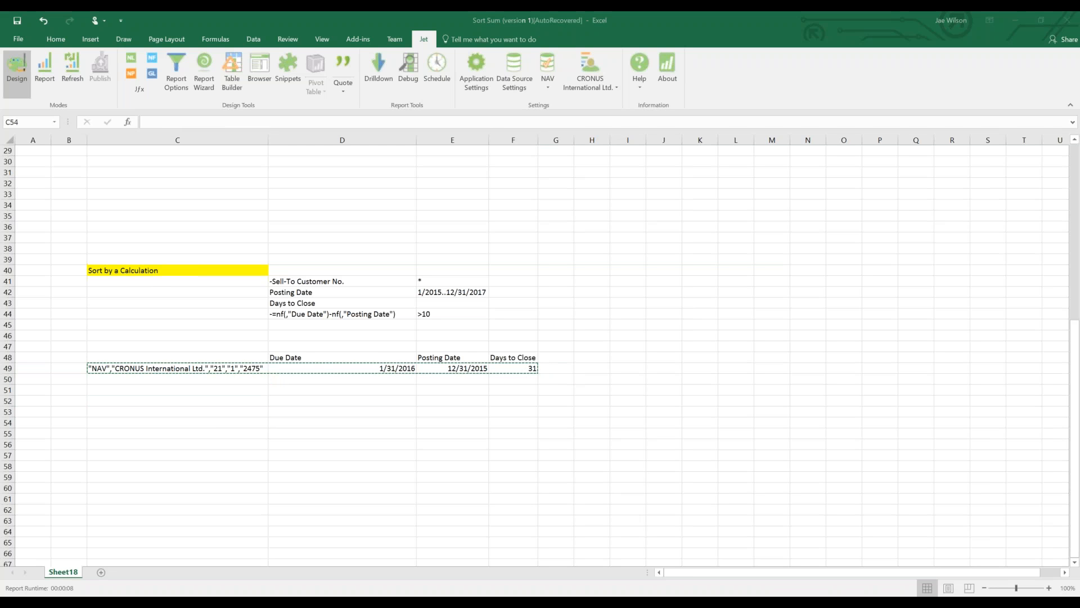
key(ctrl+v)
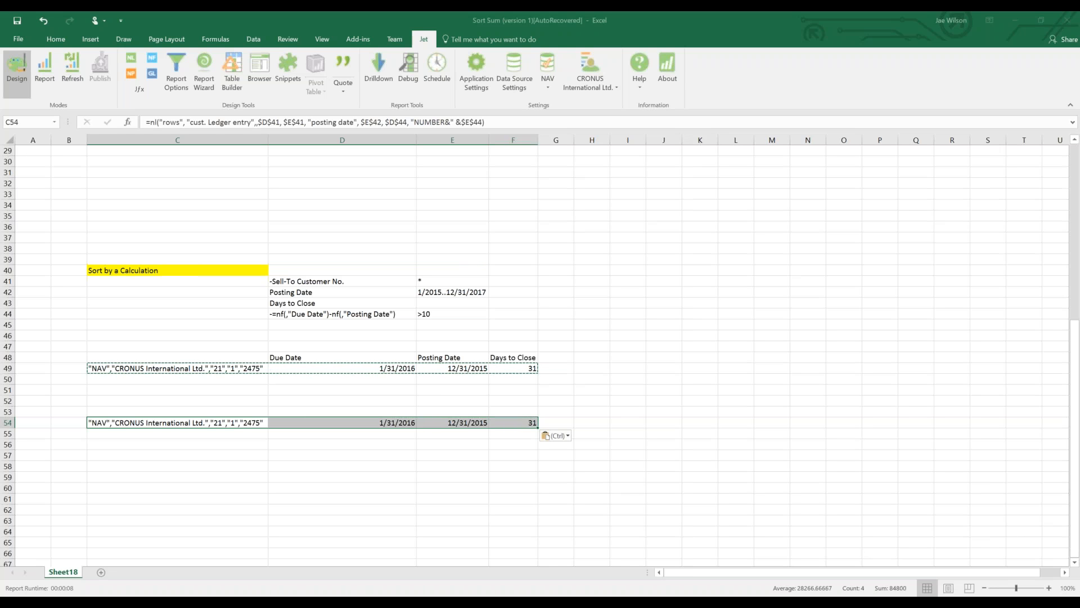
Add a Sum Sales Invoice Line criterion of <50 in D52:E52.
click(356, 401)
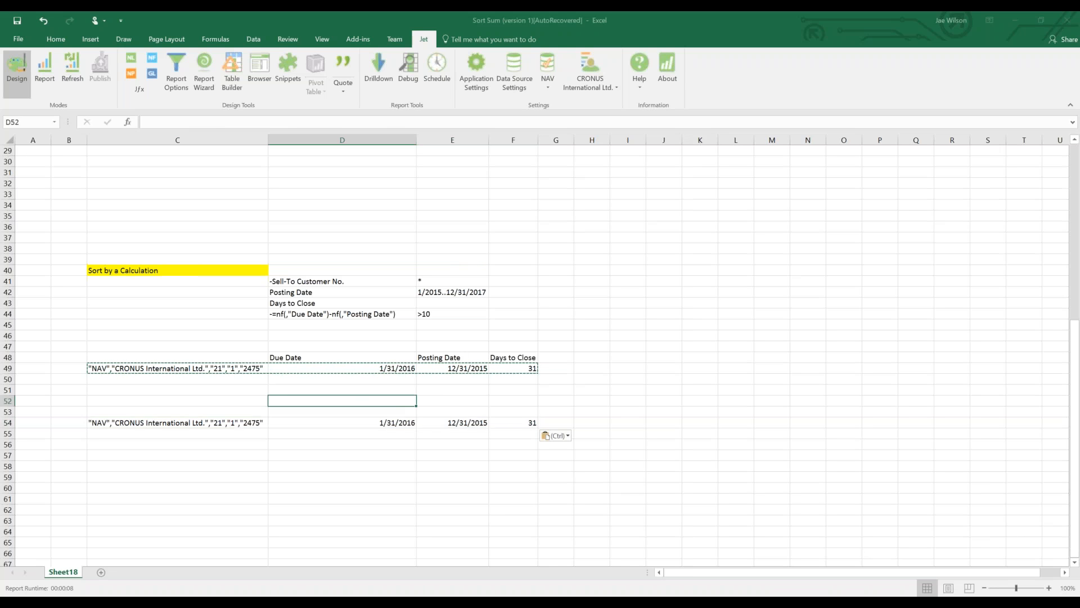
text(Sum)
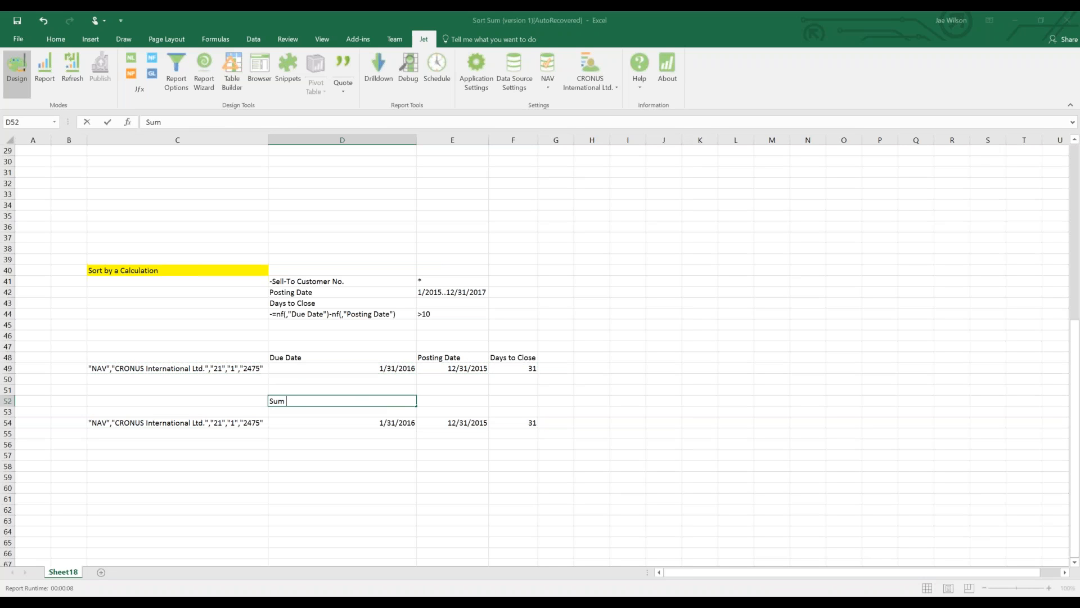
text( Sales Invoice Line)
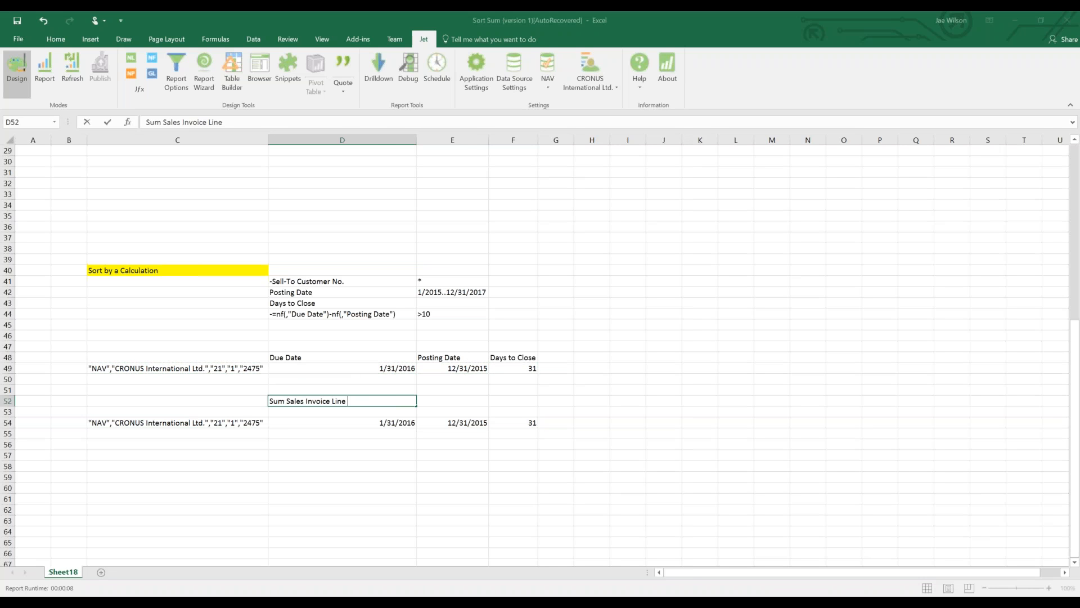
key(Tab)
text(>)
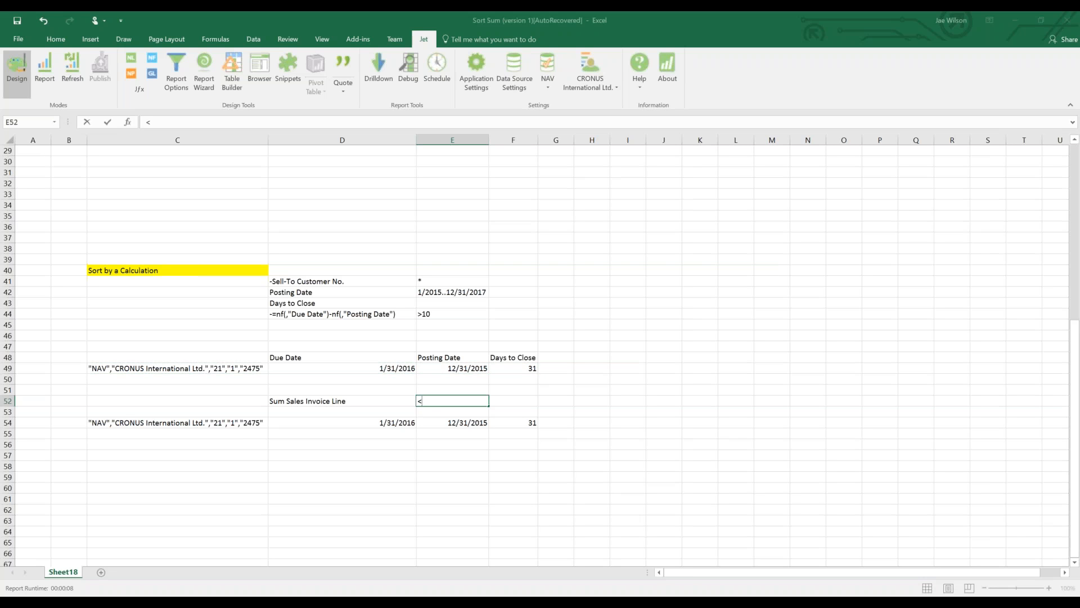
click(360, 412)
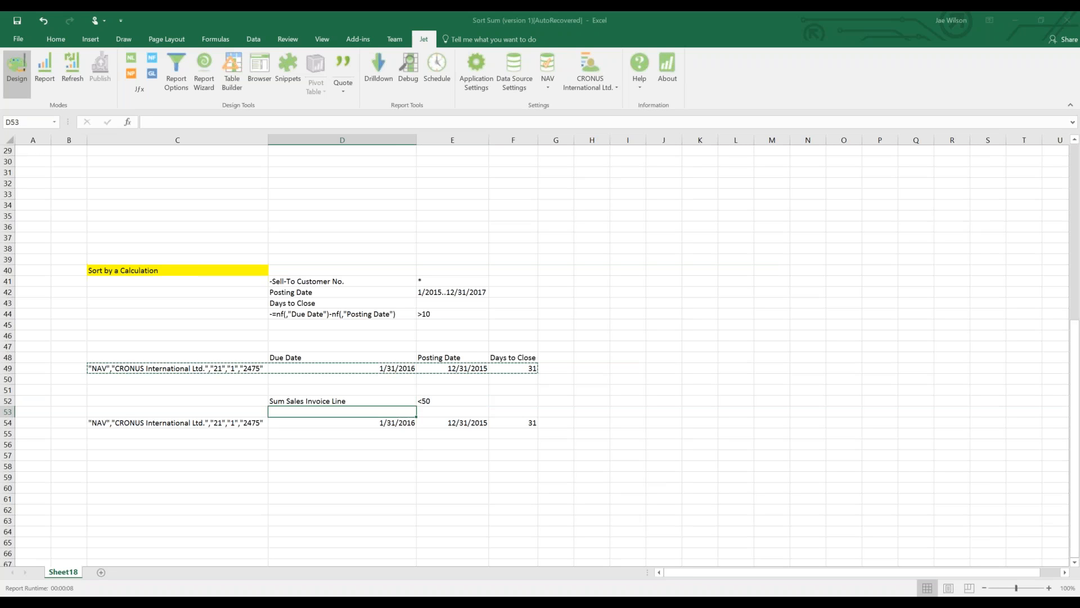
click(197, 422)
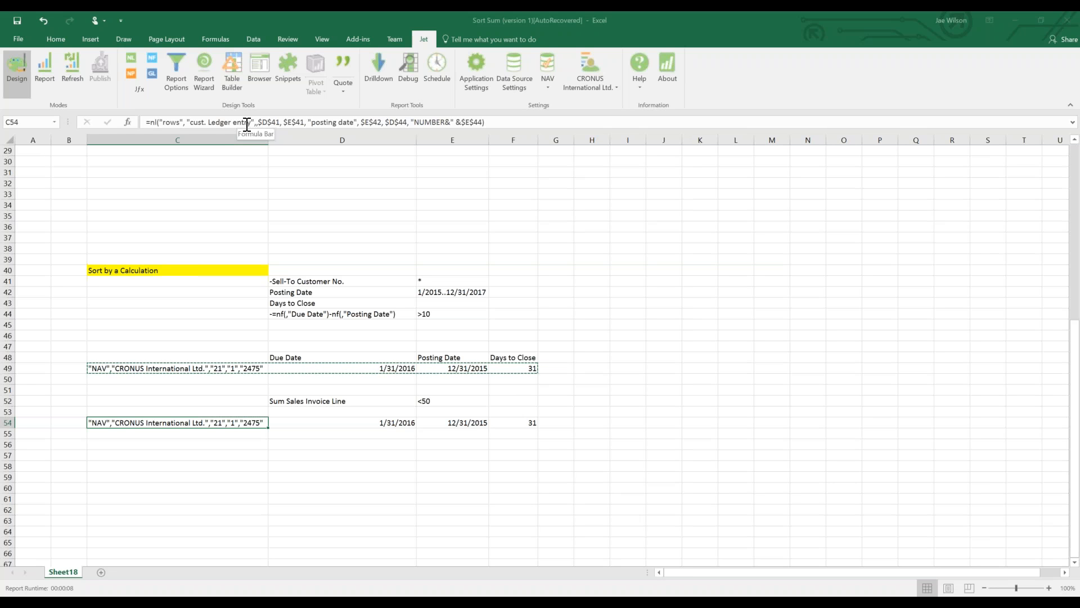
Delete the copied Due Date, Posting Date and Days to Close values in D54:F54.
click(561, 423)
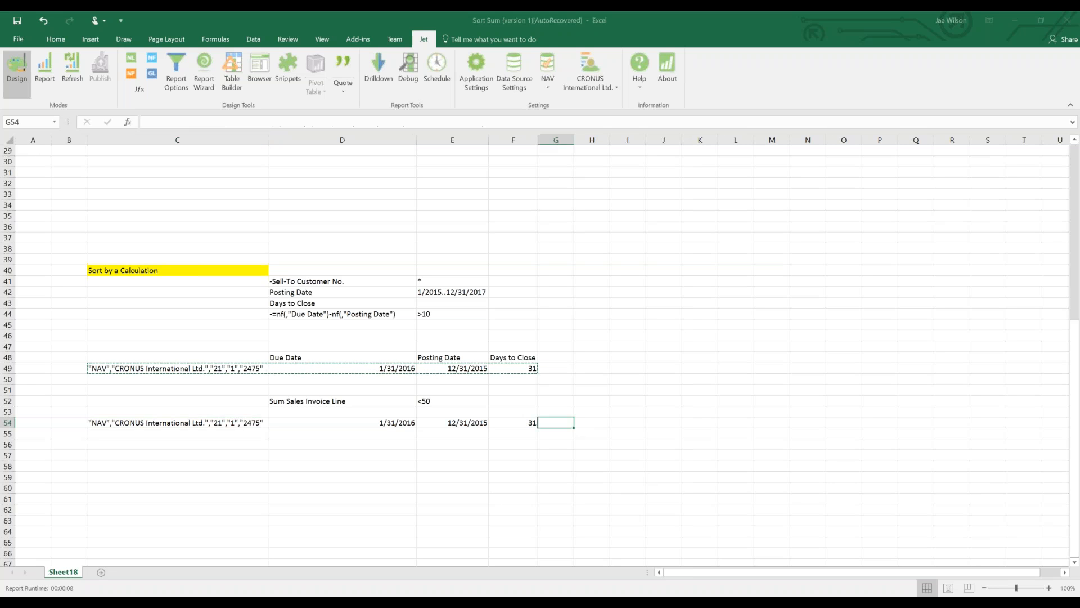
drag(392, 424, 523, 423)
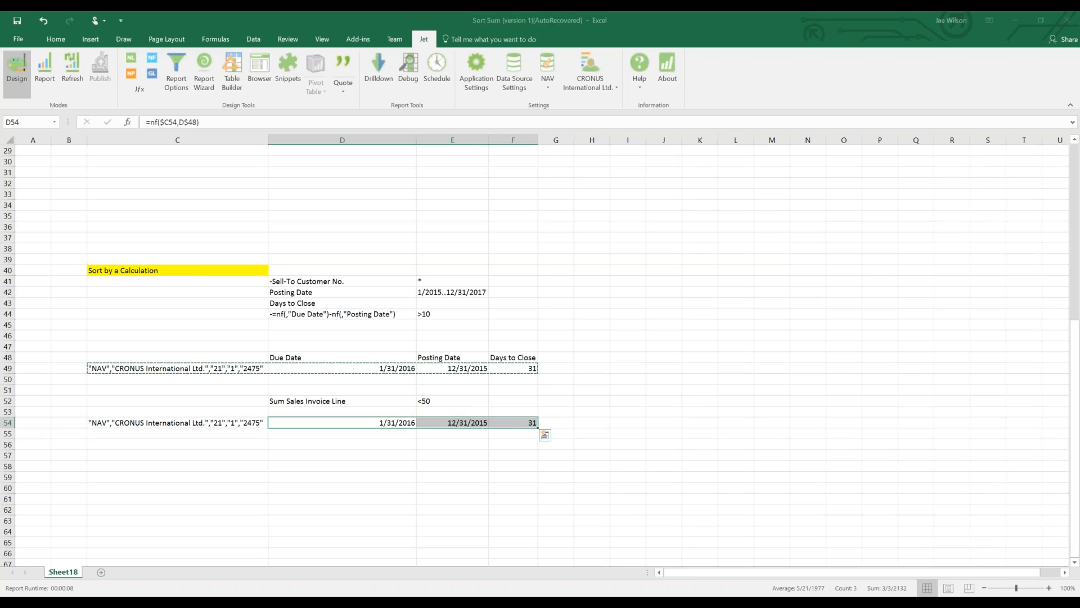
key(Delete)
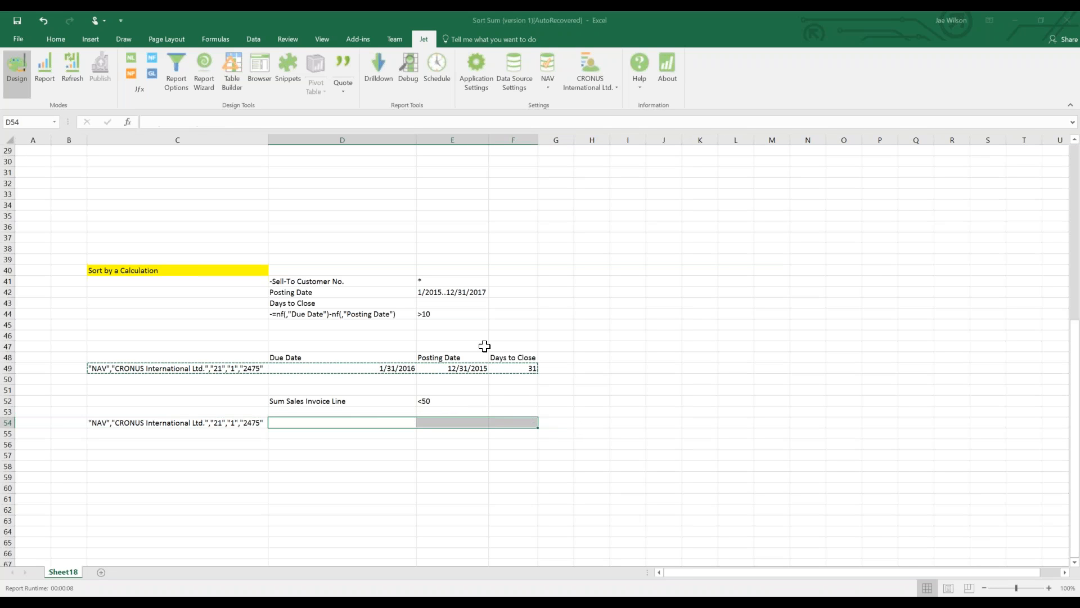
drag(495, 354, 511, 378)
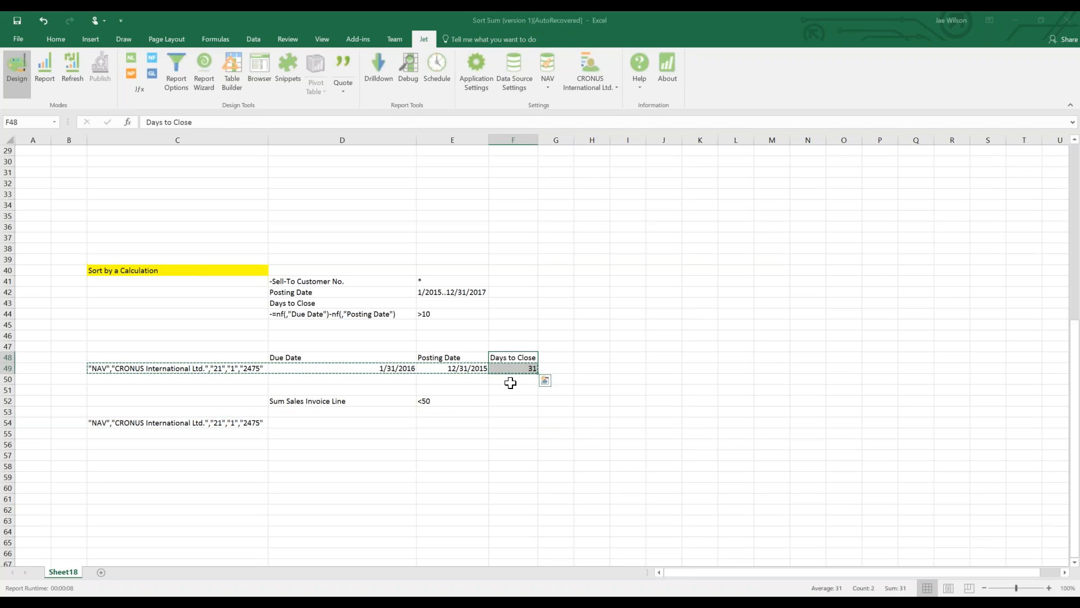
Start a formula in D54 pointing at C54, then cancel it.
click(298, 426)
click(301, 400)
click(289, 419)
text(=)
key(Left)
key(Escape)
click(246, 411)
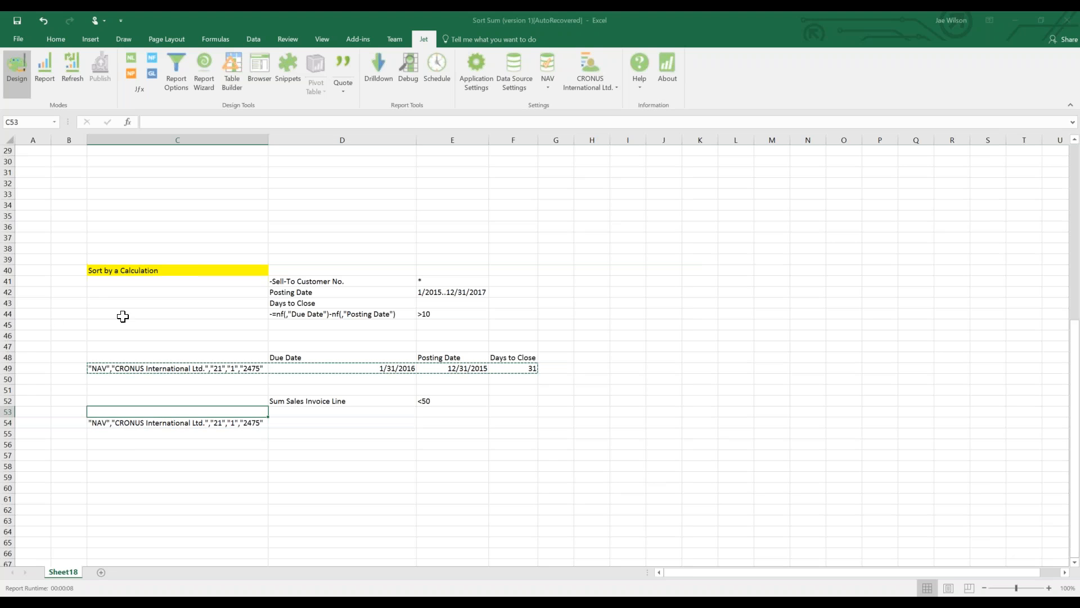
Insert a new row 44 with a Document Type criterion set to Invoice.
click(8, 313)
right_click(8, 313)
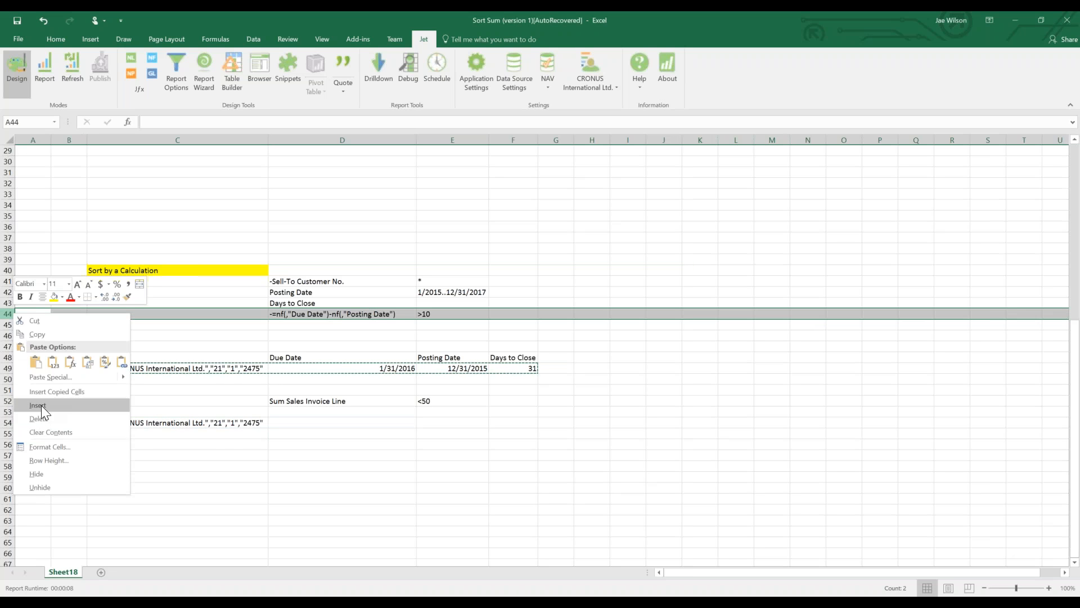
click(41, 405)
click(289, 313)
text(Document Type)
key(Tab)
text(Invoice)
key(Return)
Append a "document type", E44 filter to the C55 report formula.
click(256, 433)
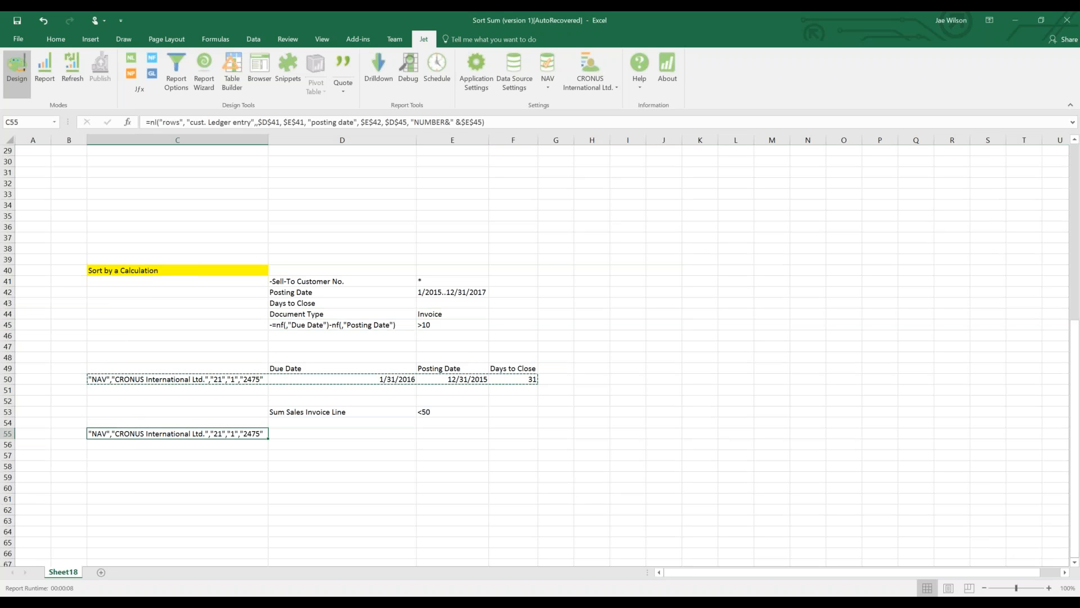
key(F2)
key(Left)
text(, @)
key(BackSpace)
text("document type",)
click(468, 313)
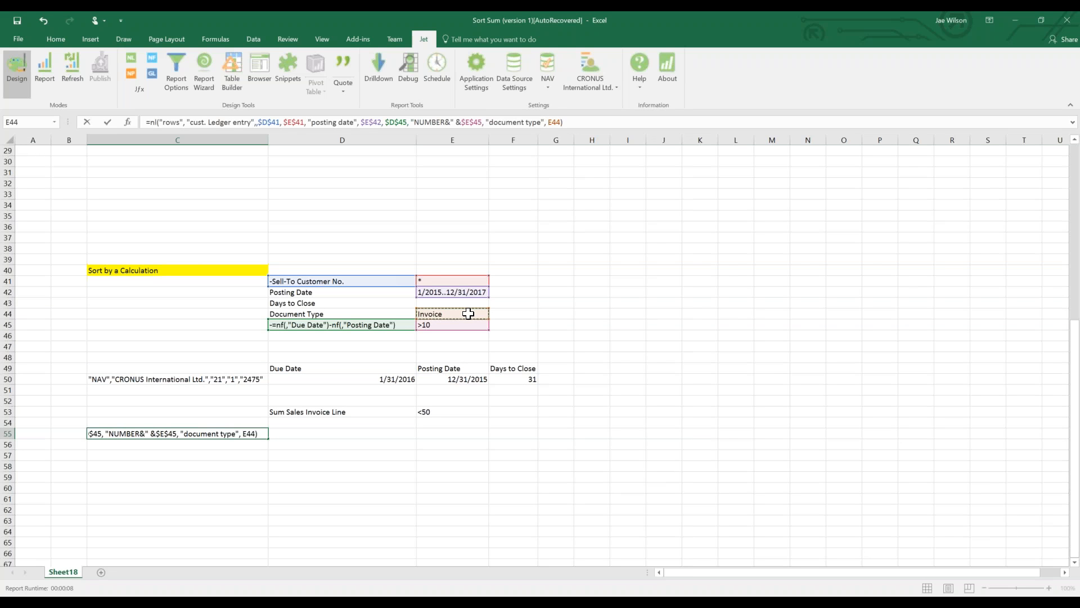
key(Return)
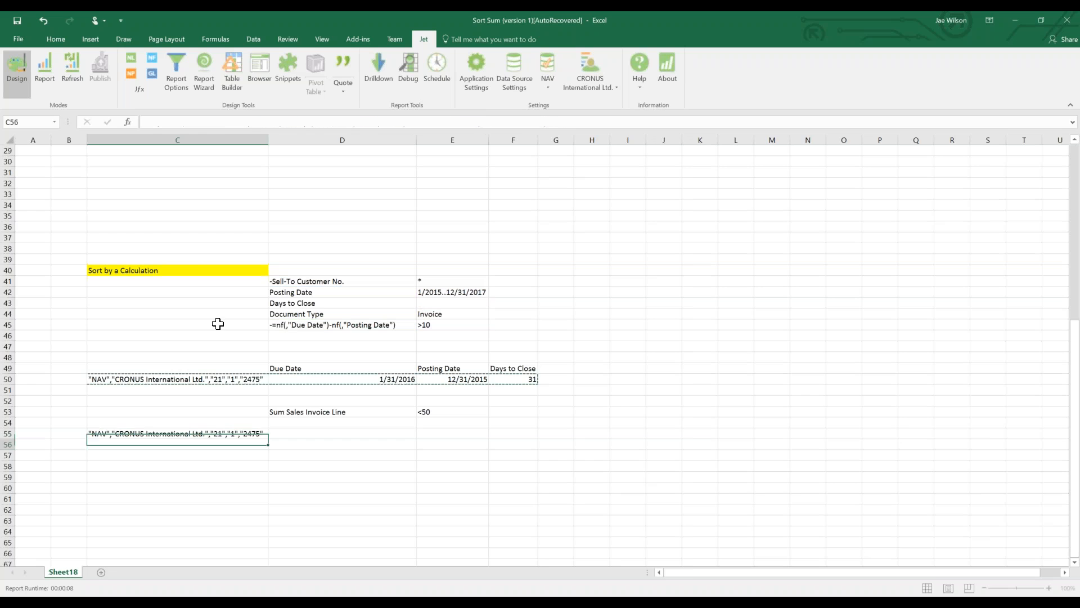
Enter =nf(C55, "Document No.") in D55 to show each row's document number.
click(293, 436)
text(=nf(C55, "Document No.)
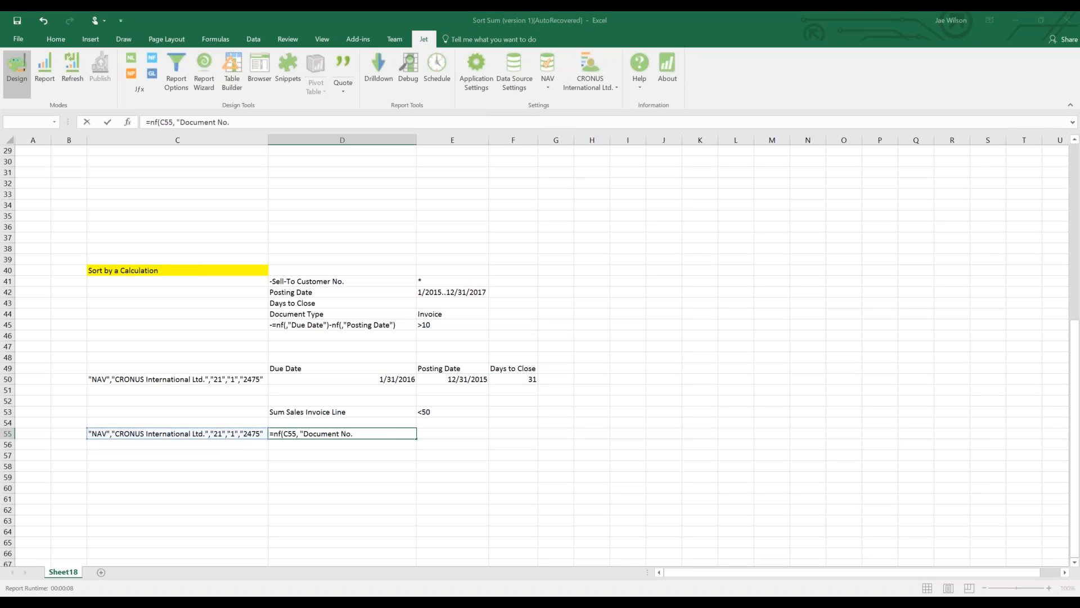
key(Return)
key(Return)
Add Document NO. and Sum Invoice Lines headers in row 54 and insert a blank row above them.
key(Up)
key(Up)
text(Document NO.)
key(Tab)
text(Sum Invoice Lines)
click(279, 434)
right_click(11, 423)
click(50, 334)
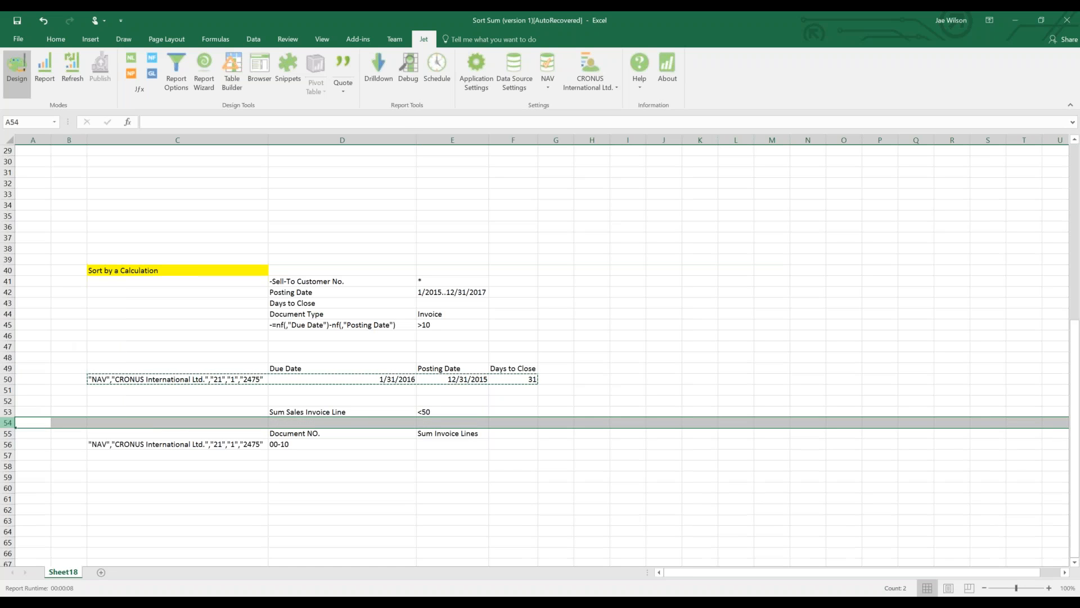
click(463, 444)
Start E56's =nl("Sum", "sales invoice line", "amount (LCY)") formula filtered by posting date $E$42.
text(=nl("Sum", "sales invoice line", "amount (LCY)"<)
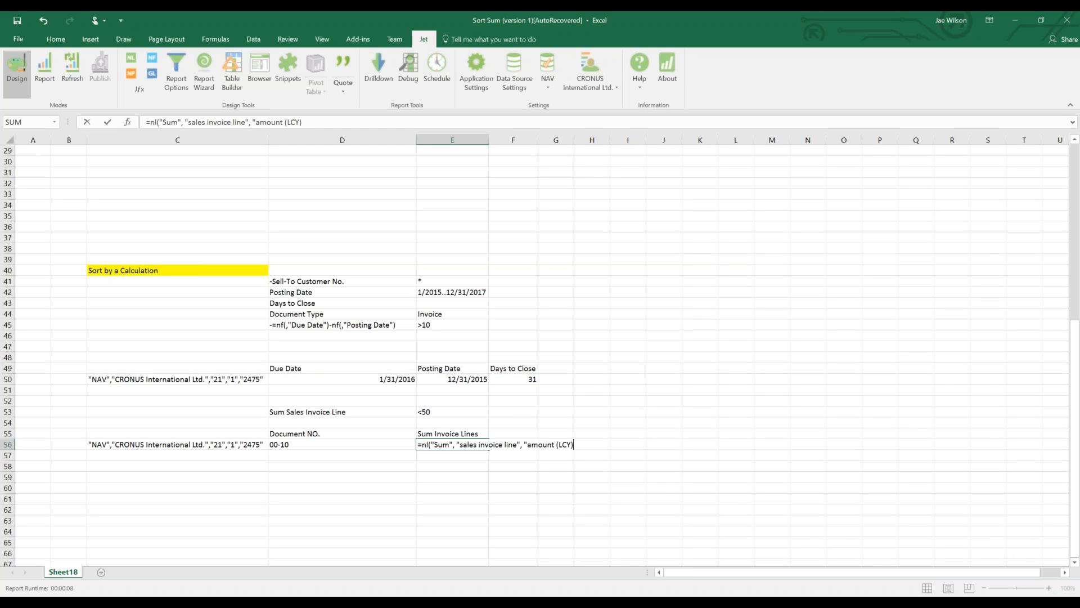
key(BackSpace)
text(, "posting date",)
click(444, 293)
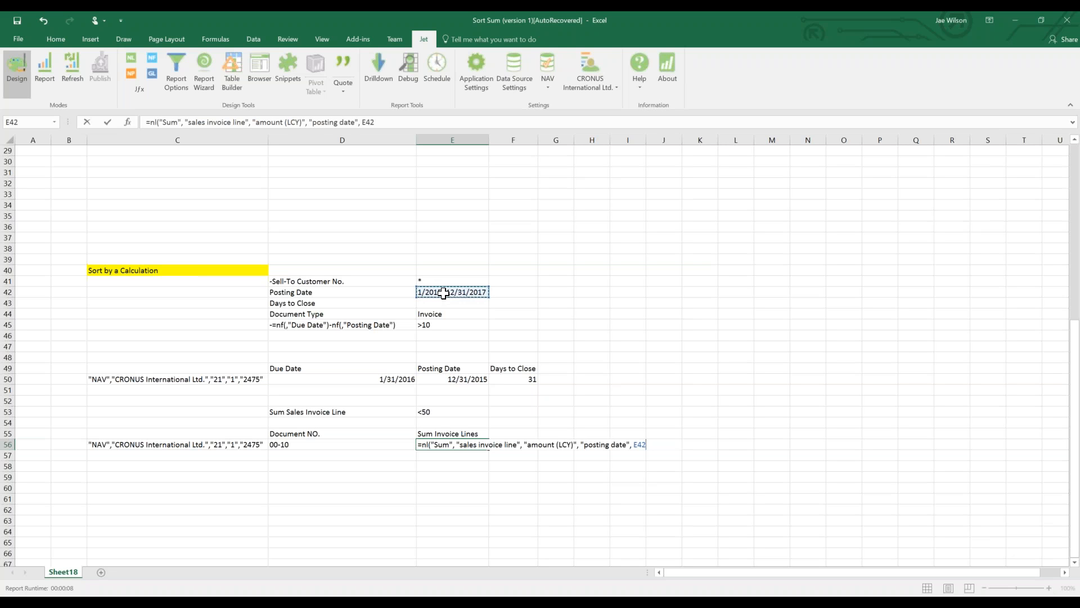
key(F4)
Add document no. $D56 and sell-to customer no. $E$41 filters, then debug the #VALUE! result.
text(, "document no.",)
key(Left)
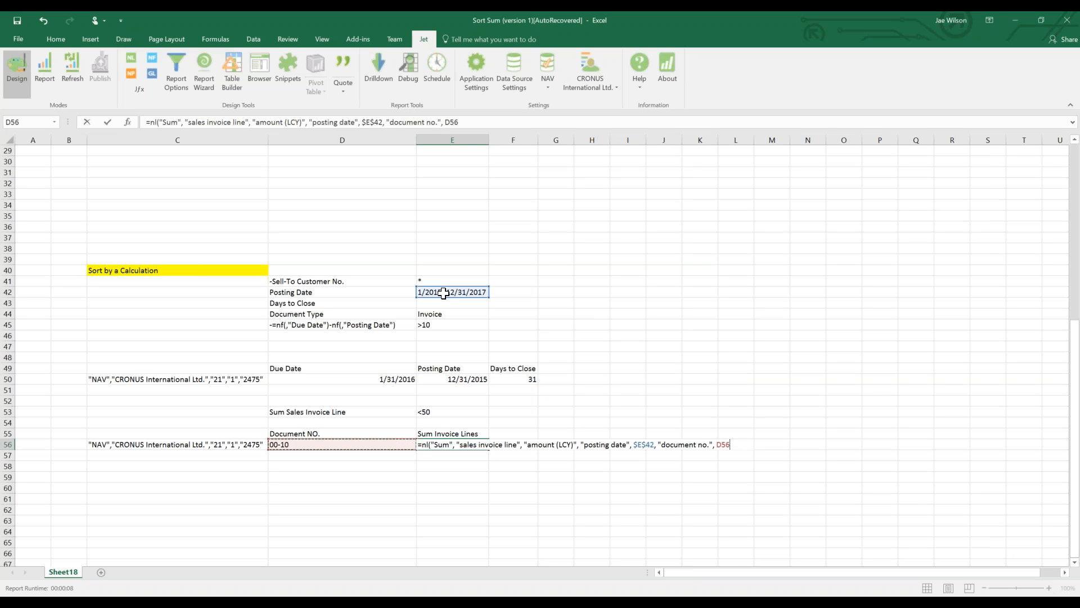
key(F4)
key(F4)
key(F4)
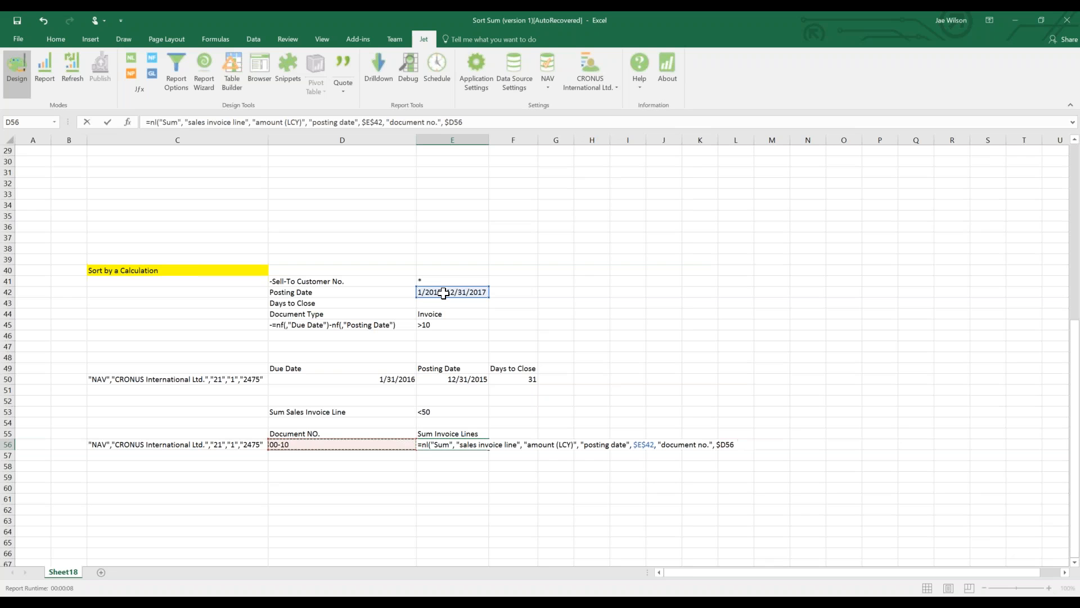
text(, "sell)
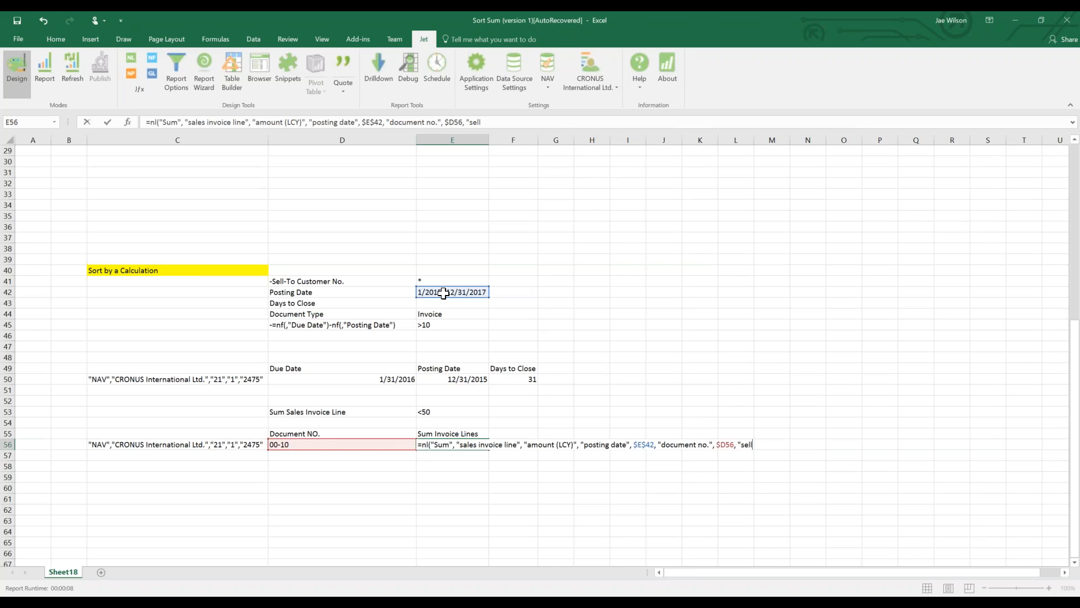
text(-to cu)
key(BackSpace)
key(BackSpace)
key(BackSpace)
key(BackSpace)
key(BackSpace)
text(o customer no.",)
click(423, 281)
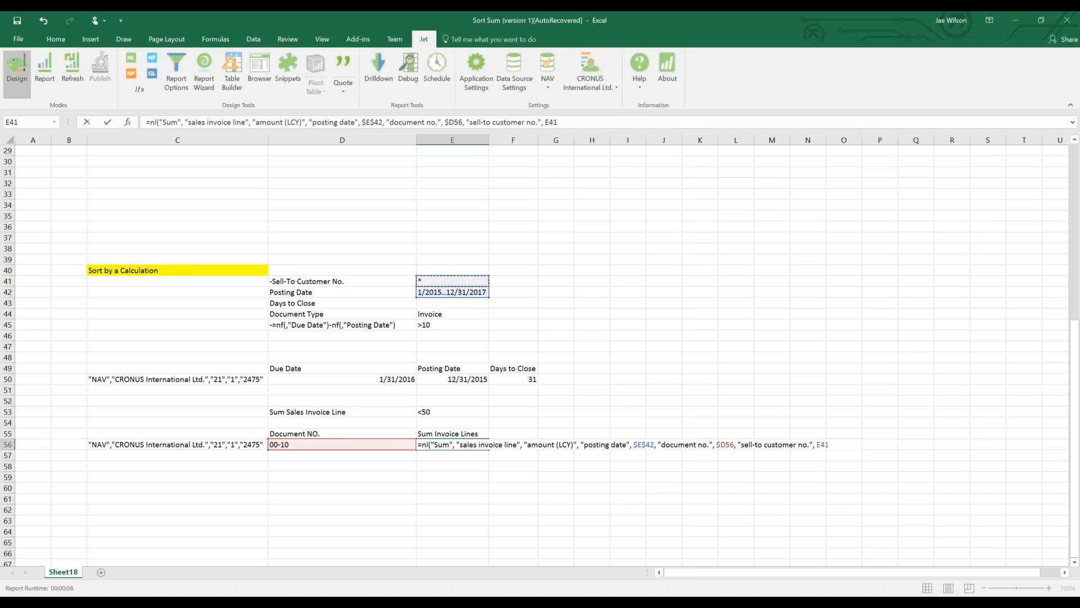
key(F4)
key(ctrl+Return)
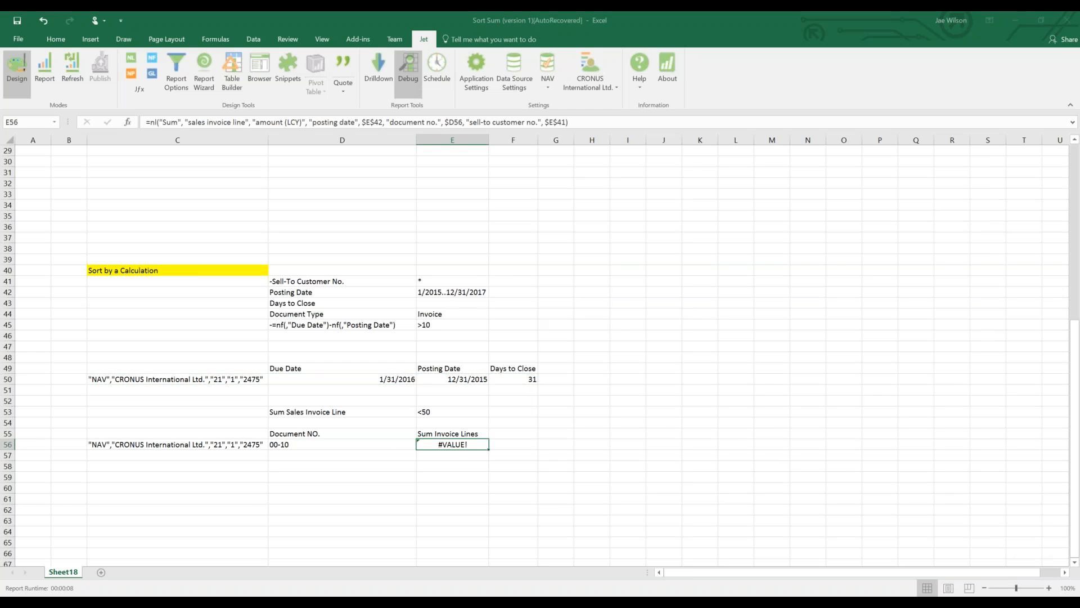
click(408, 73)
click(591, 326)
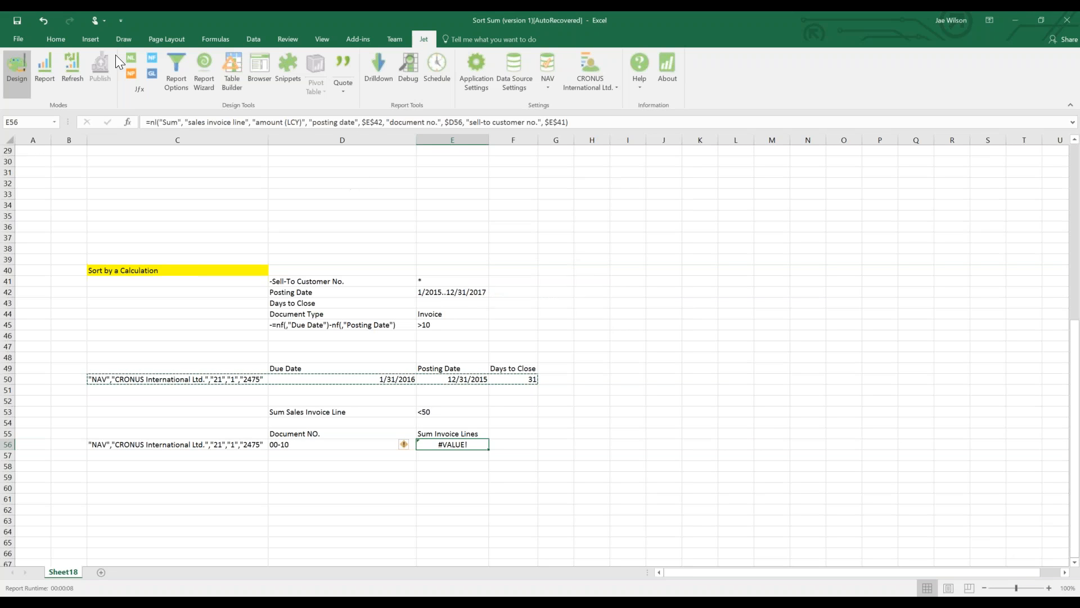
click(131, 58)
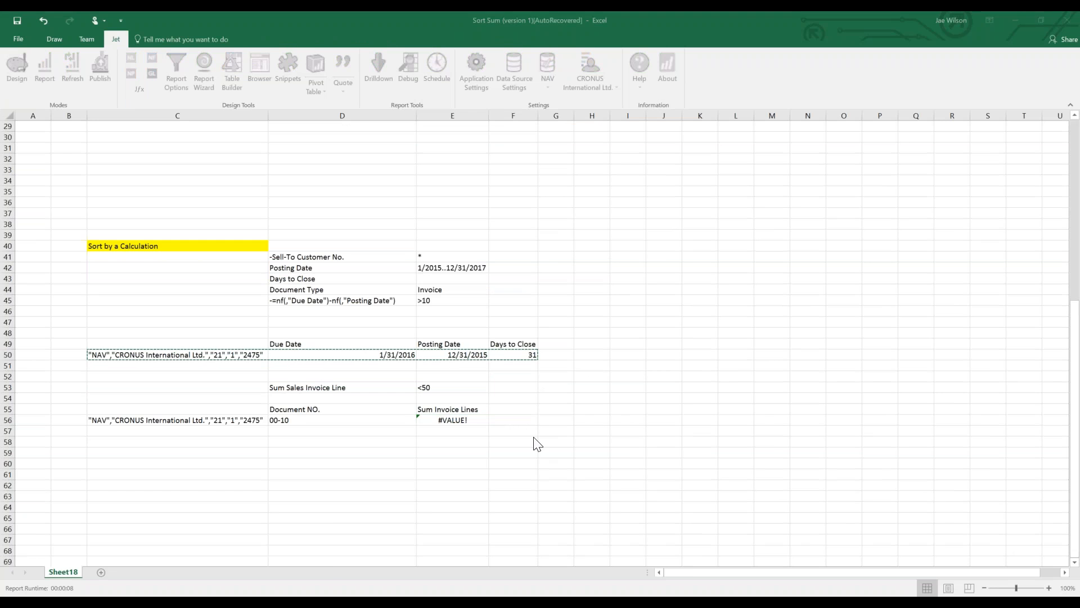
mouse_move(245, 578)
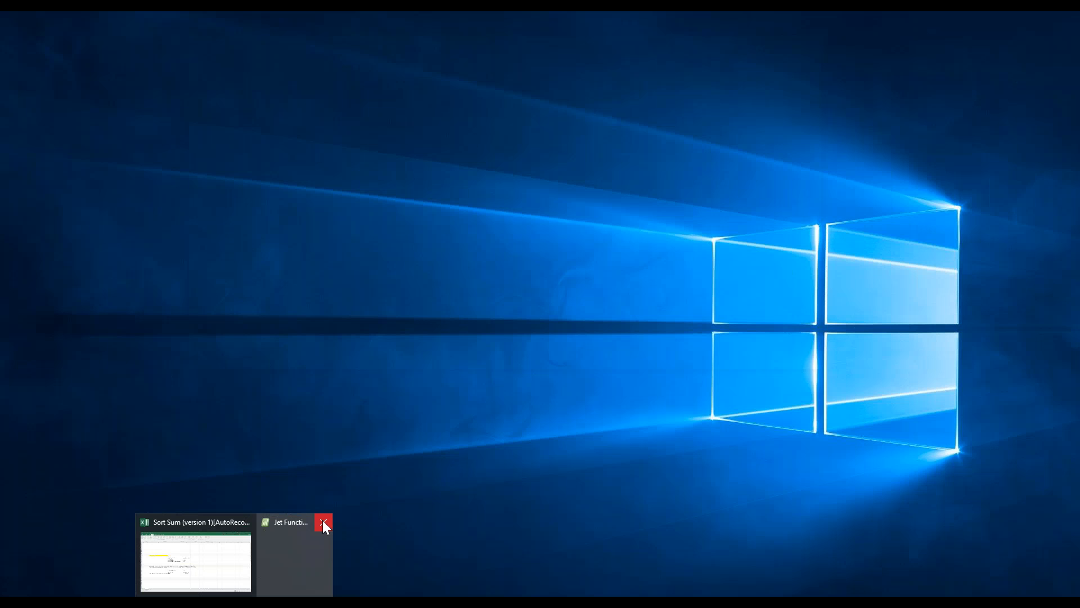
click(322, 520)
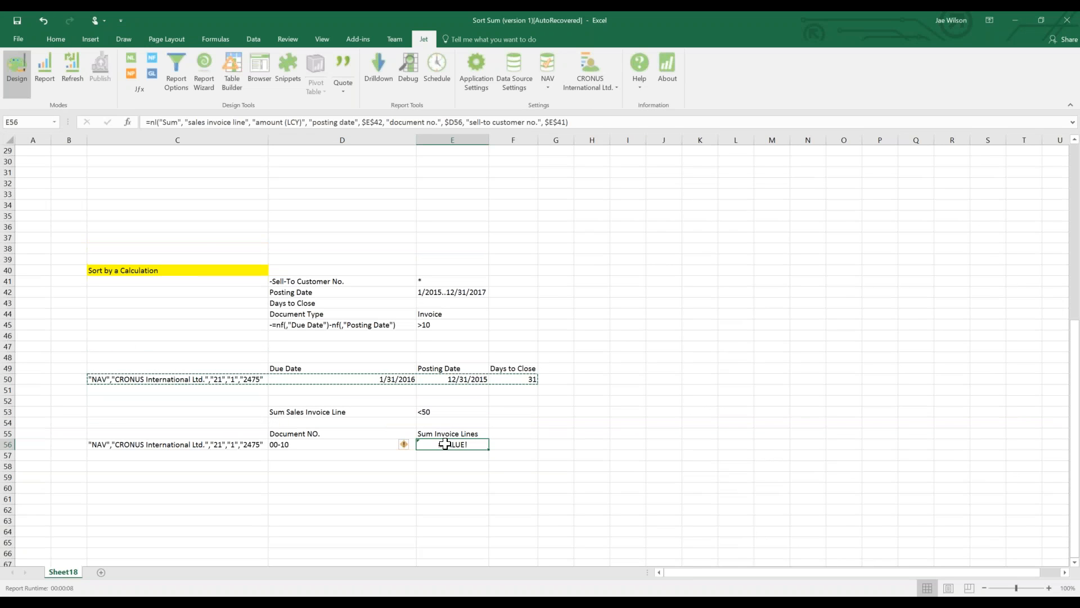
click(254, 62)
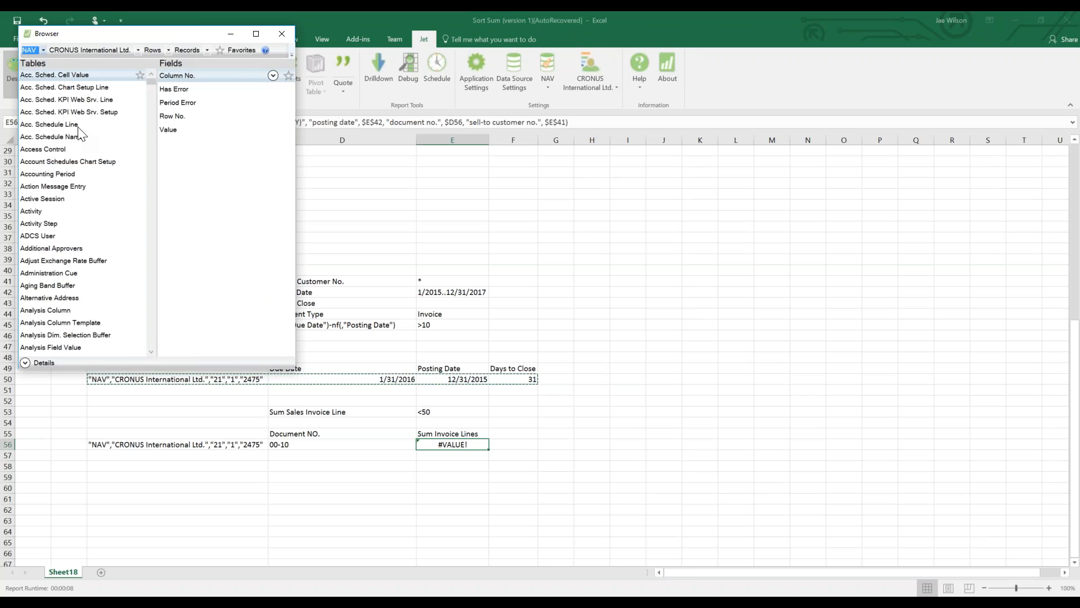
key(s)
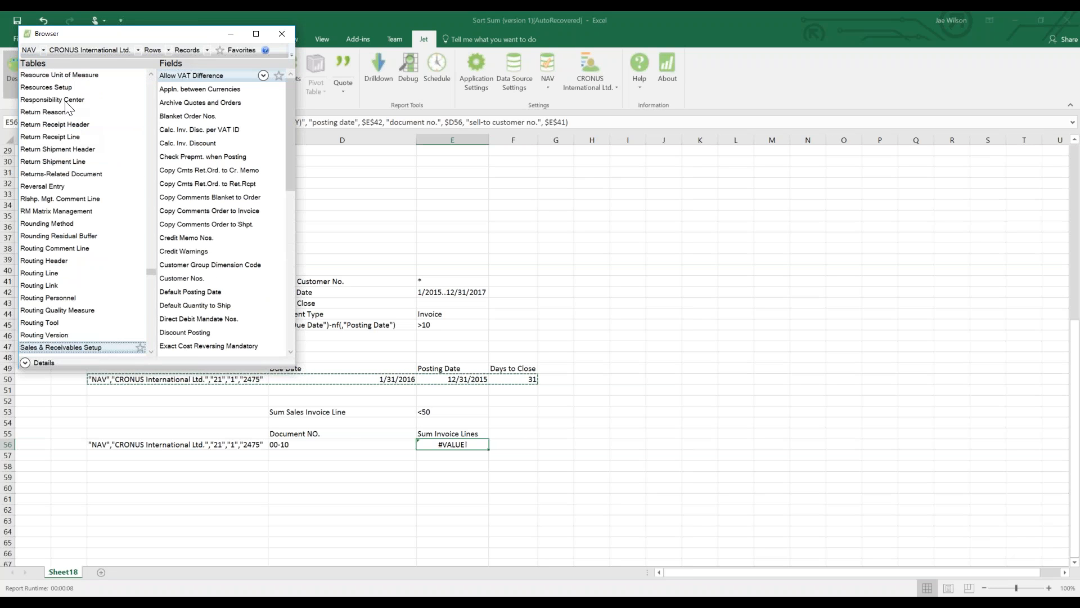
scroll(79, 253, down, 5)
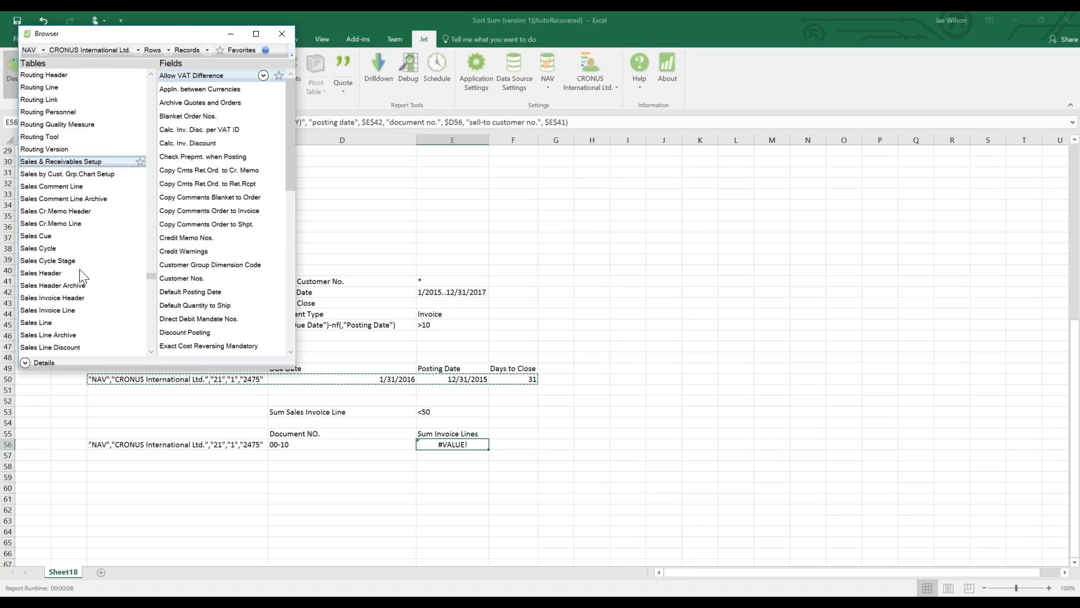
click(69, 311)
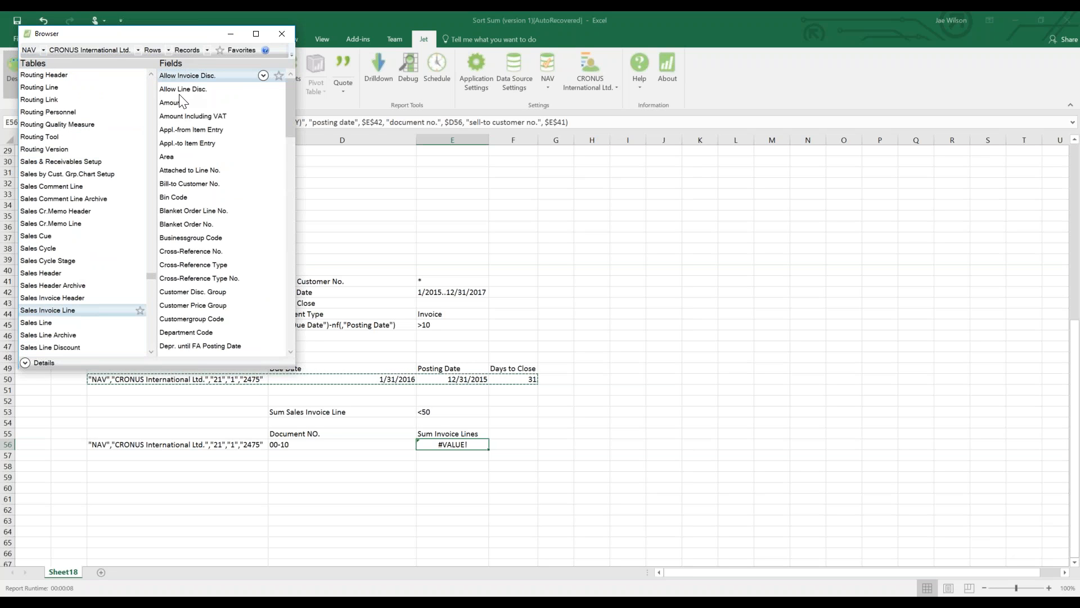
scroll(180, 101, down, 3)
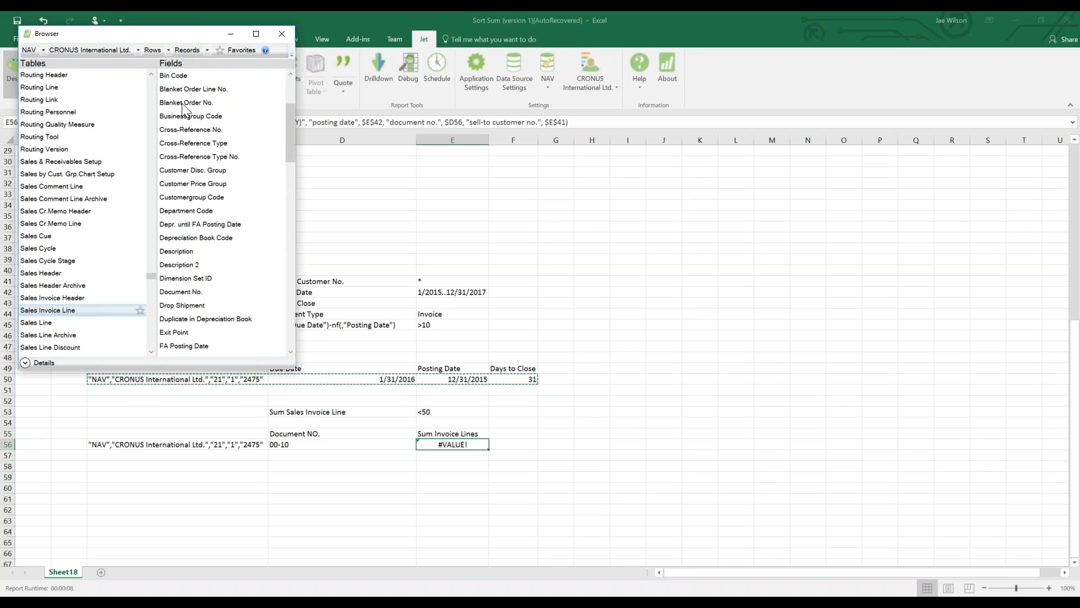
click(282, 34)
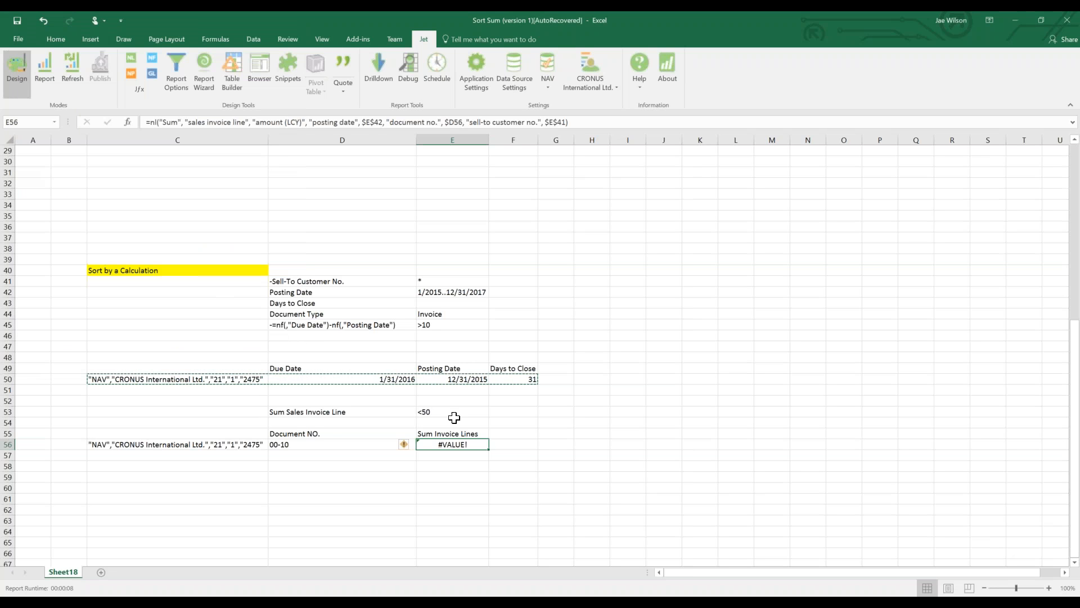
Remove ' (LCY)' from the amount field in E56's Sum formula.
click(284, 122)
drag(284, 122, 304, 122)
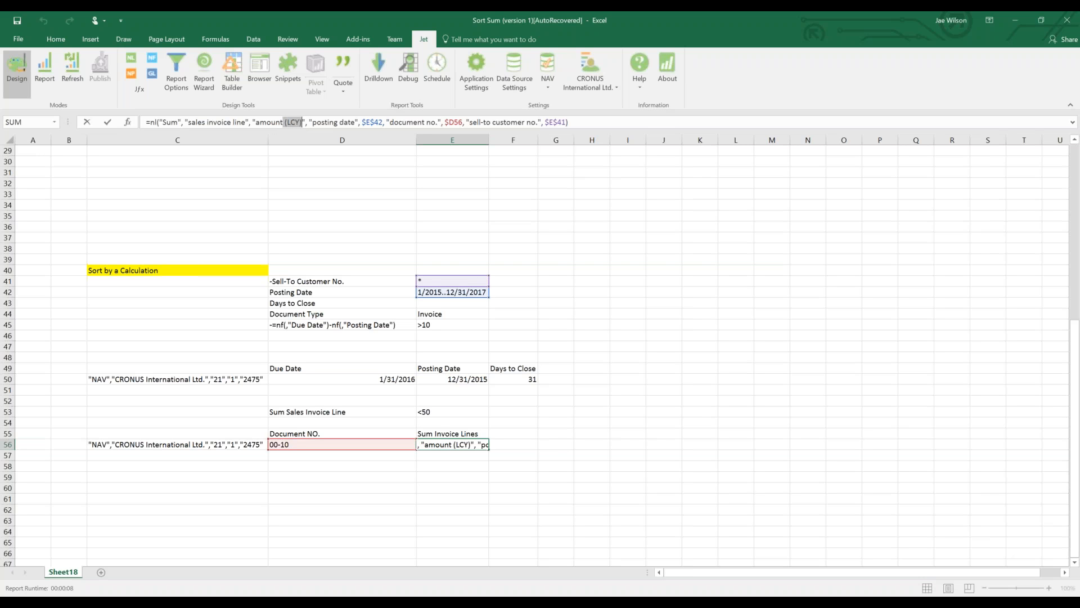
key(BackSpace)
key(Return)
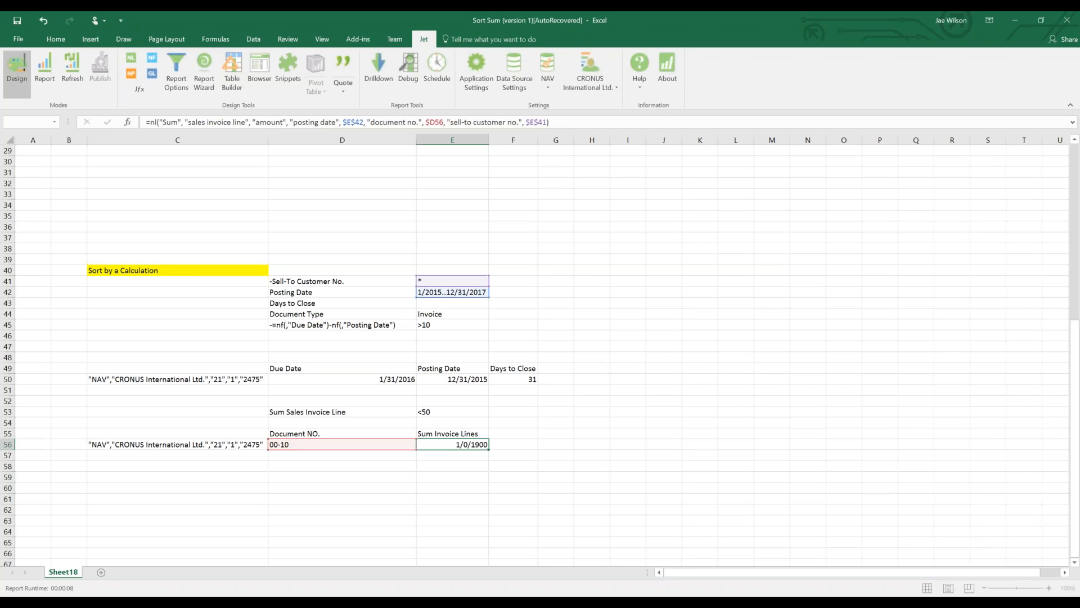
Apply Accounting currency format to E56.
key(Up)
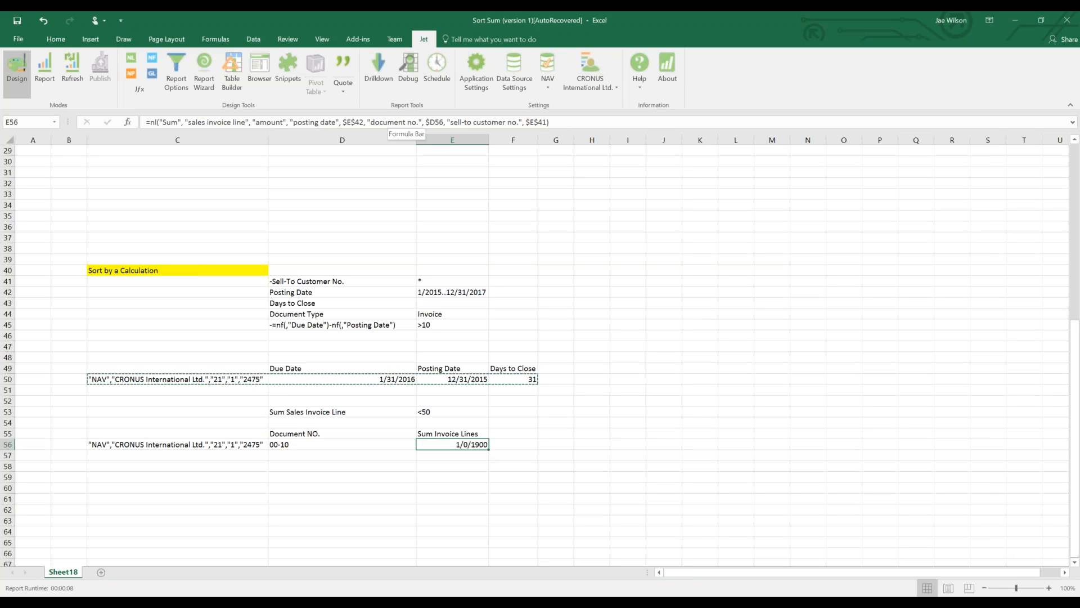
click(76, 45)
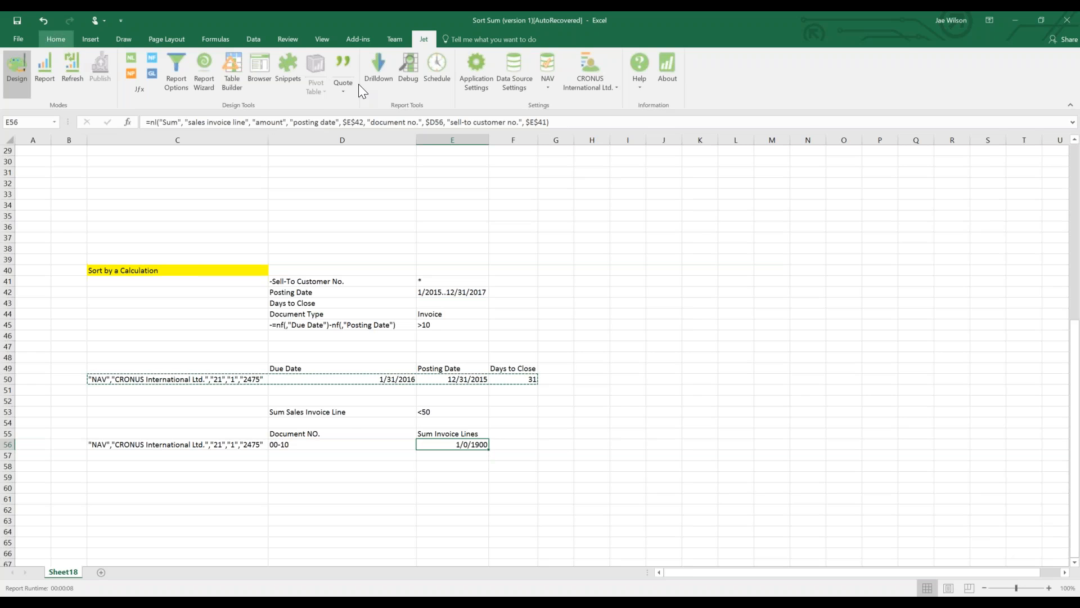
click(439, 85)
key(ctrl+c)
key(Up)
key(Up)
key(Left)
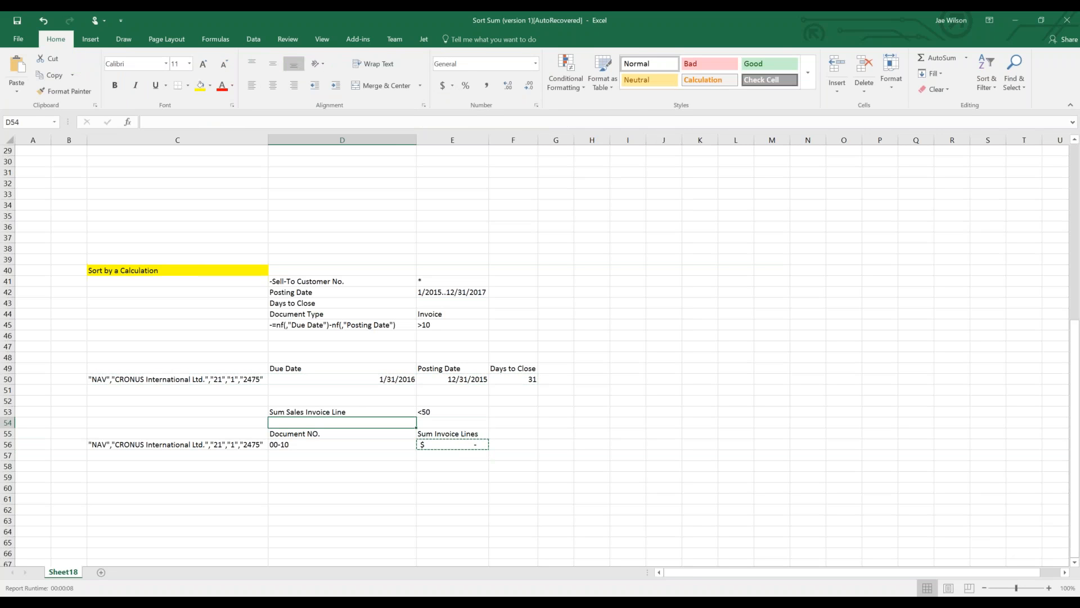
key(Right)
key(Escape)
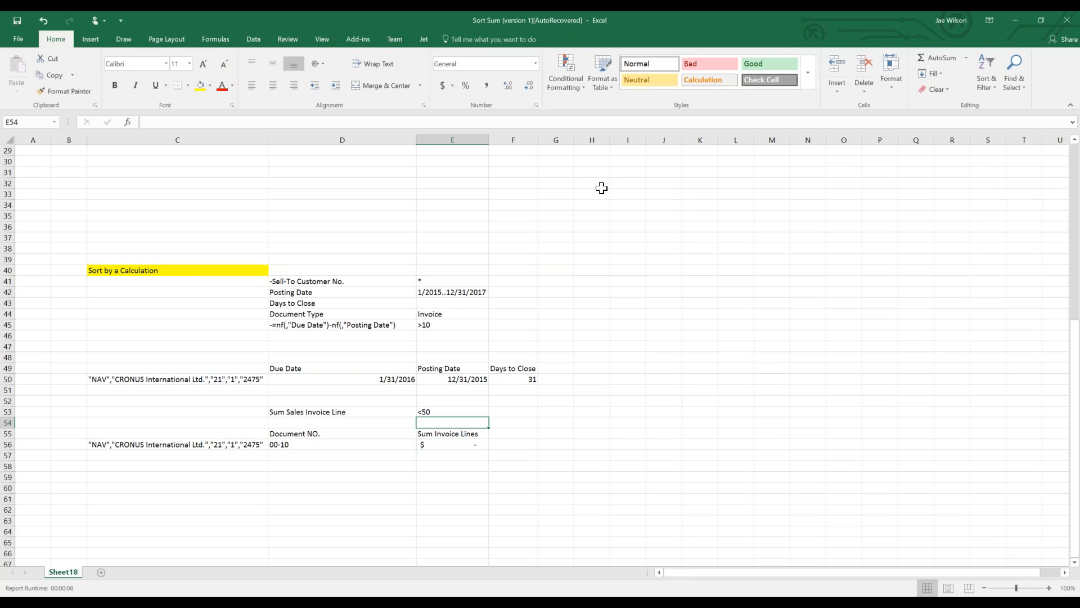
click(423, 40)
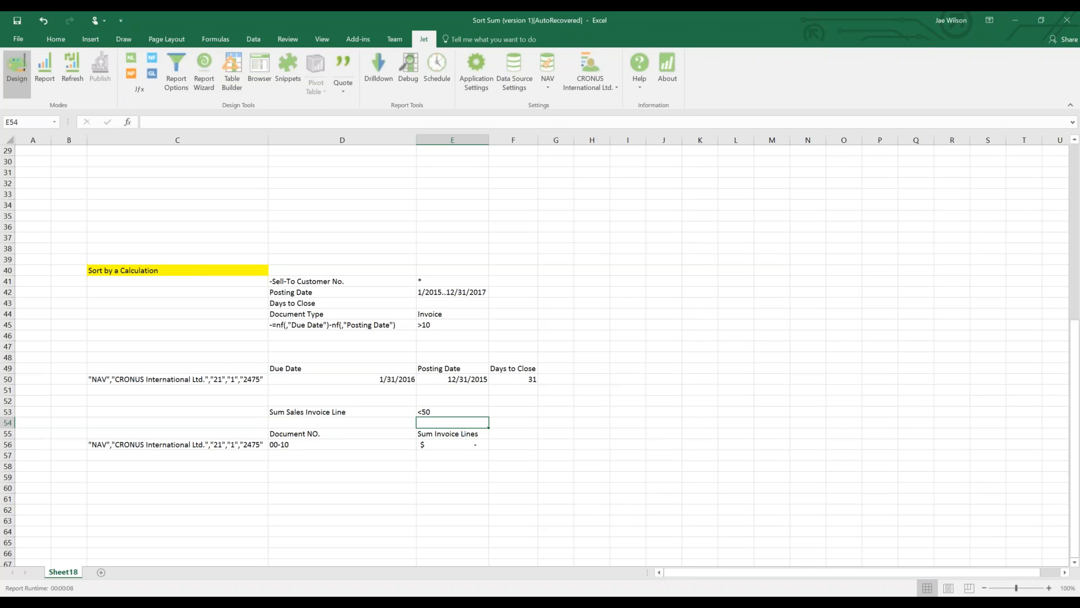
click(45, 83)
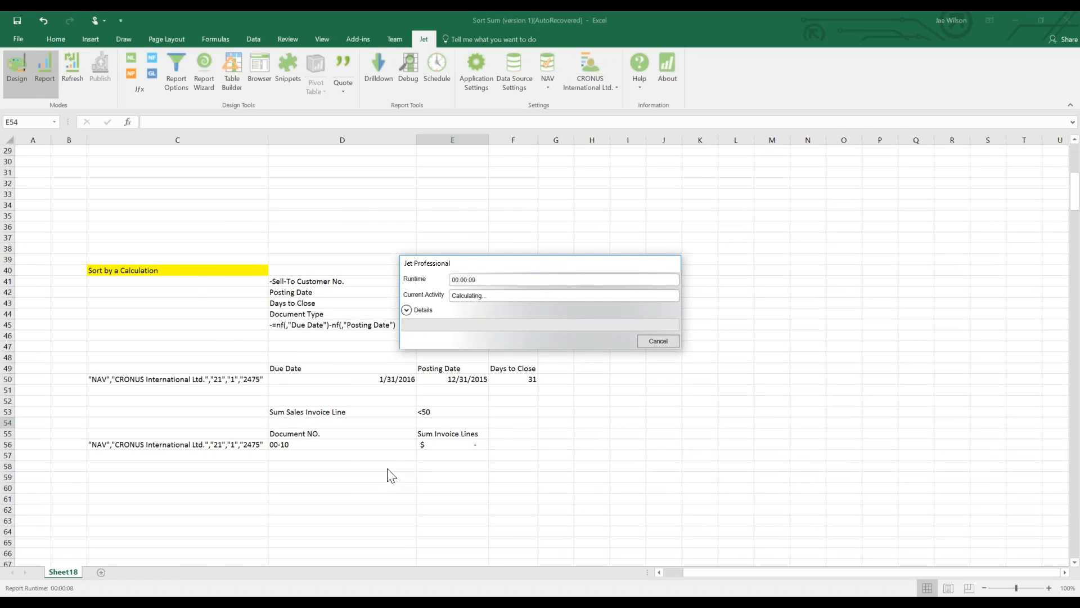
key(ctrl+Down)
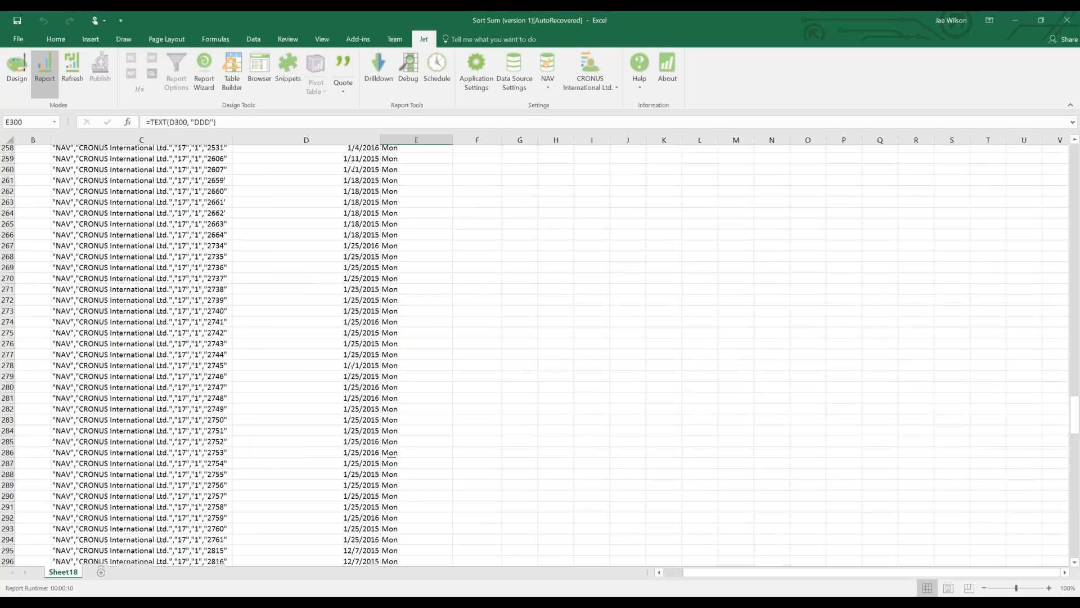
key(ctrl+Down)
key(Down)
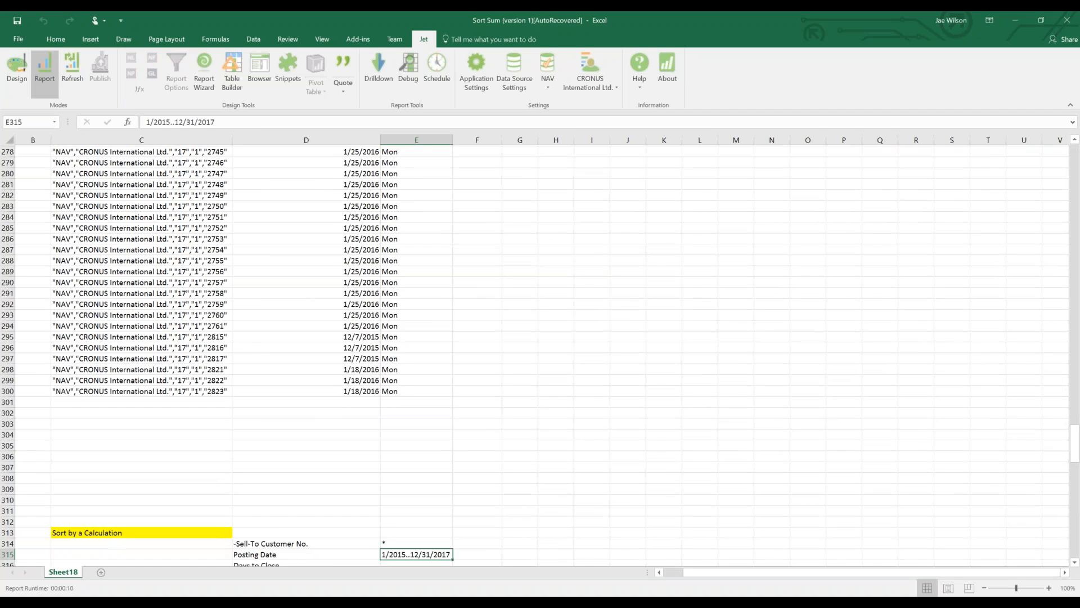
key(ctrl+Down)
key(ctrl+Down)
key(ctrl+Down)
key(ctrl+Down)
scroll(392, 465, up, 5)
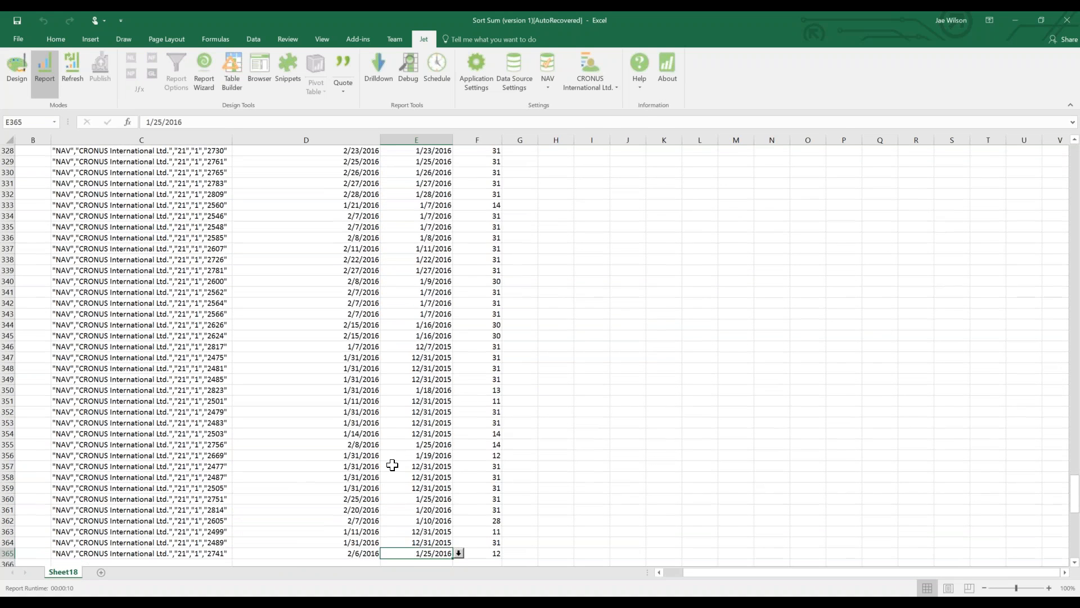
scroll(392, 465, up, 4)
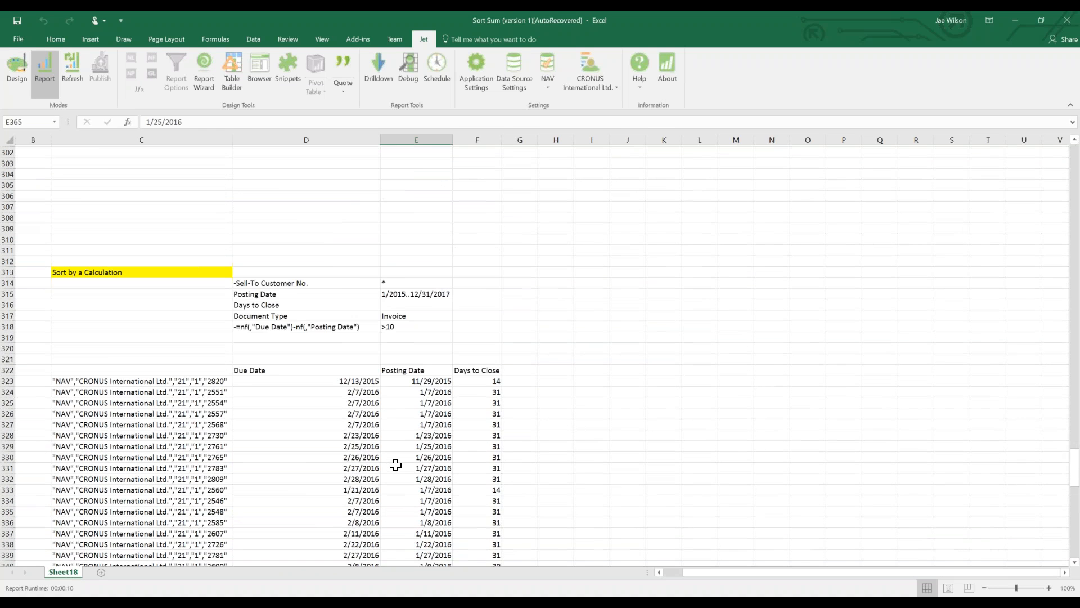
scroll(392, 464, down, 20)
drag(417, 215, 413, 448)
scroll(438, 434, up, 5)
click(416, 346)
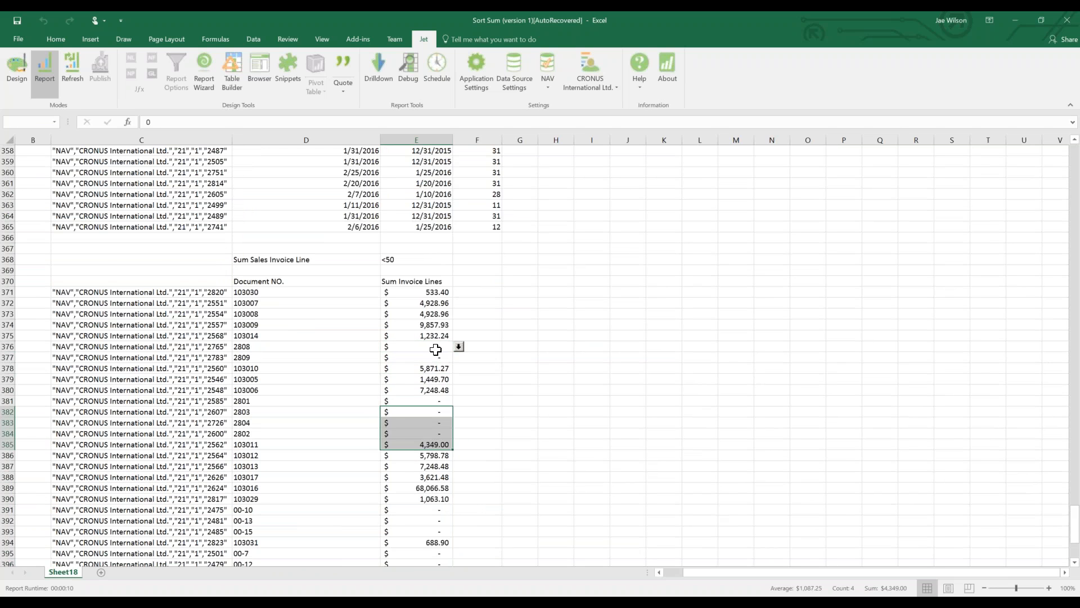
drag(439, 313, 430, 358)
scroll(422, 371, down, 5)
scroll(422, 371, up, 3)
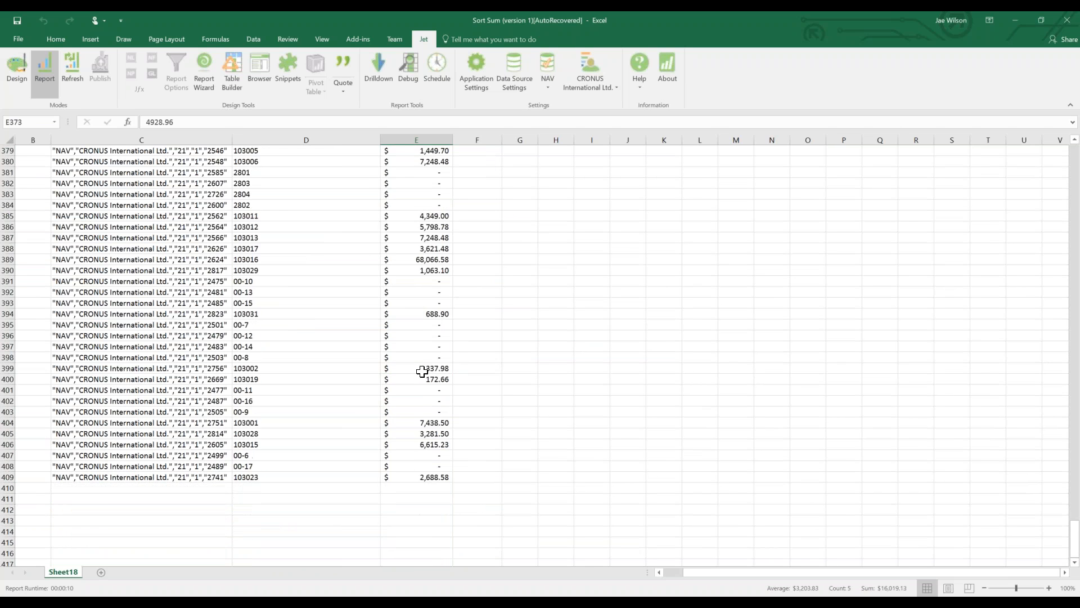
drag(430, 281, 436, 290)
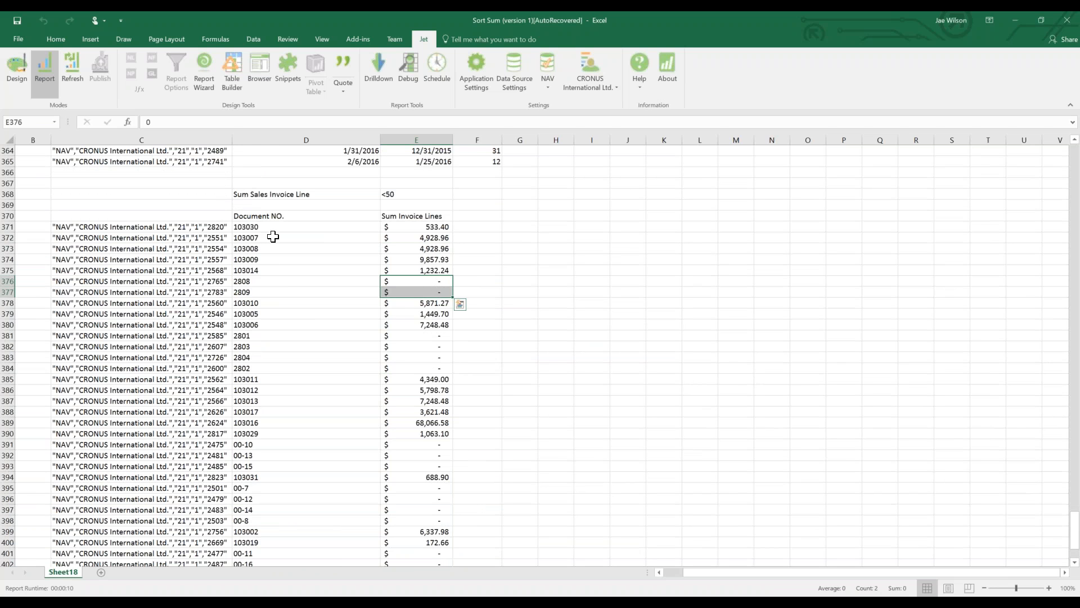
click(18, 79)
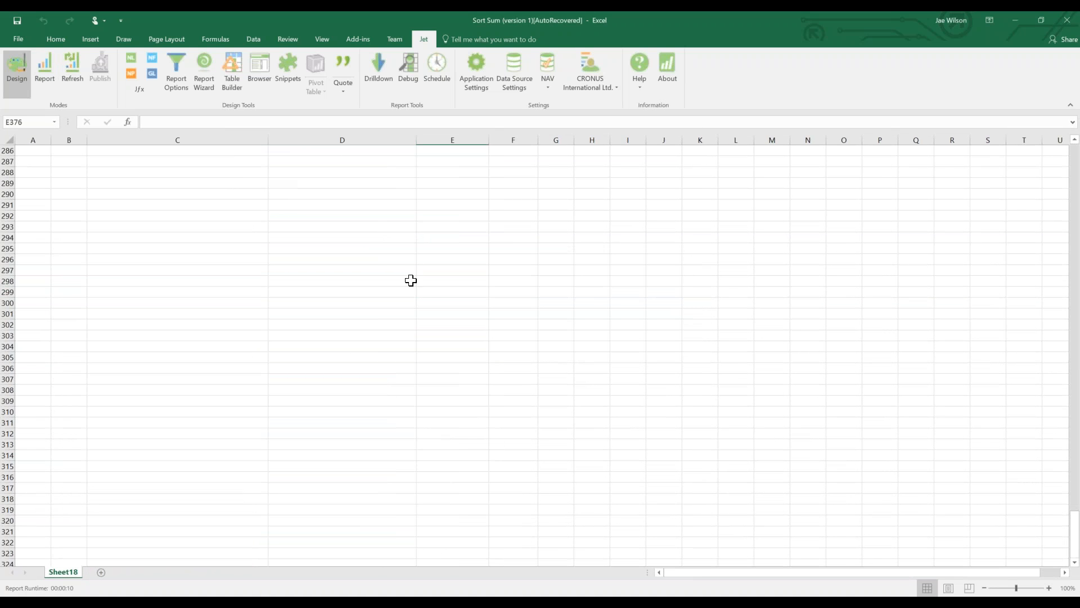
Set the sum criterion in E53 to 0.
scroll(394, 284, up, 20)
click(373, 281)
key(ctrl+Down)
key(ctrl+Up)
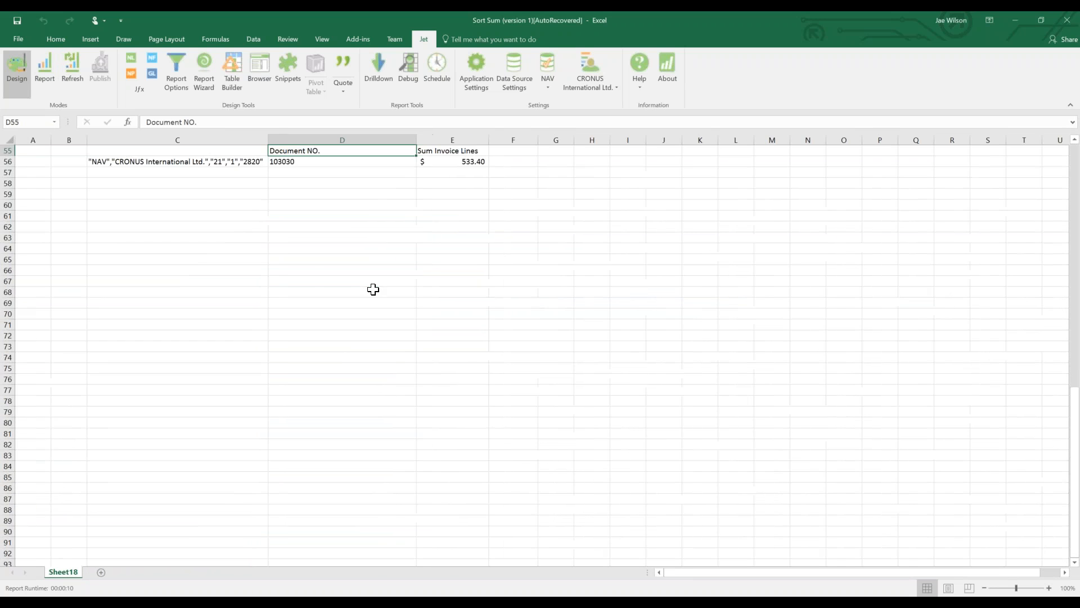
scroll(258, 282, up, 8)
click(446, 388)
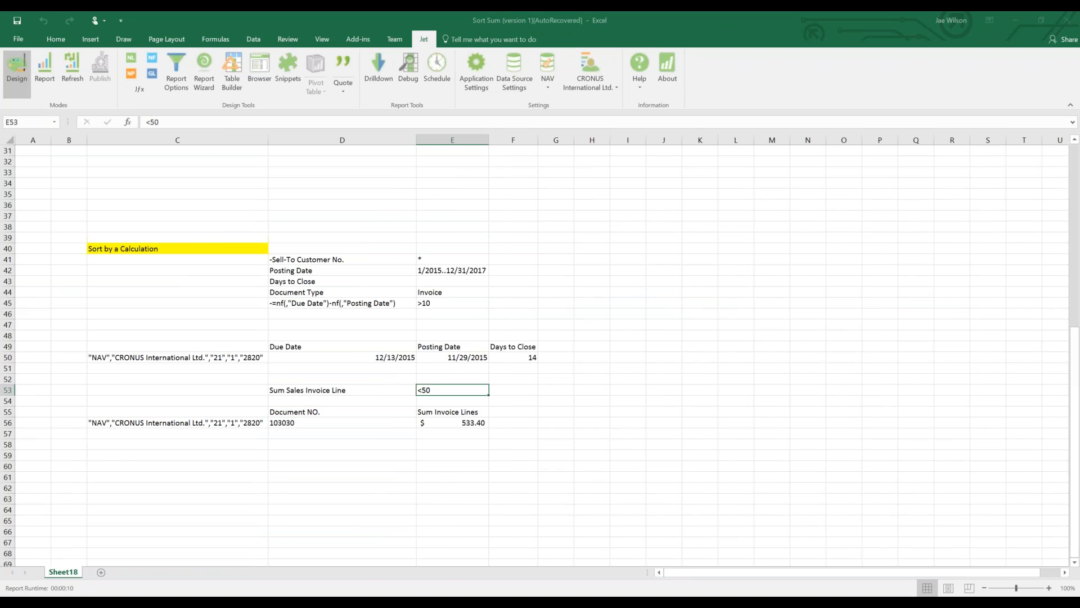
text(0)
key(Return)
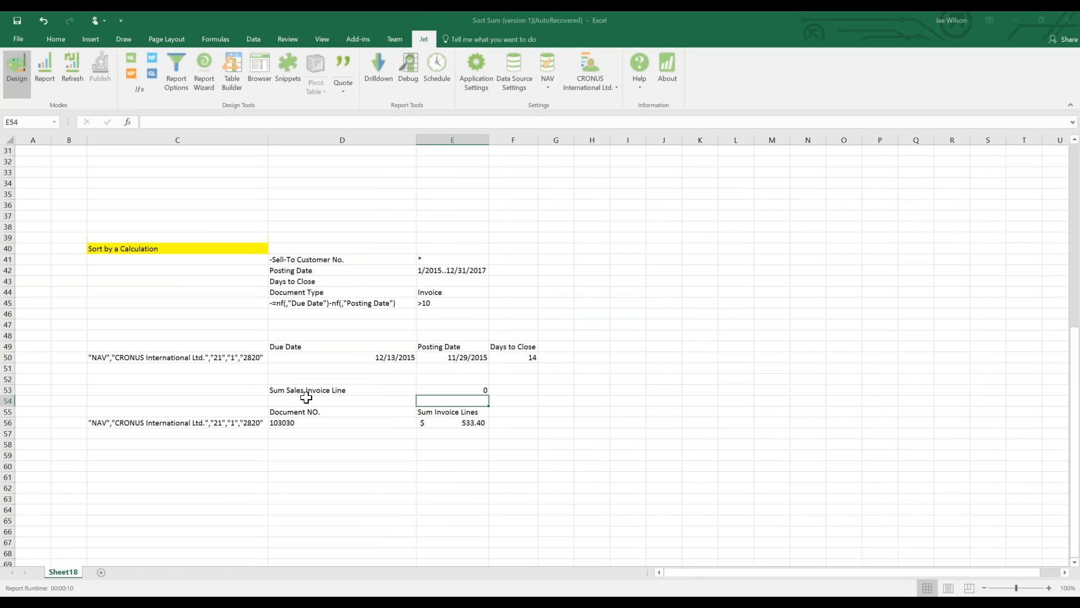
Insert a blank row at row 54 beneath Sum Sales Invoice Line.
click(7, 401)
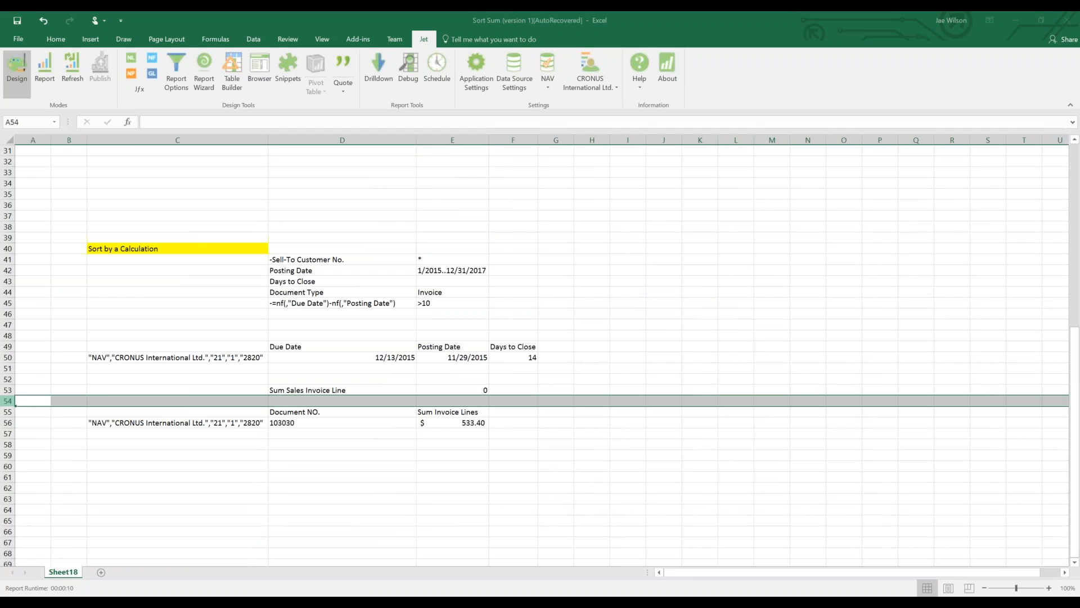
right_click(8, 401)
click(31, 480)
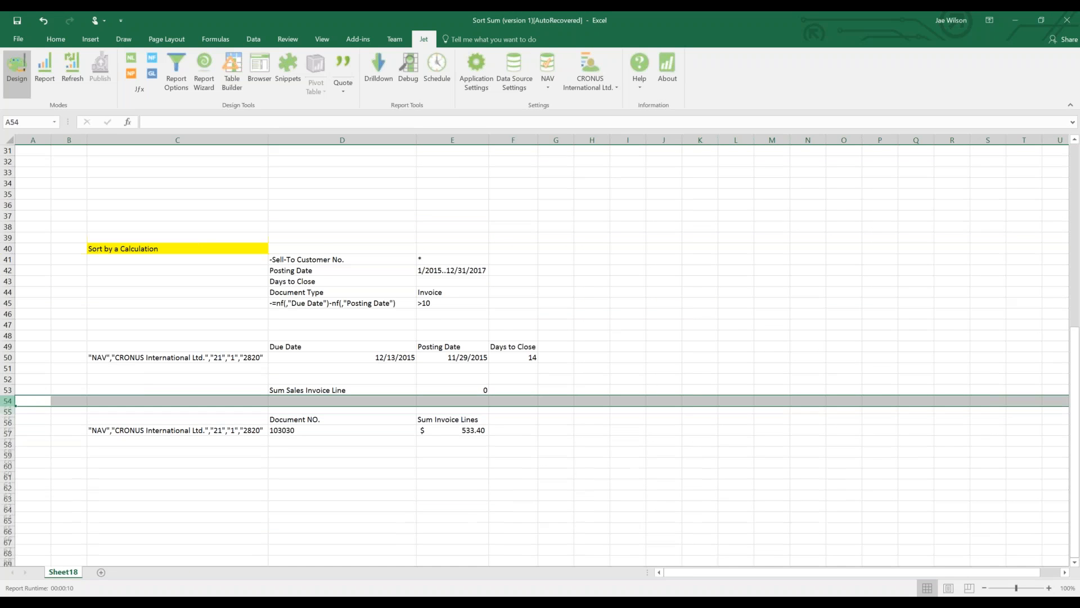
Copy the Sum Invoice Lines formula from E57 into D54, accepting the circular-reference warning.
click(452, 498)
click(480, 436)
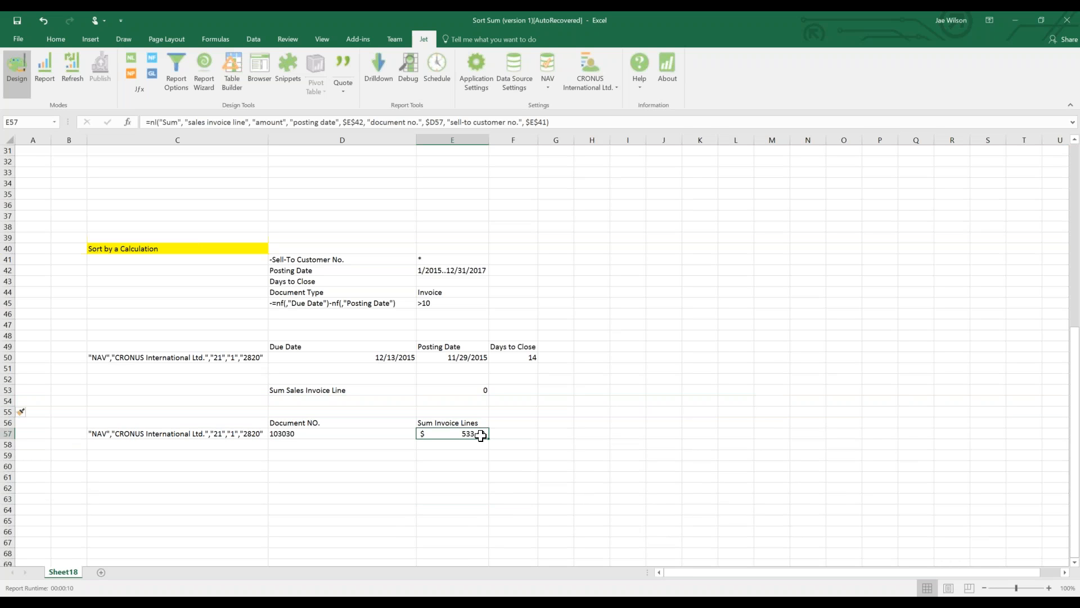
key(ctrl+c)
key(Up)
key(Left)
key(Left)
key(Up)
key(Right)
key(Up)
key(ctrl+v)
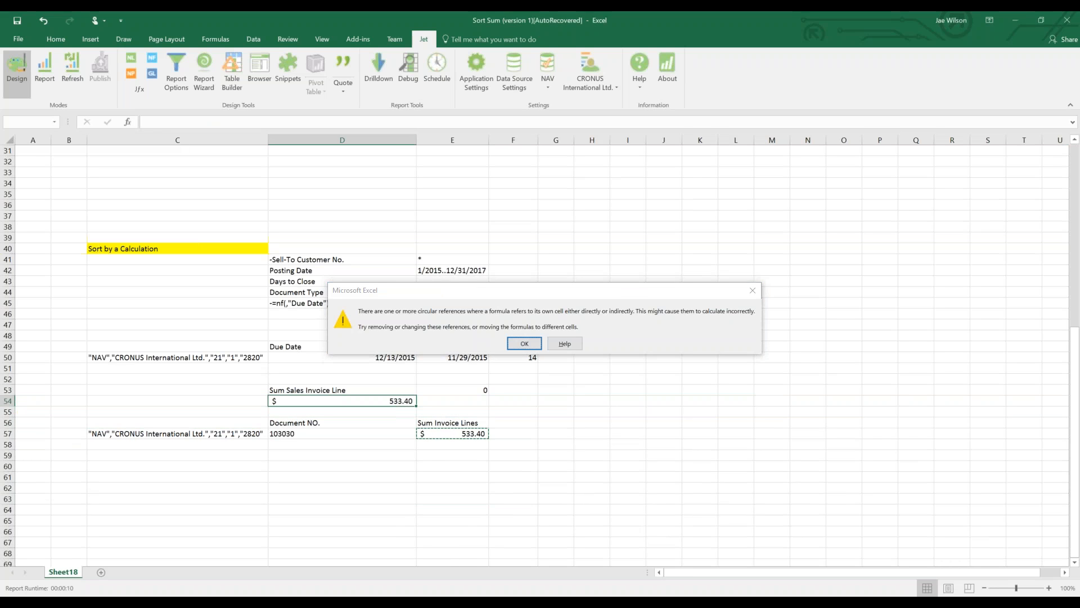
key(Return)
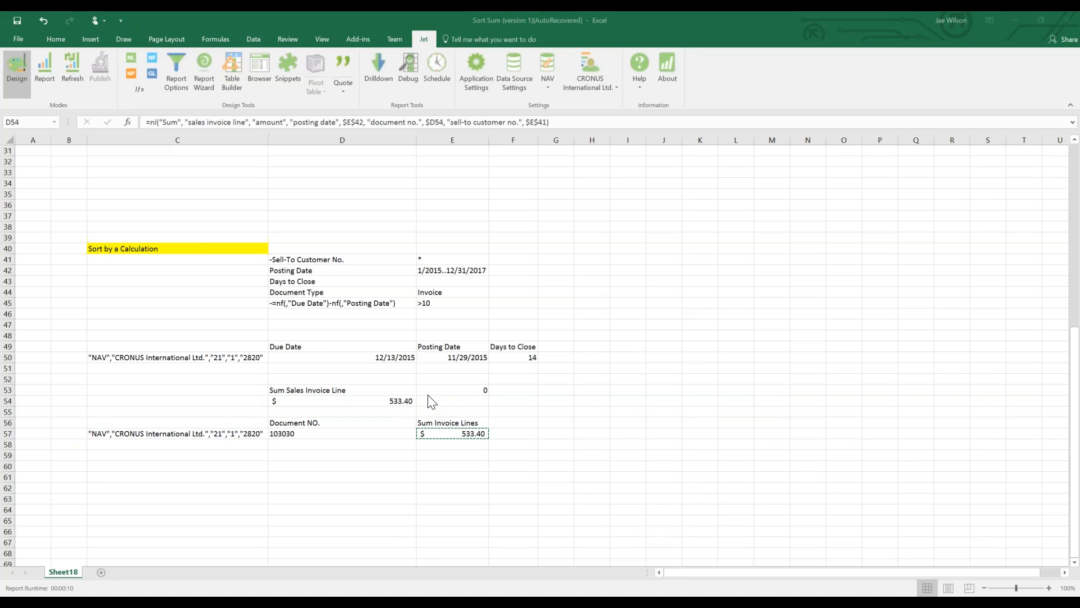
Cancel the pending copy and reselect the pasted formula in D54.
click(435, 392)
key(Down)
key(Down)
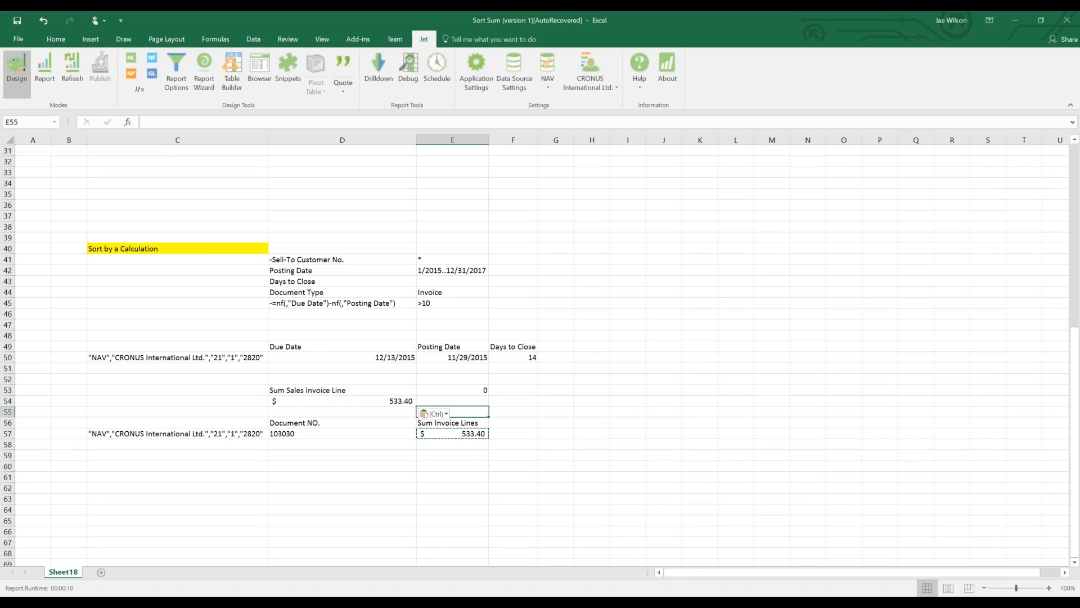
click(467, 389)
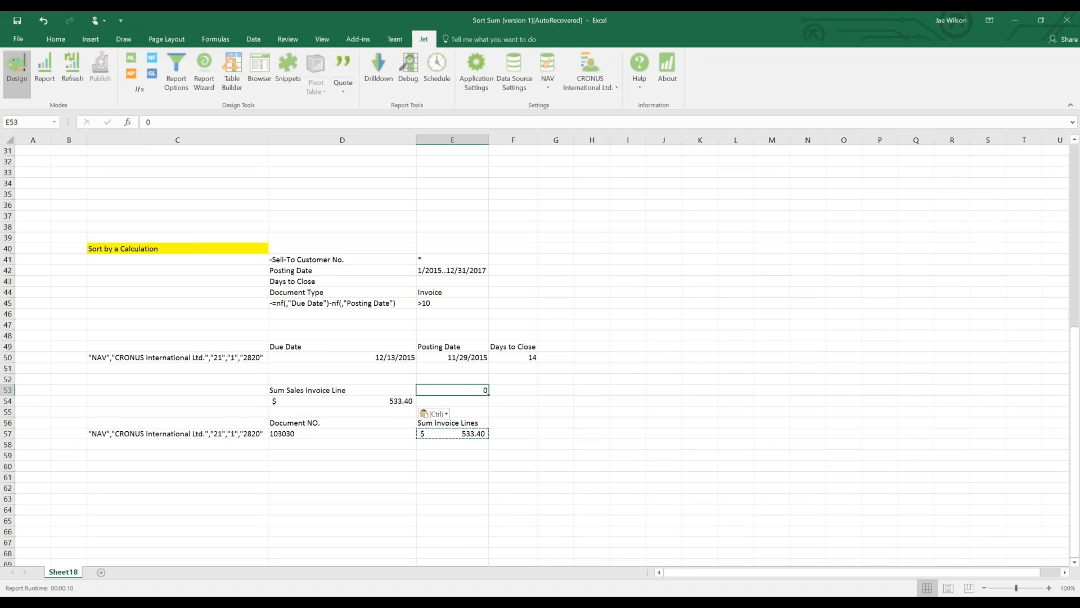
key(Escape)
click(395, 401)
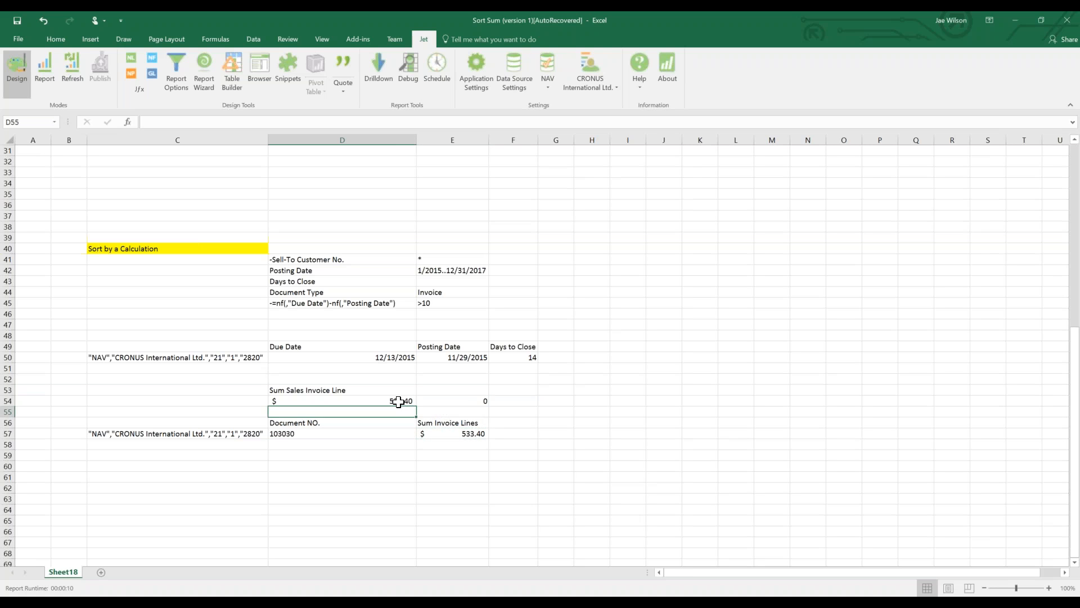
Turn D54's formula into quoted text and expand the formula bar to show it.
click(344, 70)
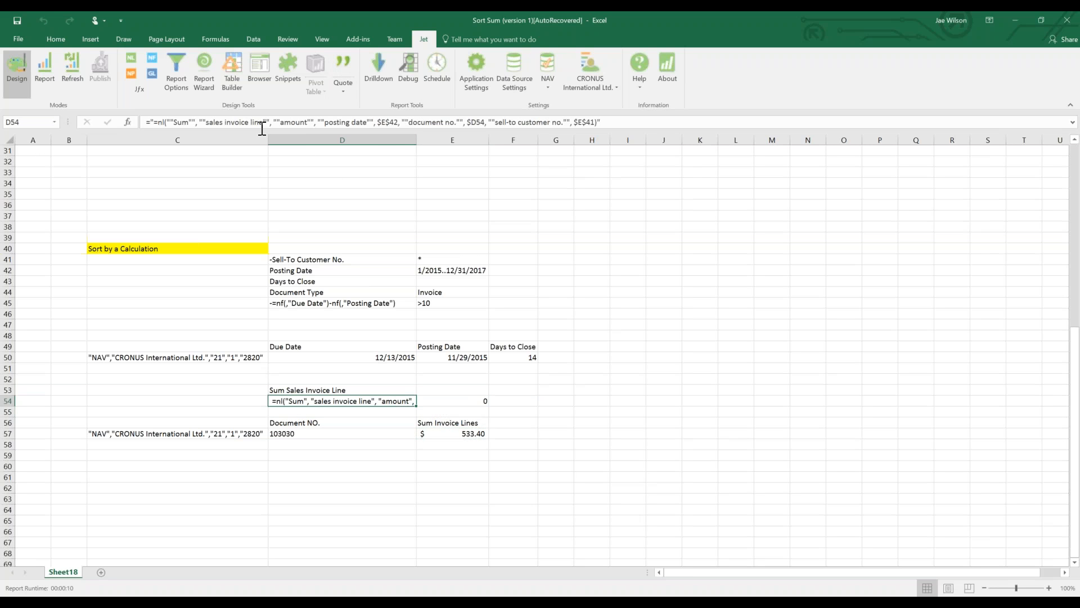
drag(266, 140, 266, 150)
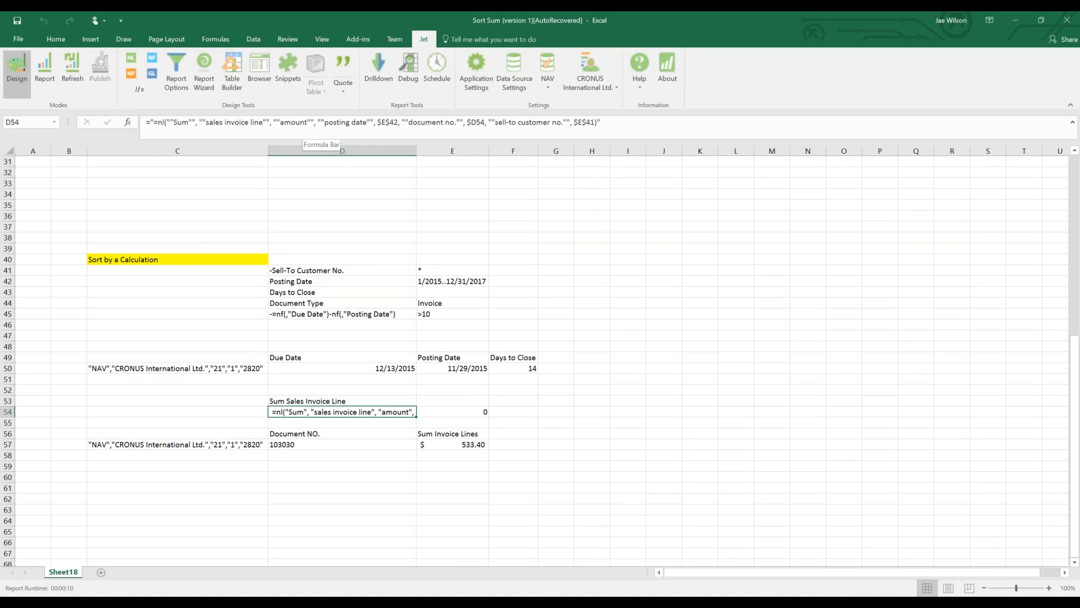
double_click(380, 124)
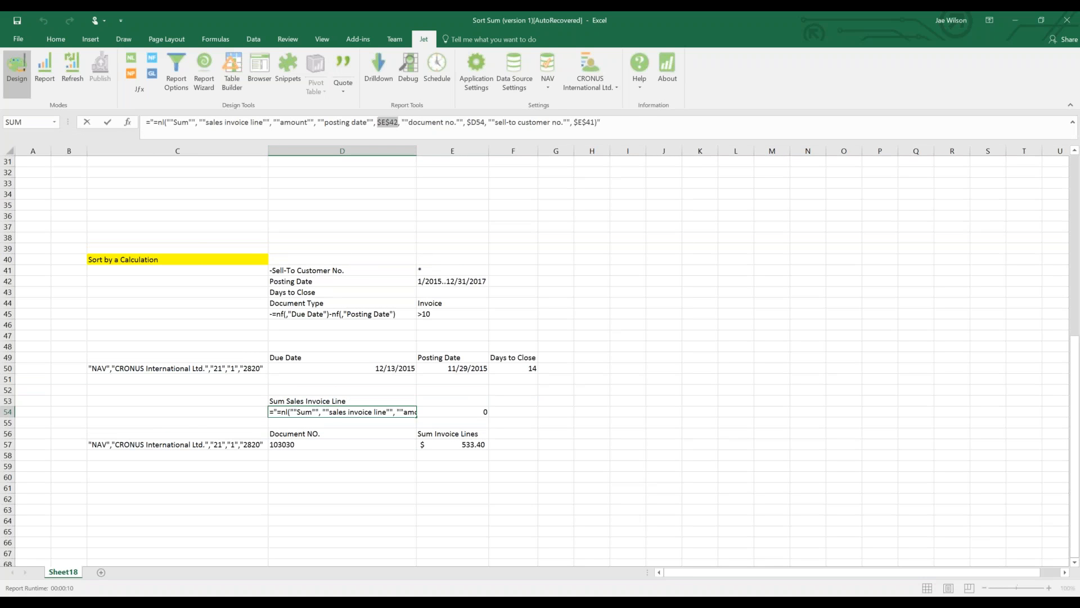
double_click(476, 122)
double_click(578, 123)
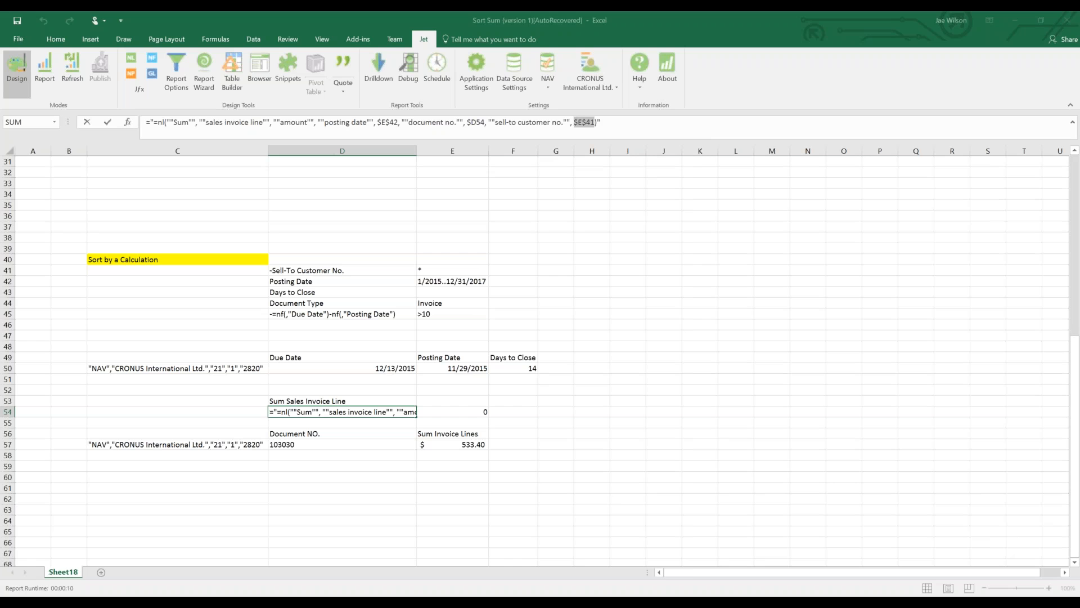
double_click(476, 123)
Replace the $D54 and $E$41 references with nf() Document No. and Sell-To Customer No. fields.
text(nf(""Douc)
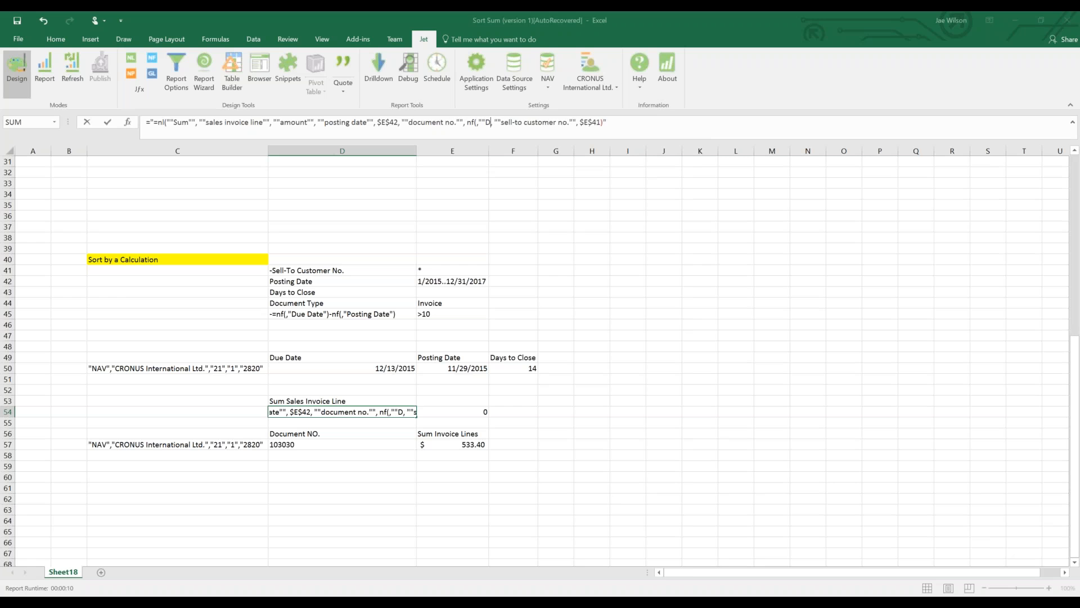
text(ment No)
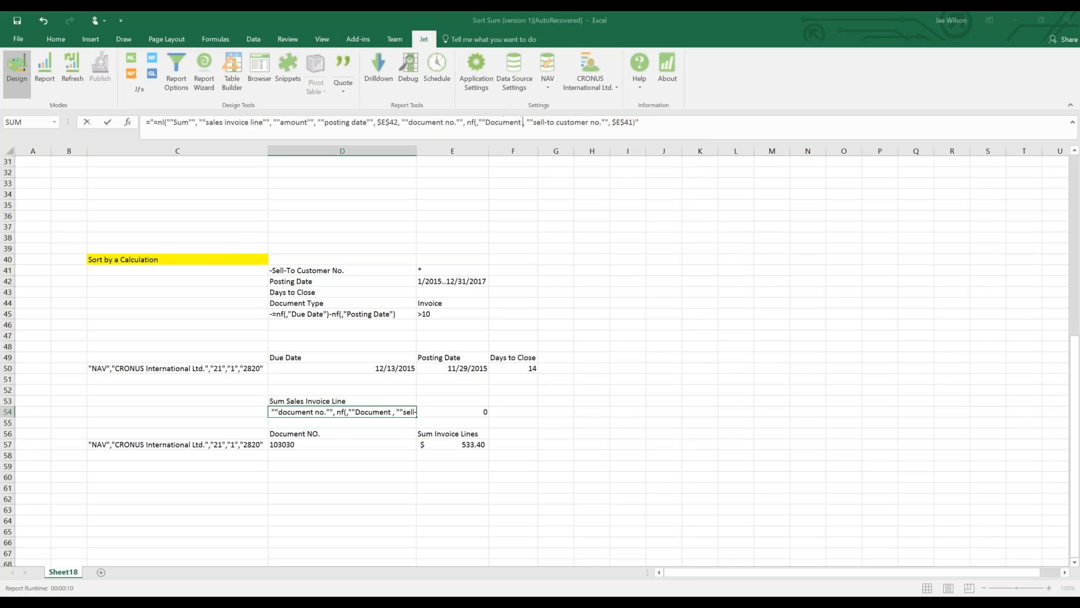
text(.""))
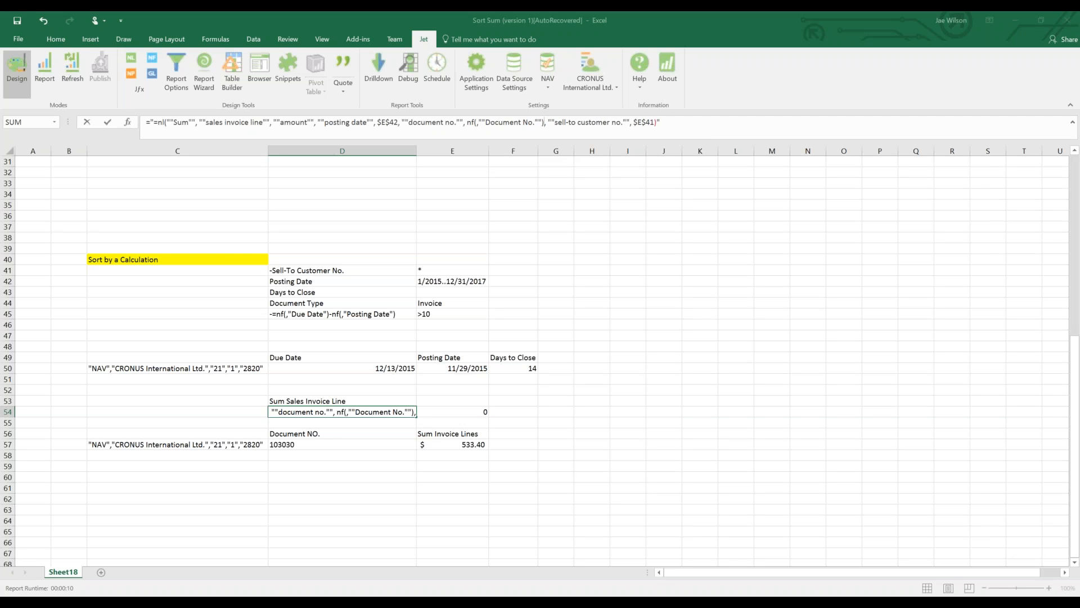
drag(477, 122, 544, 122)
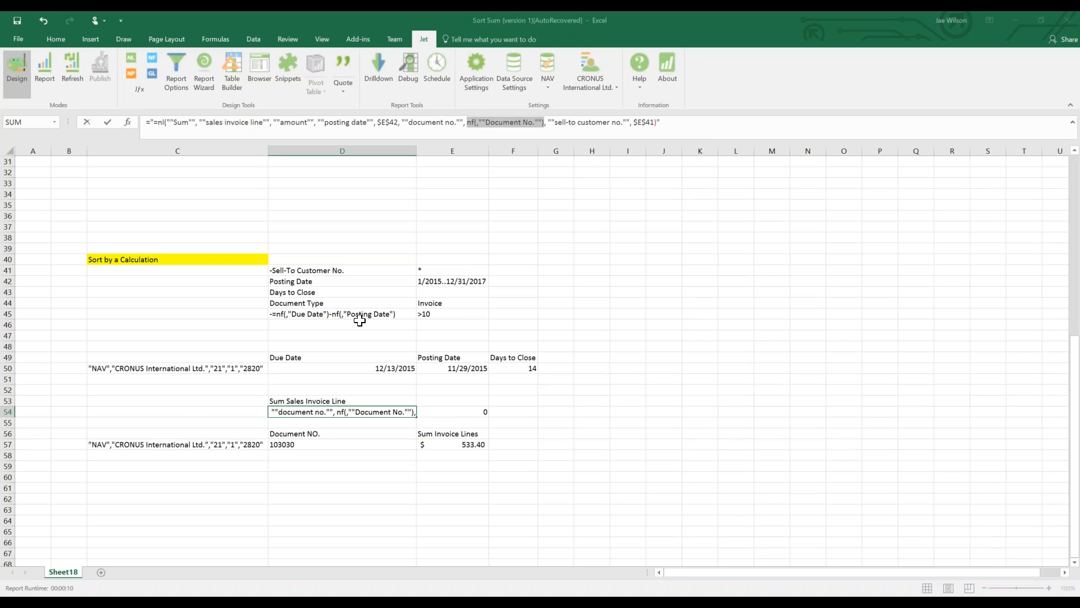
double_click(645, 122)
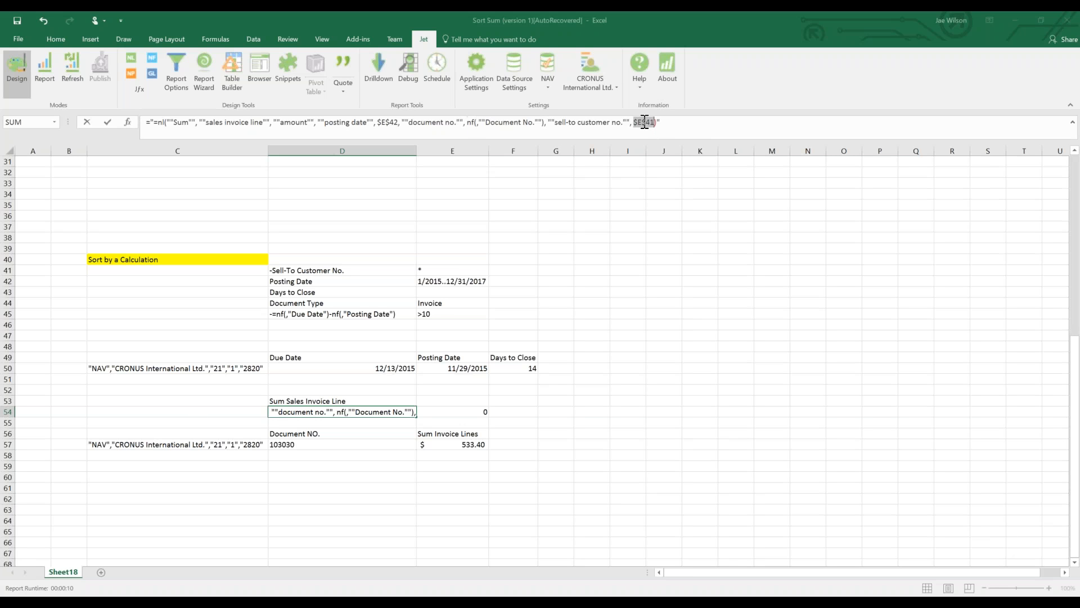
text(nf(,""Sell-To C)
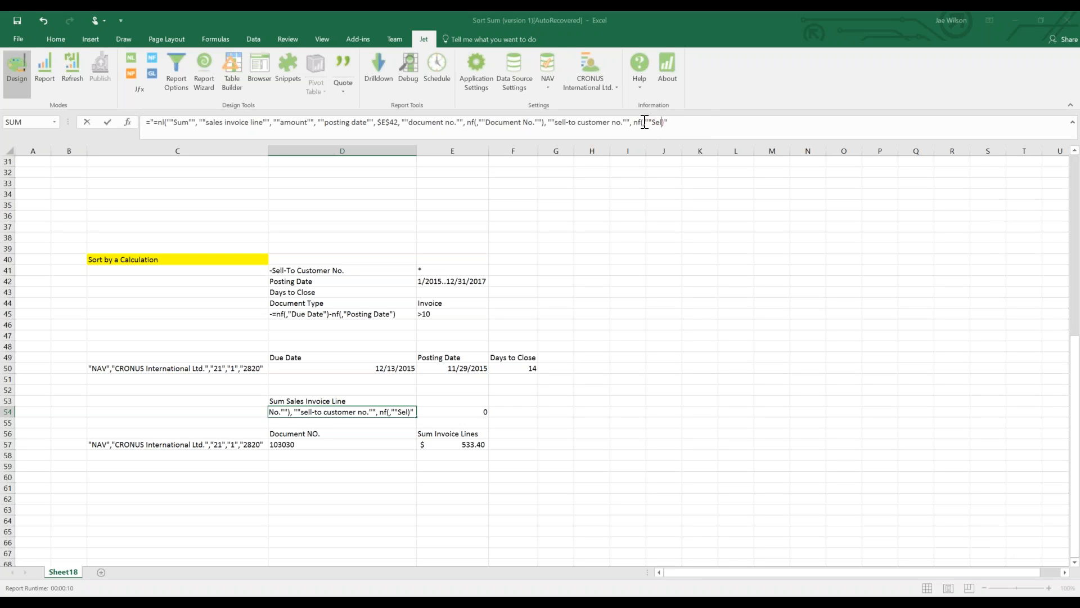
text(ustomer No)
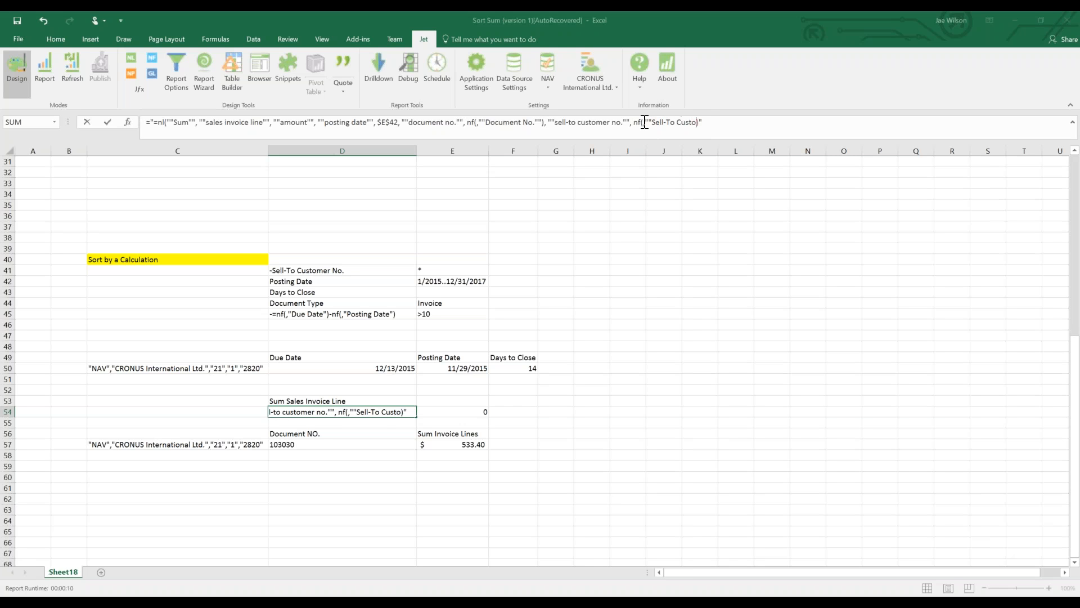
text(.""))
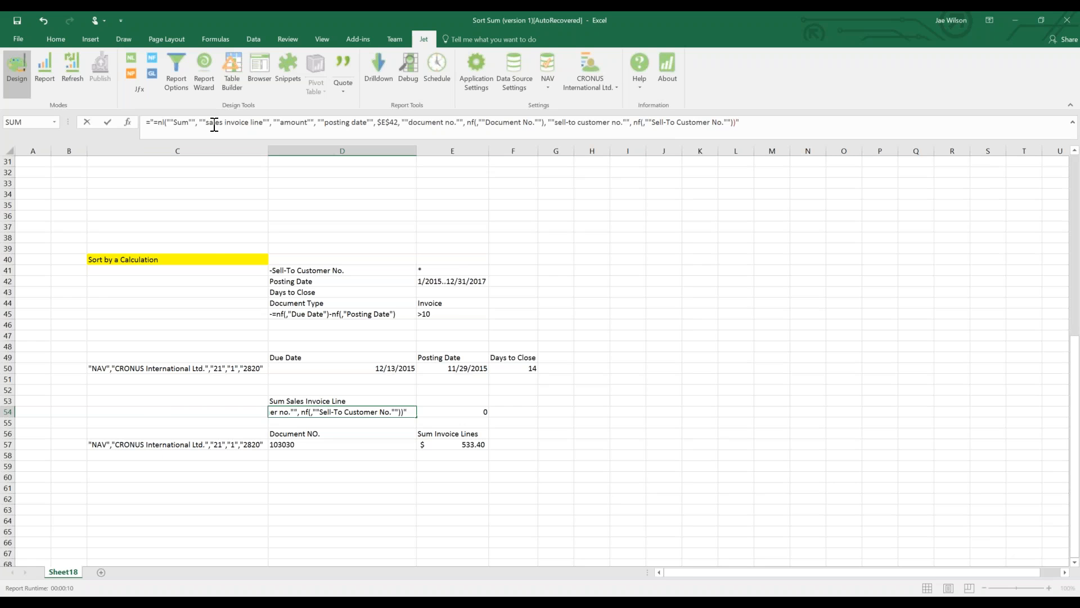
drag(657, 122, 708, 122)
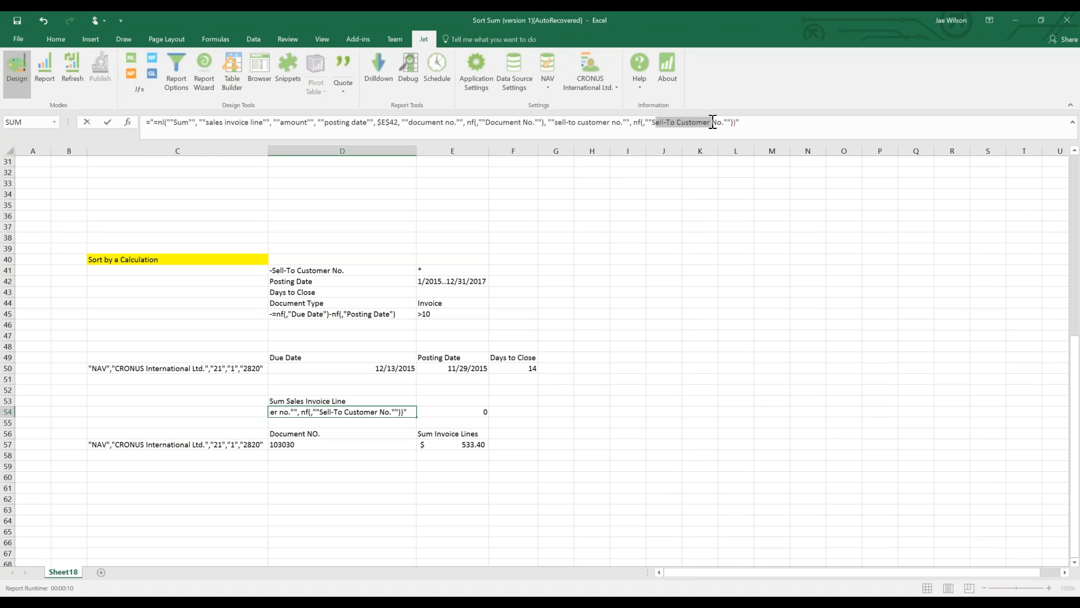
key(Delete)
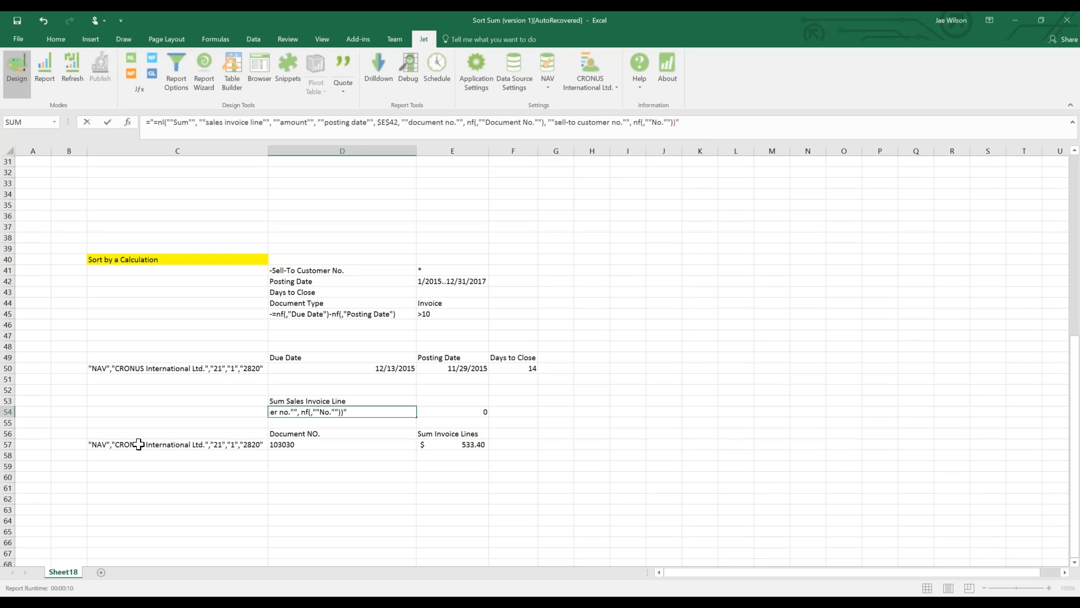
text($Sell-To Cus)
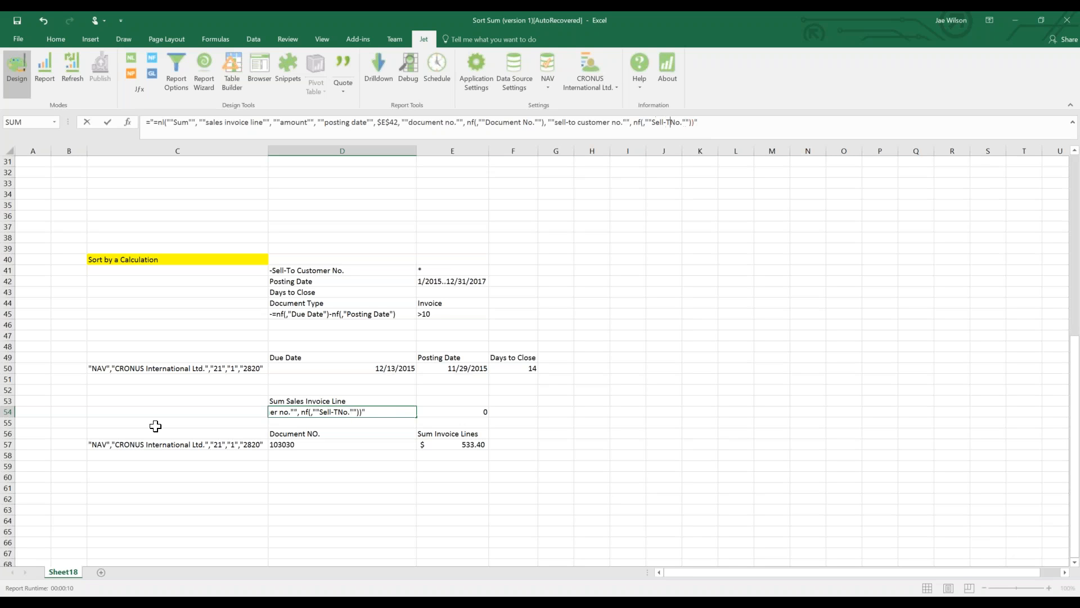
text(tomer)
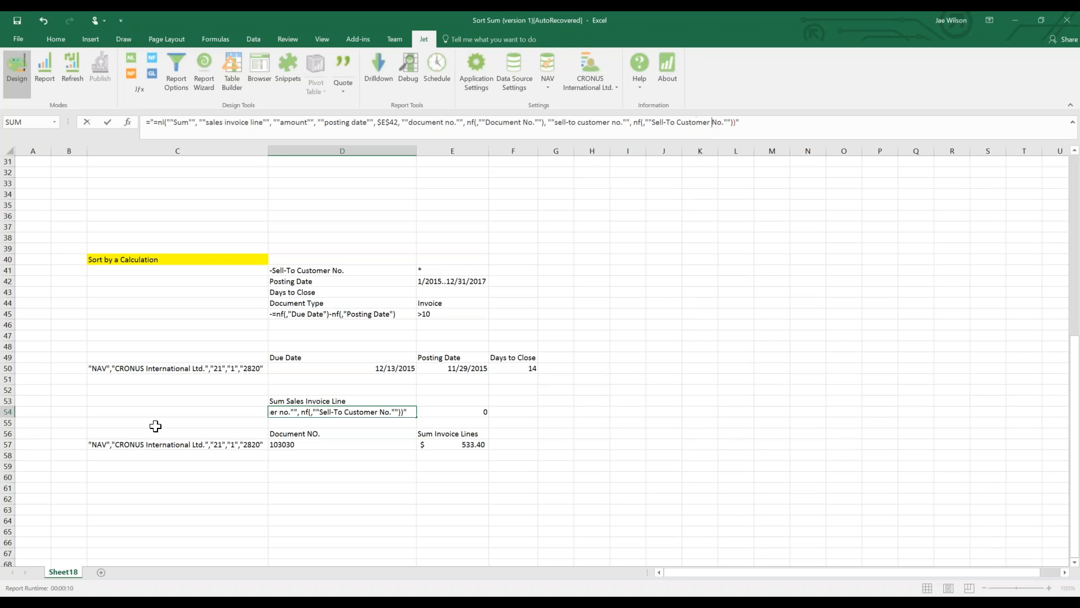
Widen column D to fit the formula text and review the formulas in C57 and D54.
double_click(393, 127)
key(Escape)
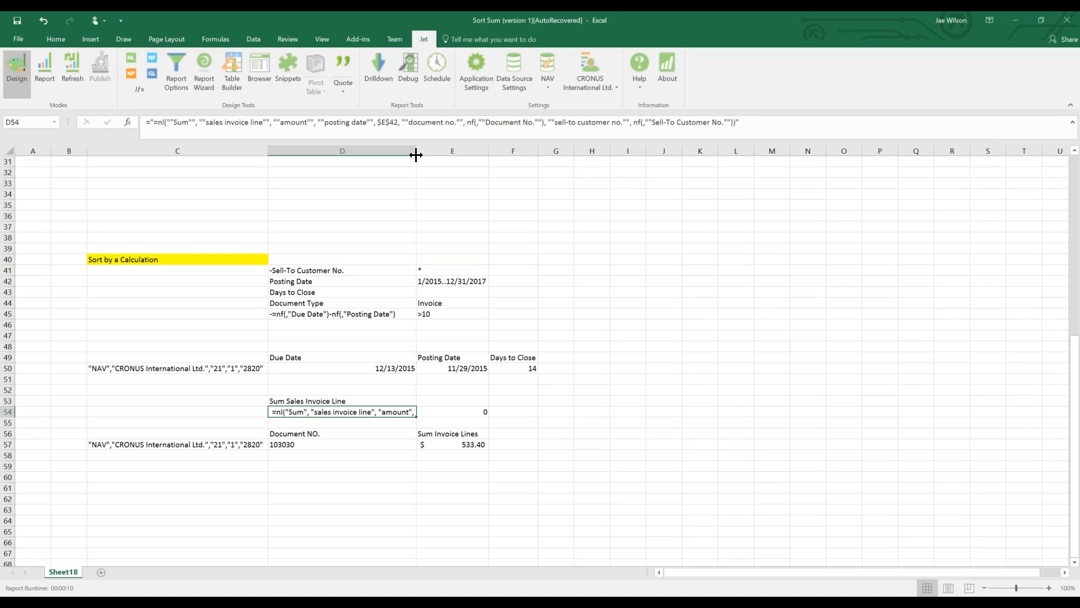
double_click(417, 150)
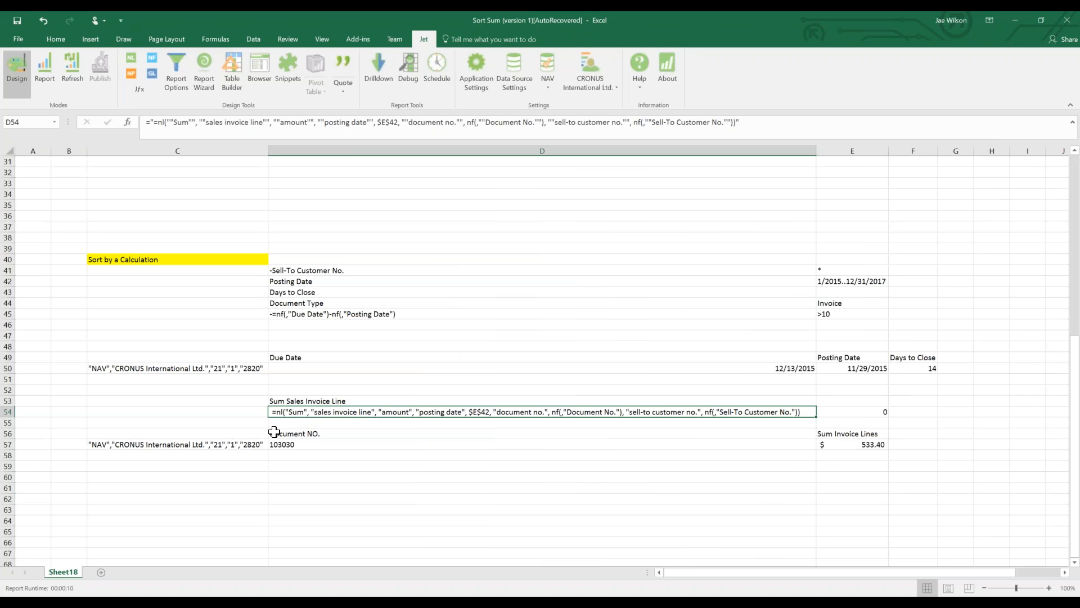
click(247, 446)
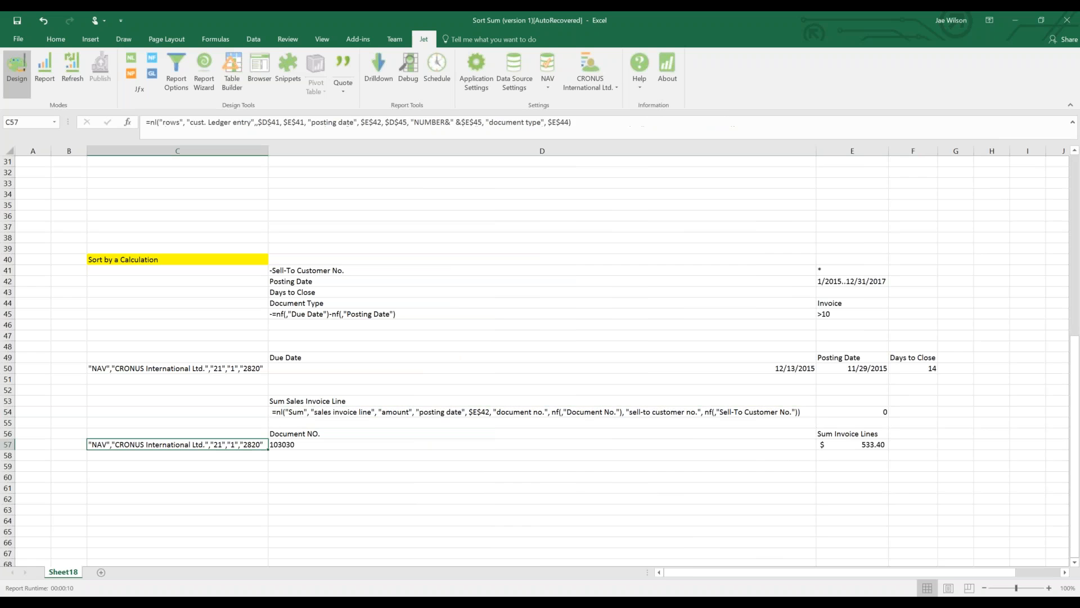
click(322, 412)
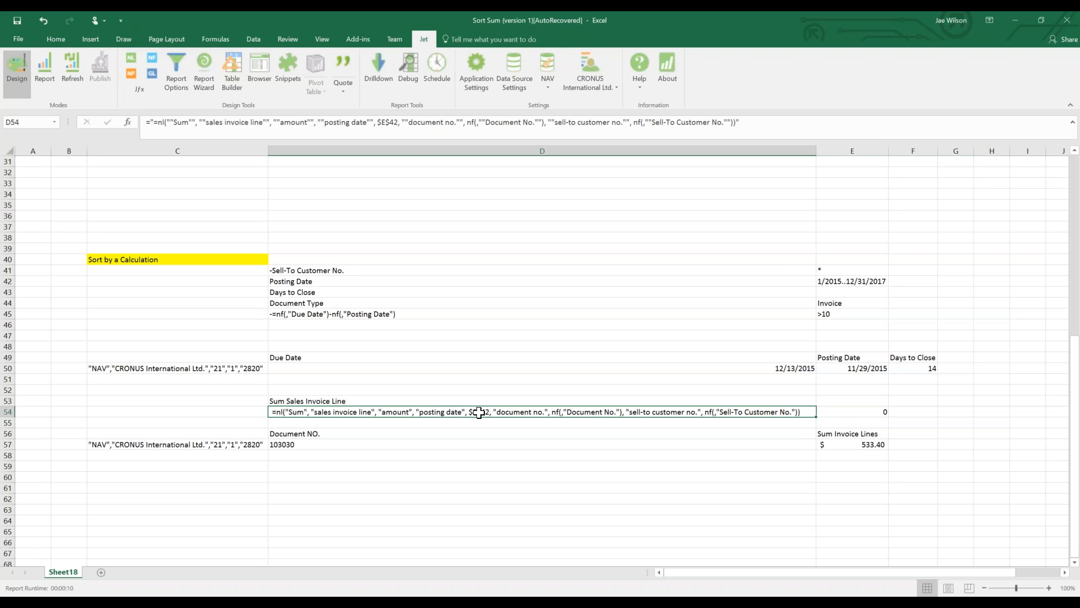
Replace the E42 reference in D54 with the fixed date range "1/1/2015..12/31/2015".
click(379, 123)
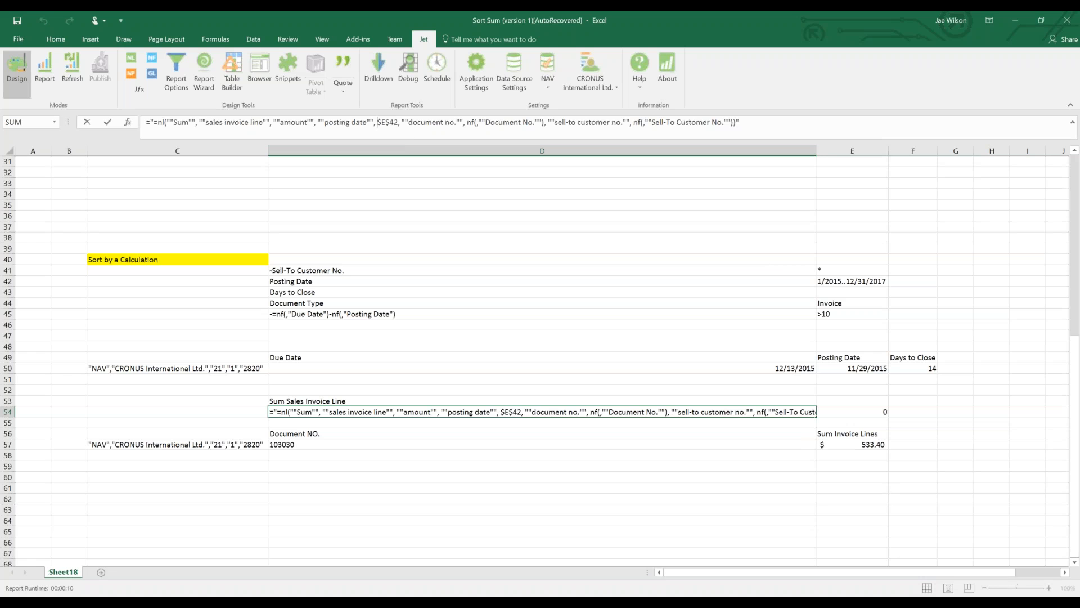
key(shift+Right)
key(shift+Right)
key(shift+Right)
key(shift+Right)
key(shift+Right)
text(""1)
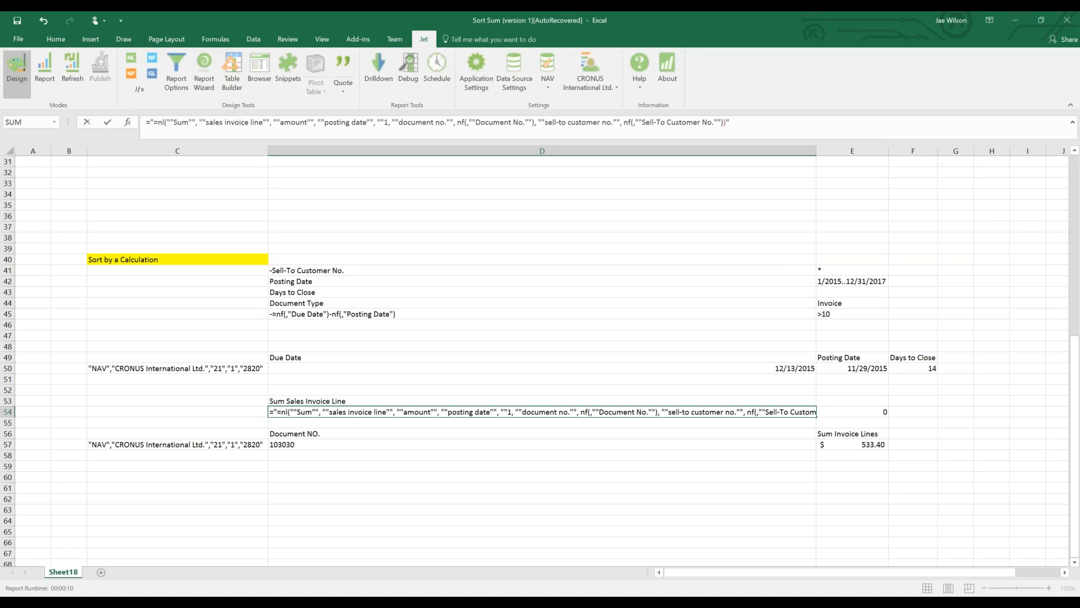
text(/)
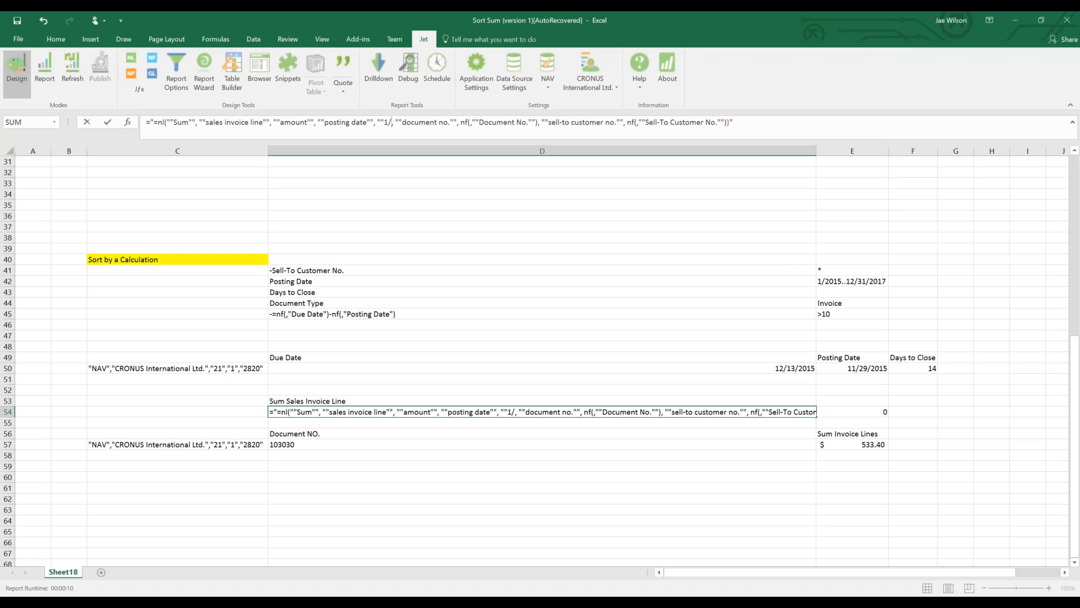
text(1/2015..123/)
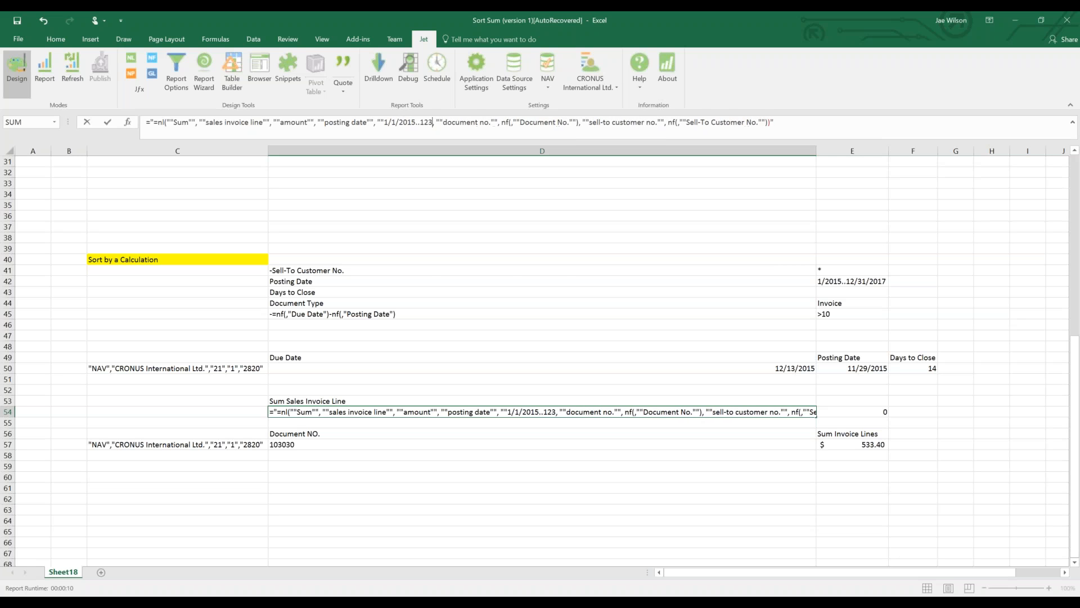
key(BackSpace)
key(BackSpace)
text(/31/20)
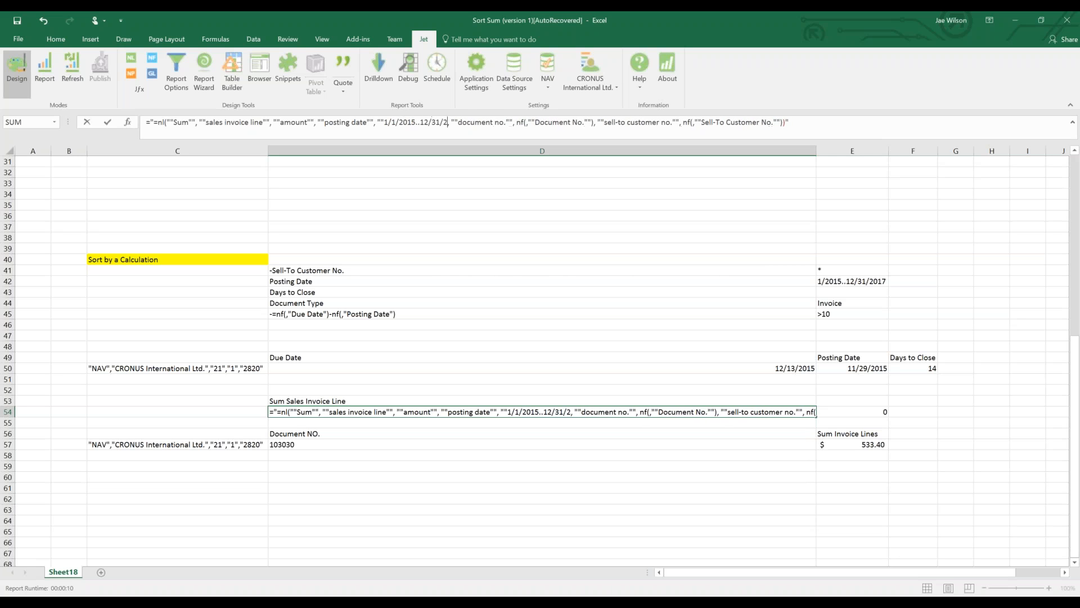
text(15"")
key(Return)
key(Return)
key(Return)
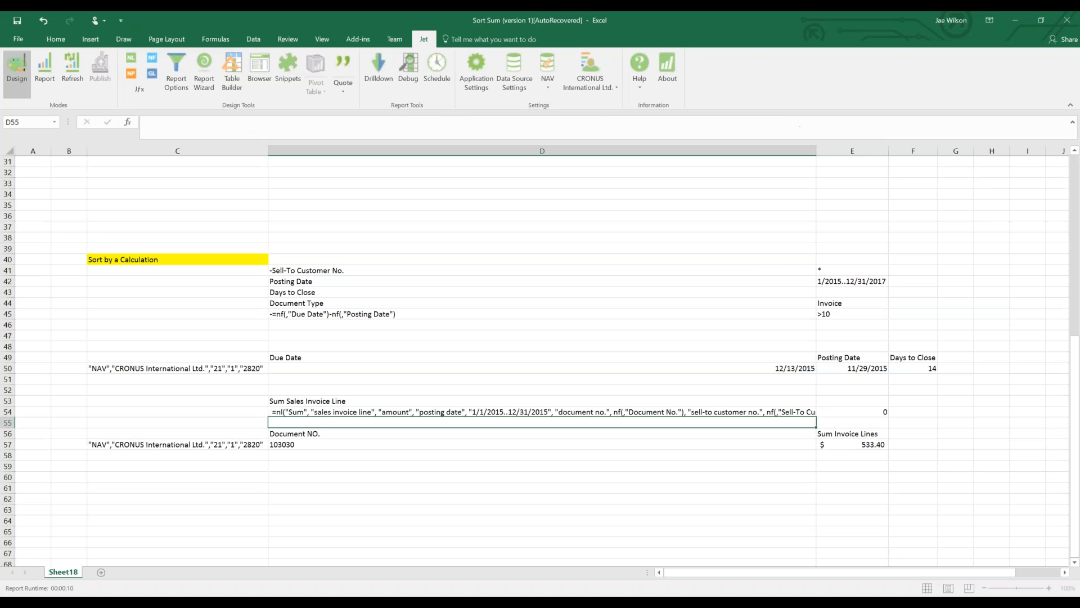
click(636, 415)
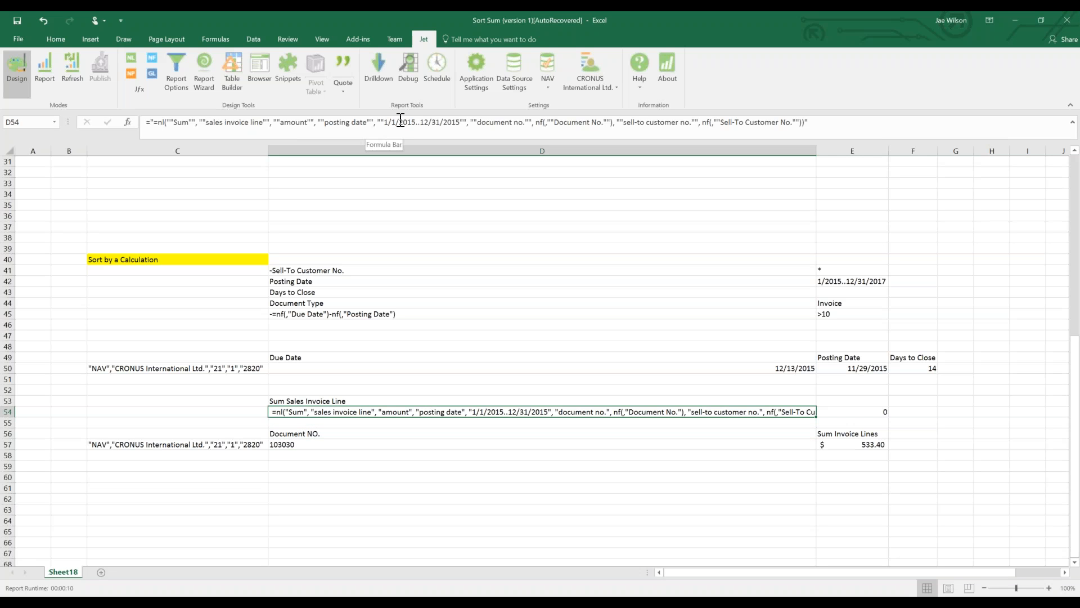
Change the posting date range in E42 to 1/1/2015..12/31/2017.
click(874, 281)
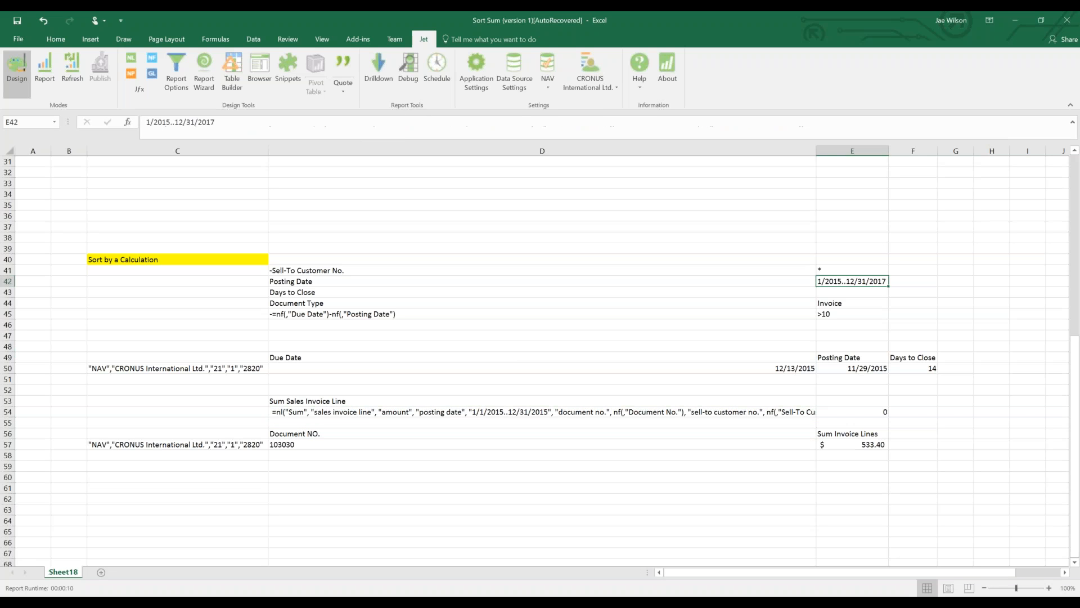
click(220, 123)
key(Home)
text(1/)
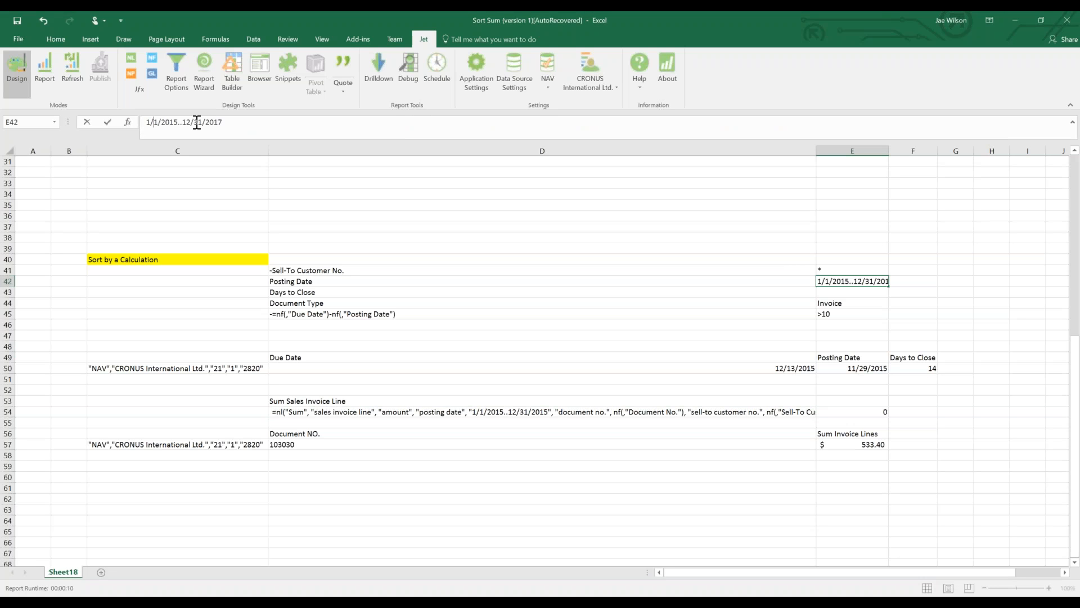
key(Return)
Replace the fixed date range in D54's formula with the absolute reference $E$43.
click(627, 413)
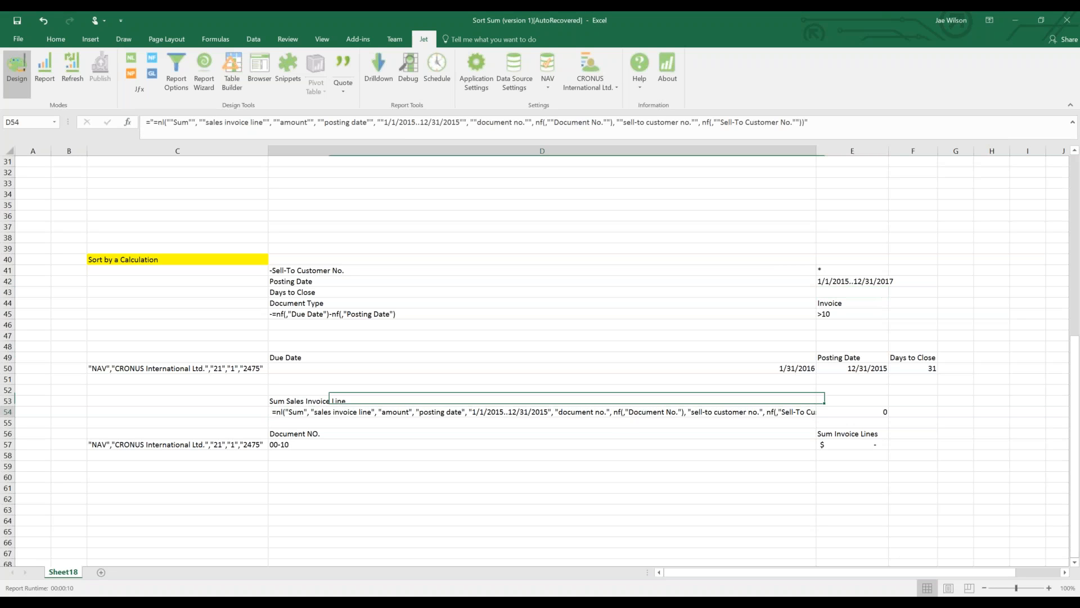
drag(384, 124, 464, 129)
key(Escape)
text(E43)
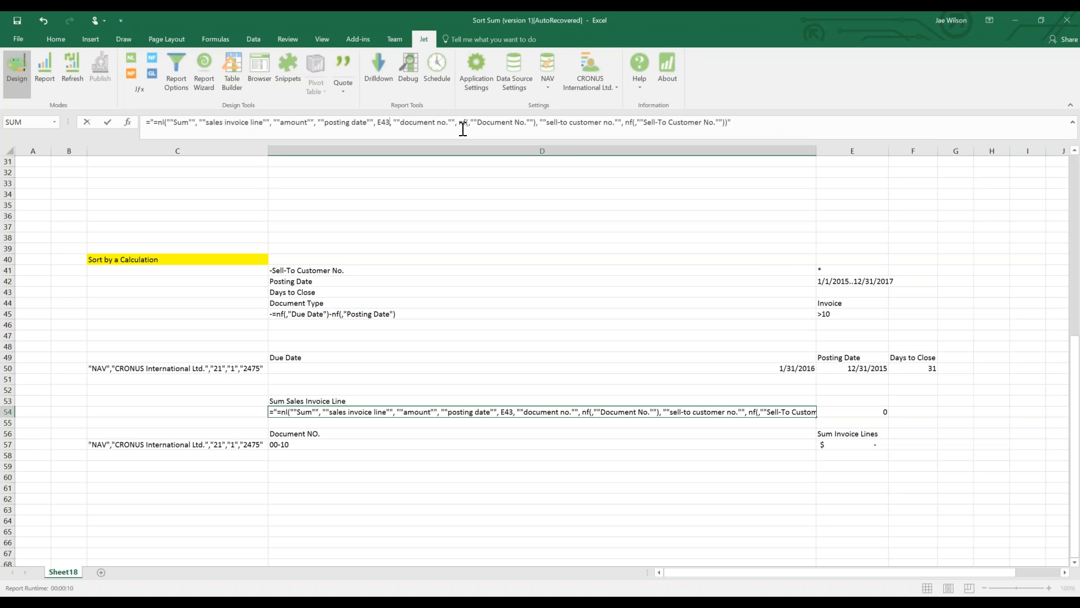
key(F4)
key(ctrl+Return)
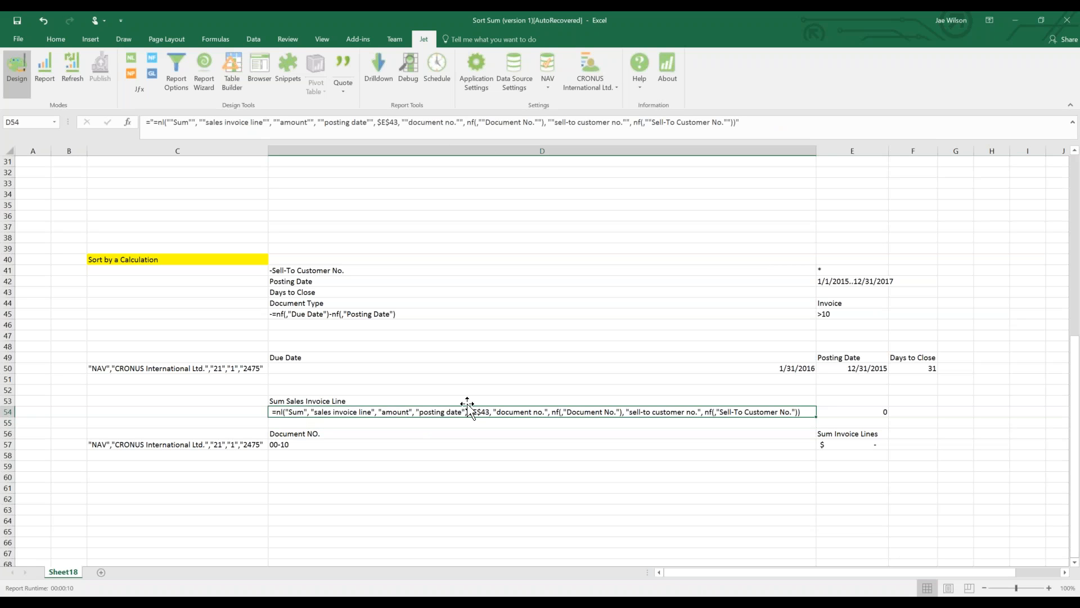
click(863, 284)
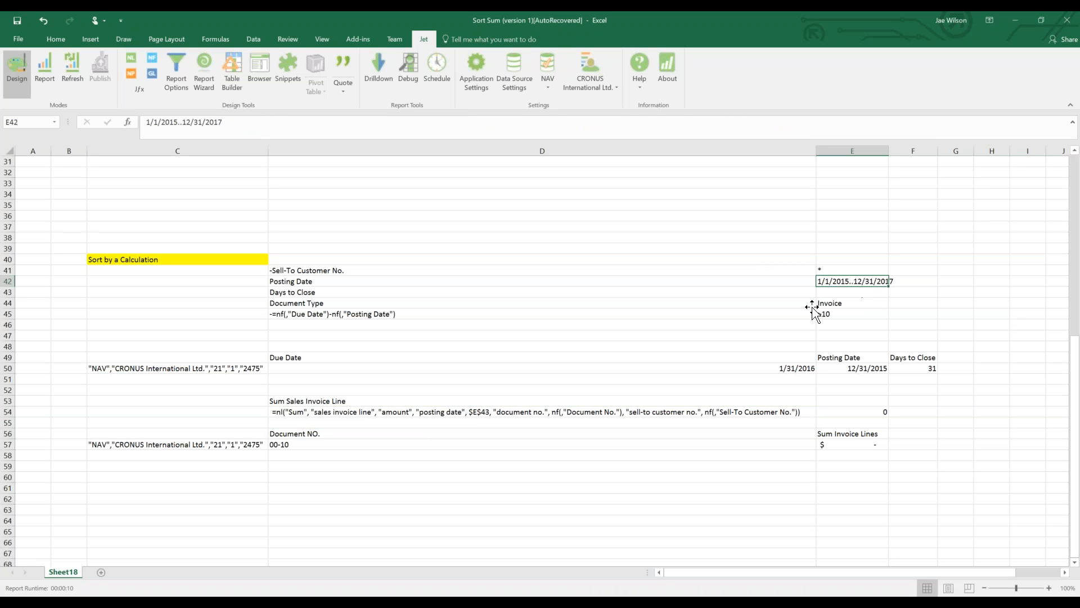
click(505, 412)
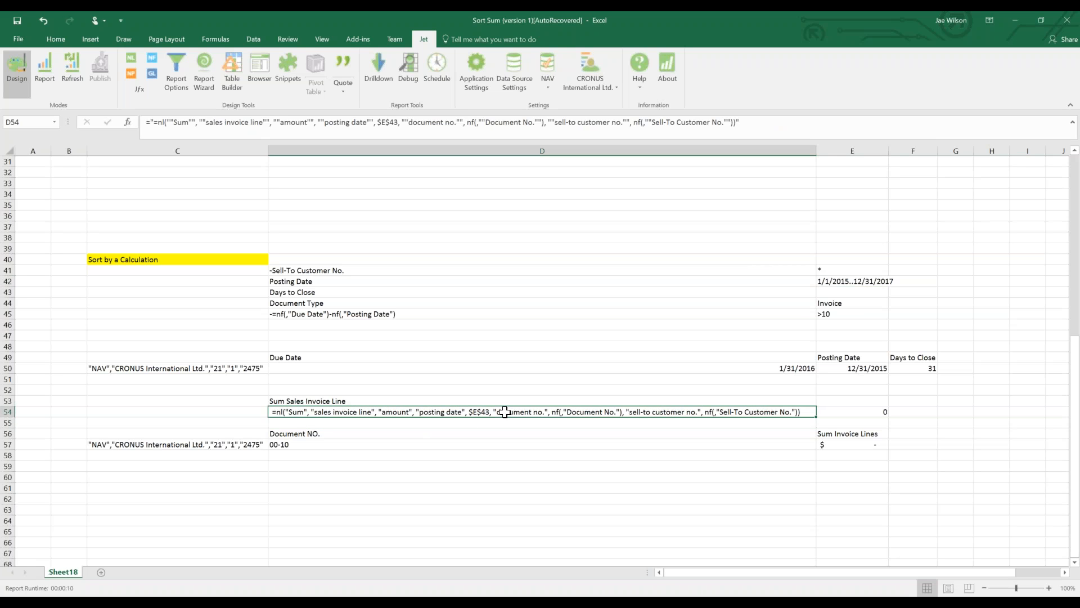
click(374, 121)
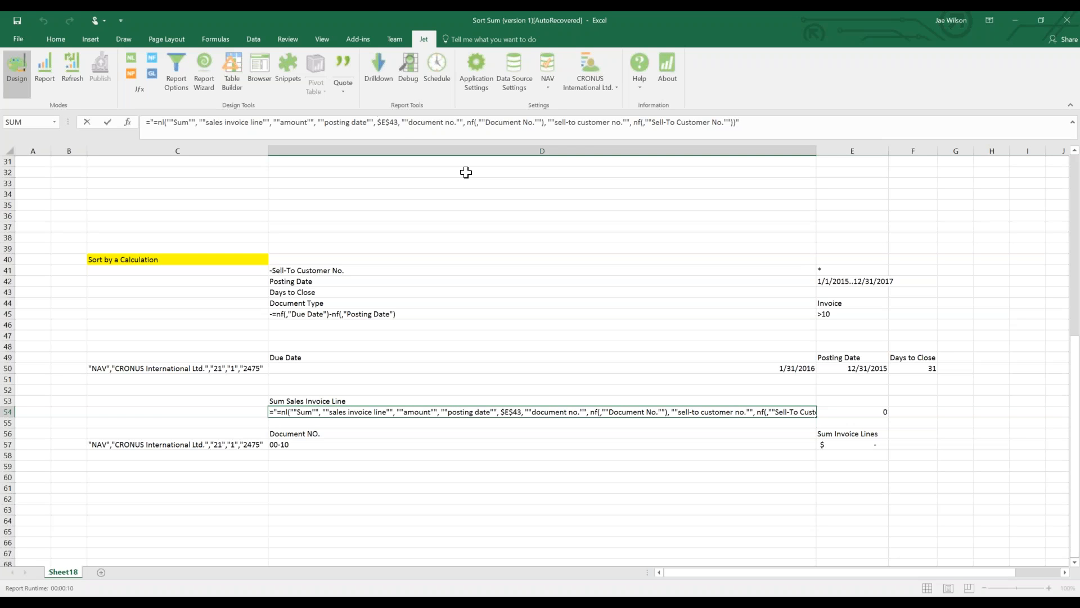
Try inserting "&& around the $E$43 reference in D54, then discard the edit.
text(")
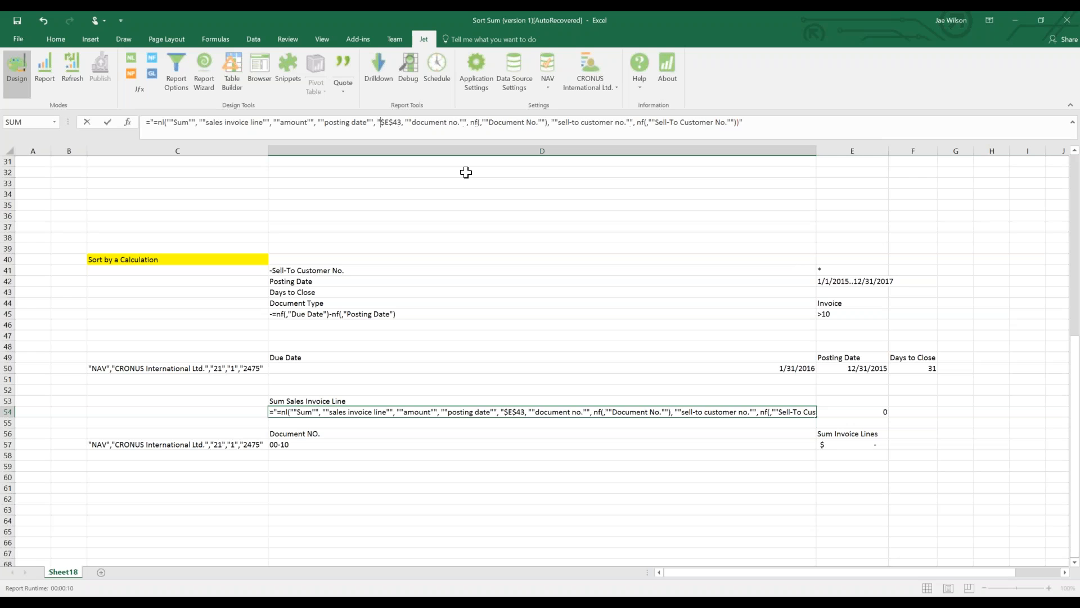
text(&)
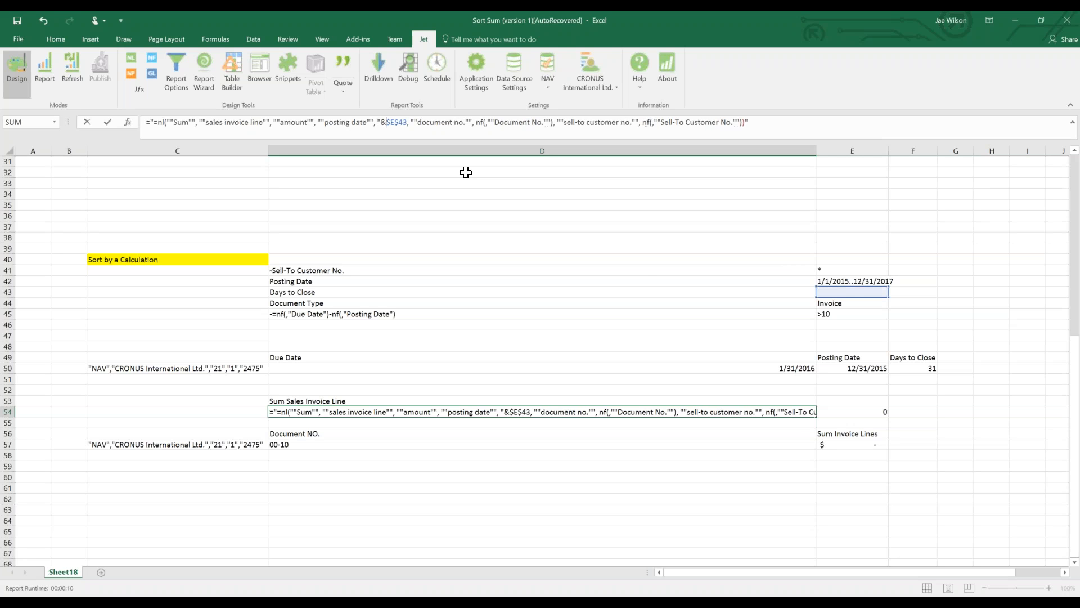
text(&")
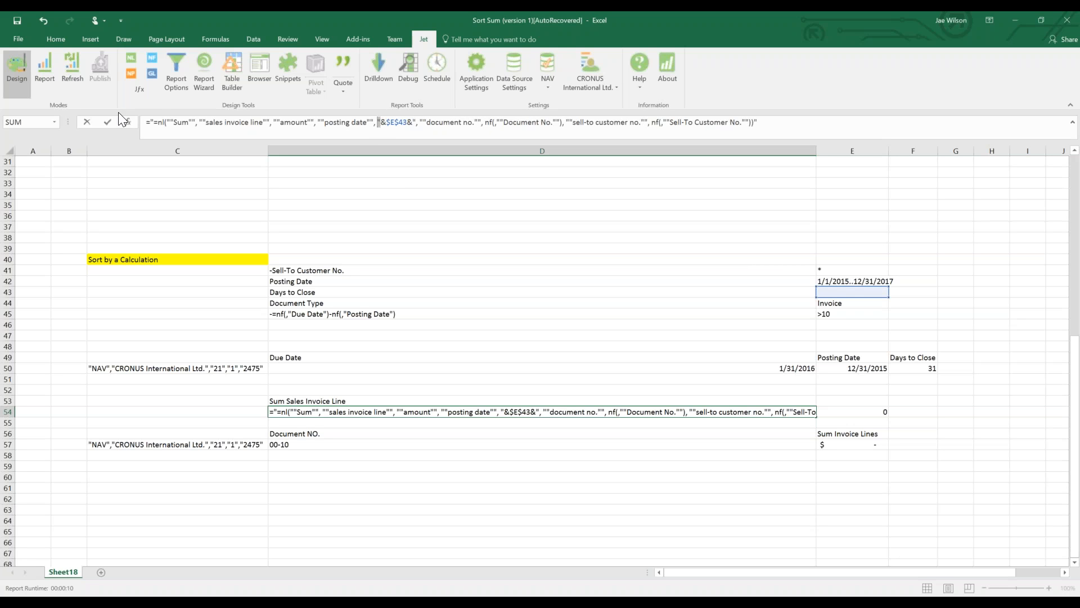
drag(154, 122, 162, 122)
drag(251, 107, 406, 129)
click(381, 123)
click(420, 123)
key(Escape)
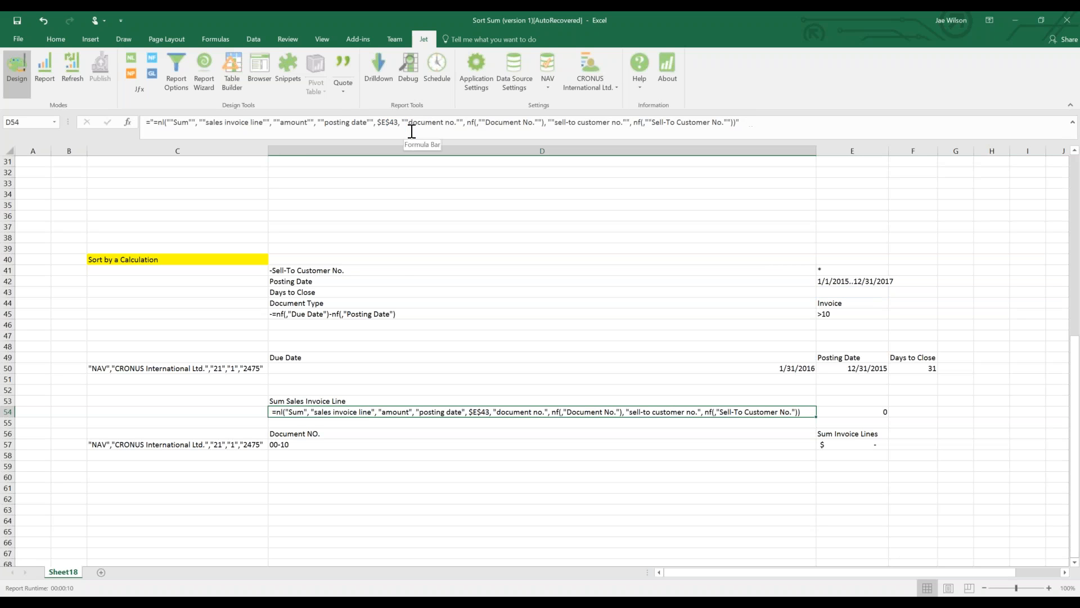
Wrap the reference with "&& and repoint it from E43 to $E$42.
key(F2)
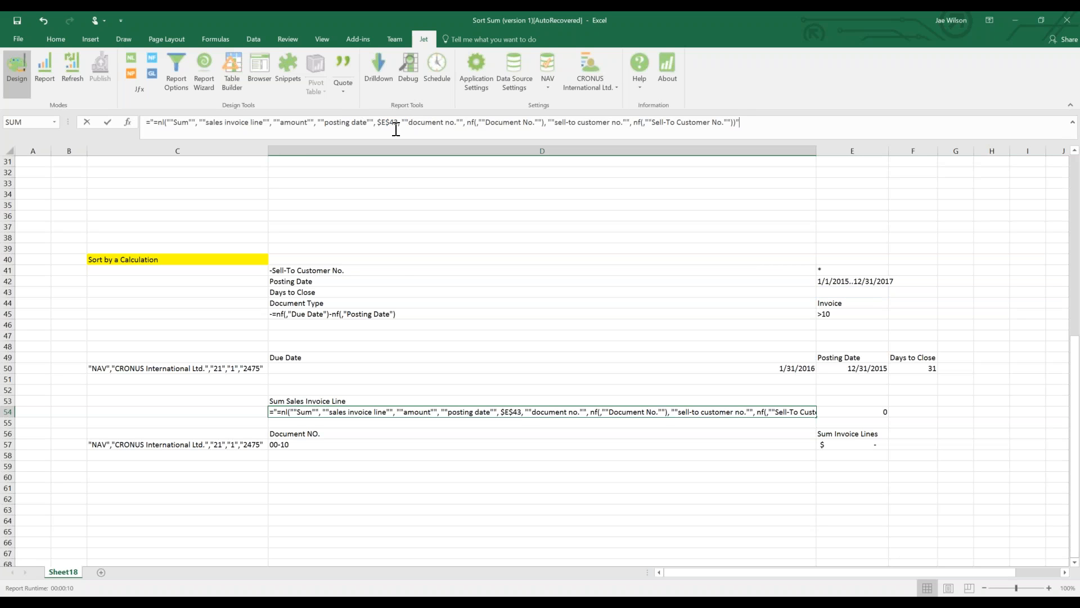
click(377, 122)
text("&)
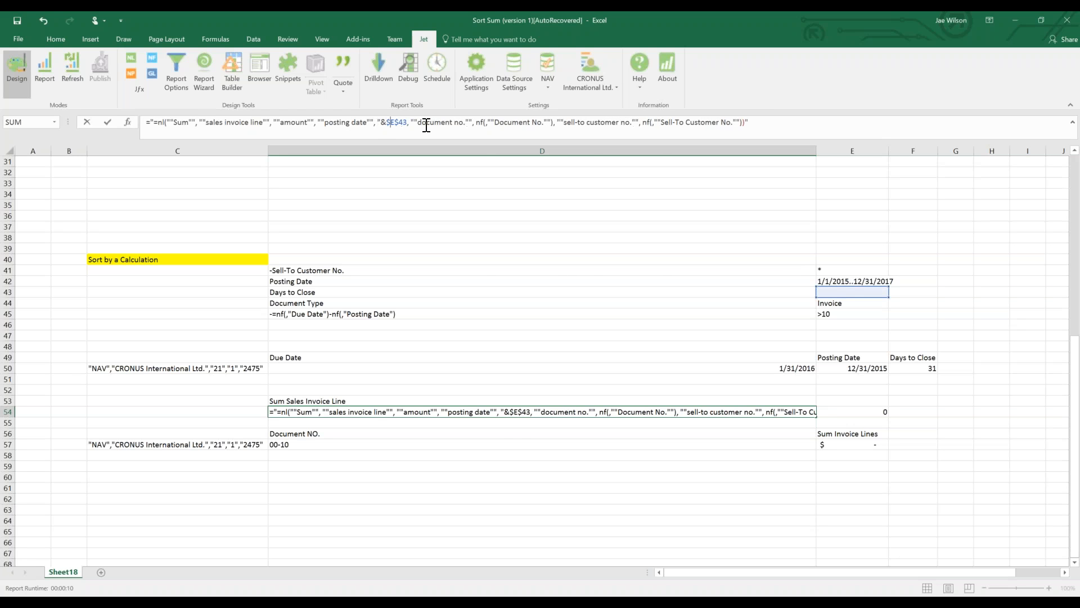
text(&")
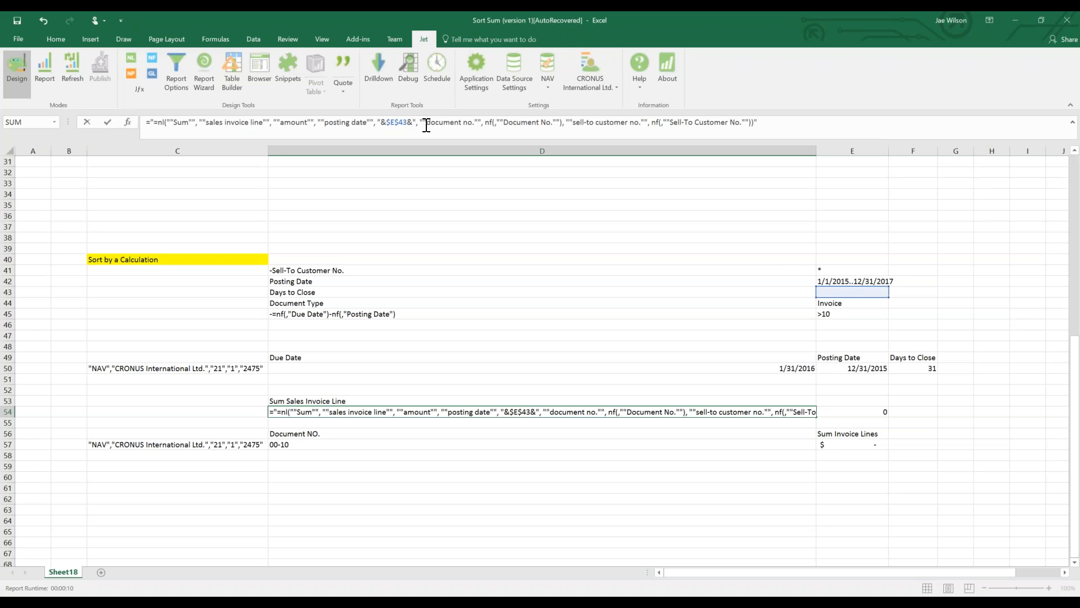
drag(859, 293, 860, 282)
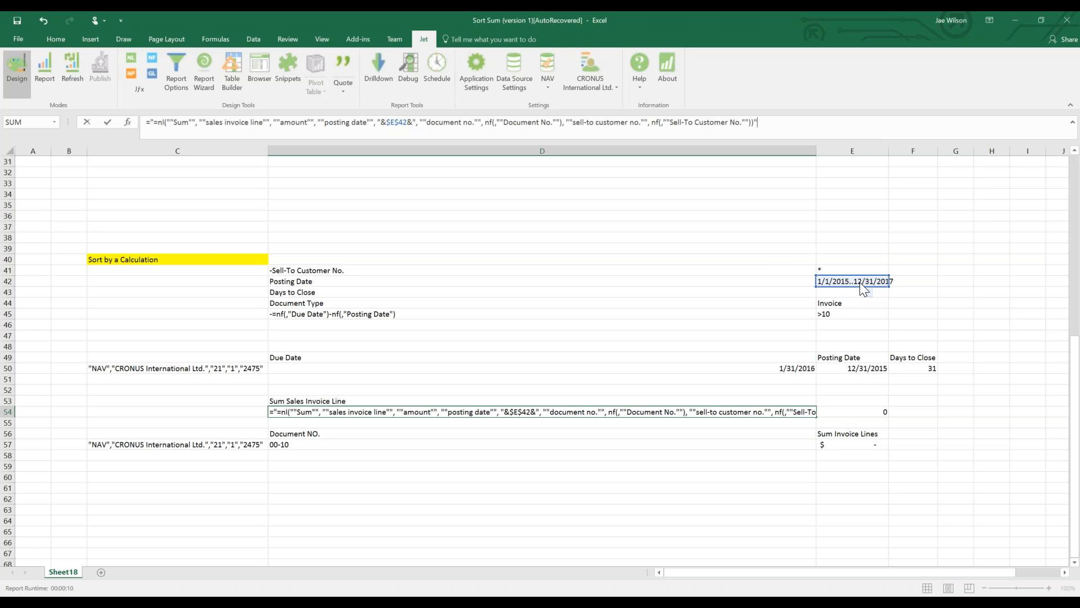
key(Return)
key(Return)
click(509, 412)
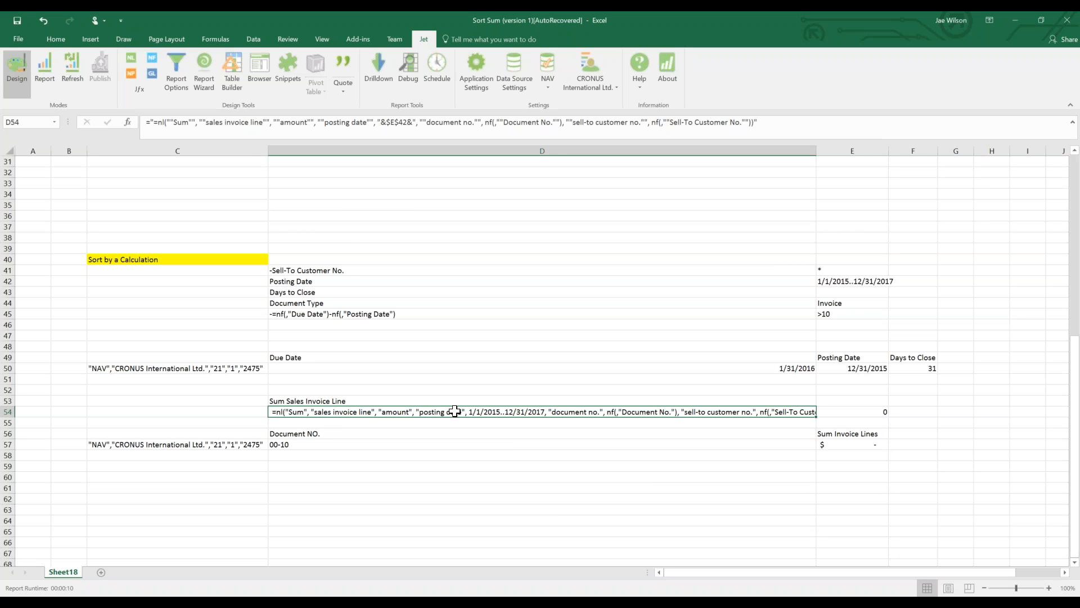
Fix the quotes so D54 reads """&$E$42&""", showing "1/1/2015..12/31/2017".
scroll(454, 413, up, 4)
scroll(450, 415, down, 3)
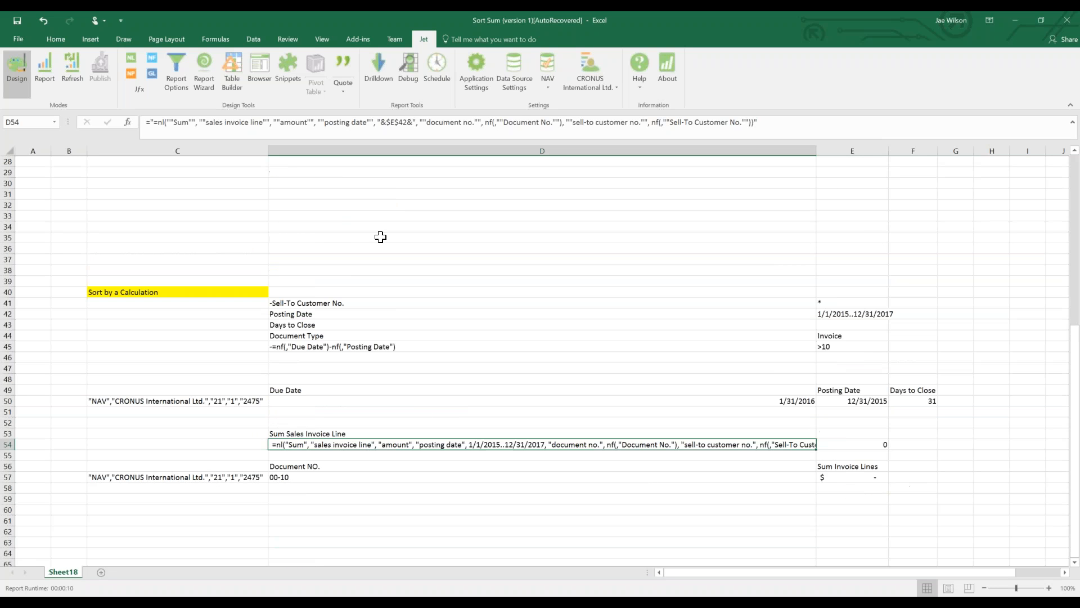
click(383, 122)
text(")
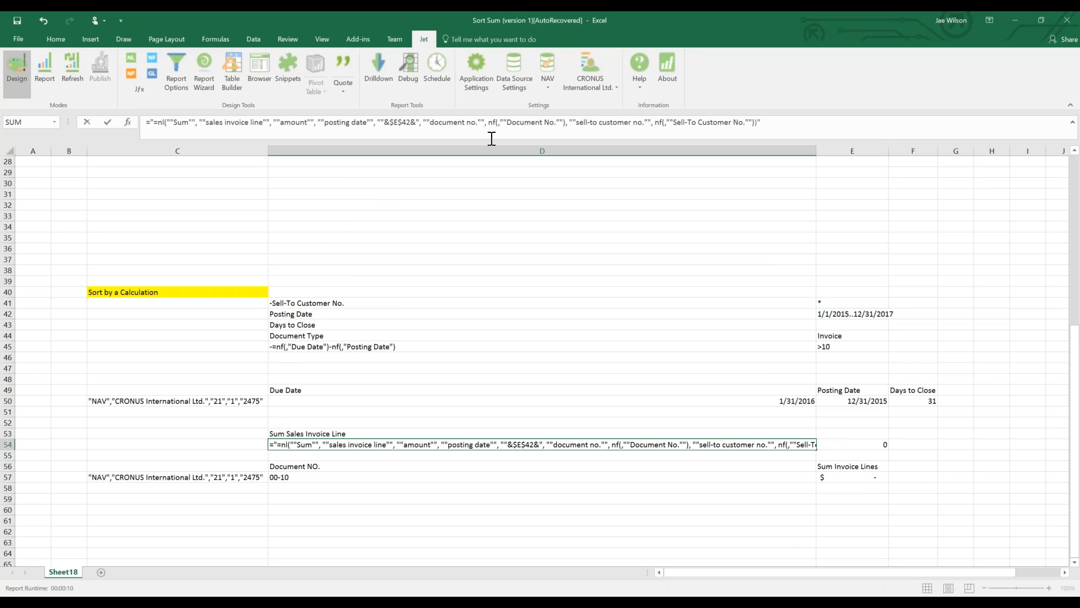
key(shift+Right)
key(shift+Right)
key(Right)
key(Left)
text(""")
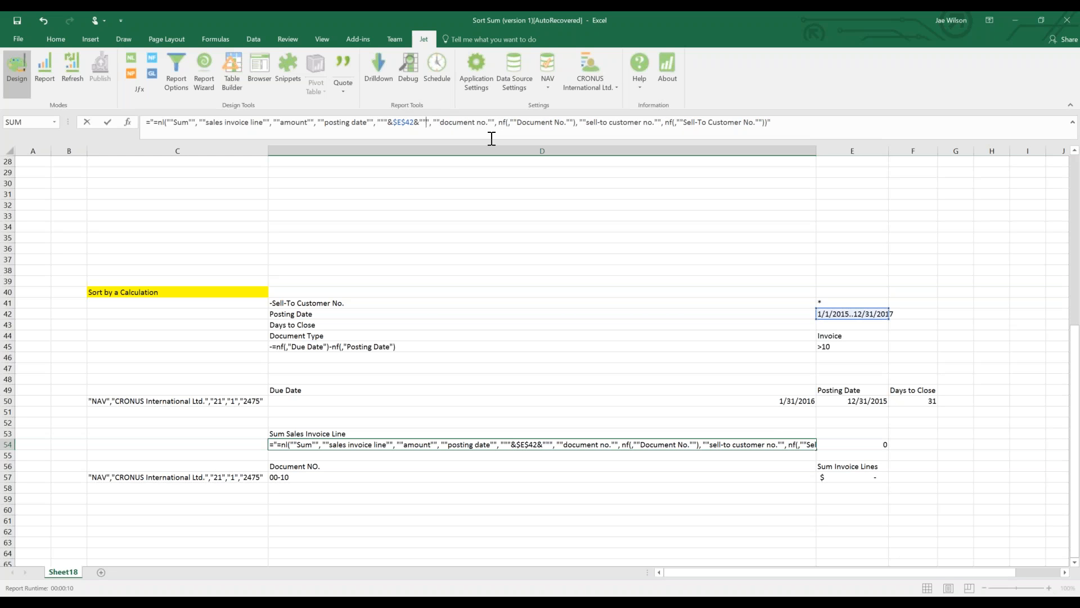
key(Return)
key(Return)
click(496, 442)
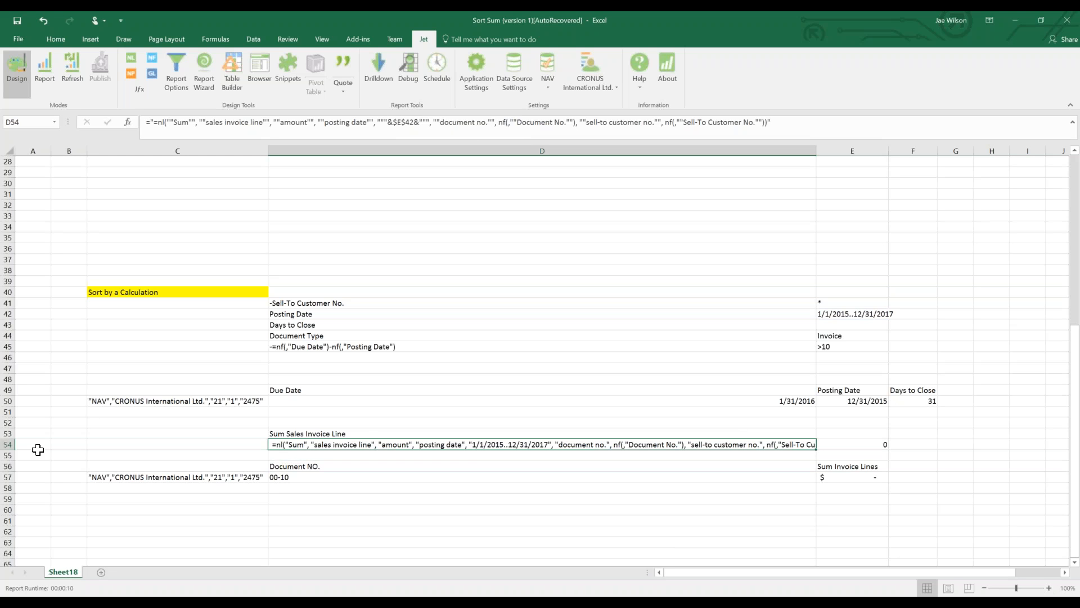
Insert a blank row at row 55 above the Document NO. header.
click(8, 454)
right_click(11, 455)
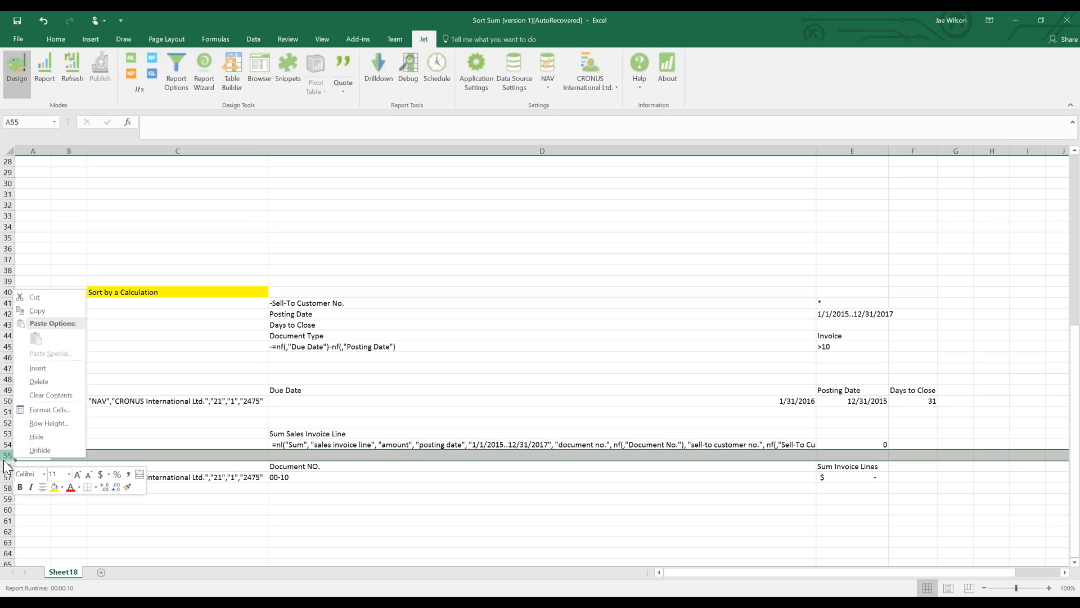
click(38, 368)
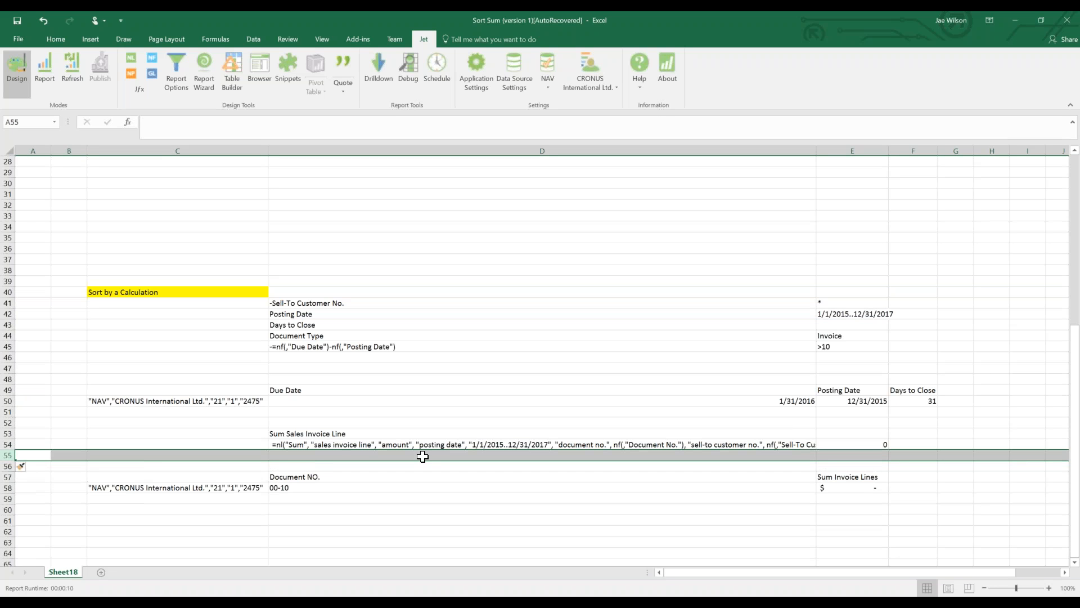
Copy the Sum Invoice Lines formula from E58 into D56 and dismiss the circular-reference warning.
click(852, 487)
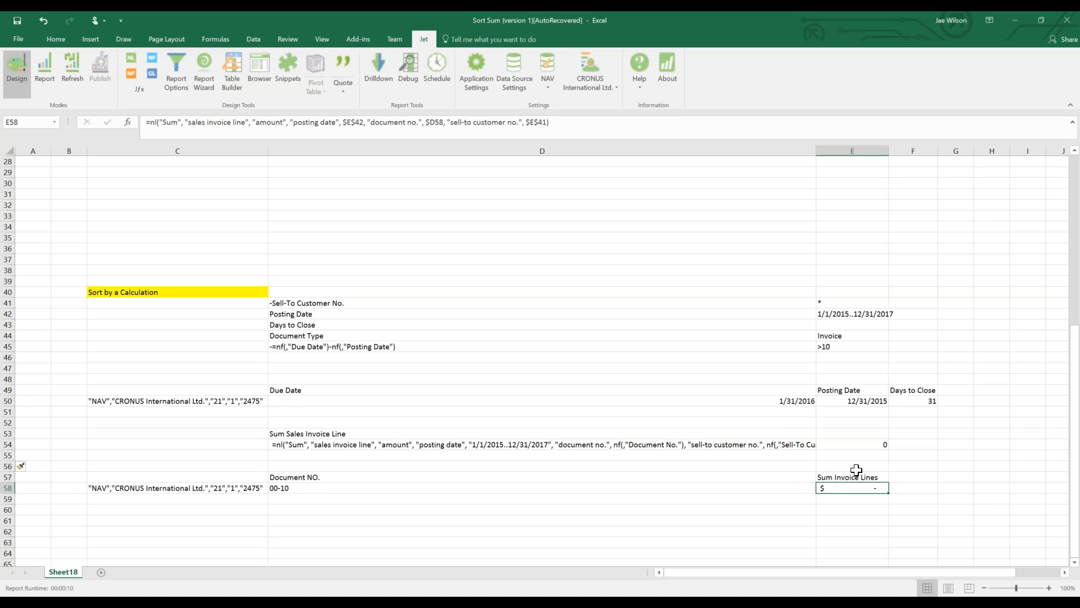
key(ctrl+c)
key(Up)
key(Left)
key(Left)
key(Up)
key(Right)
key(Right)
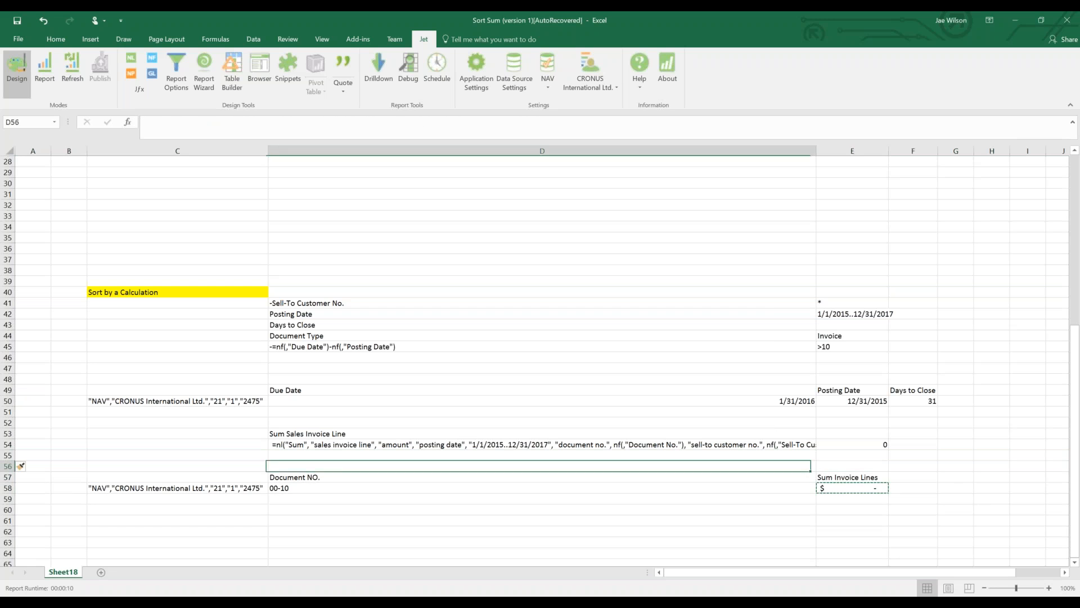
key(Left)
key(ctrl+v)
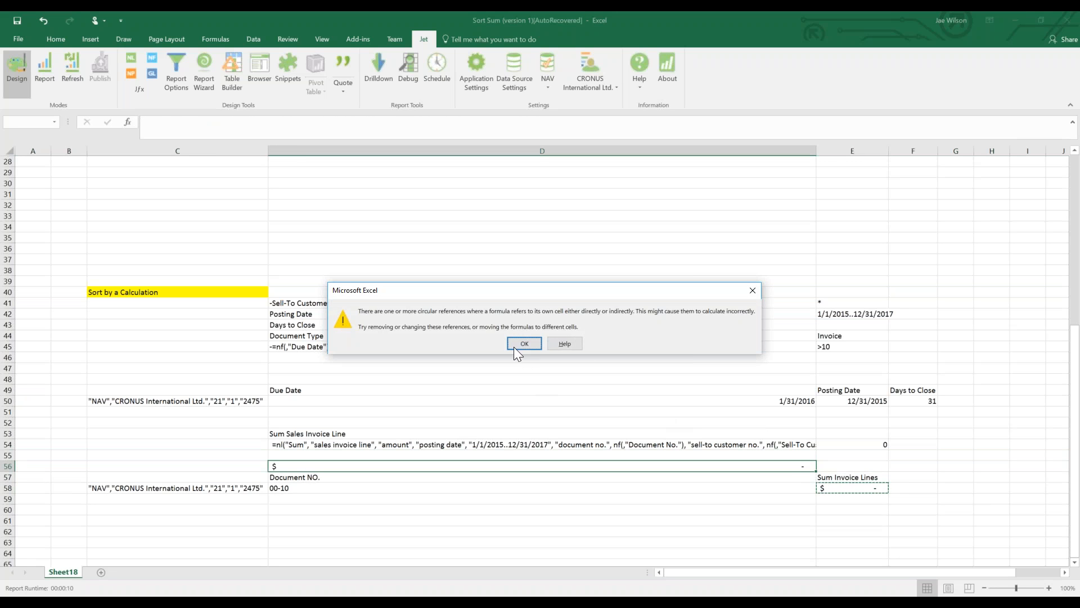
click(512, 342)
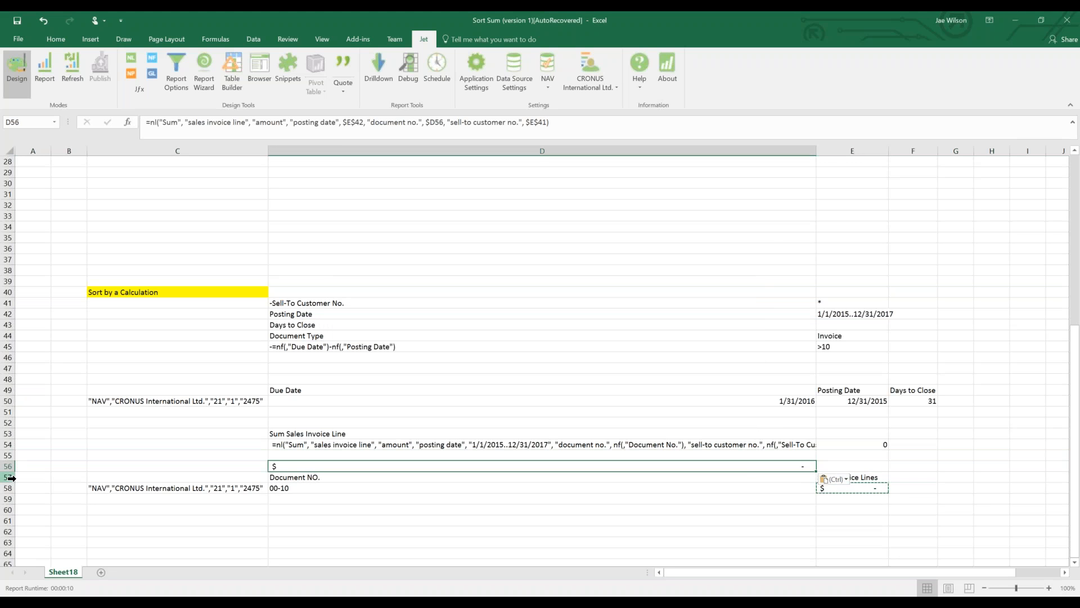
Insert a blank row at row 57 and close the circular-reference warning.
click(8, 477)
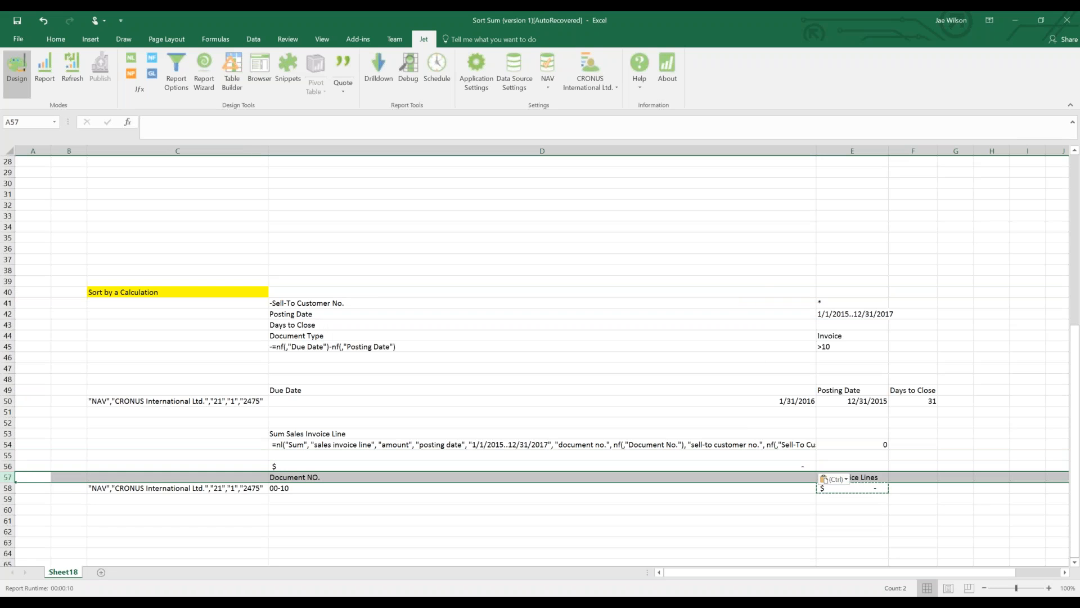
right_click(14, 480)
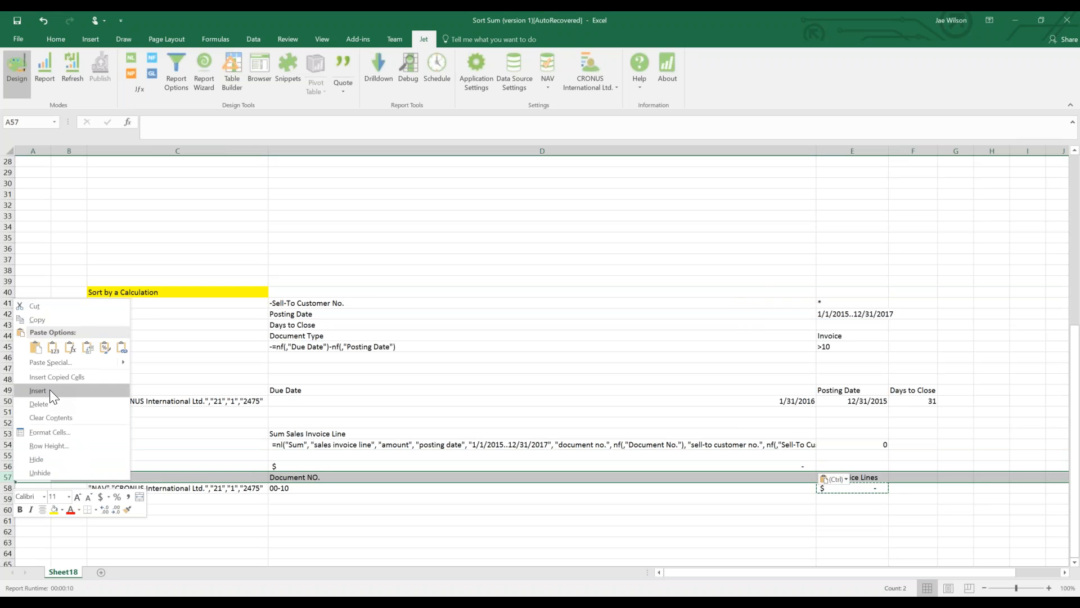
click(40, 393)
click(293, 466)
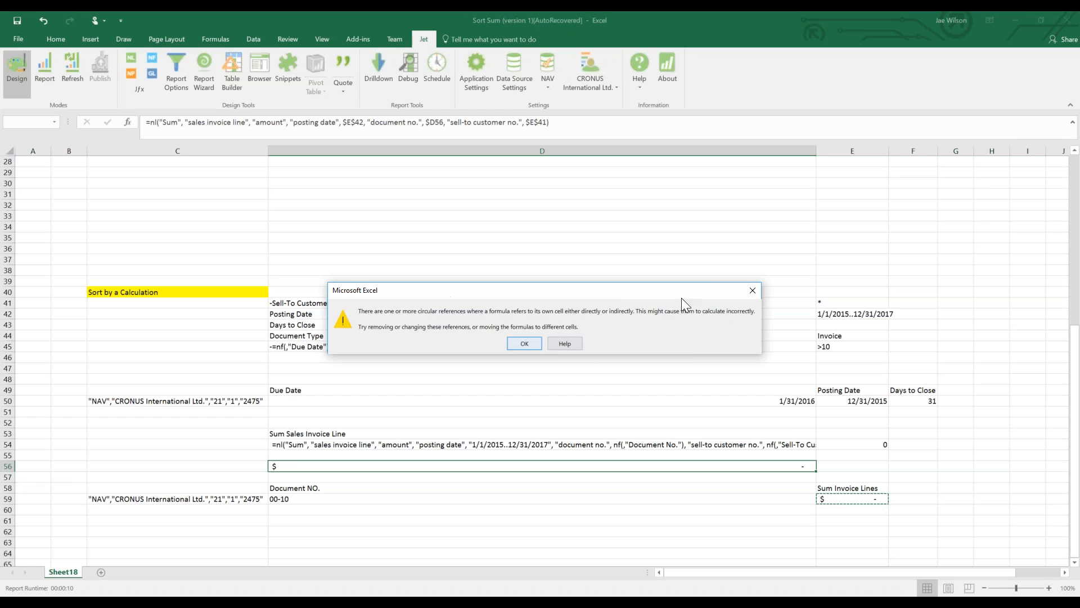
click(753, 290)
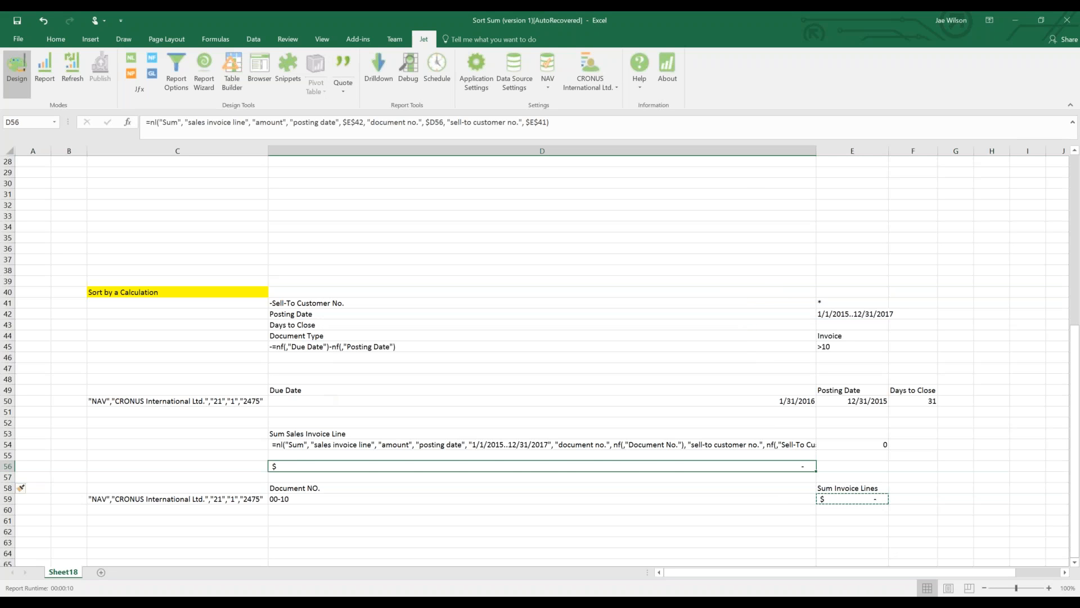
Convert D56's formula to quoted text with the date as """&$E$42&""".
click(341, 67)
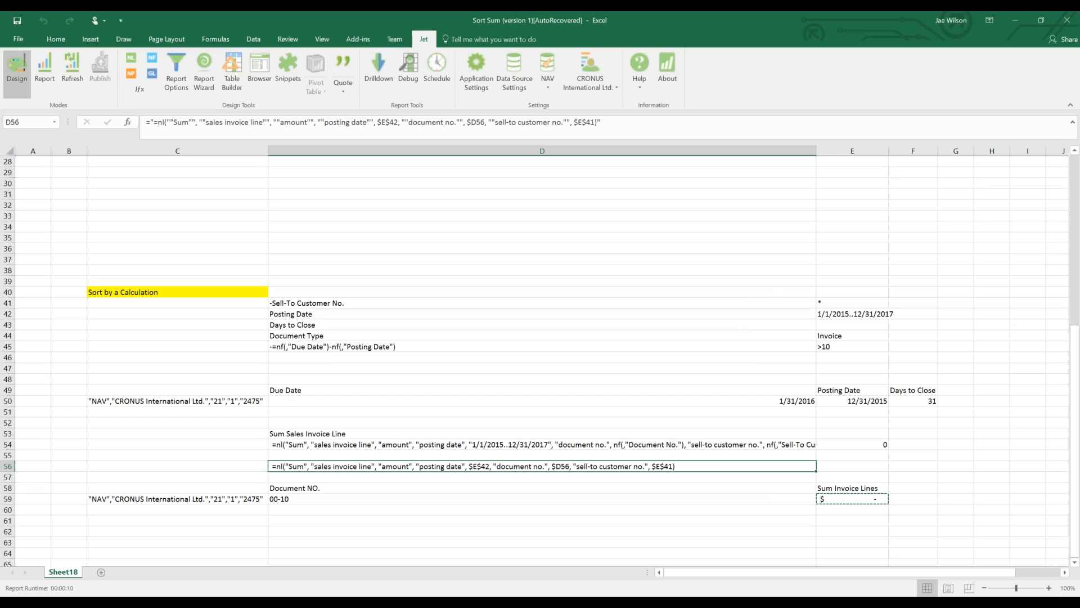
drag(377, 122, 398, 122)
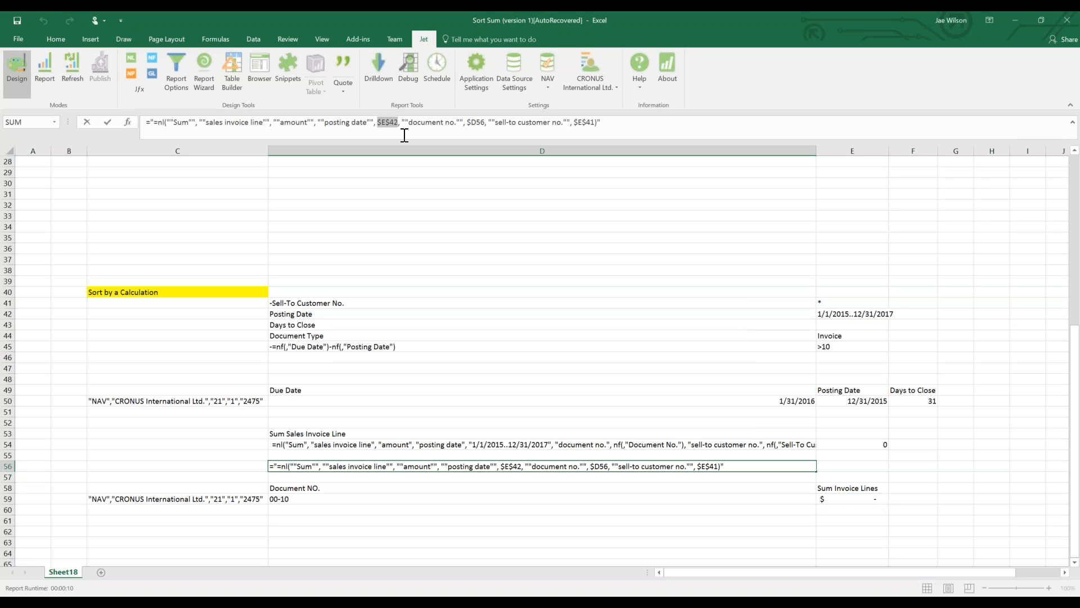
key(Left)
text("""&$E$42&""")
key(Return)
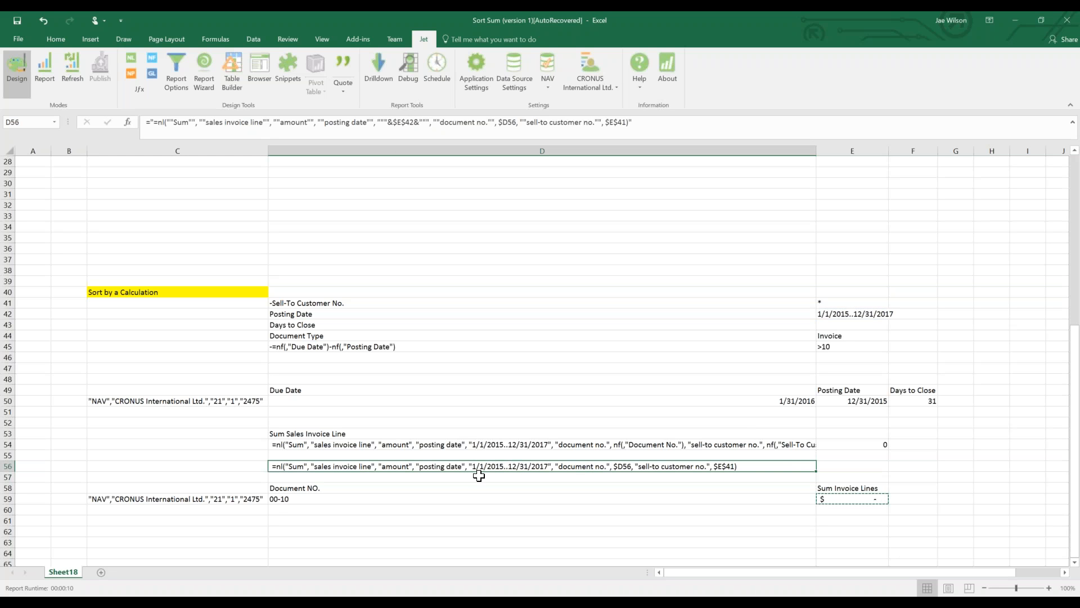
click(847, 407)
click(846, 402)
Start swapping D56's references for nf() Document No. and Sell-To Customer No. fields, then cancel and clear D56.
click(639, 467)
click(502, 122)
double_click(503, 122)
text(nf(,""Do)
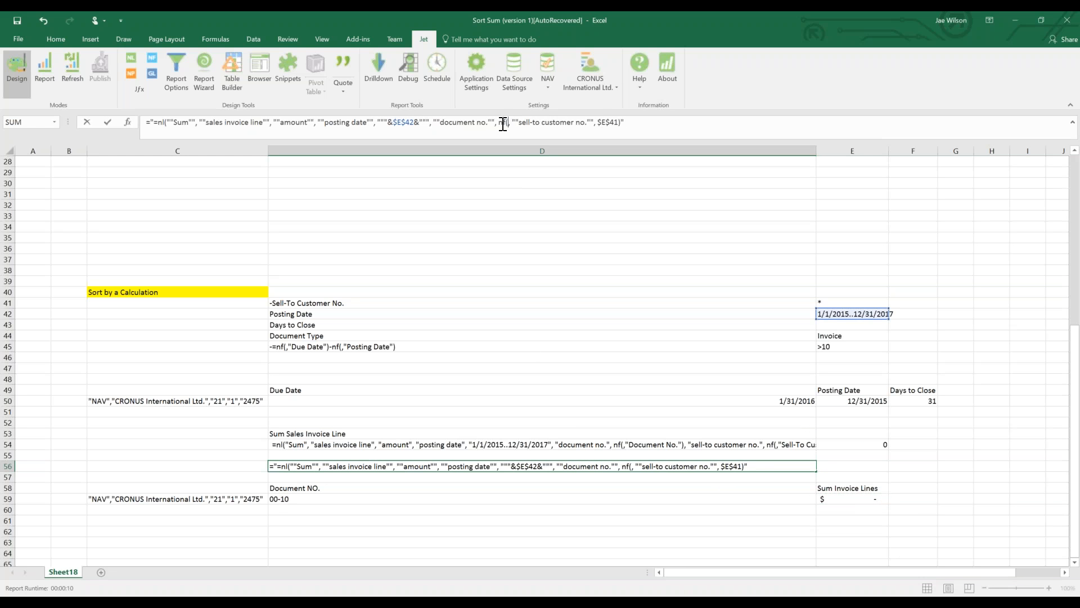
text(cument No.""),)
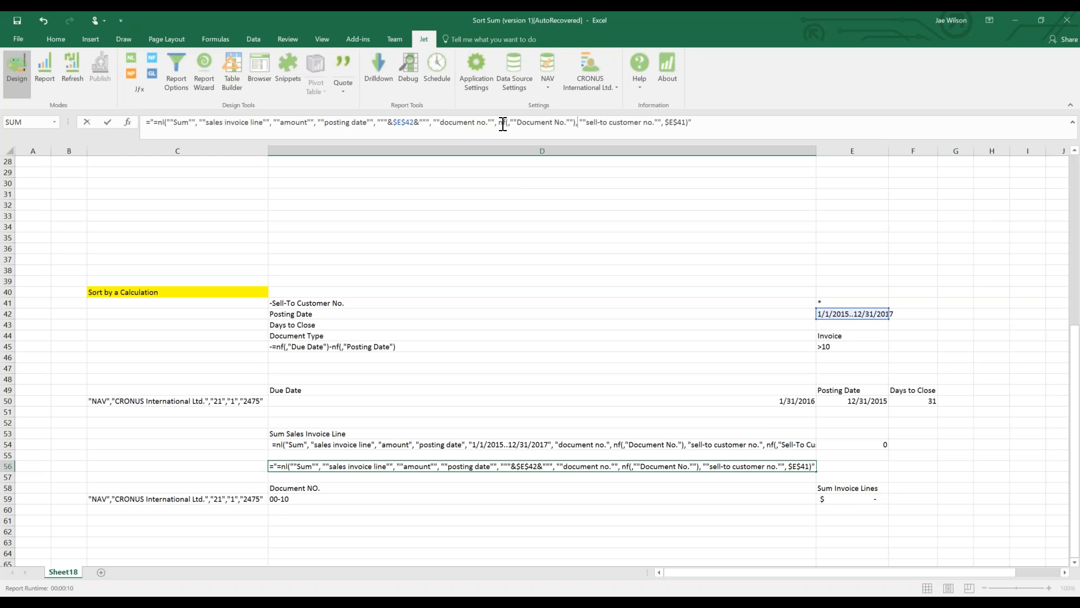
key(shift+Right)
key(shift+Right)
key(shift+Right)
key(shift+Right)
text(nf(,""Sell-To Custo)
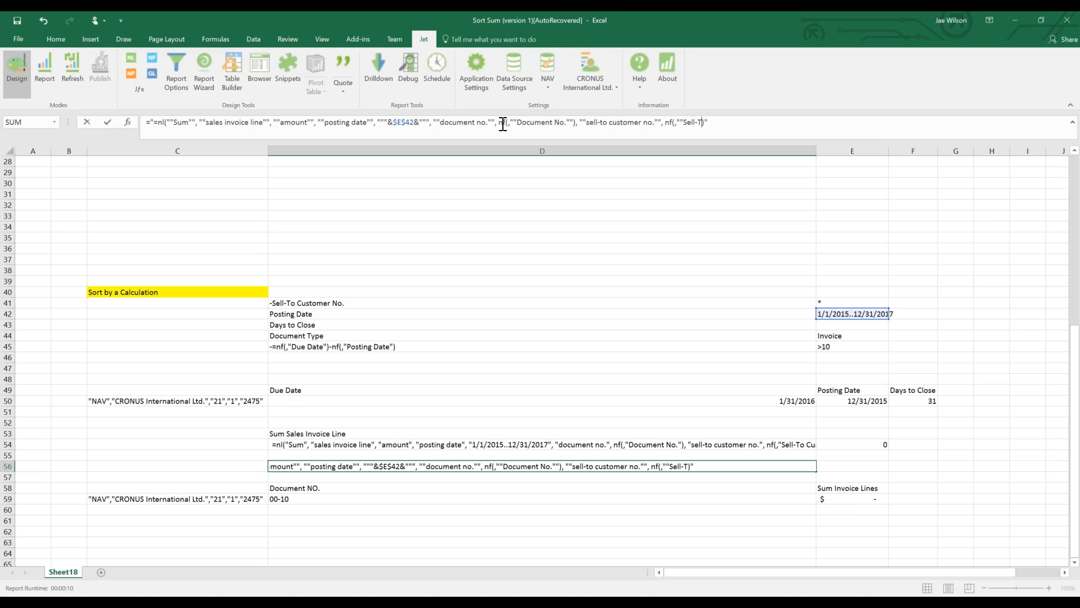
text(mer No.")
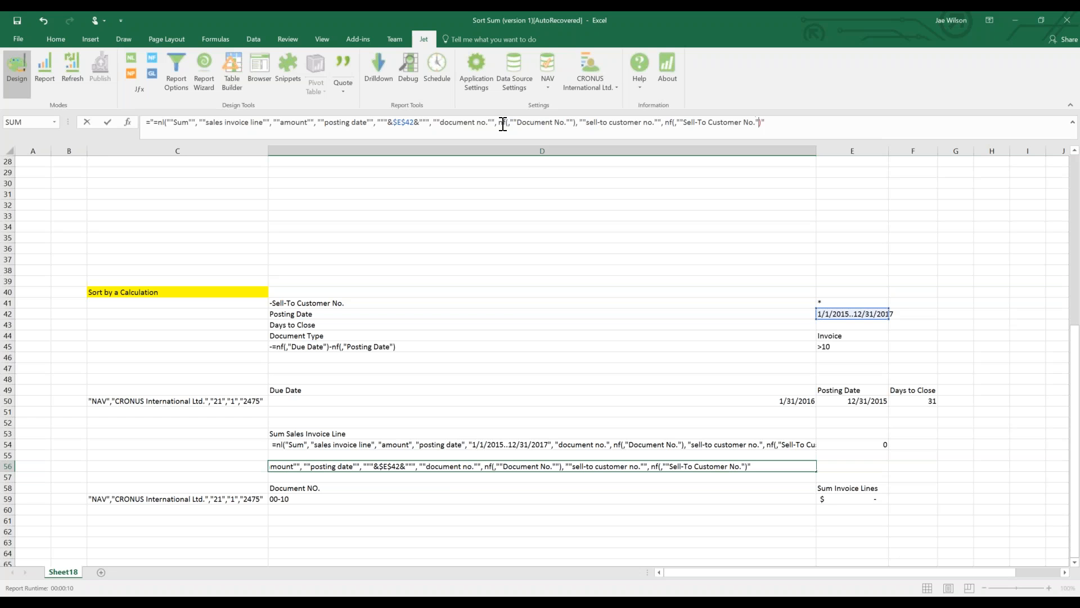
text(")
key(Escape)
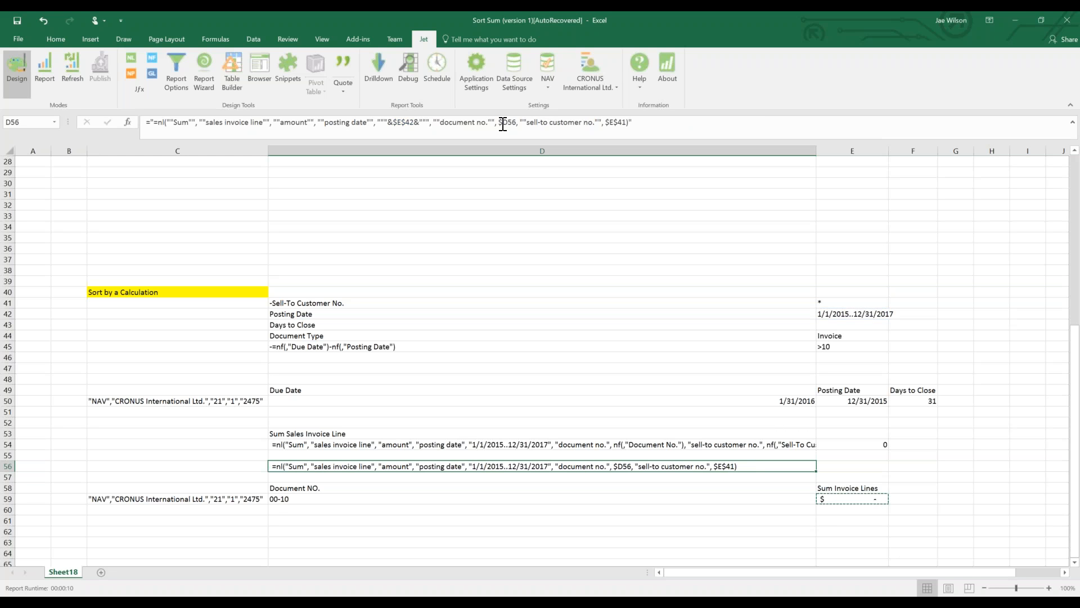
key(Delete)
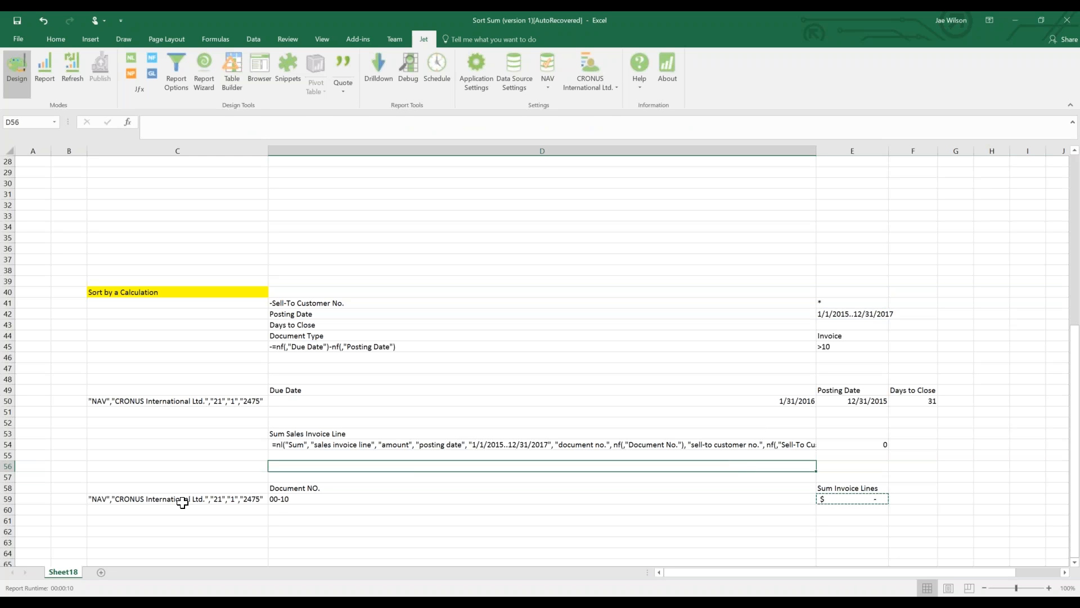
Append absolute references $D$54 and $E$54 as extra arguments to C59's rows formula.
click(181, 499)
click(574, 117)
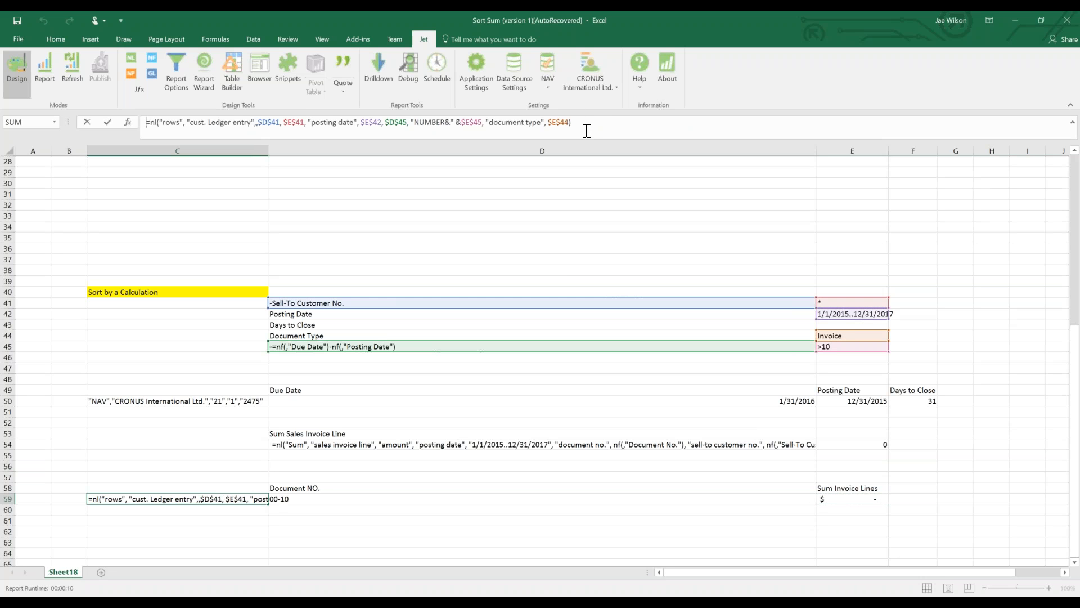
key(BackSpace)
key(End)
text(,)
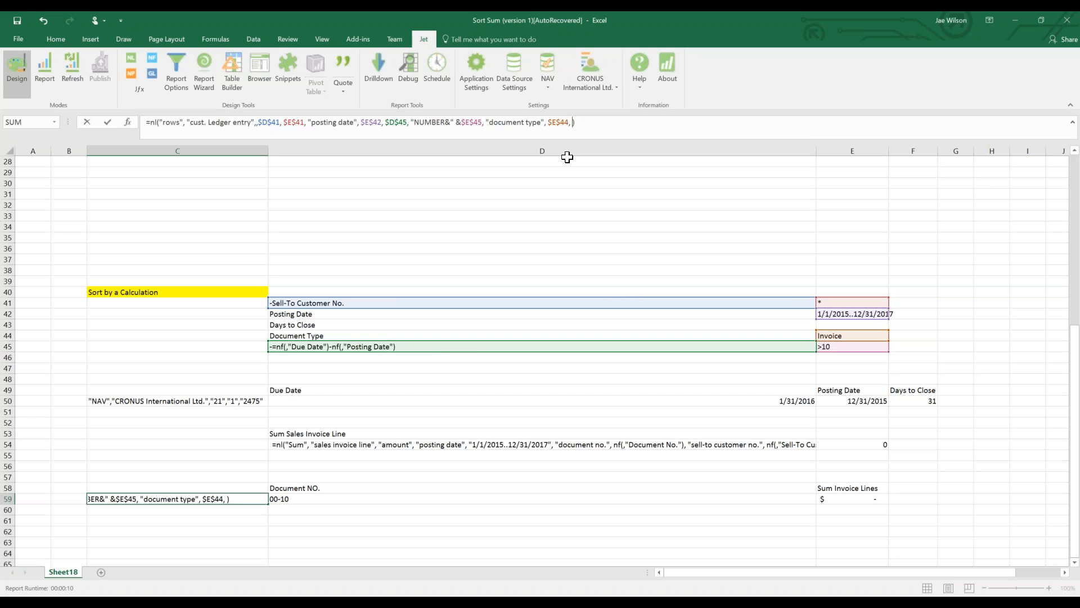
click(403, 446)
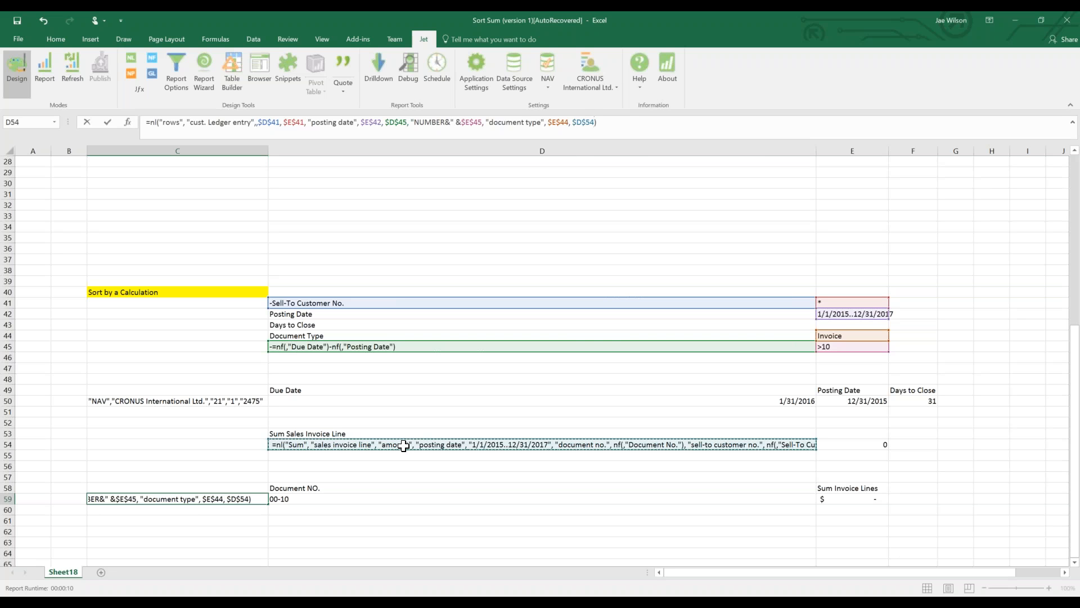
key(F4)
text(,)
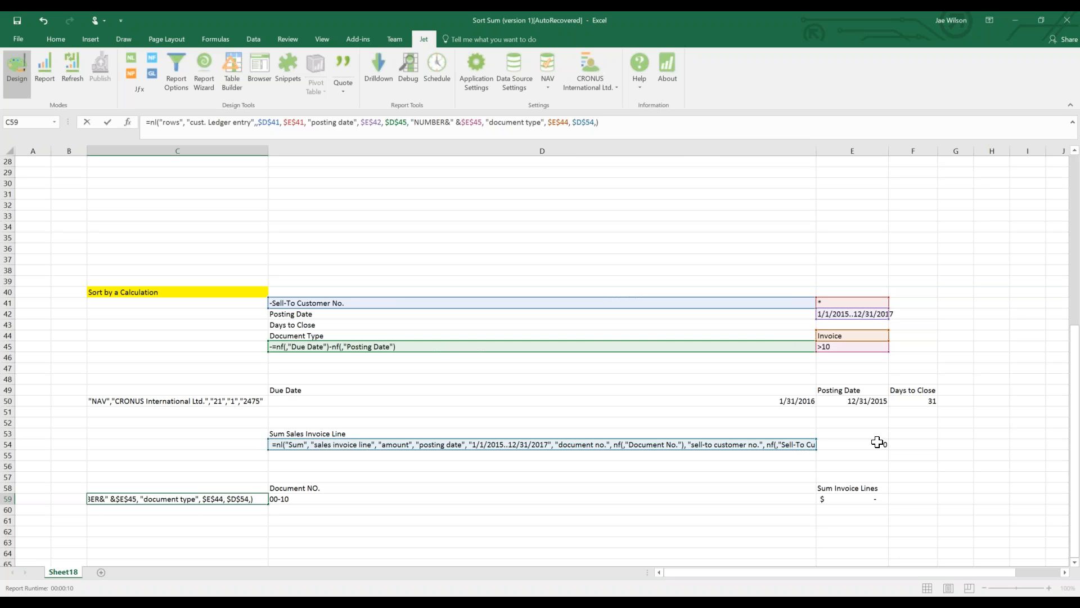
click(879, 444)
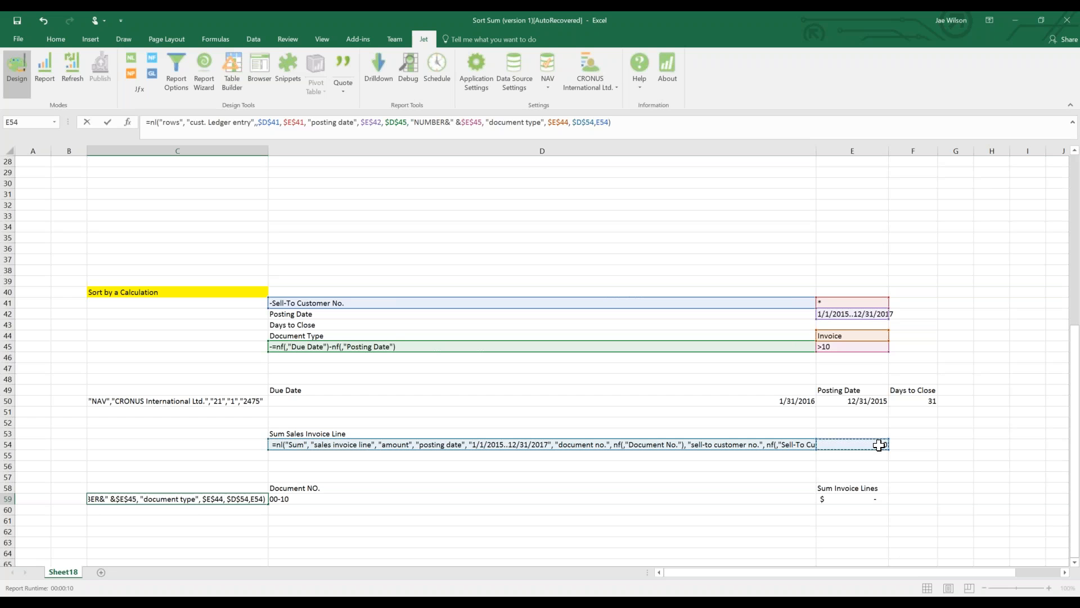
key(F4)
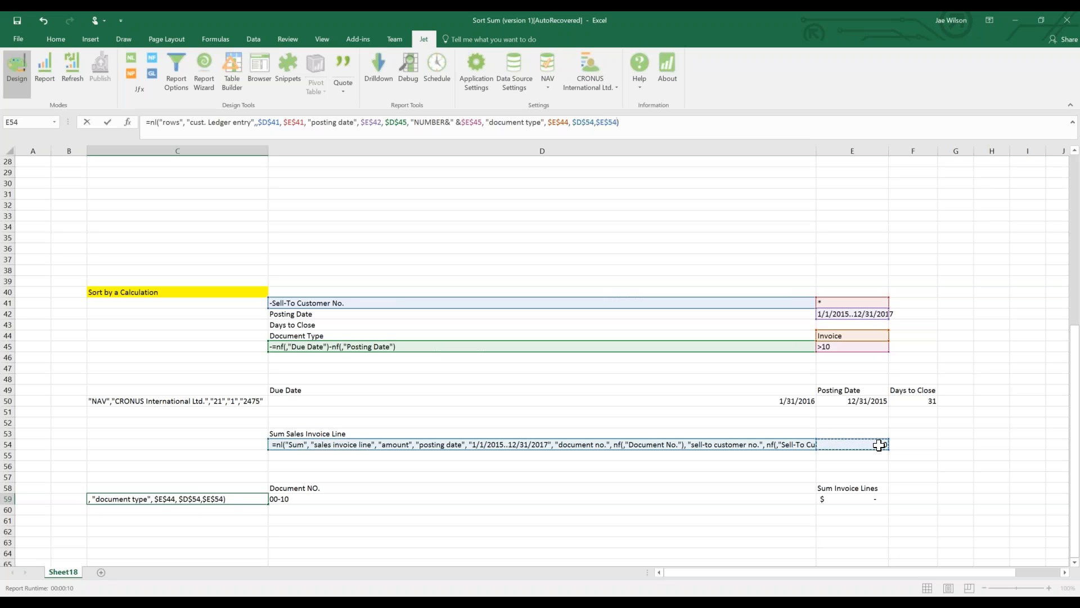
key(ctrl+Return)
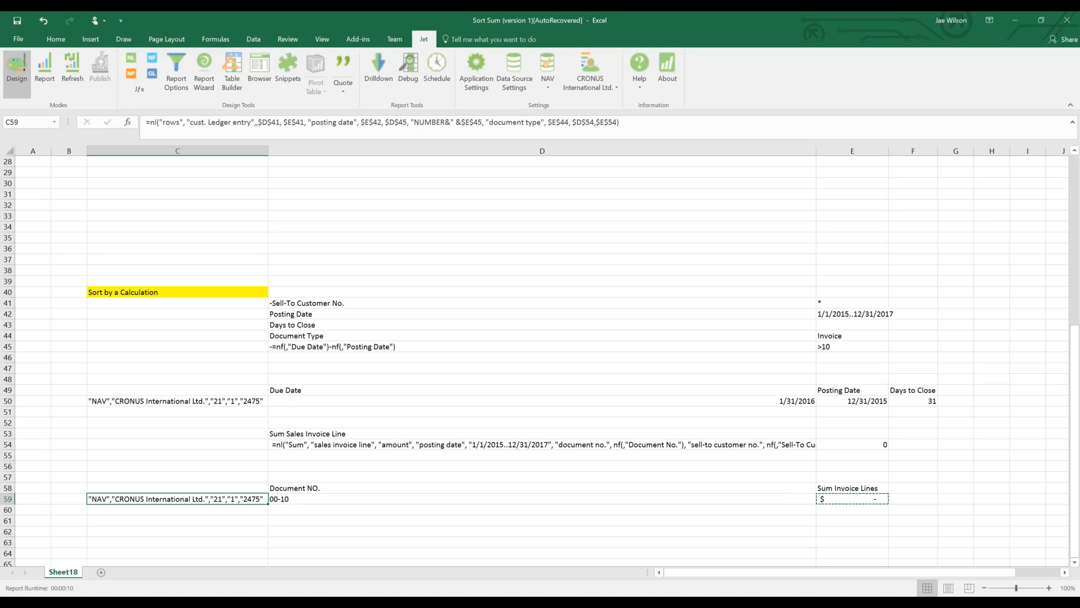
Delete the Days to Close filter arguments $D$45 and "NUMBER&"&$E$45 from C59's formula.
click(416, 126)
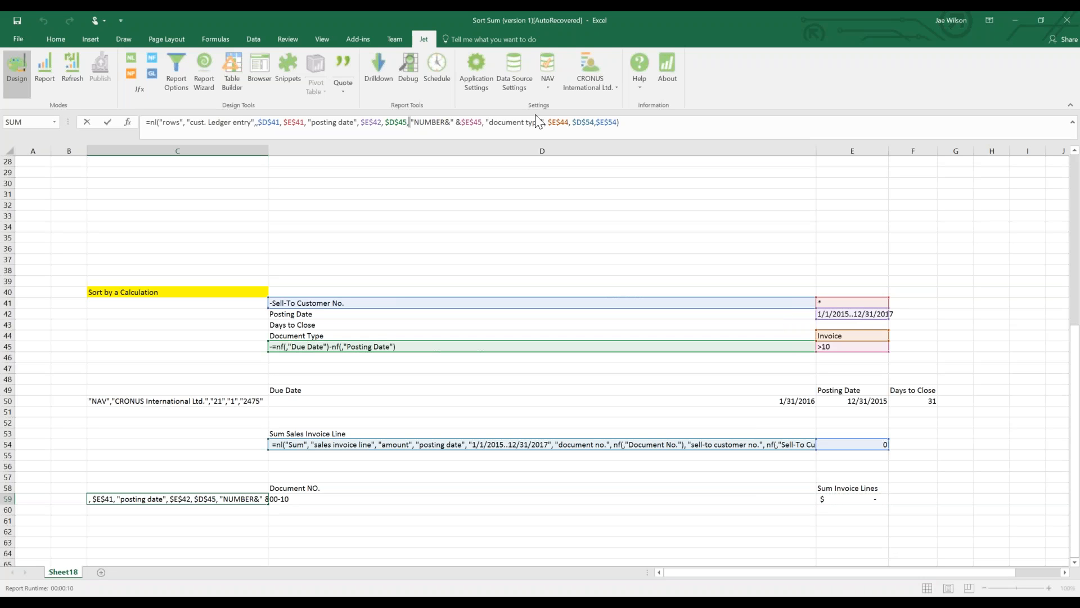
key(ctrl+shift+Left)
key(ctrl+shift+Left)
key(shift+Right)
key(shift+Right)
key(shift+Right)
key(shift+Right)
key(shift+Right)
key(shift+Right)
key(shift+Right)
key(shift+Right)
key(shift+Right)
key(shift+Right)
key(shift+Right)
key(shift+Right)
key(shift+Right)
key(shift+Right)
key(shift+Right)
key(shift+Right)
key(Delete)
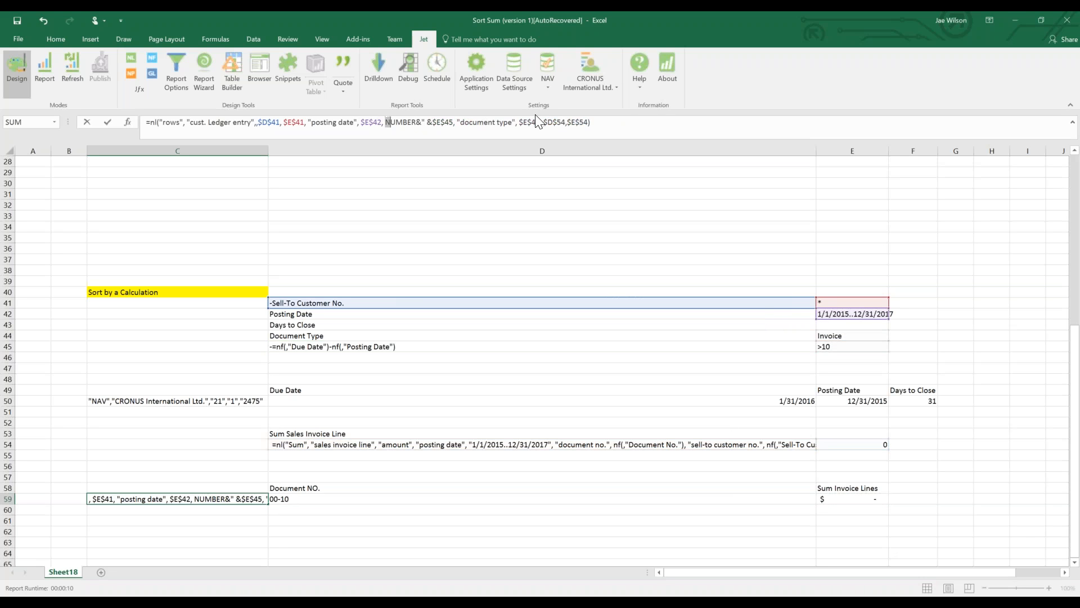
key(Delete)
key(Delete)
key(Delete)
key(Delete)
key(Delete)
key(Delete)
key(Delete)
key(Delete)
key(Delete)
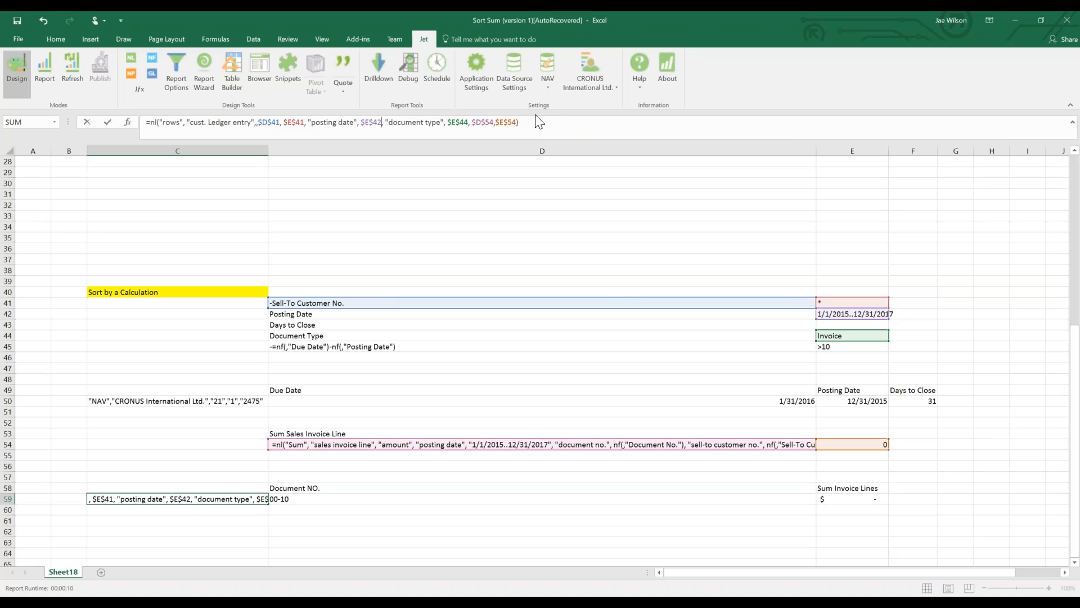
Delete the Sell-To Customer No. arguments $D$41,$E$41 and commit the trimmed C59 formula.
key(ctrl+shift+Left)
key(ctrl+shift+Left)
key(Delete)
key(Right)
key(Right)
key(Right)
key(Right)
key(Right)
key(Right)
key(Right)
key(Right)
key(Right)
key(Right)
key(Right)
key(Right)
key(Right)
key(Right)
key(Right)
key(Right)
key(Right)
key(Right)
key(Right)
key(Right)
key(Right)
key(Right)
key(Right)
key(Right)
key(Right)
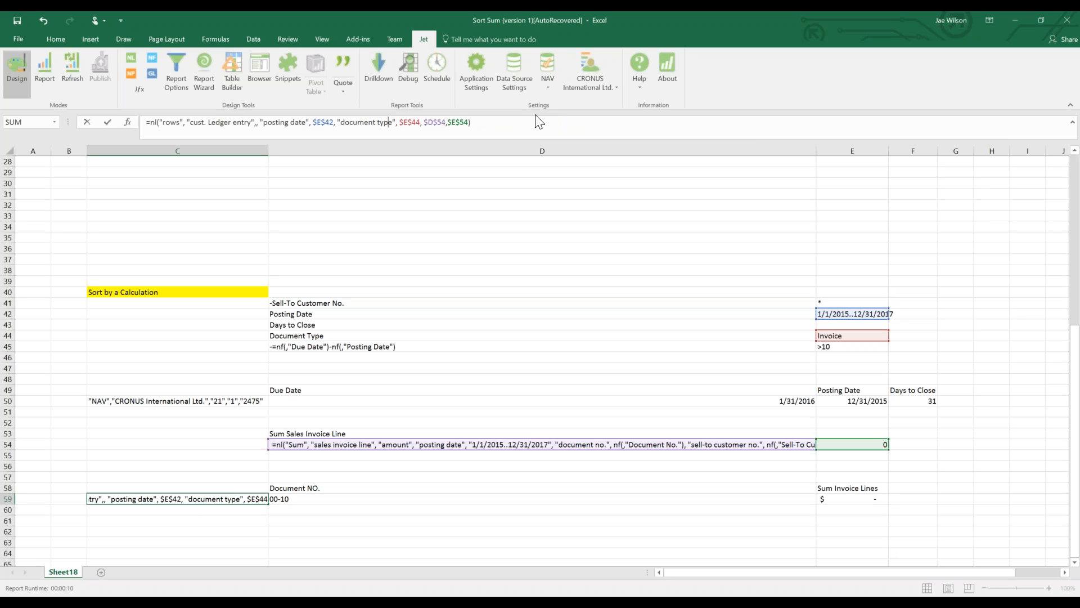
key(Right)
key(Right)
key(Right)
key(Right)
key(Right)
key(Right)
key(Right)
key(Right)
key(Right)
key(Right)
key(Right)
key(Right)
key(Right)
key(Right)
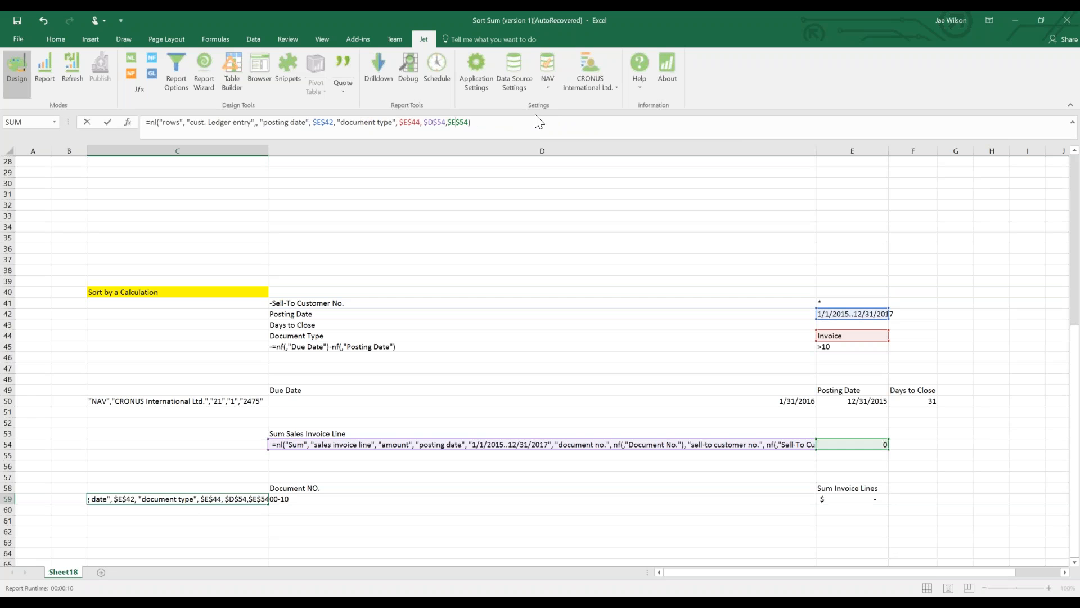
key(ctrl+Return)
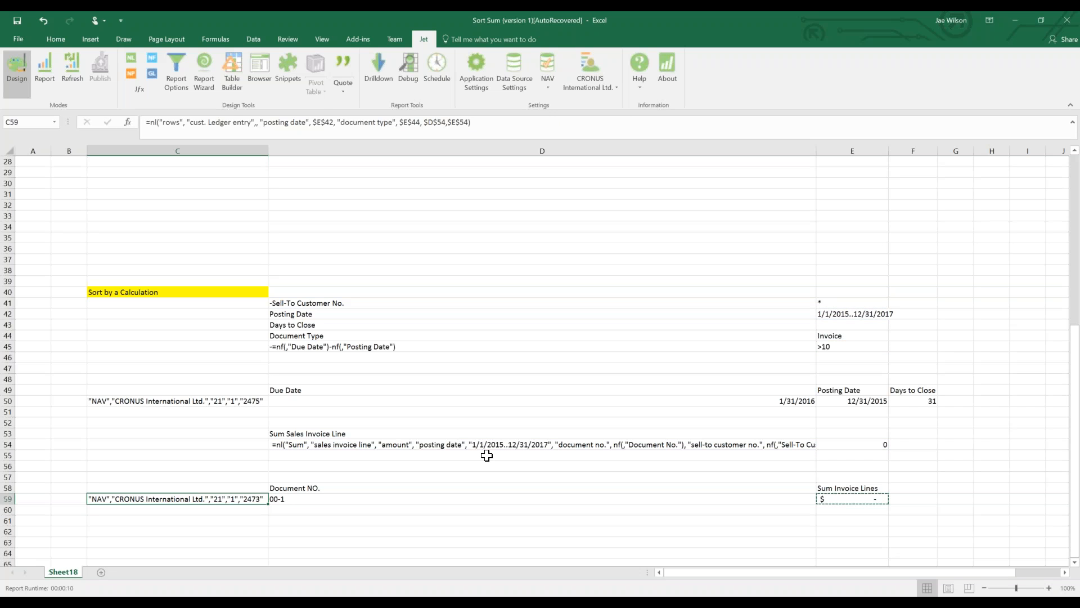
click(493, 444)
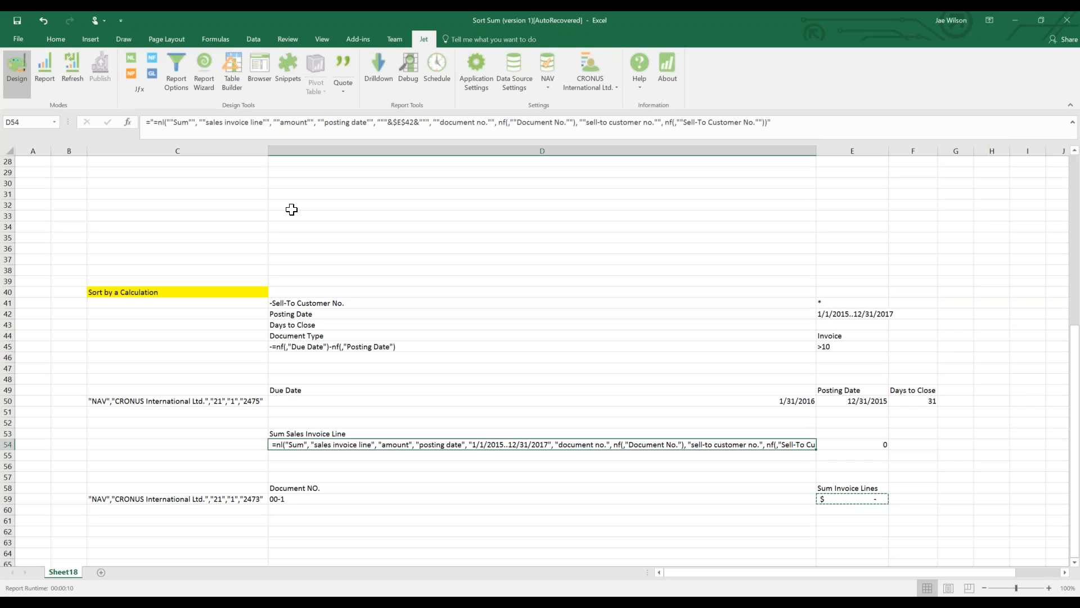
Insert a minus after =" in D54 so the Sum Sales Invoice Line formula displays as text.
click(154, 122)
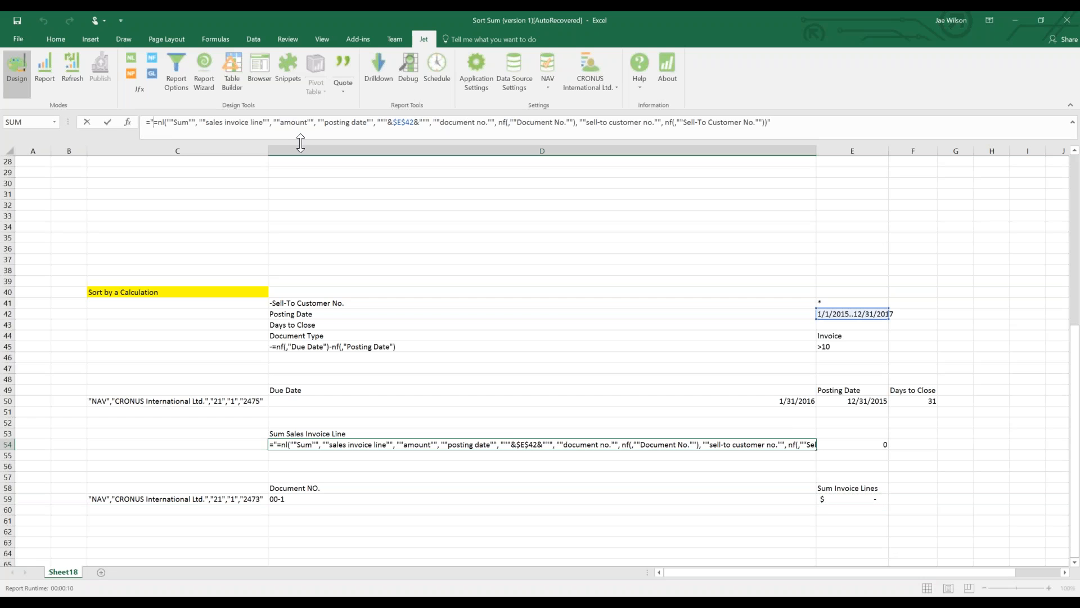
text(+)
key(BackSpace)
text(-)
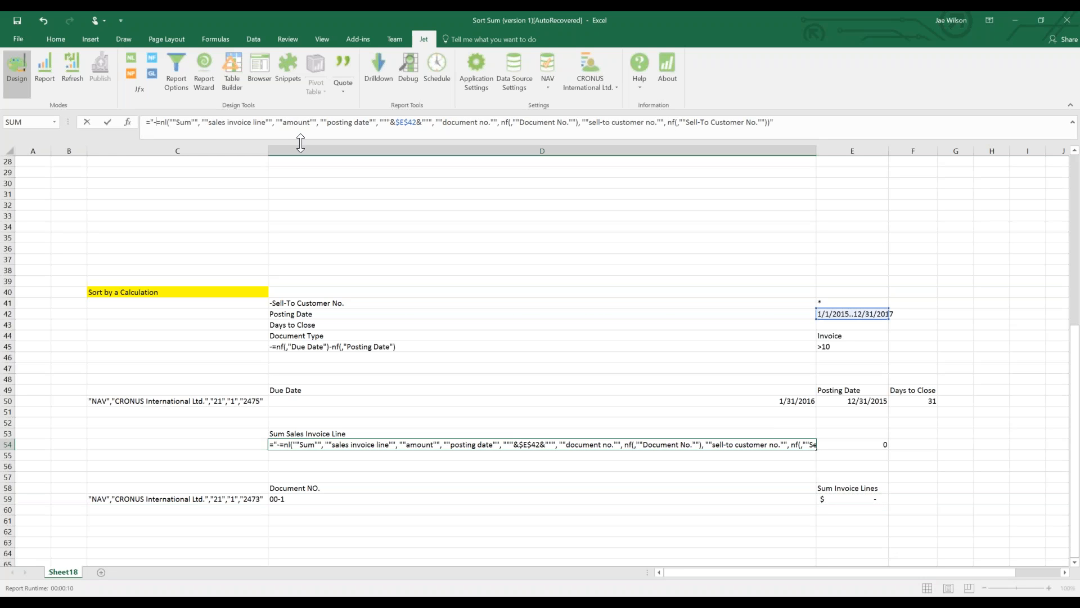
key(Return)
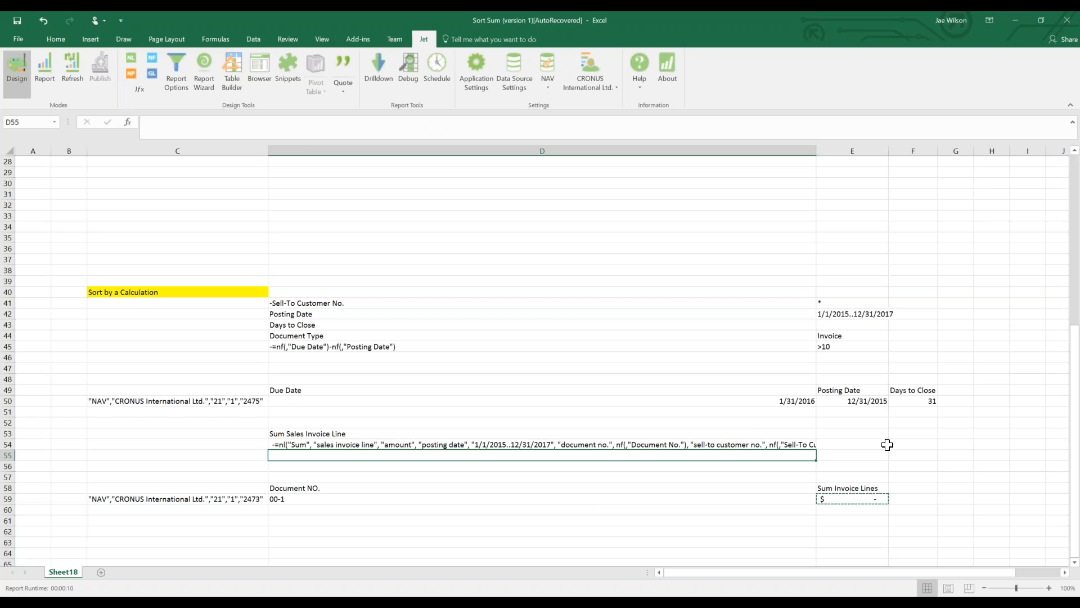
Set the sum criterion in E54 to <20000.
click(886, 444)
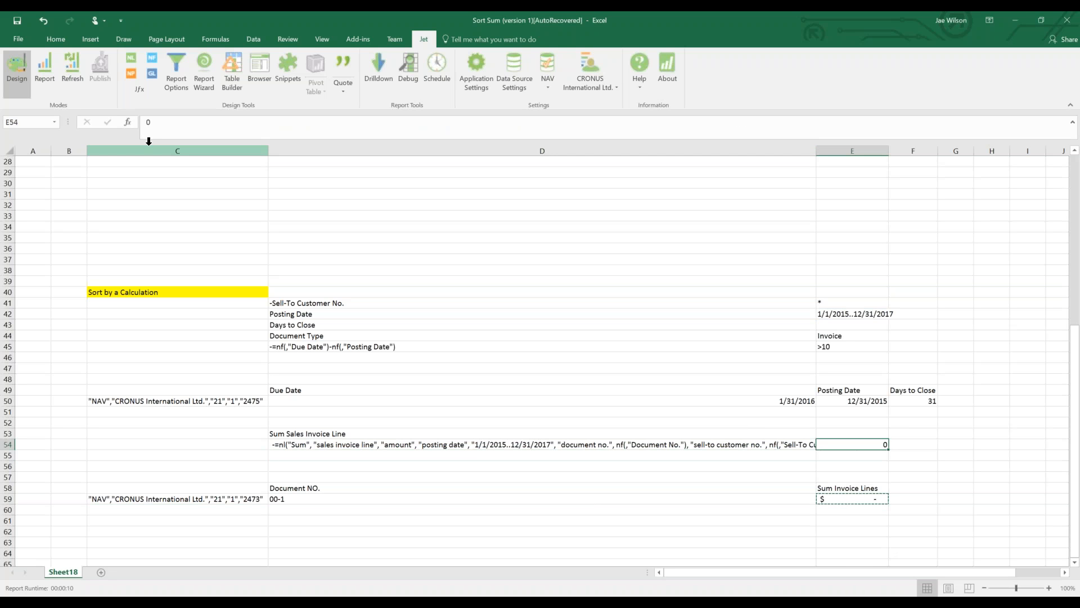
text(<)
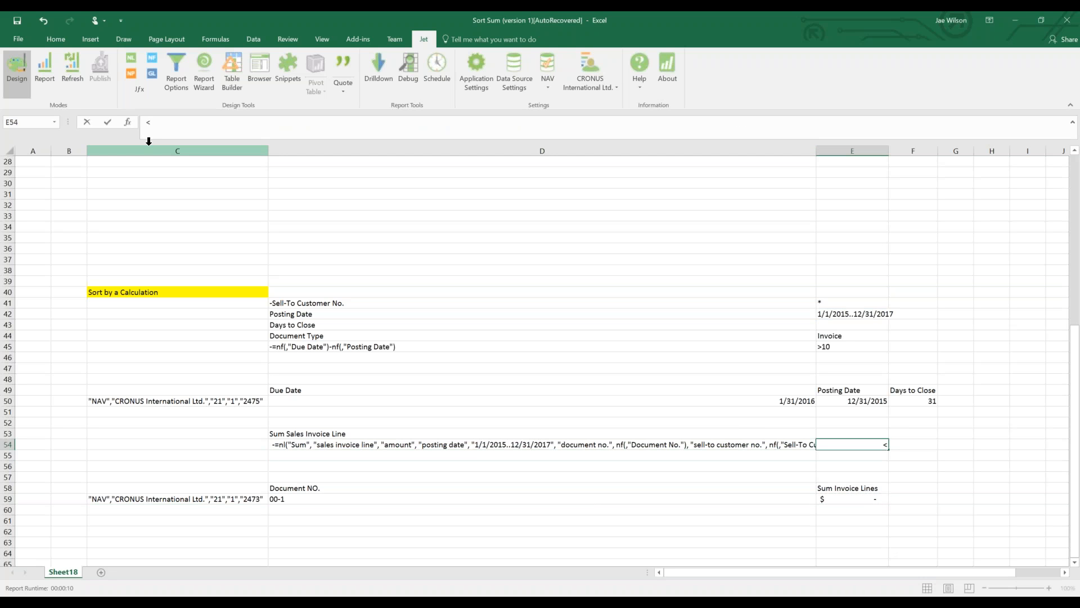
text(20000)
key(Return)
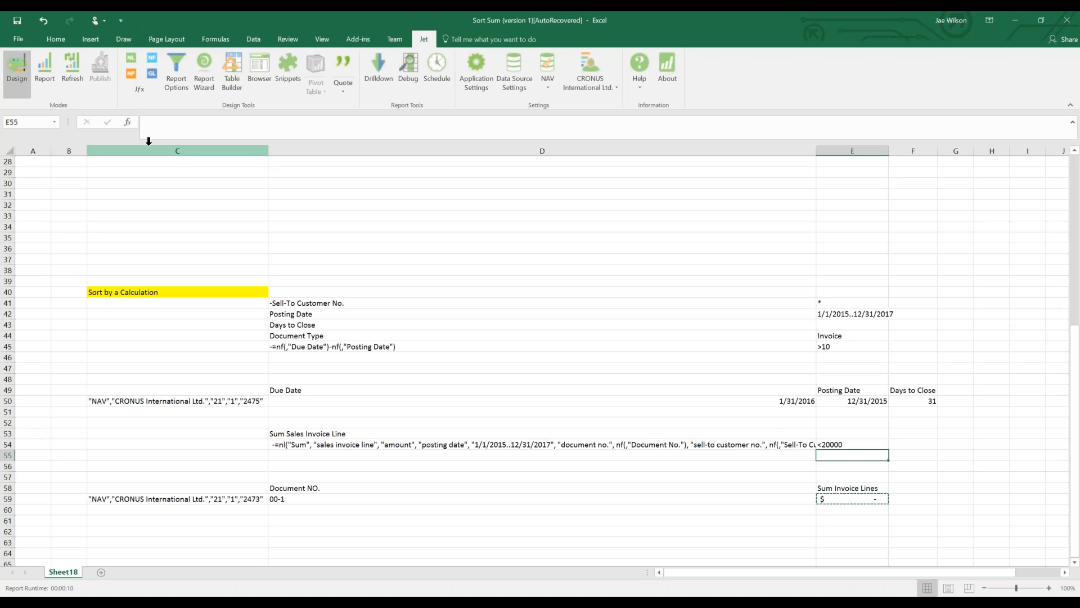
Add "NUMBER&"&$E$54 after $D$54 in C59's rows formula and run the Jet report.
click(208, 494)
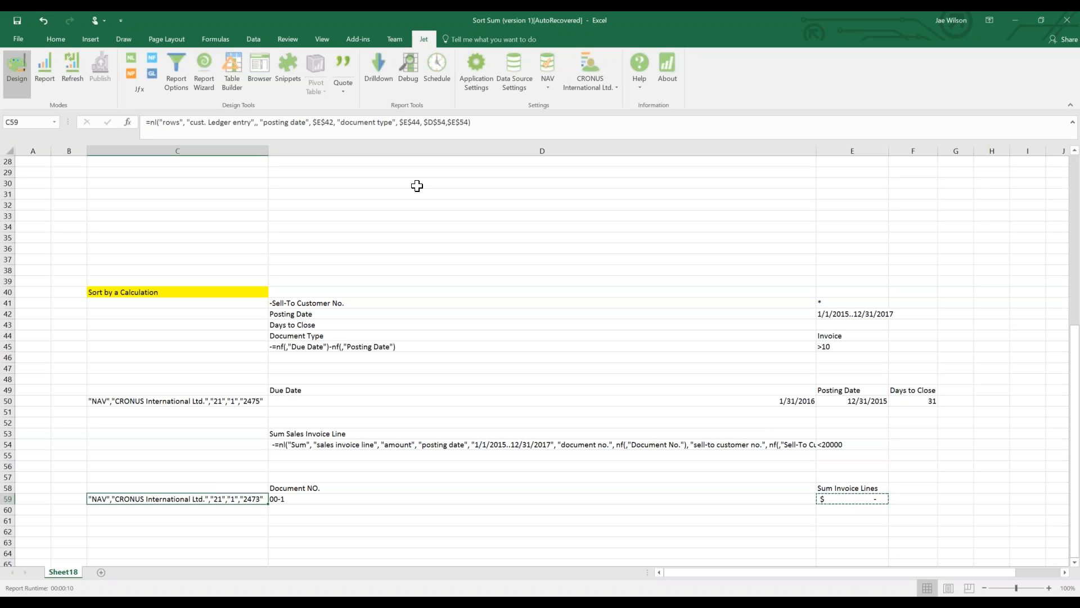
click(448, 122)
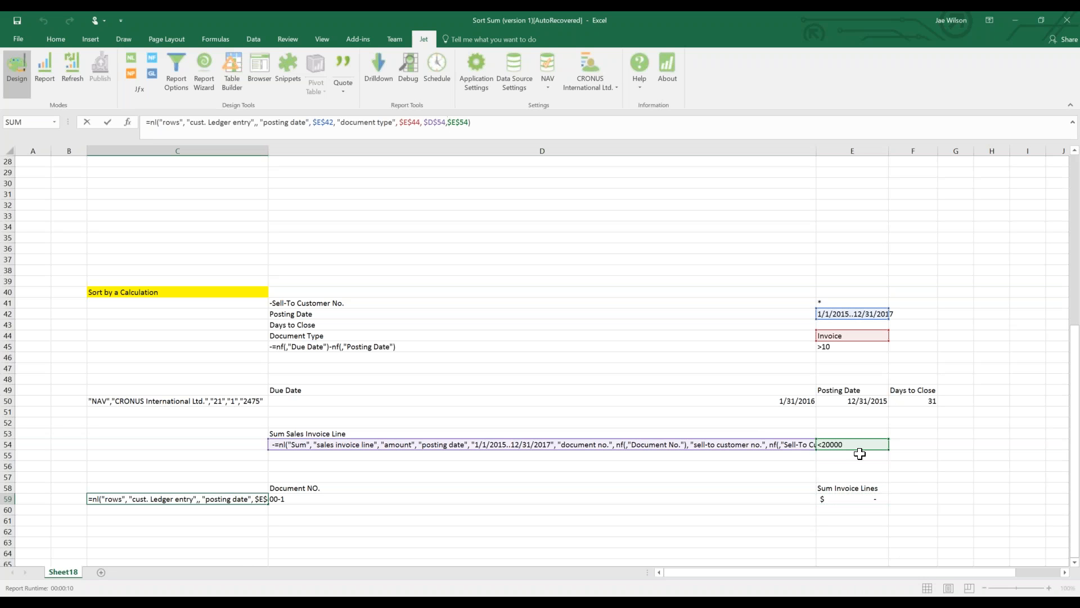
text("NUMBER&" &)
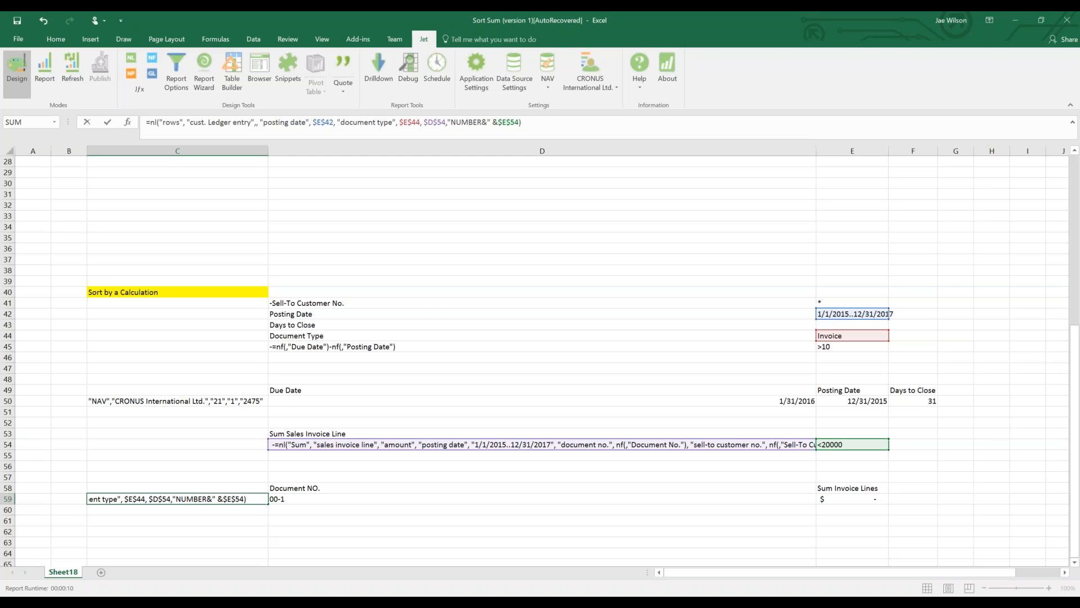
key(Return)
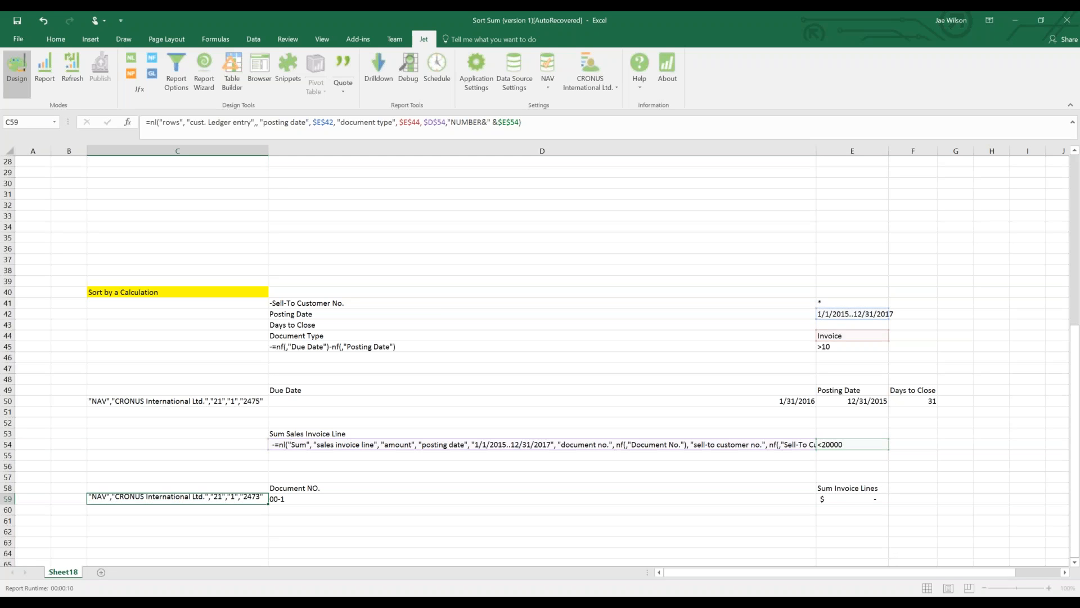
click(38, 70)
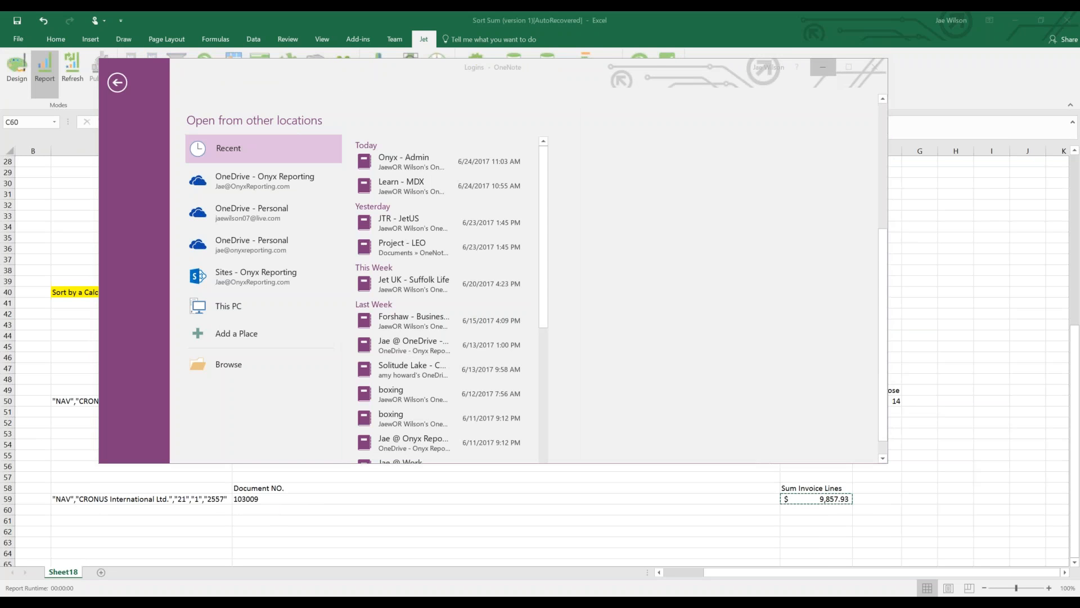
Minimize the OneNote window and scroll up through the report results beside document 103009.
click(823, 68)
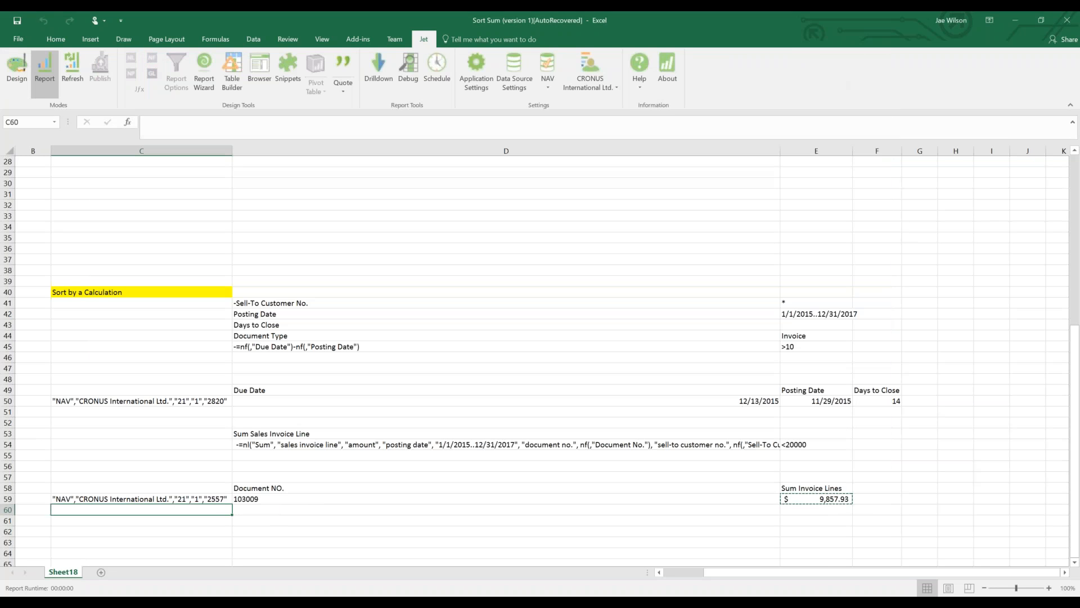
click(855, 484)
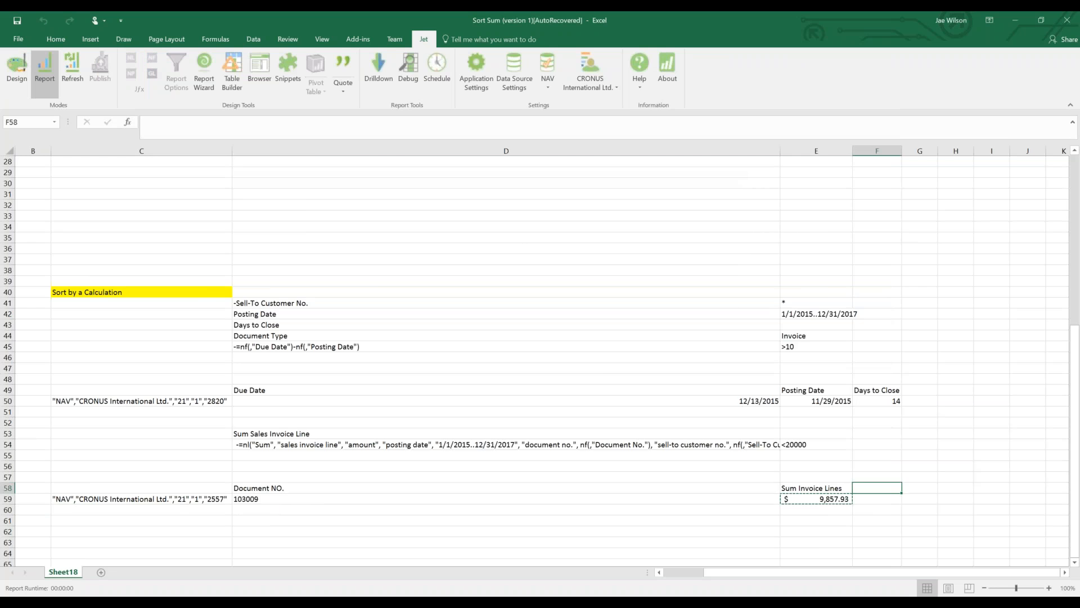
scroll(784, 433, down, 5)
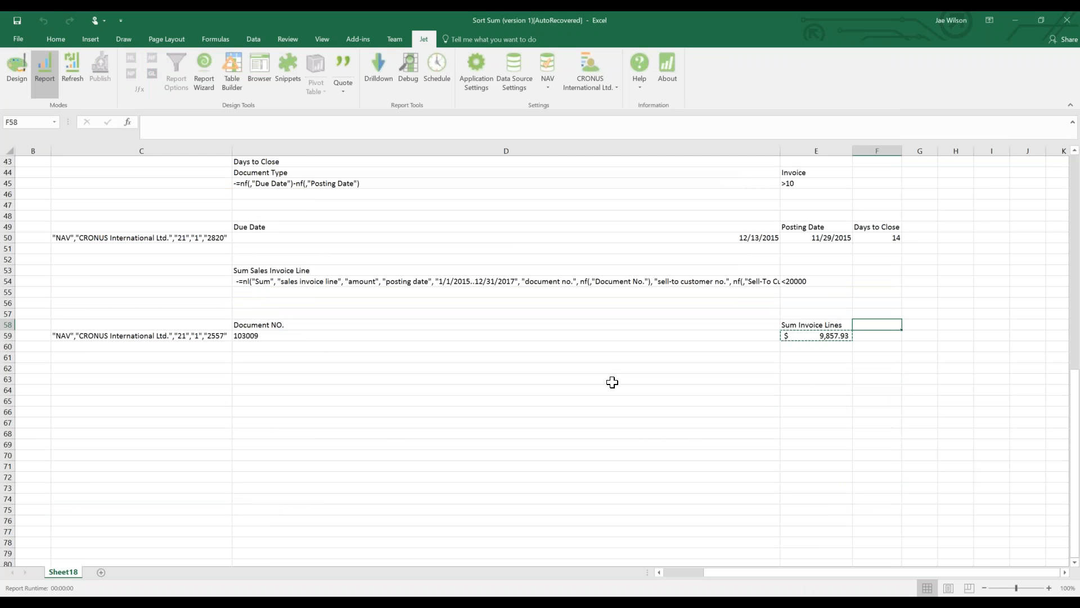
scroll(613, 382, up, 1)
scroll(612, 382, up, 8)
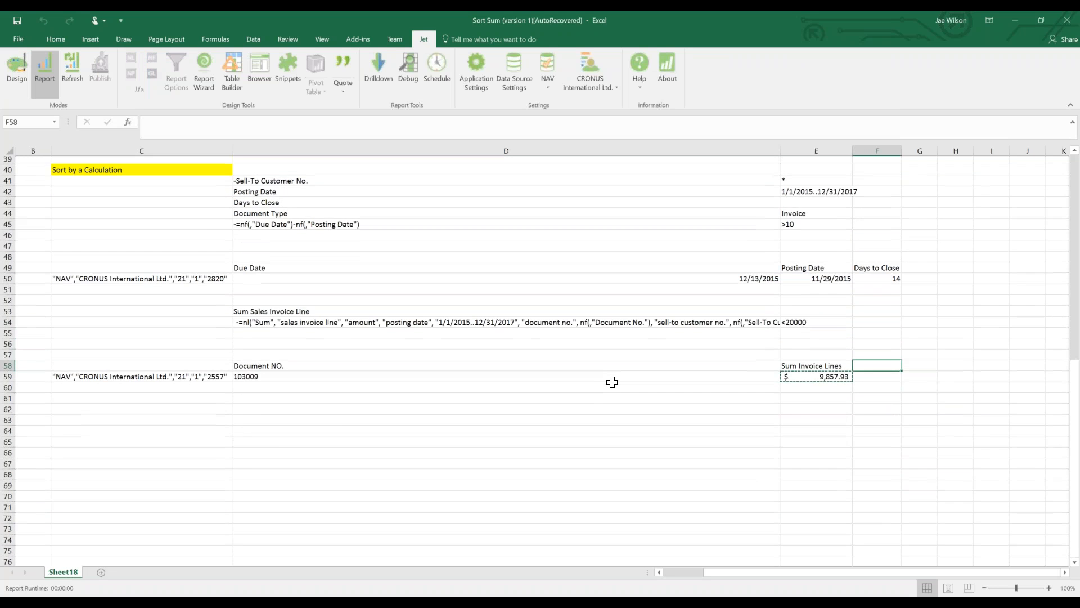
scroll(613, 382, up, 1)
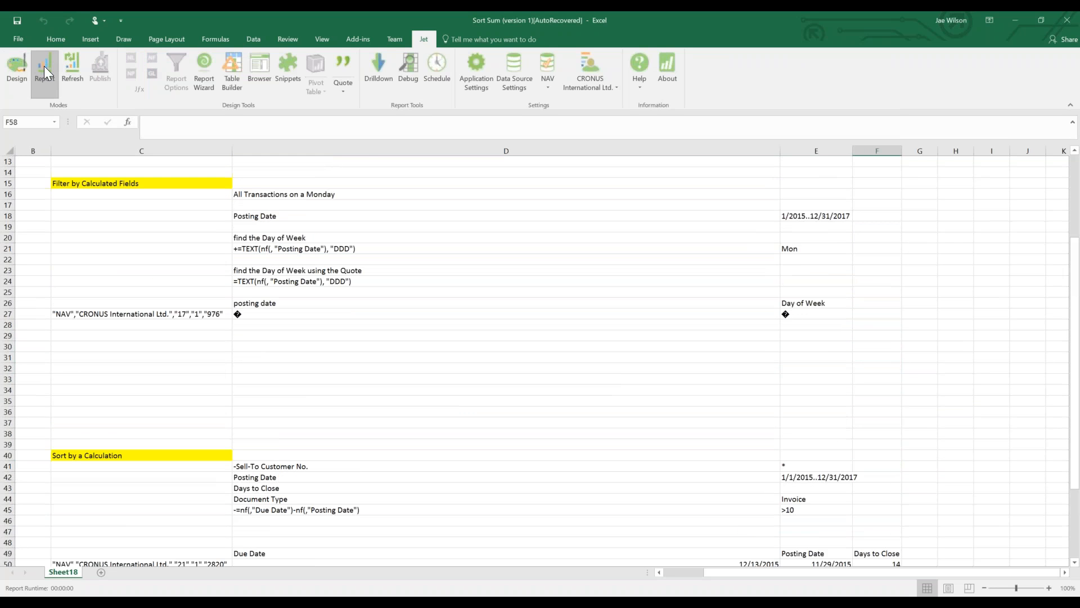
Rerun the Jet report and inspect the due date in D33 and the rows formula in C27.
click(46, 67)
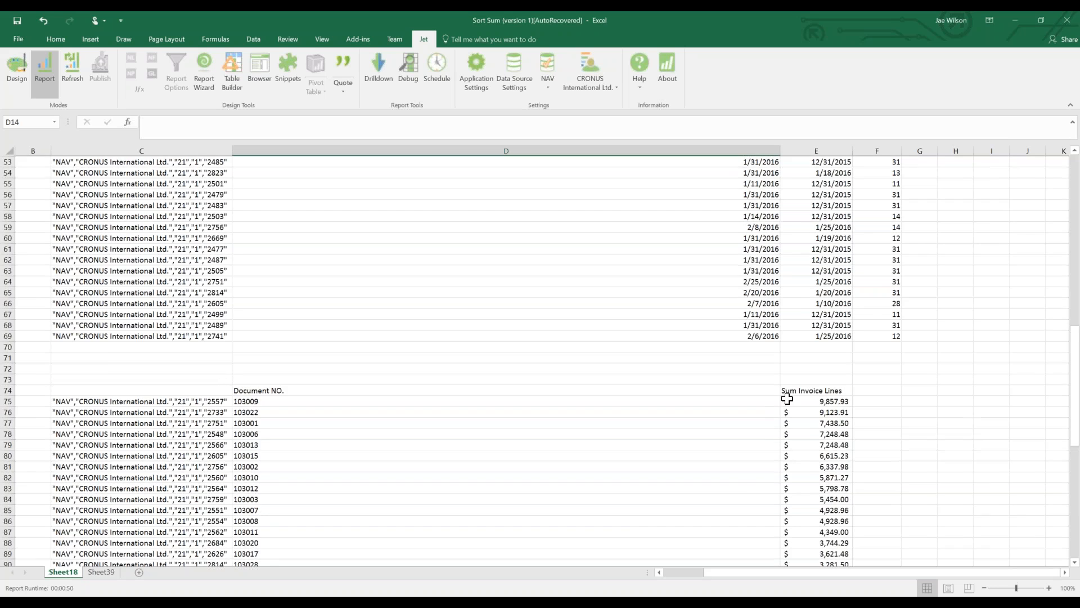
scroll(866, 352, up, 13)
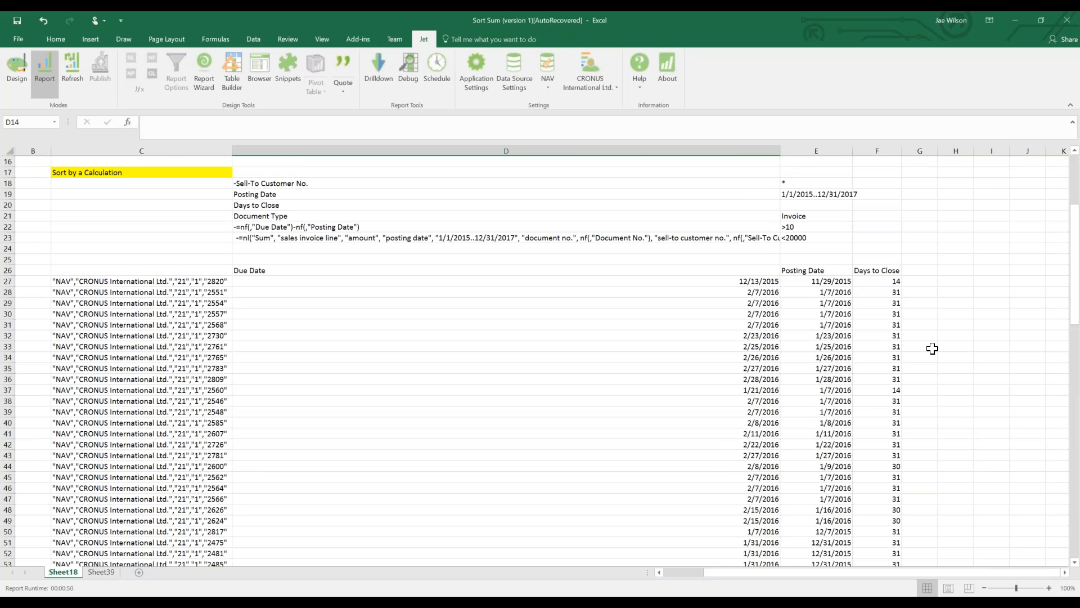
click(670, 346)
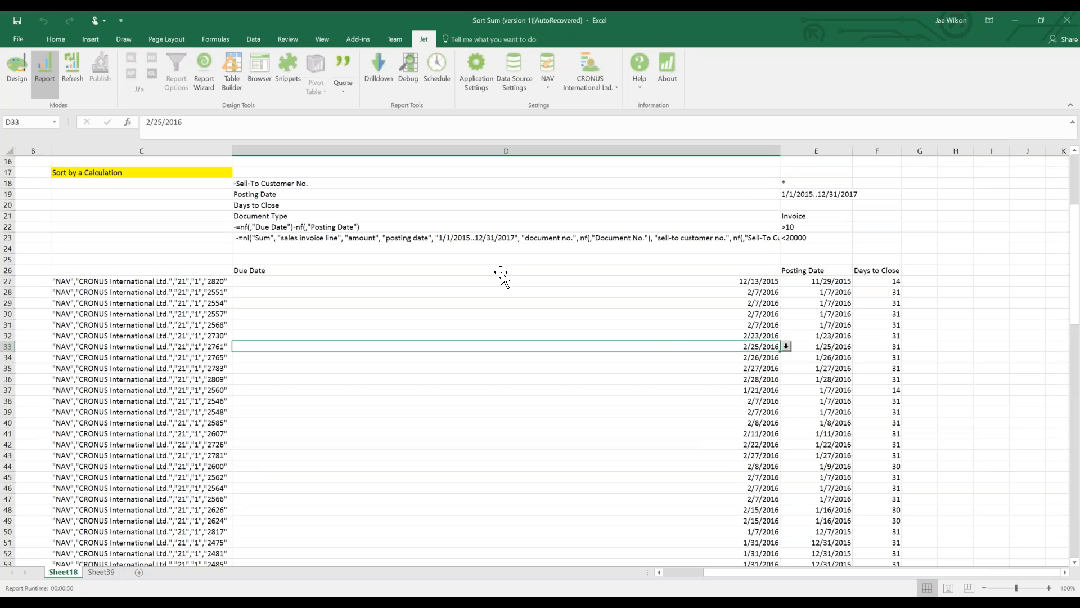
click(177, 281)
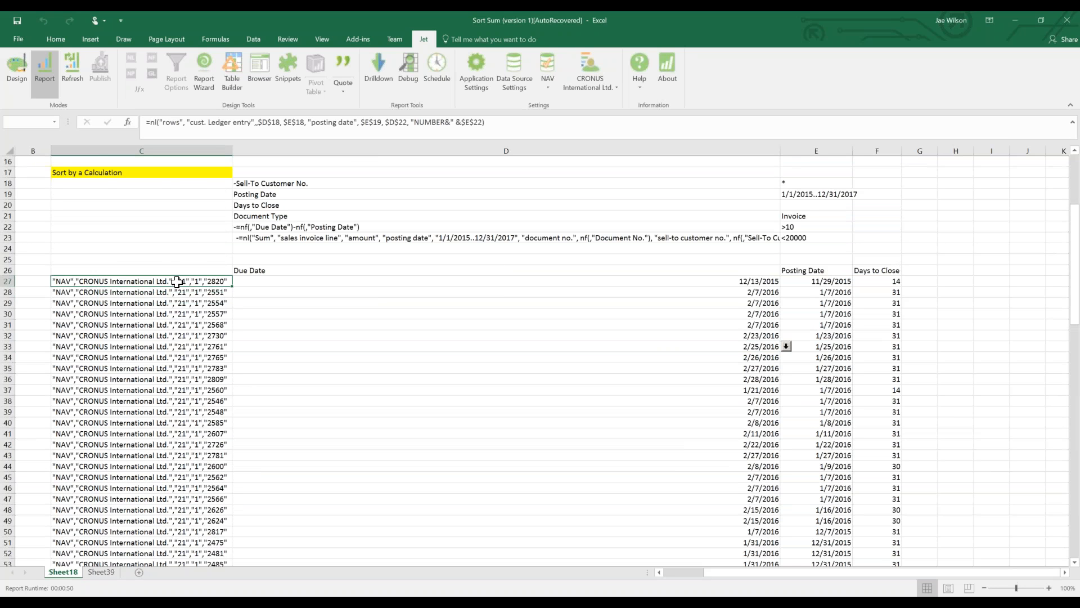
Select the listed document numbers and Sum Invoice Lines values to check their total, then switch to Book1.
scroll(176, 281, down, 17)
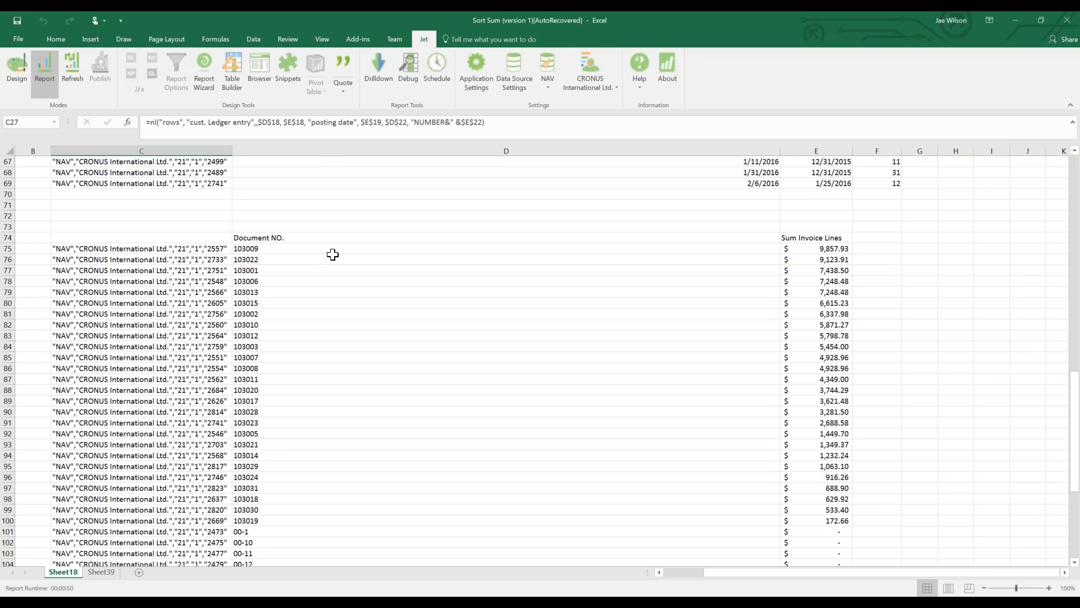
drag(333, 253, 365, 453)
drag(811, 249, 822, 532)
scroll(814, 494, down, 8)
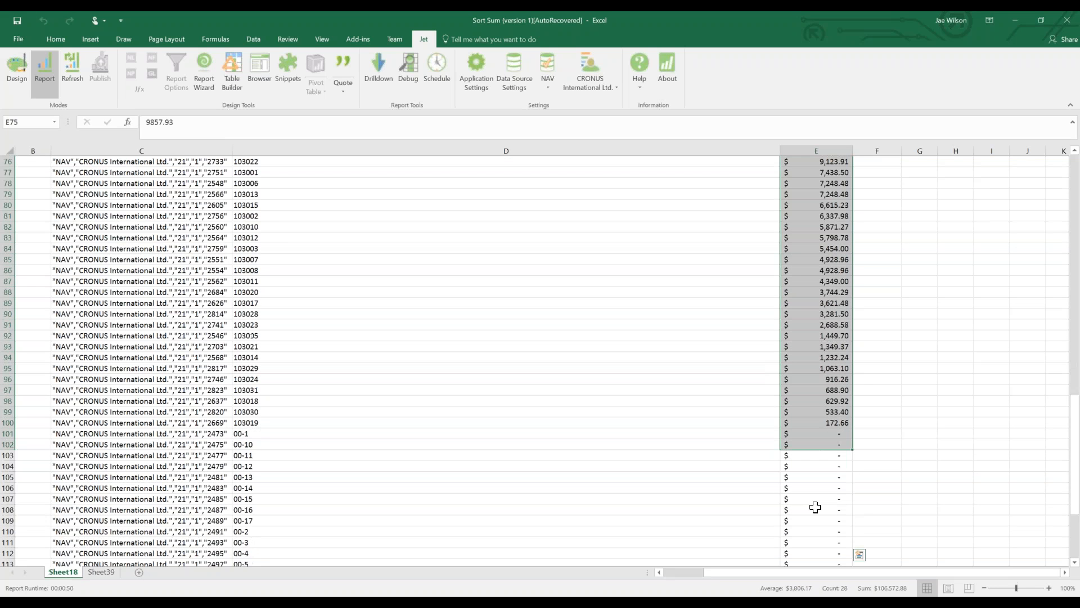
scroll(814, 494, up, 10)
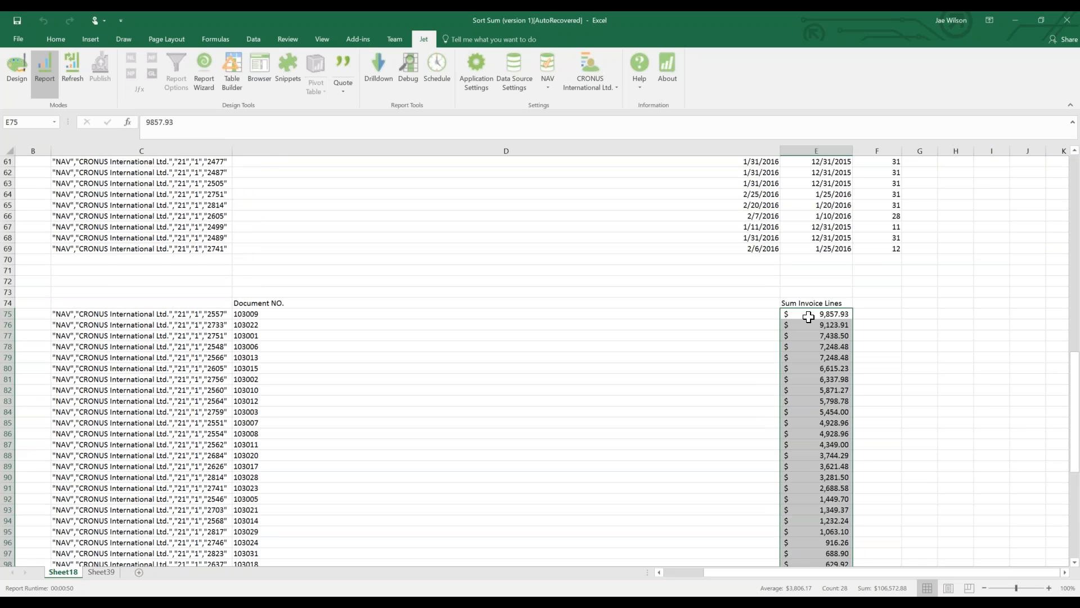
scroll(801, 335, down, 7)
drag(804, 389, 810, 507)
scroll(661, 473, down, 3)
scroll(661, 474, up, 10)
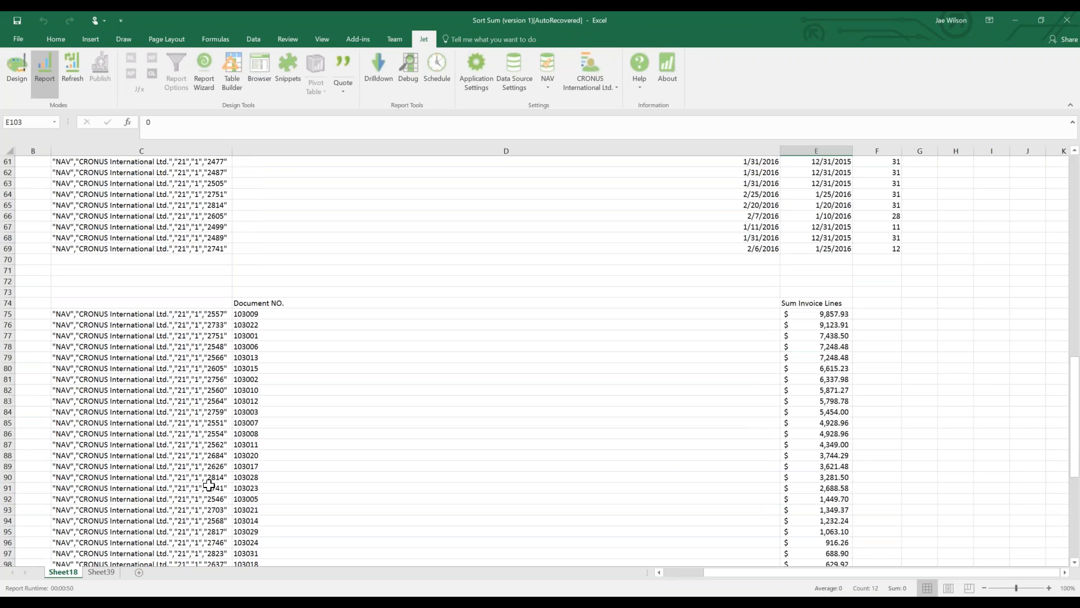
scroll(209, 484, up, 5)
click(308, 380)
scroll(315, 380, up, 12)
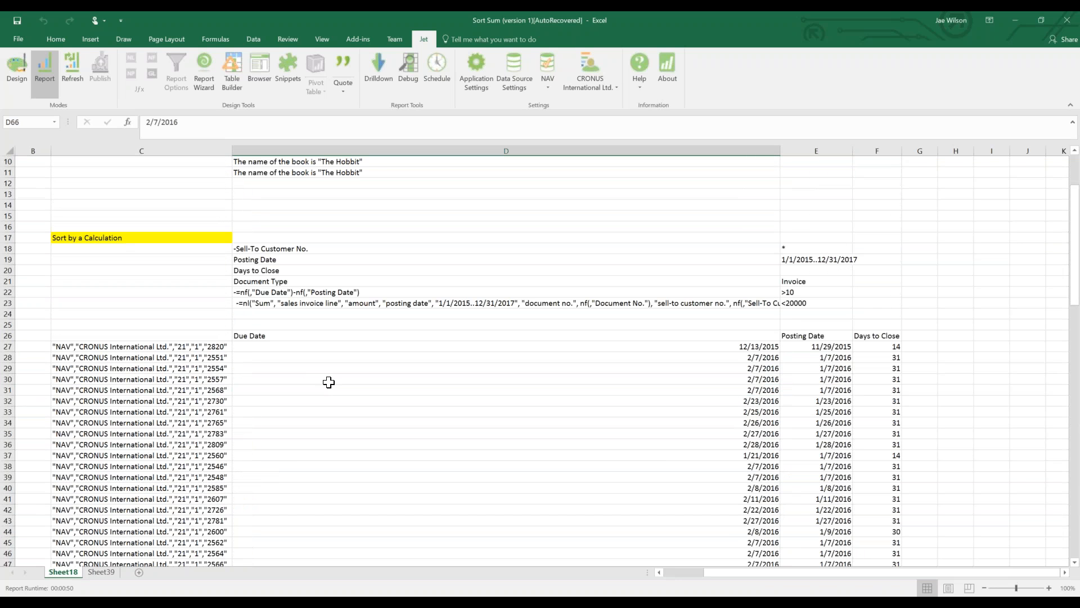
click(233, 603)
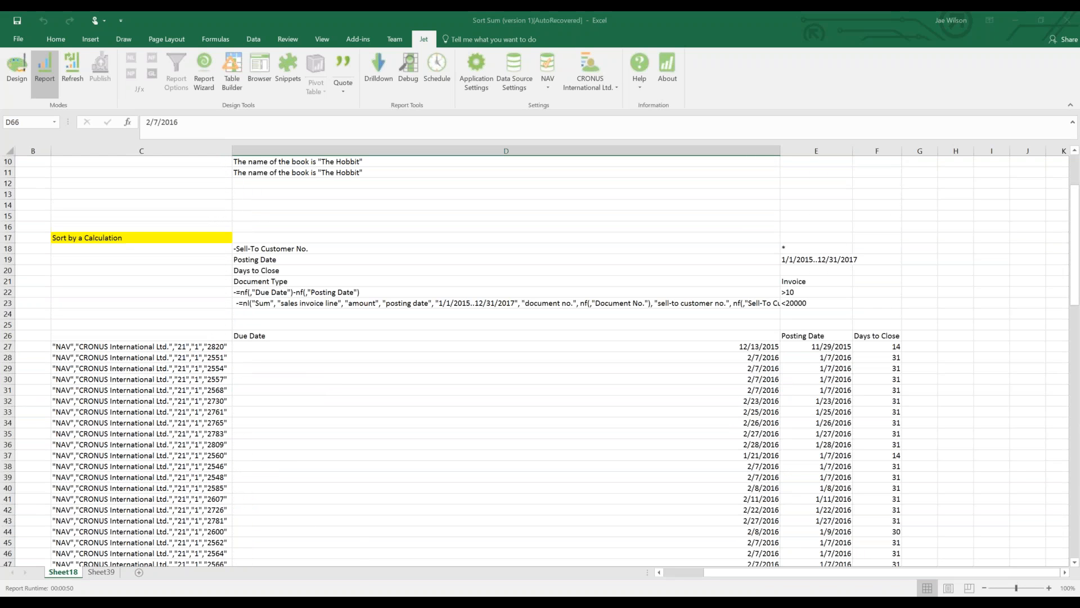
Look over D31 and the Sort by a Calculation section in Book1, then return to Sort Sum.
click(249, 575)
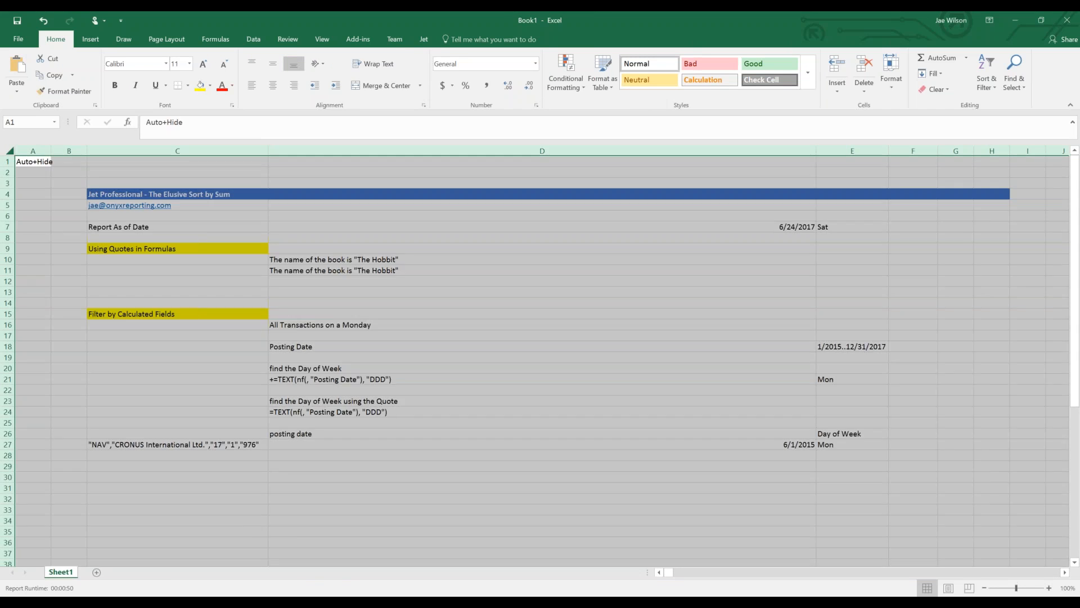
click(500, 488)
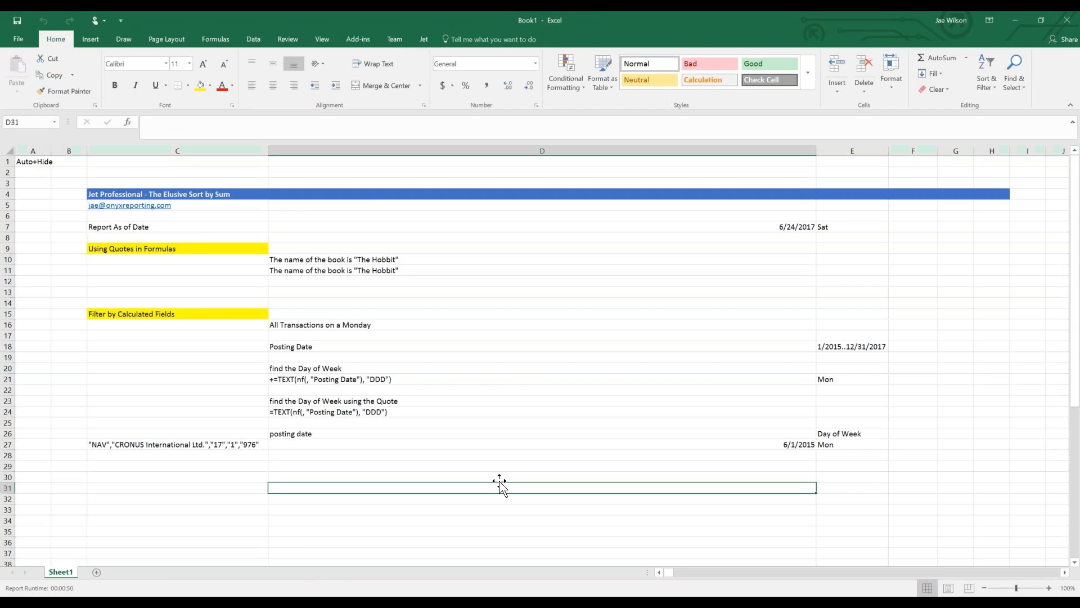
scroll(499, 483, down, 6)
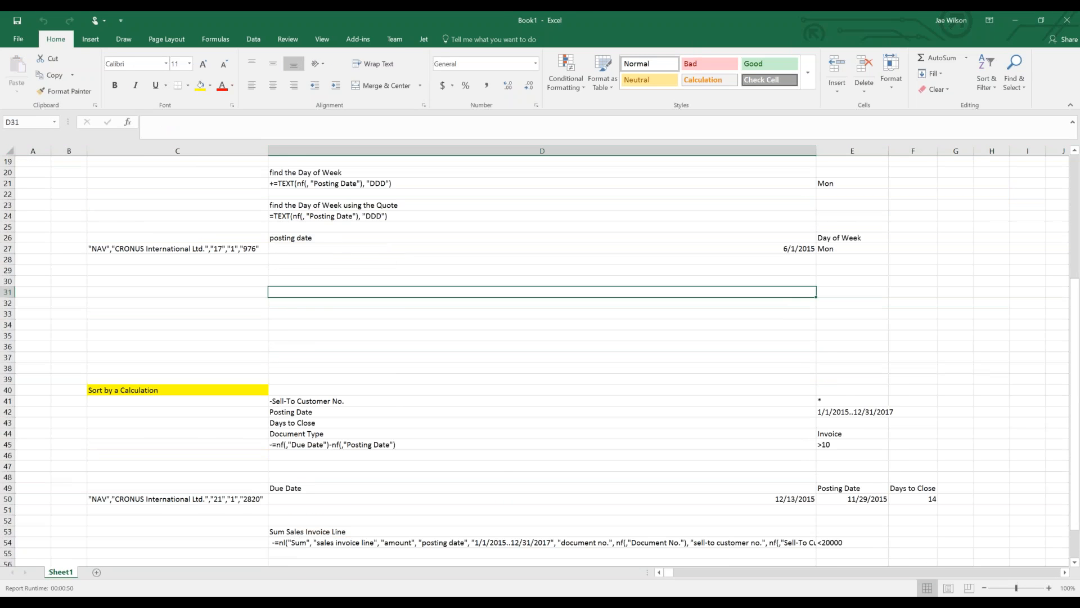
scroll(476, 473, down, 3)
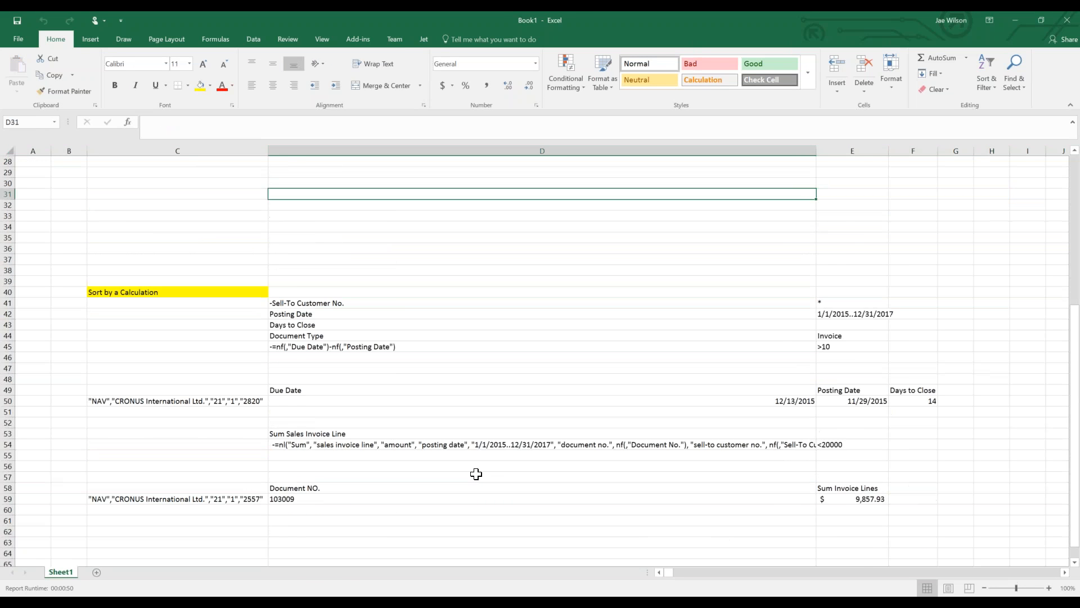
scroll(476, 474, down, 2)
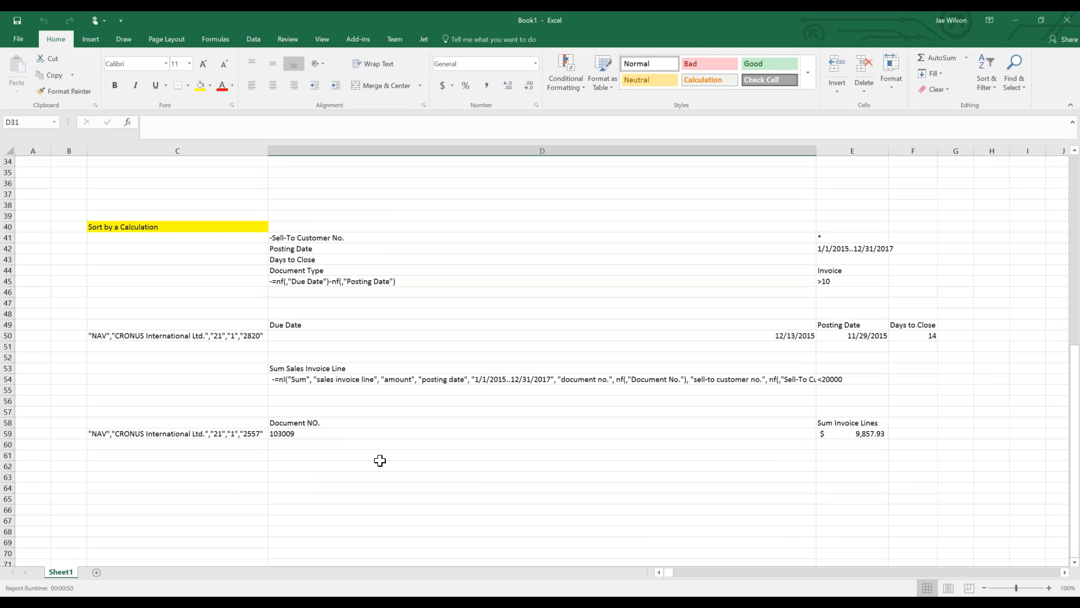
click(234, 602)
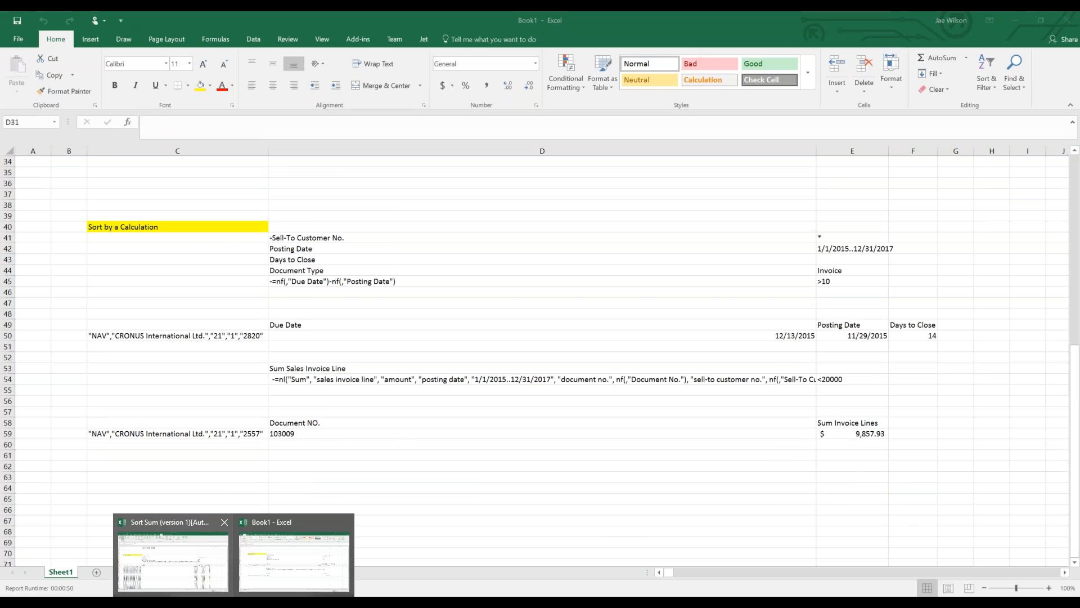
Narrow column D so Posting Date and Days to Close sit beside the due dates.
click(366, 412)
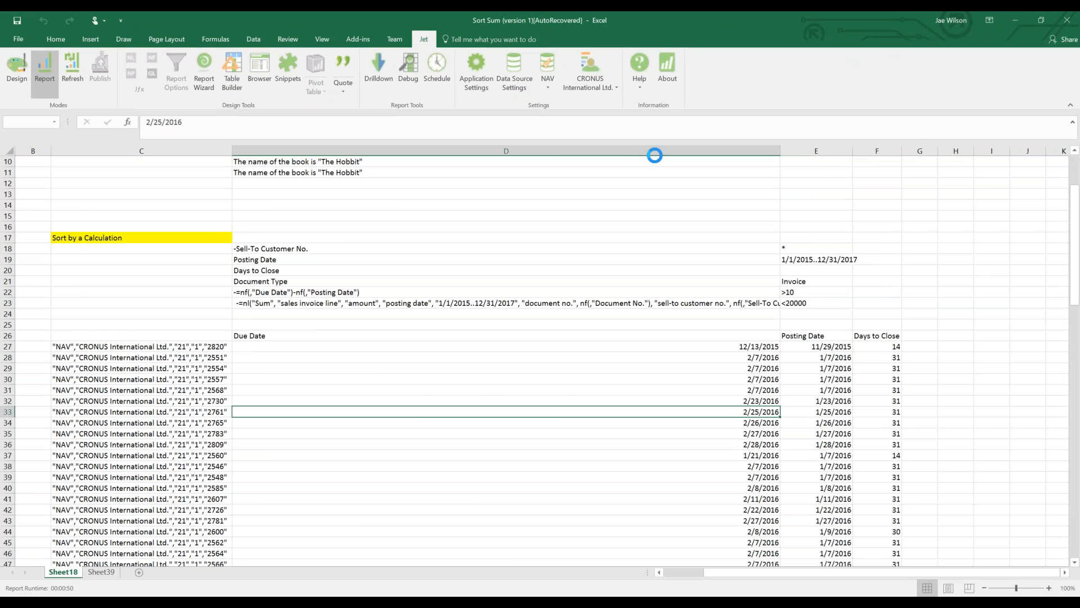
drag(780, 151, 443, 164)
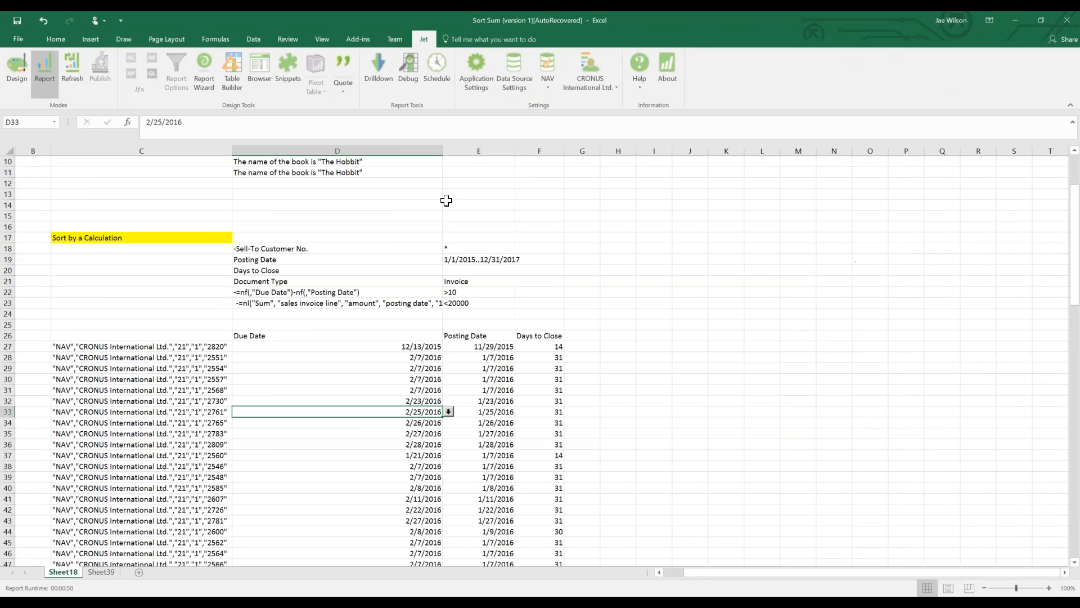
click(93, 379)
scroll(55, 477, down, 15)
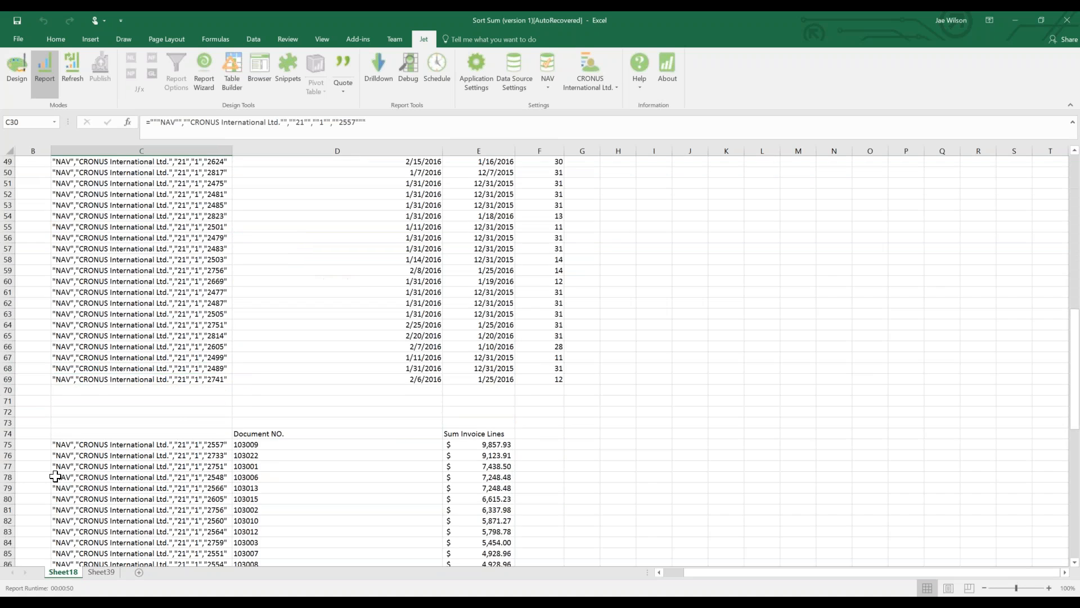
scroll(55, 476, up, 9)
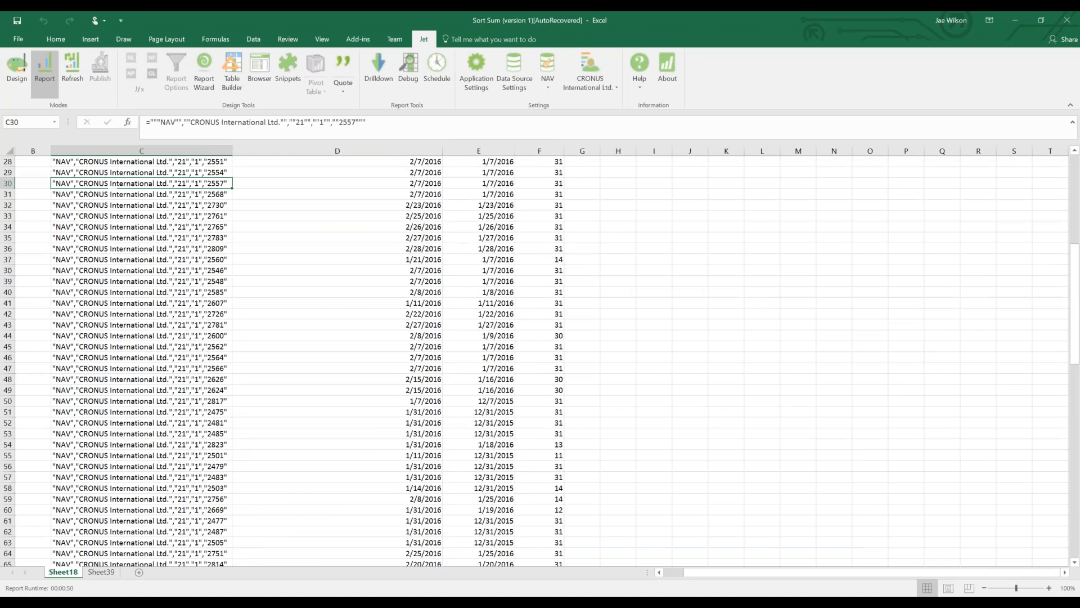
Glance at Sheet39's key, date and day rows C19:E29, then return to the top of Sheet18.
click(101, 572)
drag(200, 342, 429, 456)
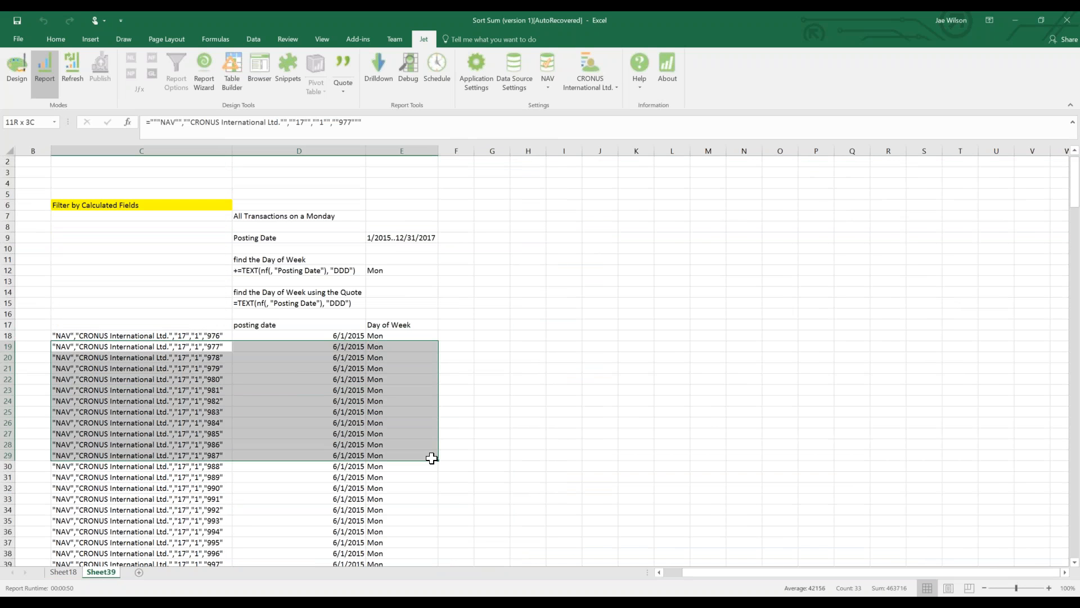
click(76, 571)
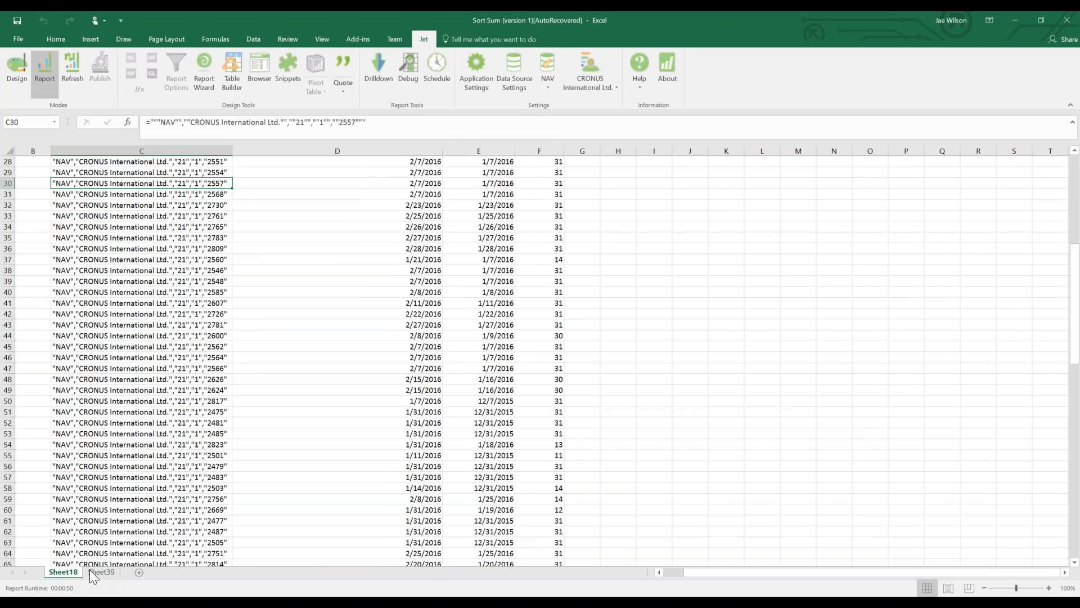
scroll(361, 549, up, 7)
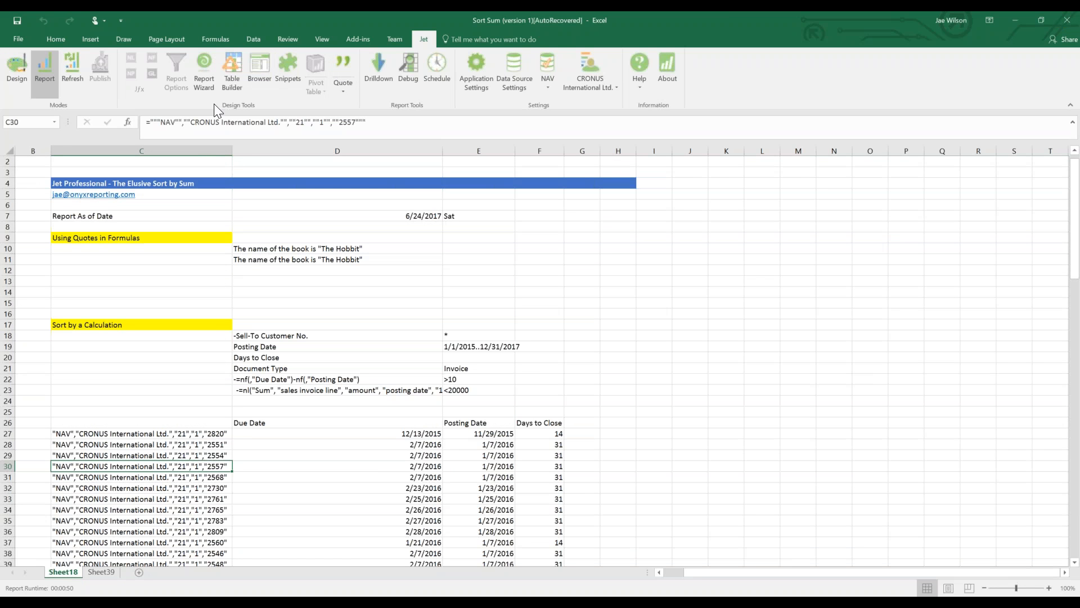
Select the Using Quotes in Formulas example block and the second Hobbit sentence in D11.
click(138, 249)
drag(141, 236, 297, 259)
click(297, 259)
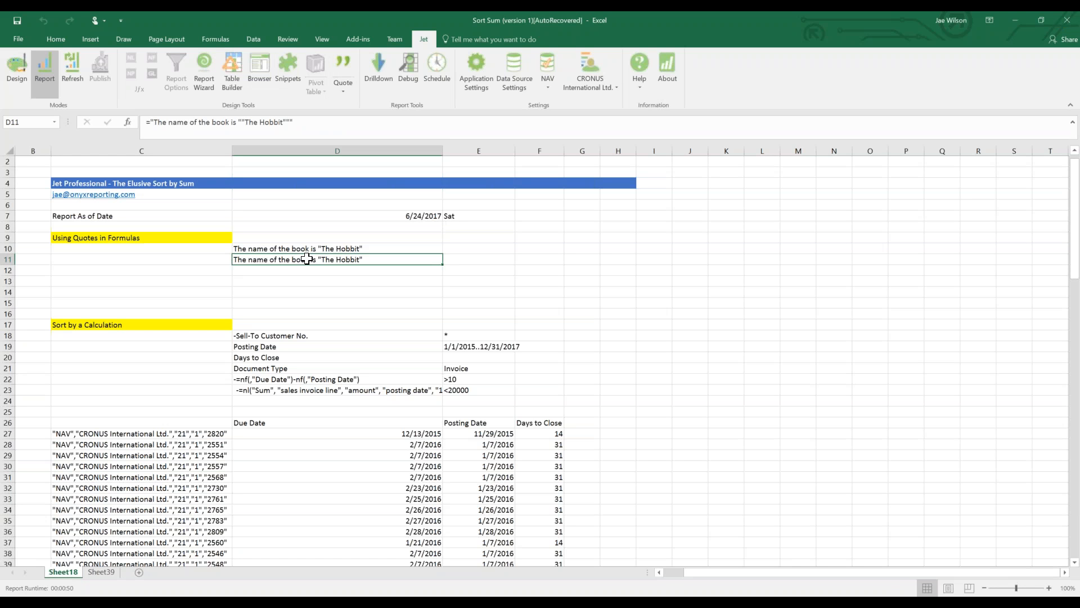
Try replacing D11's quoted sentence with a reference to C15, cancel the edit, and go to Sheet39.
click(246, 122)
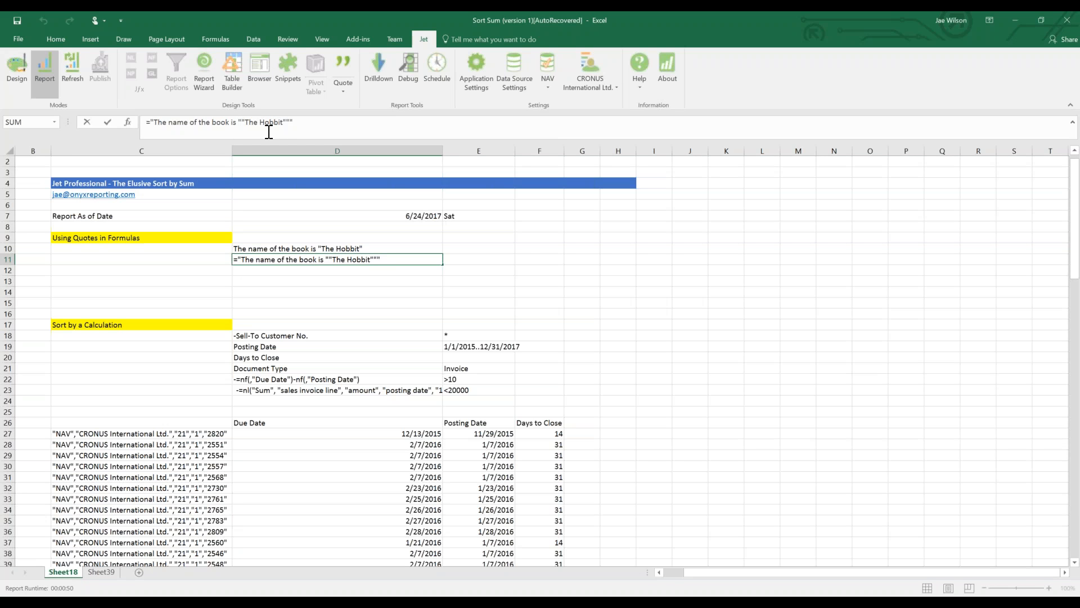
drag(289, 122, 147, 121)
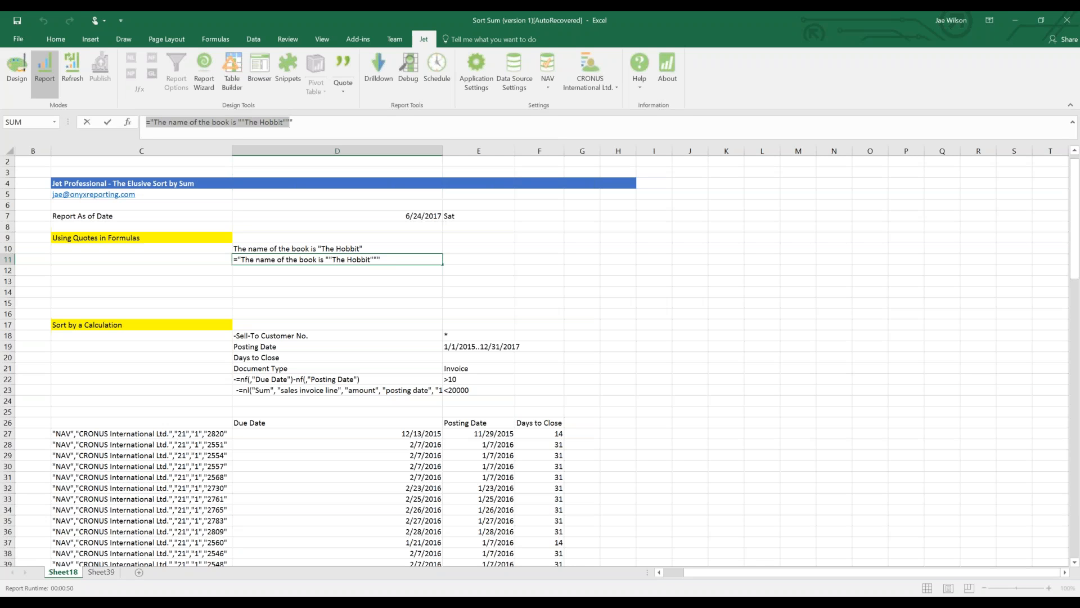
text(=)
click(176, 303)
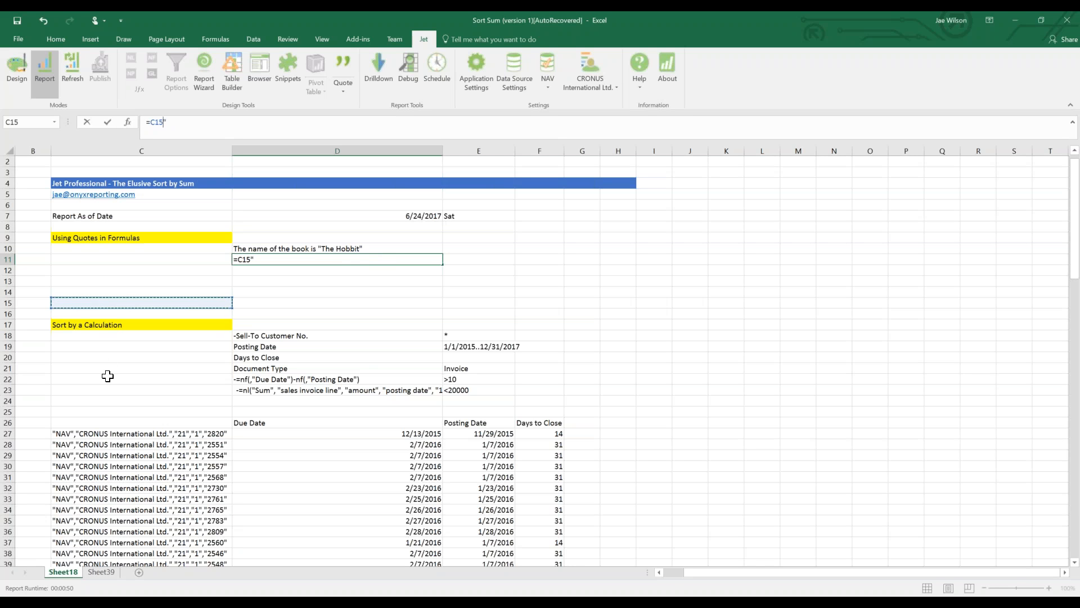
key(Escape)
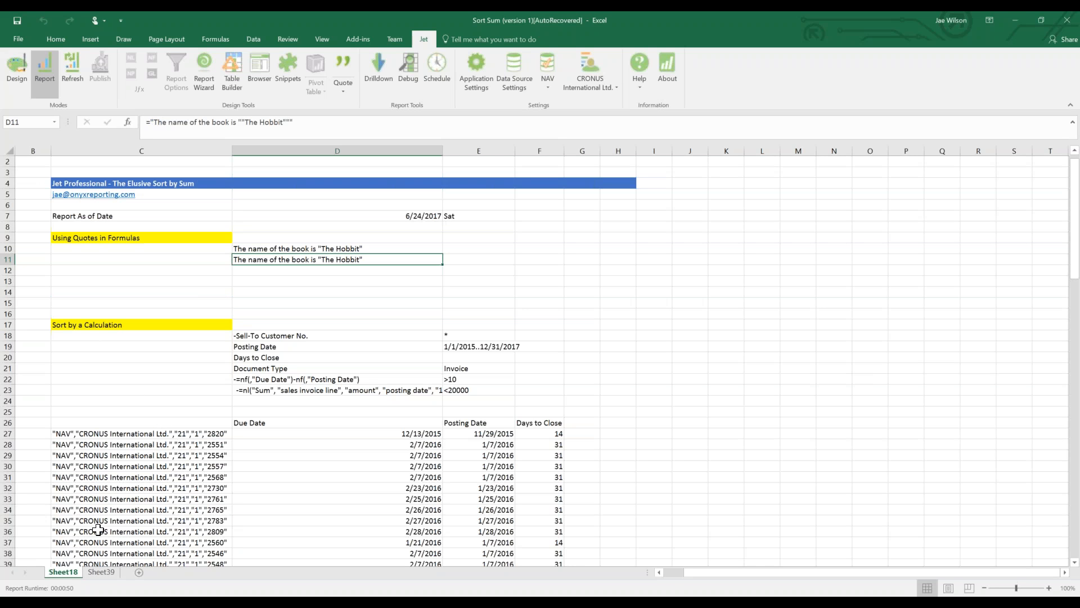
click(101, 571)
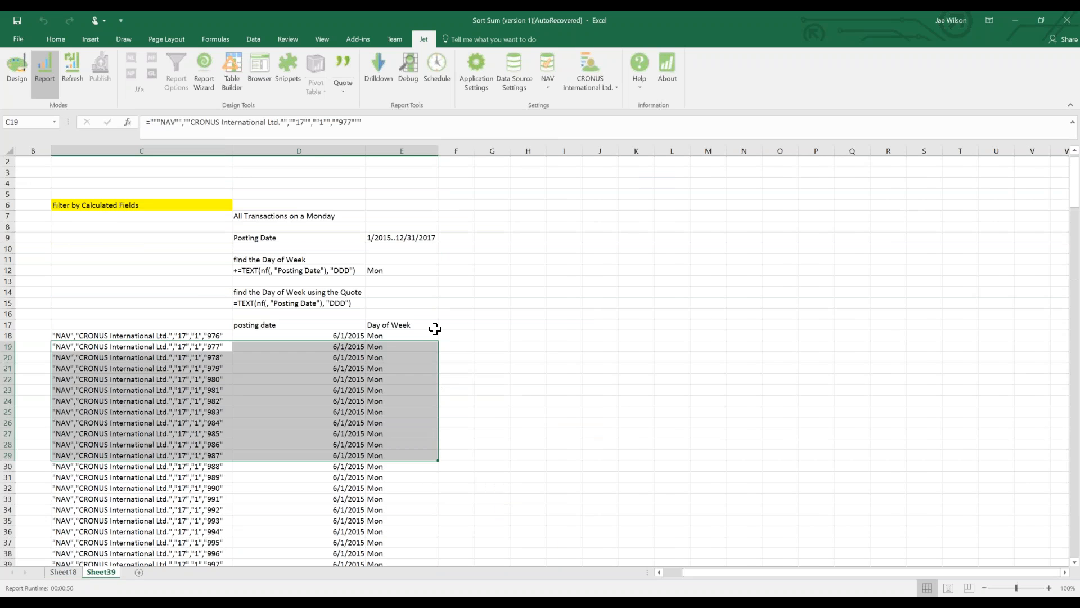
Inspect the Day of Week results, including Mon in E12 and the formulas in E18:E23.
click(394, 325)
click(374, 270)
click(381, 346)
drag(388, 336, 379, 390)
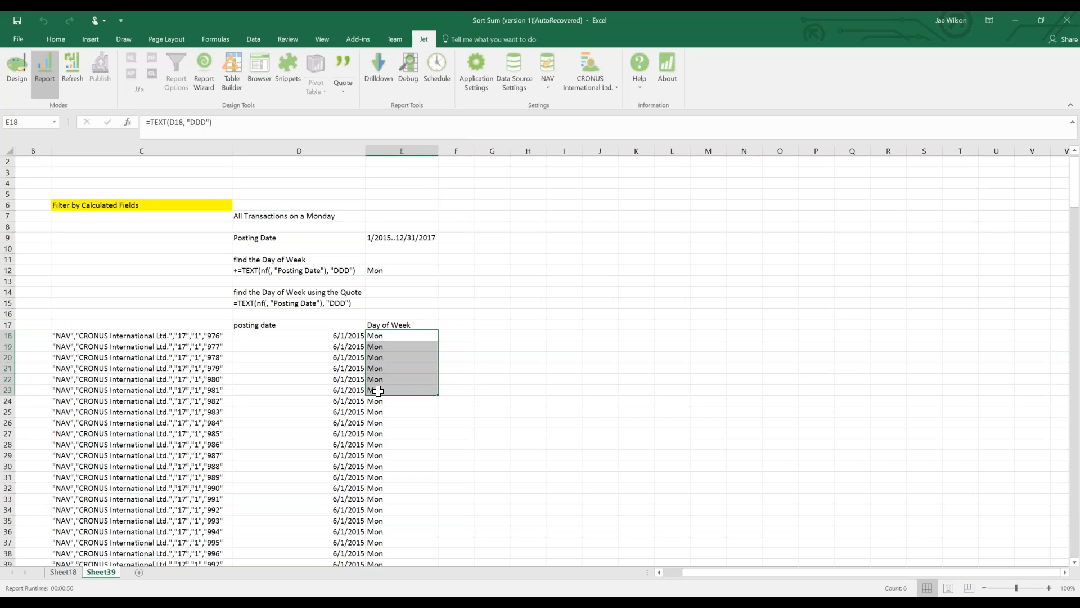
Examine the "Posting Date" and "DDD" parts of D12's TEXT formula, keep it unchanged, and return to Sheet18.
click(296, 273)
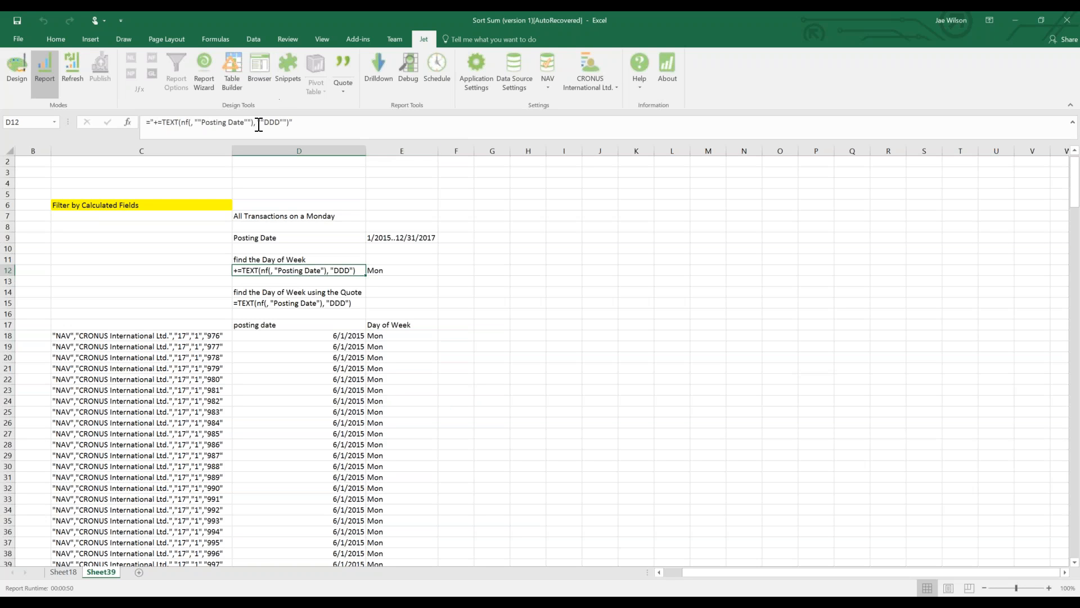
drag(257, 122, 285, 123)
drag(181, 122, 252, 123)
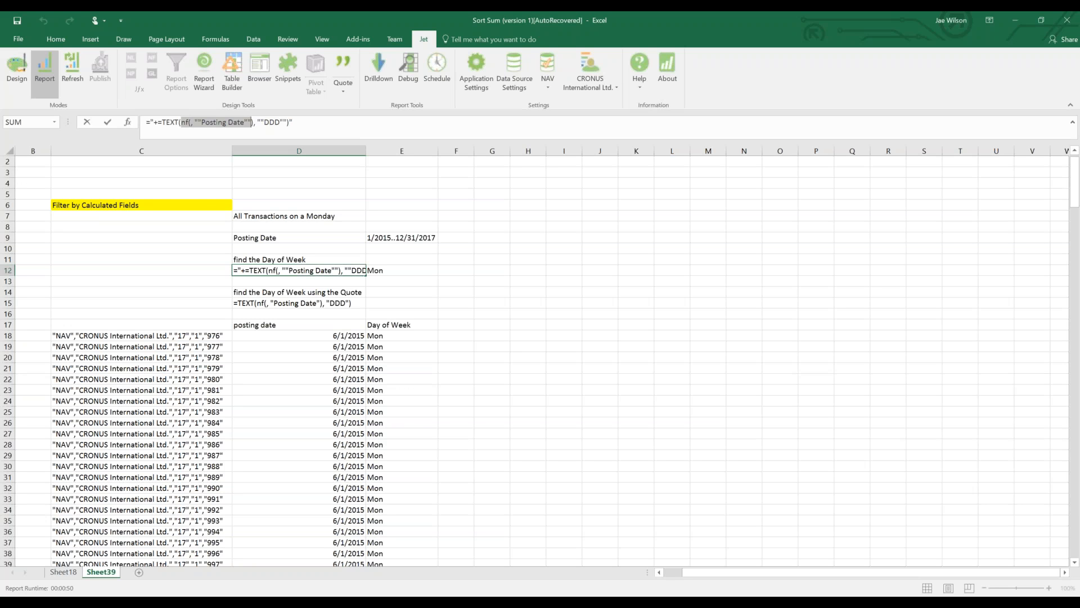
key(ctrl+Return)
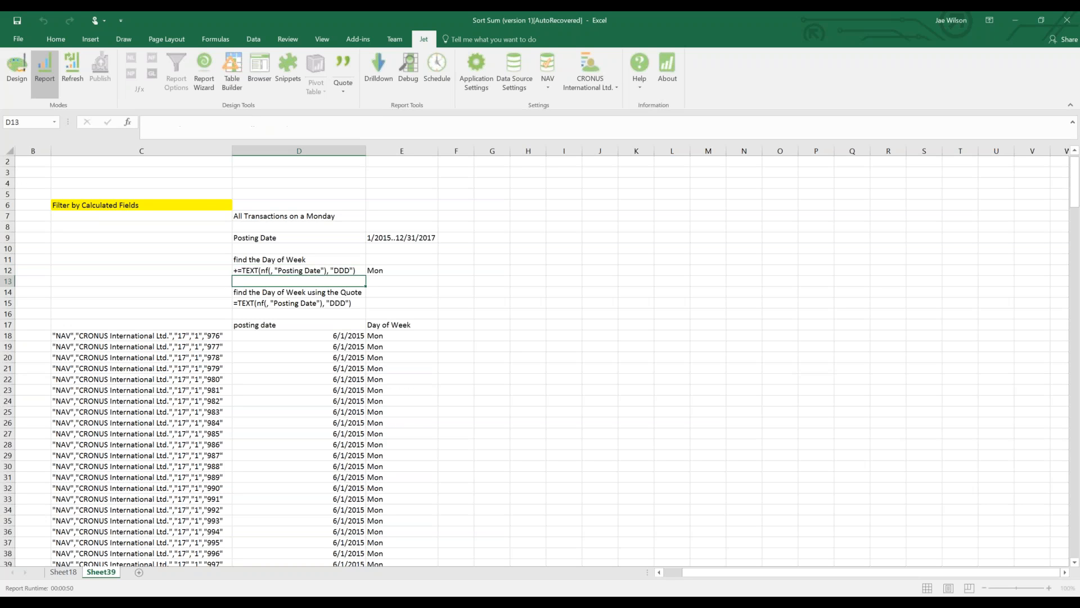
drag(151, 124, 167, 122)
key(Return)
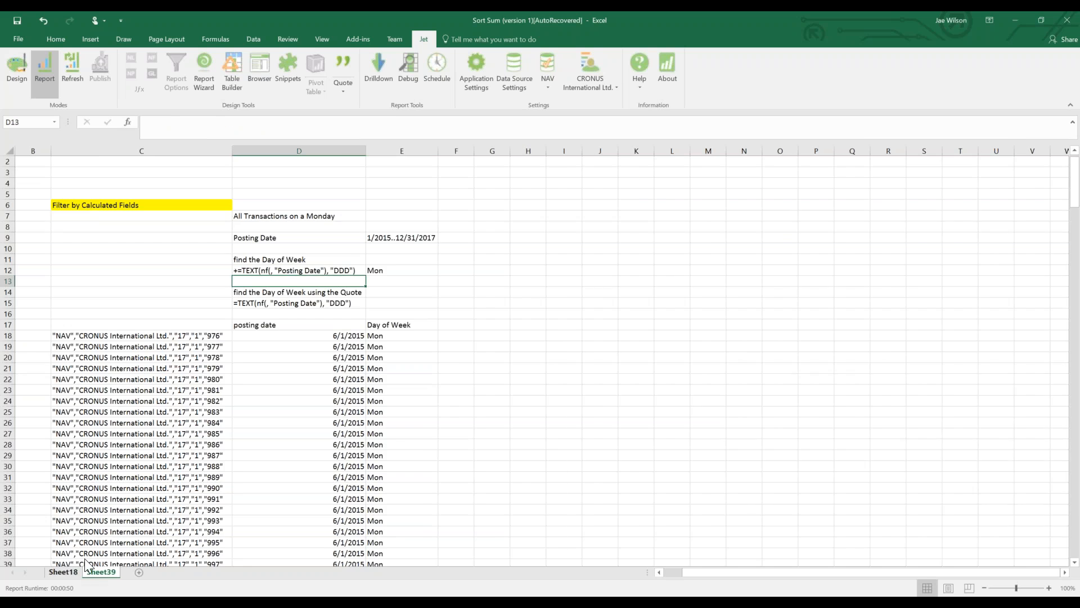
click(63, 572)
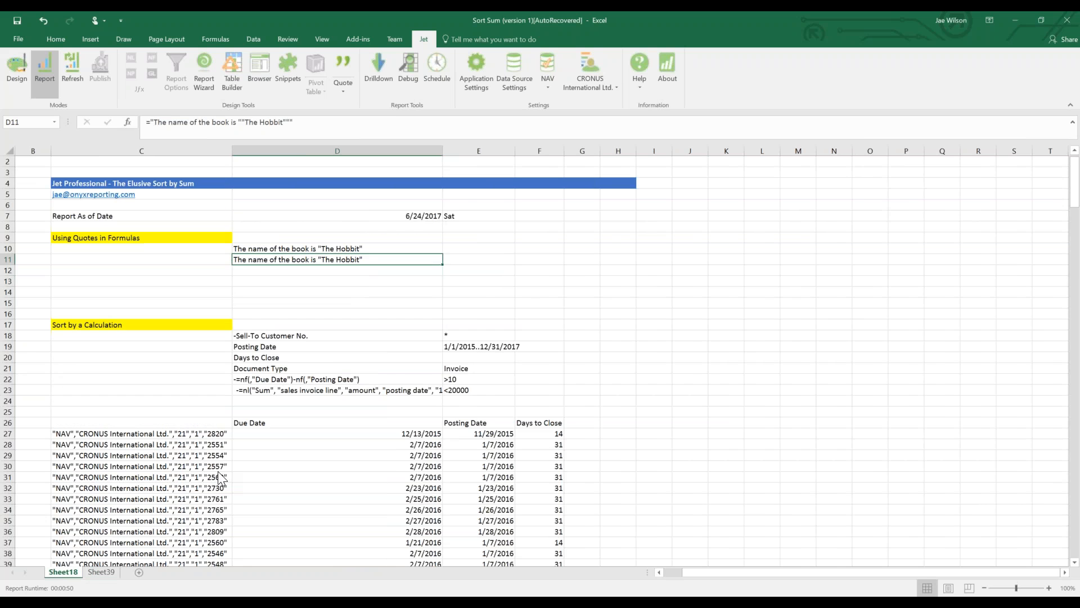
Autofit column D, review the $E$19 reference in D23's formula, then check D11 and select C4:C5.
double_click(442, 151)
click(419, 389)
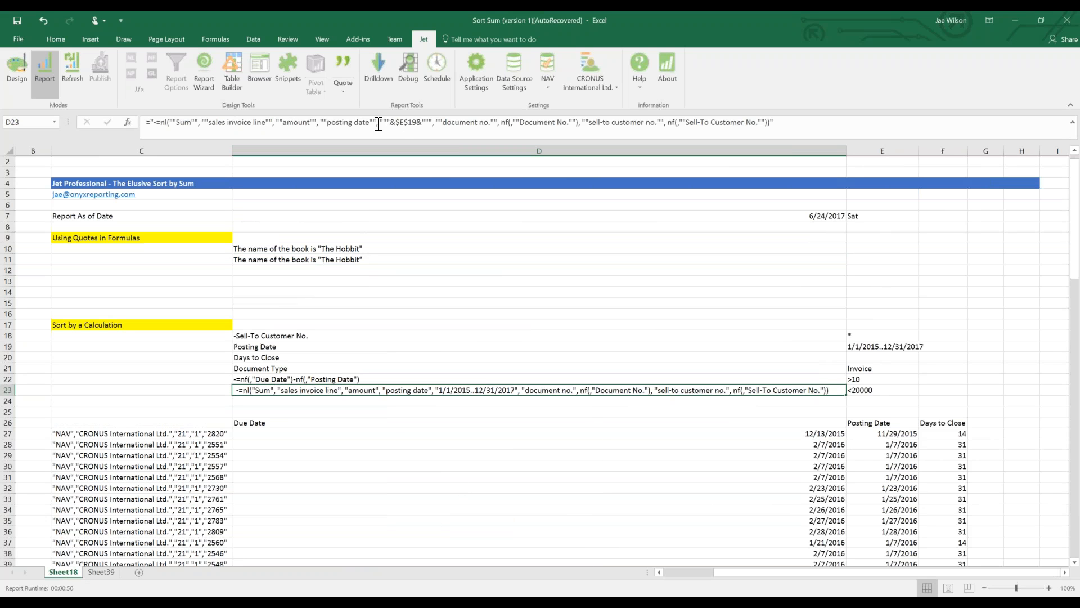
drag(382, 122, 431, 124)
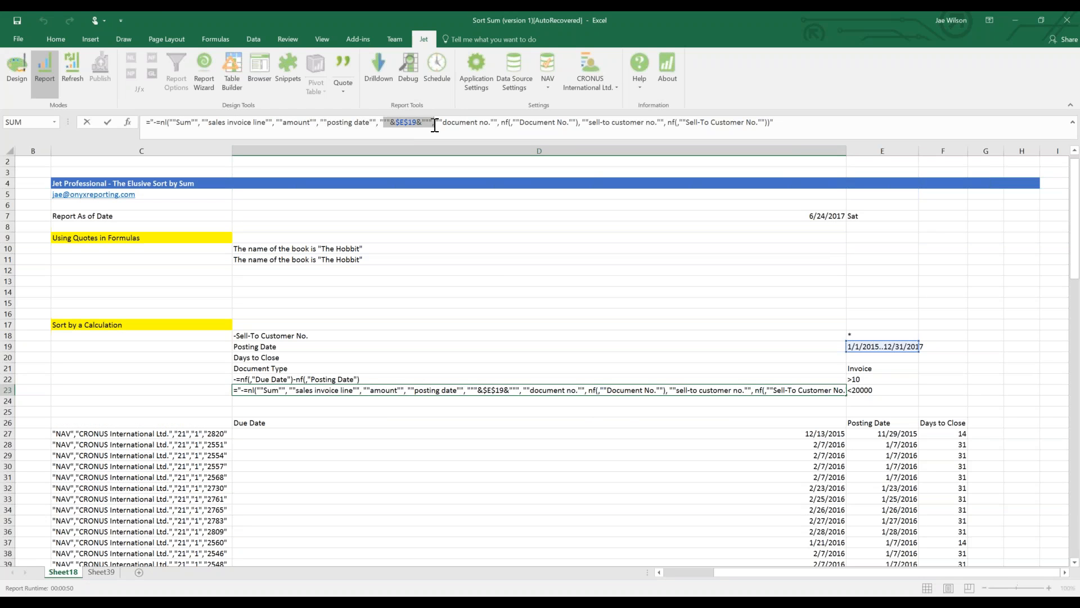
key(Return)
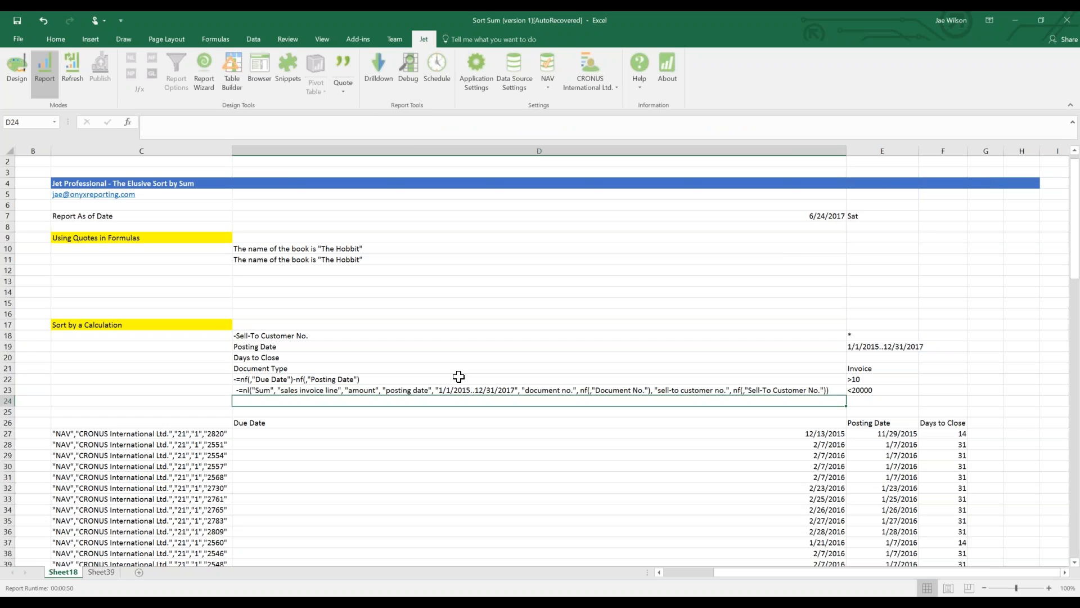
click(330, 260)
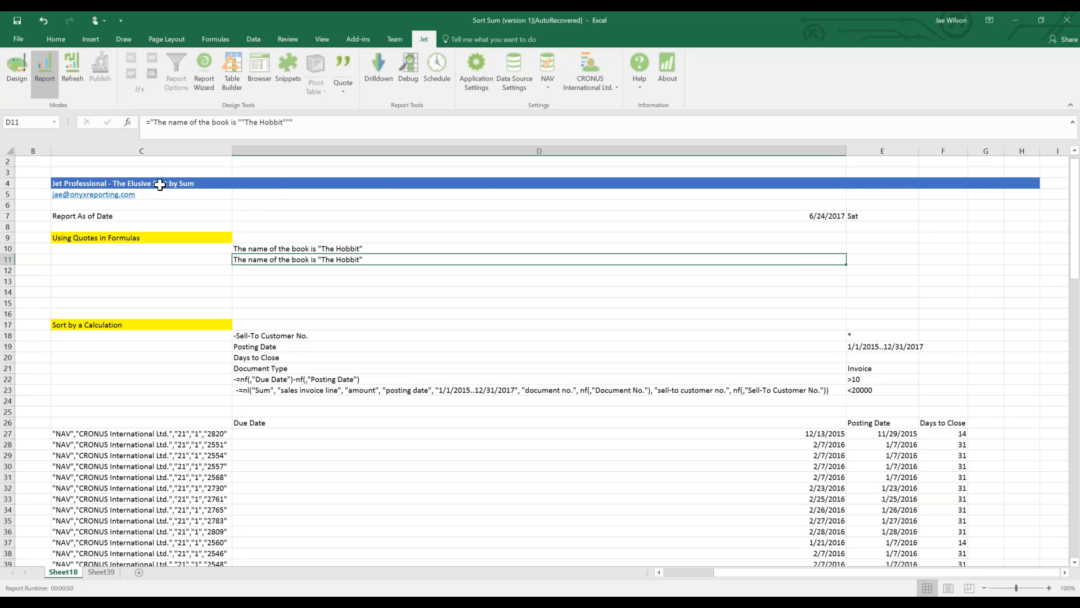
drag(158, 187, 158, 194)
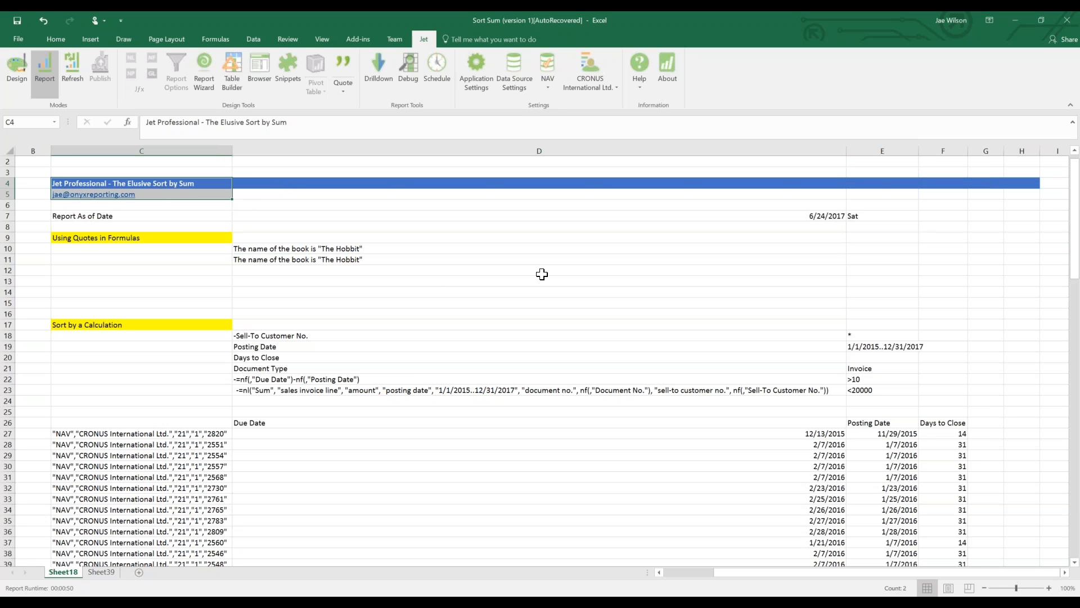